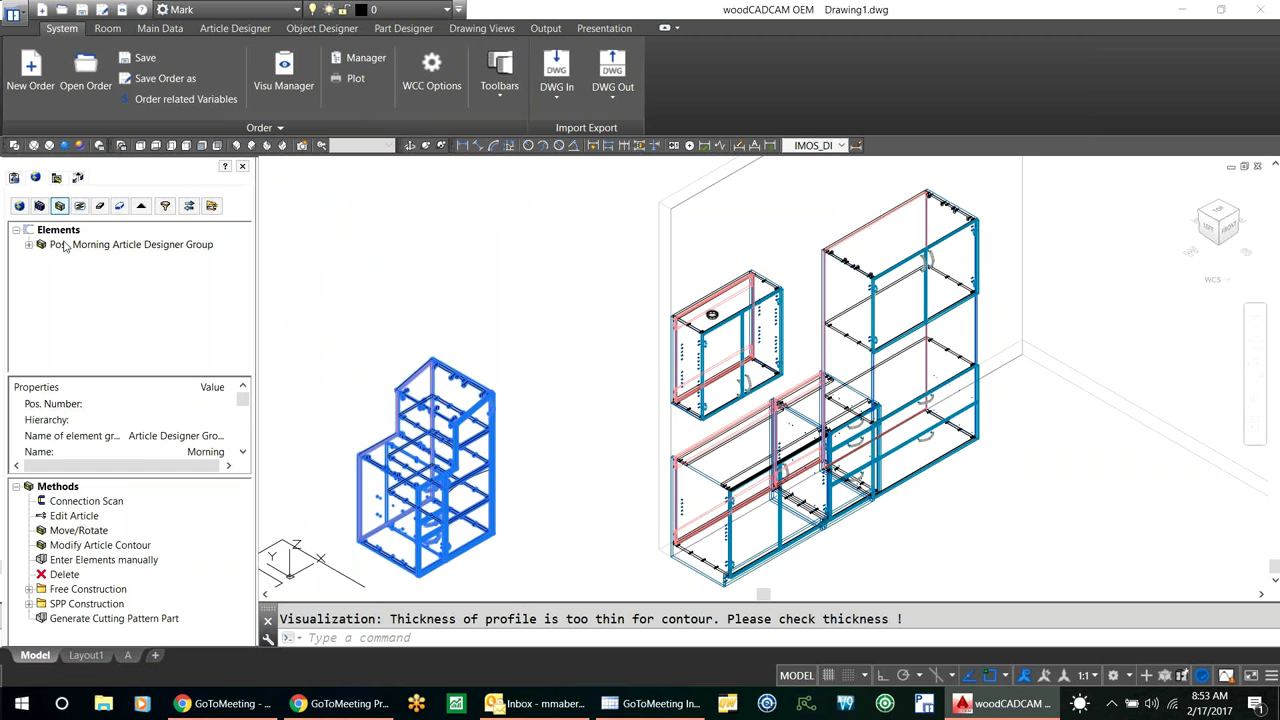
Step: Move the Morning article group by its lower rear corner, snapping it to the tall cabinet's lower rear endpoint nearest the room corner
double_click(78, 530)
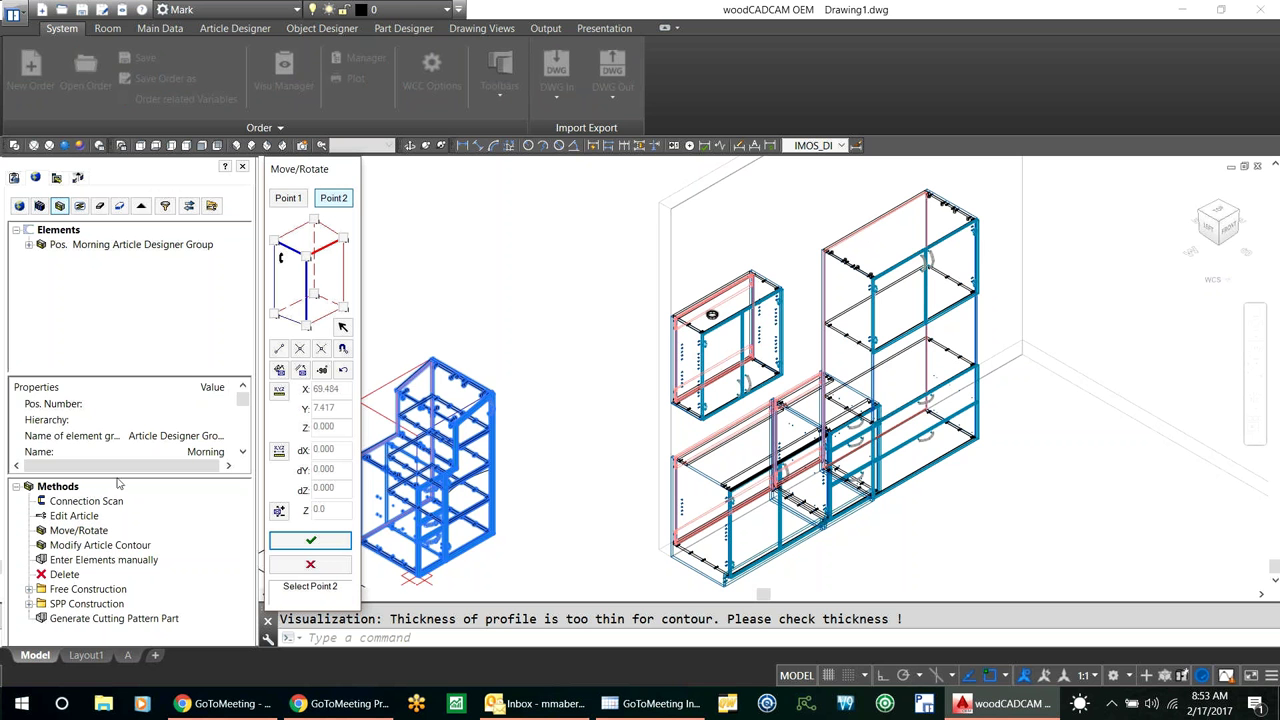
left_click(288, 199)
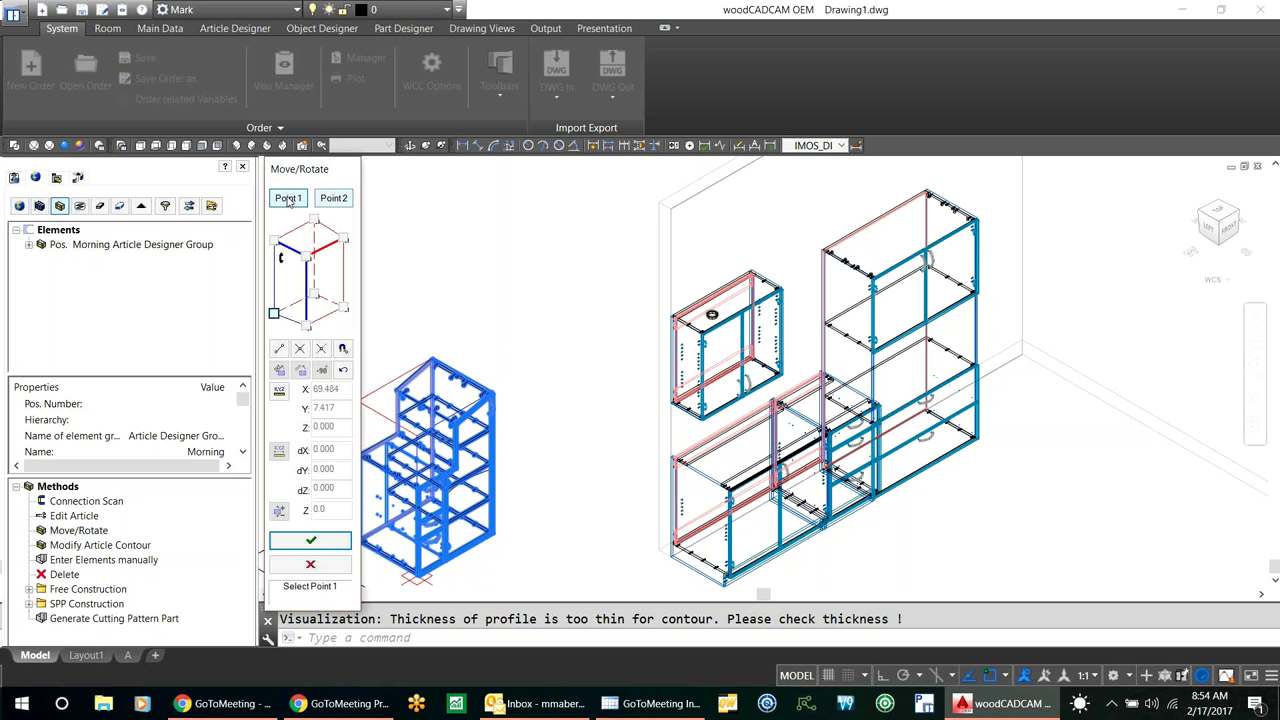
left_click(313, 295)
left_click(334, 199)
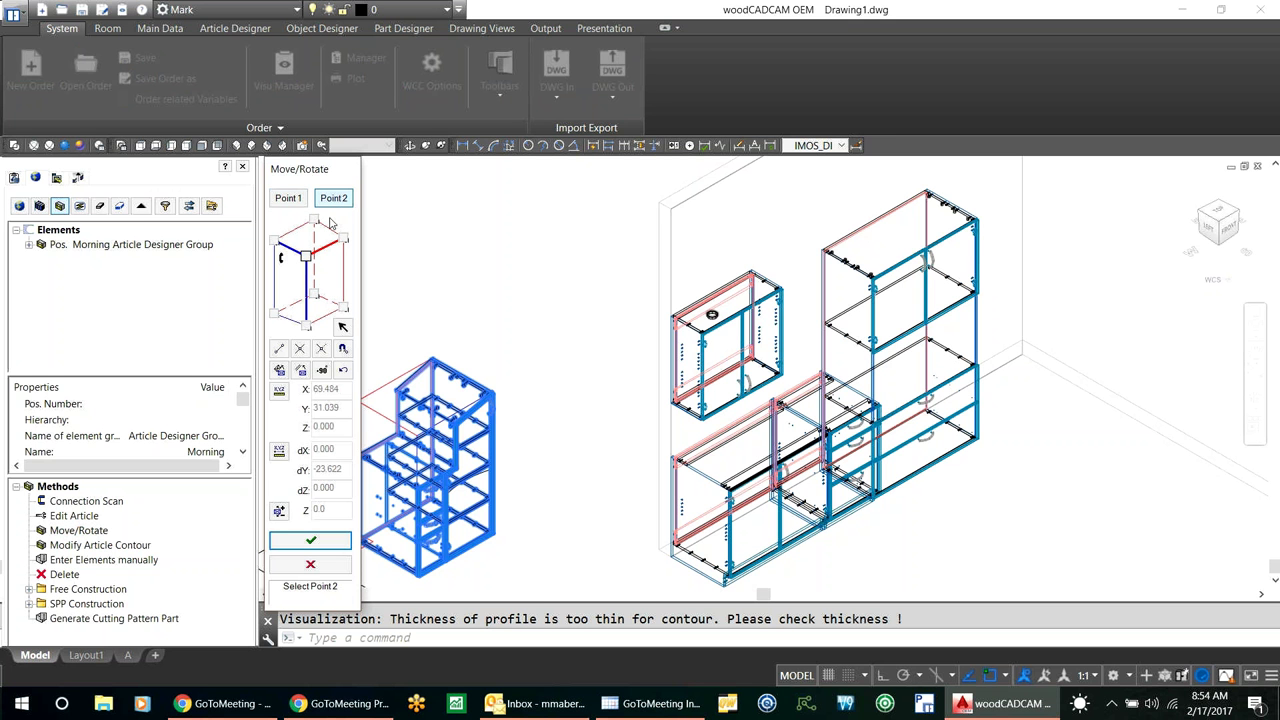
left_click(279, 350)
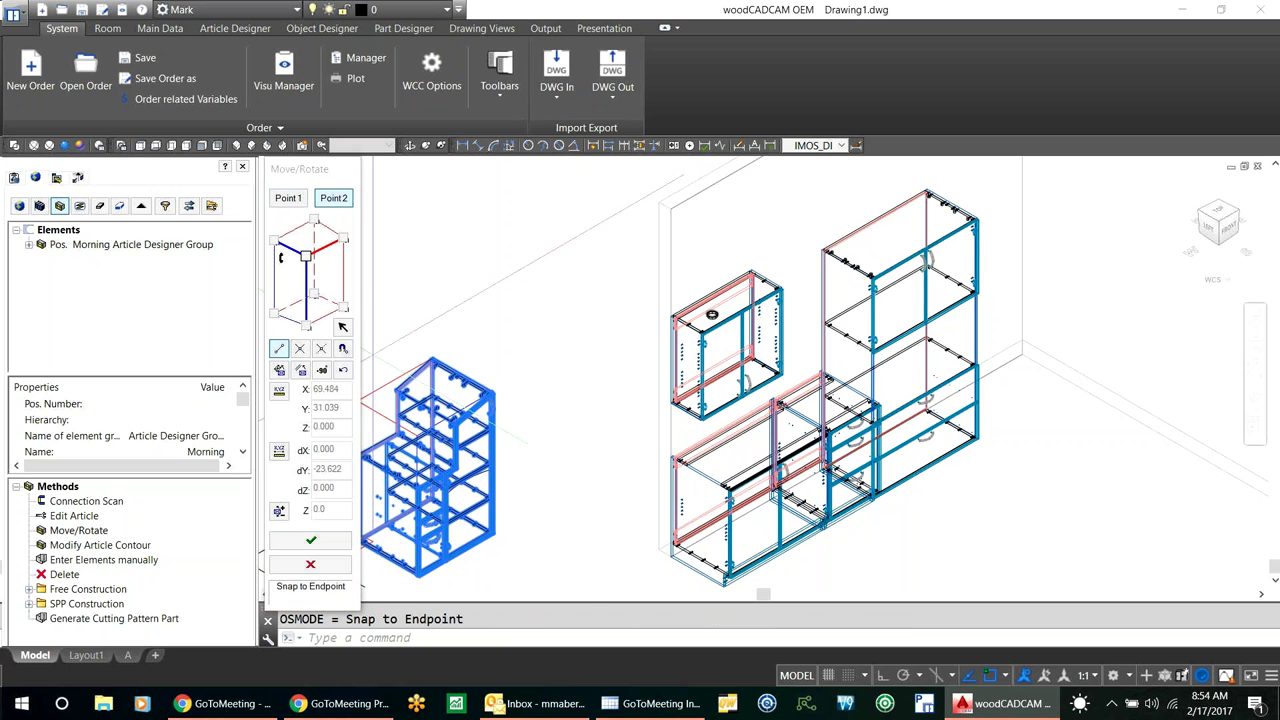
scroll(975, 402, "up", 3)
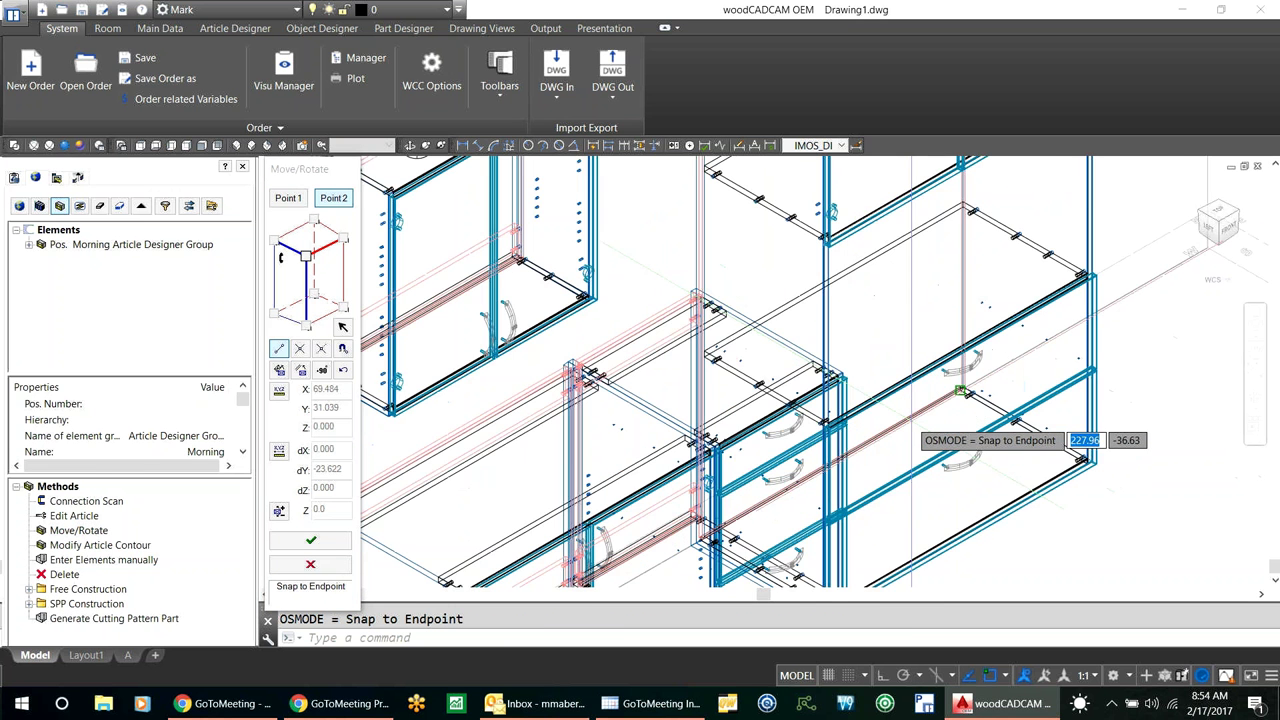
scroll(960, 400, "up", 3)
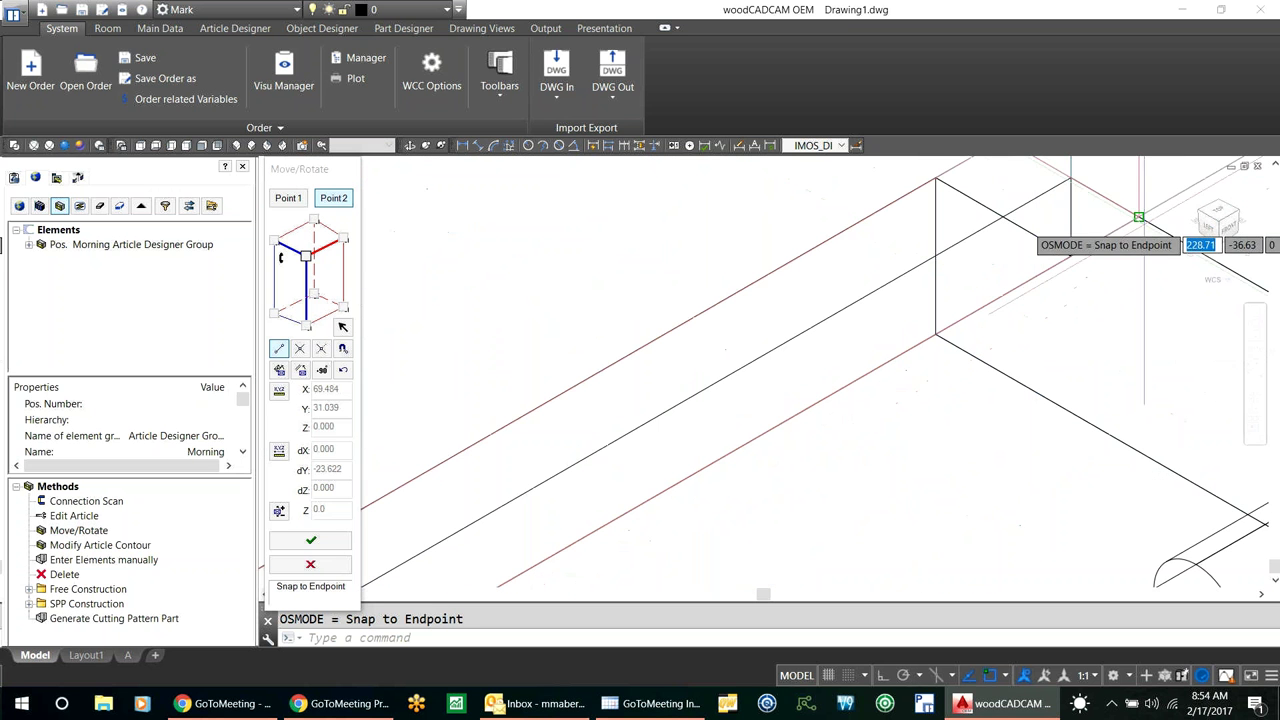
left_click(1139, 217)
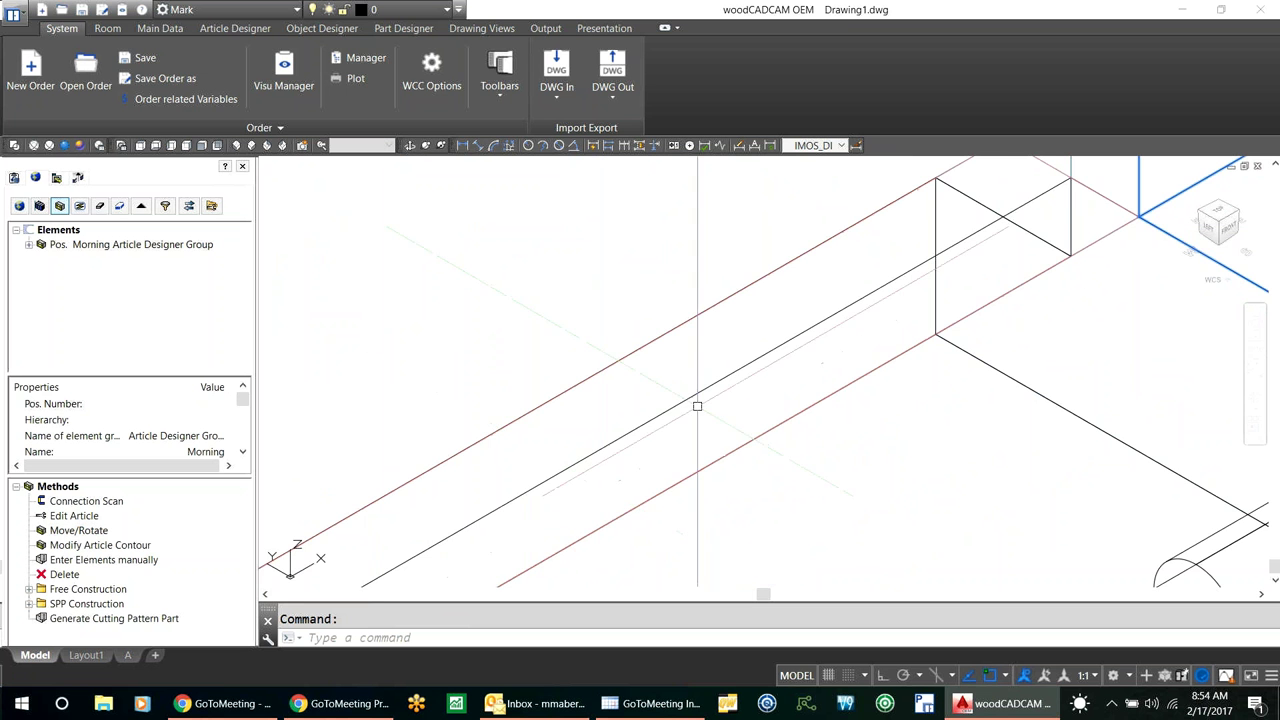
Step: Generate a 2D plan view from all the cabinets and both walls, keeping the existing section options
scroll(760, 380, "down", 3)
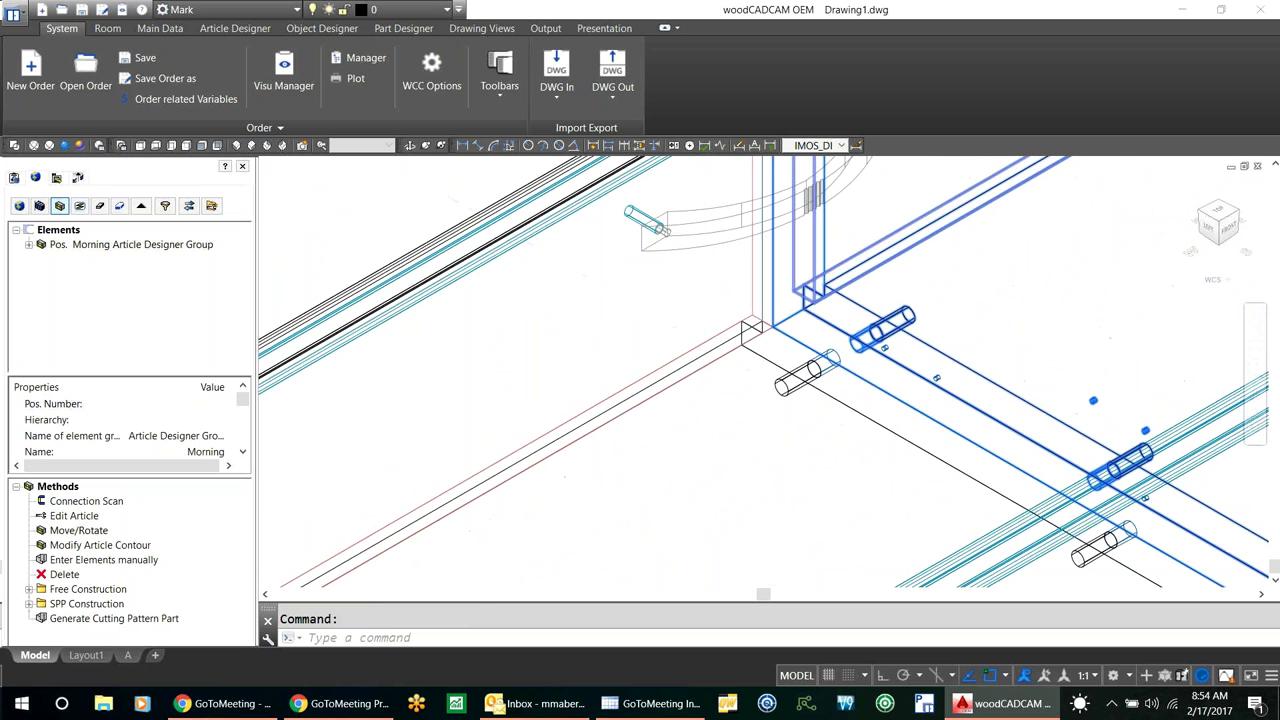
scroll(506, 398, "down", 5)
scroll(506, 398, "up", 3)
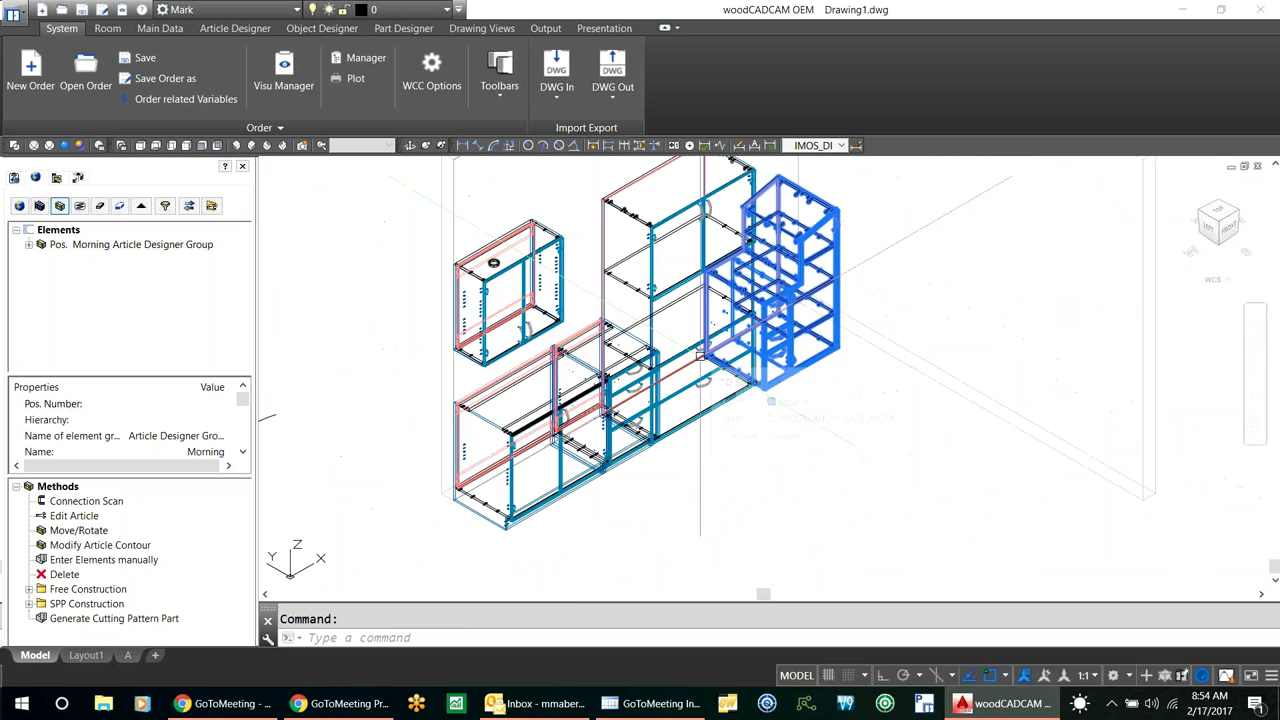
scroll(370, 411, "down", 4)
scroll(380, 428, "up", 2)
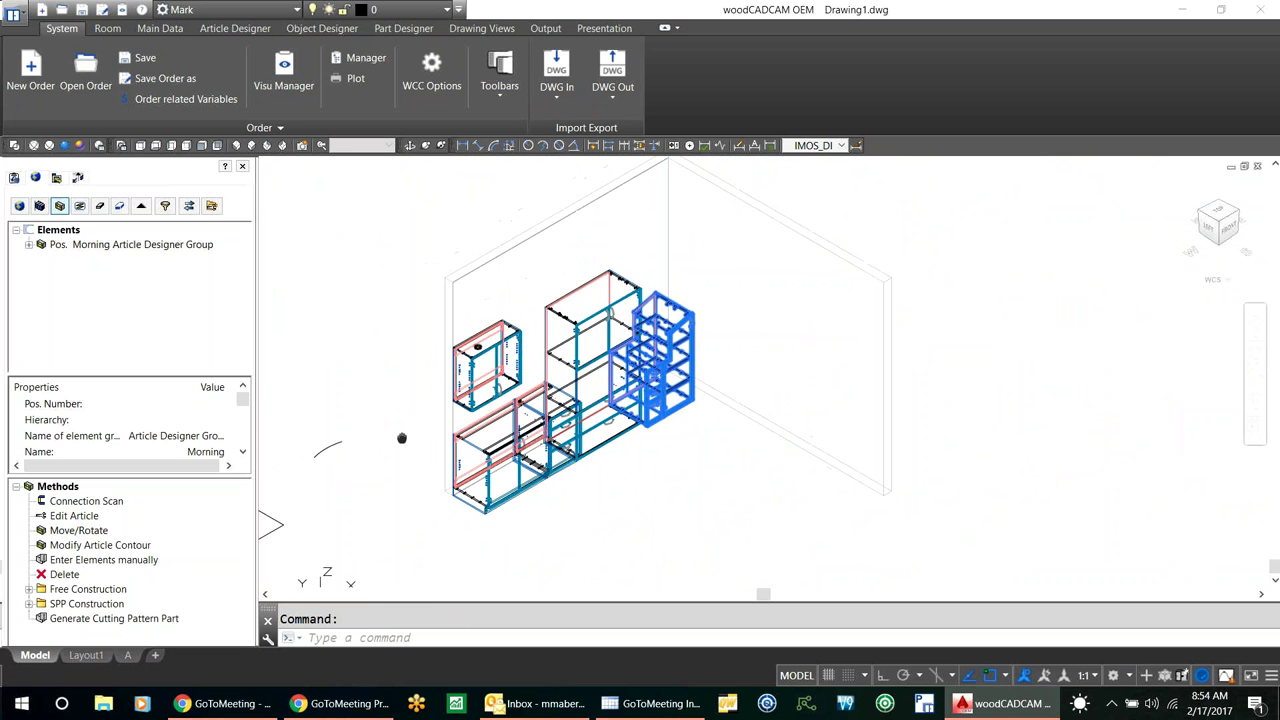
left_click(483, 28)
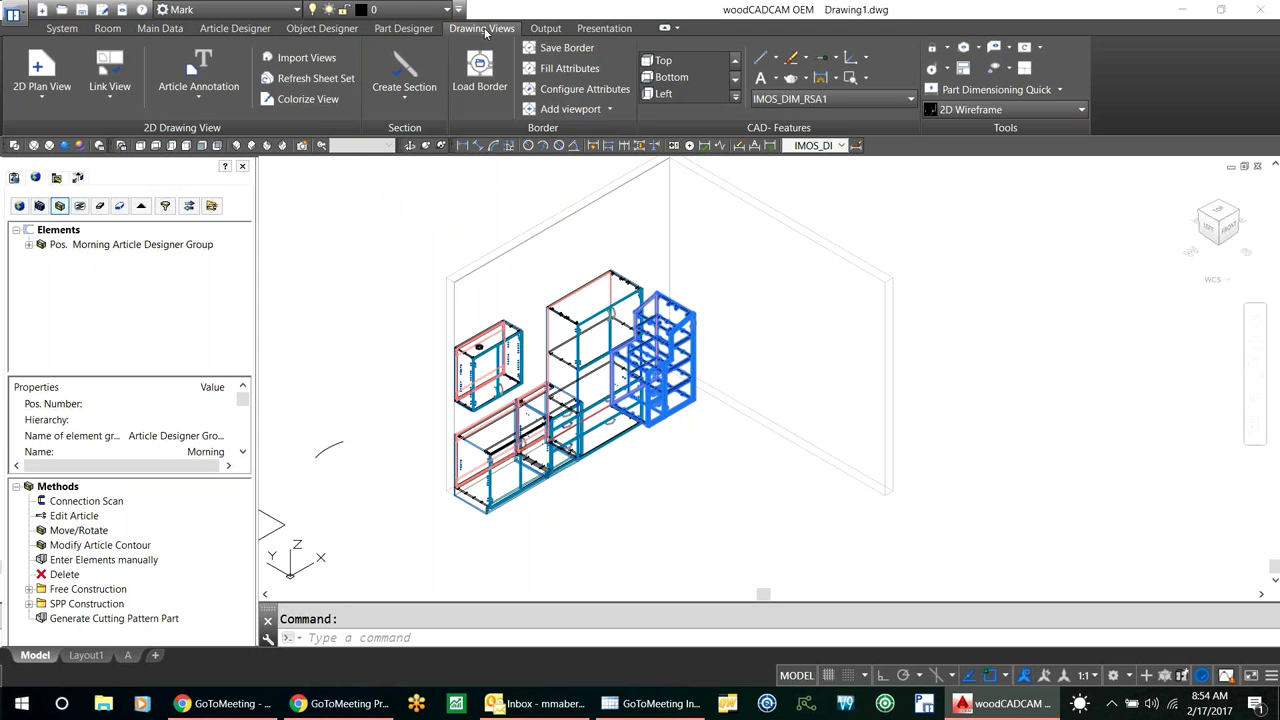
left_click(40, 65)
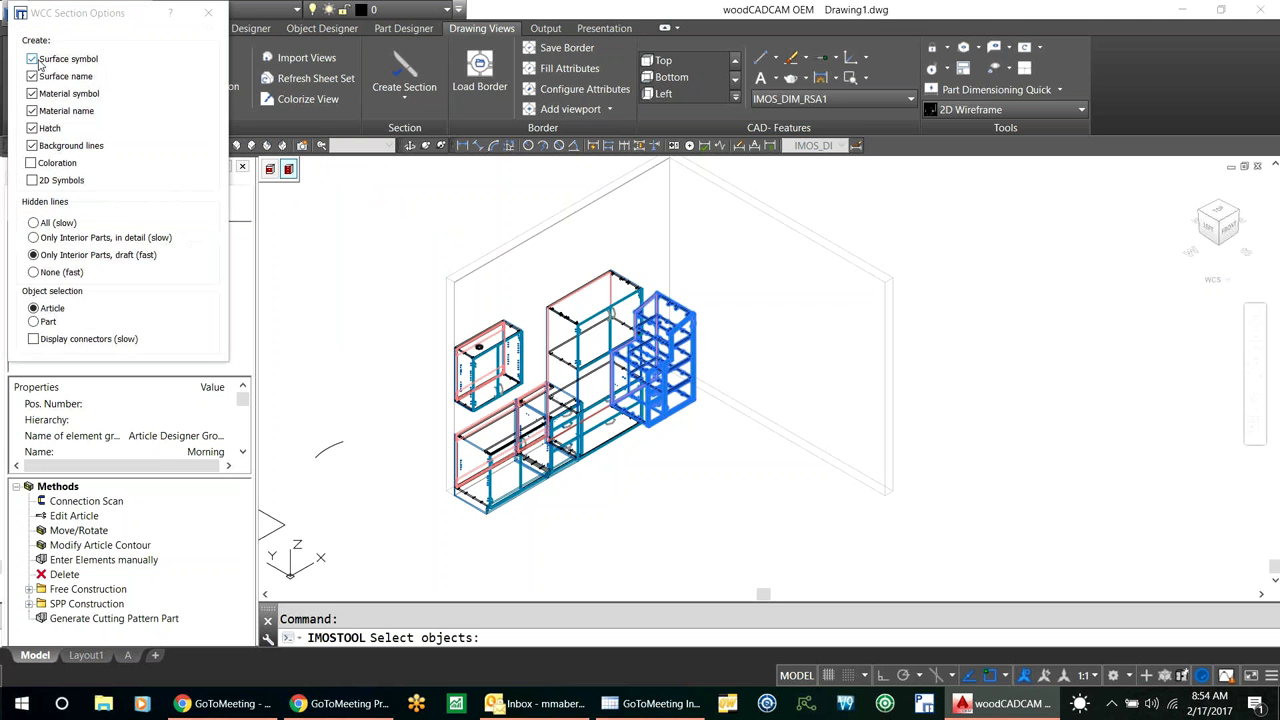
scroll(420, 511, "down", 2)
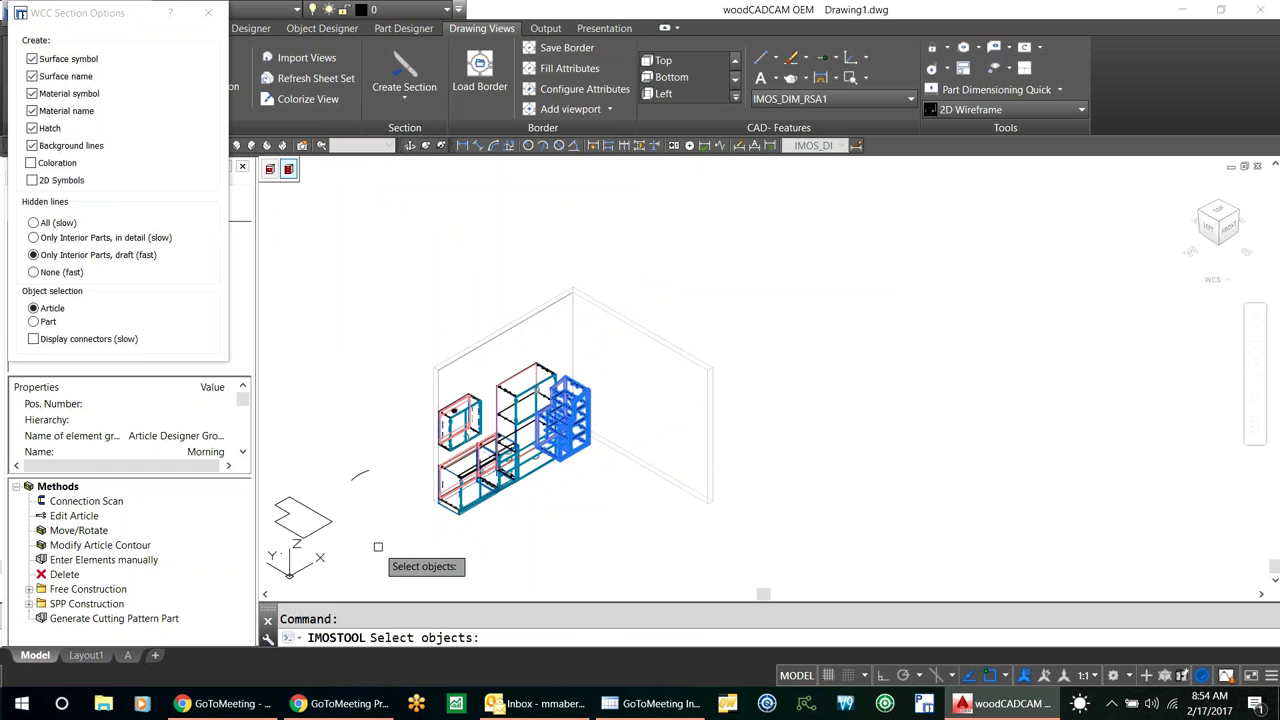
left_click(379, 548)
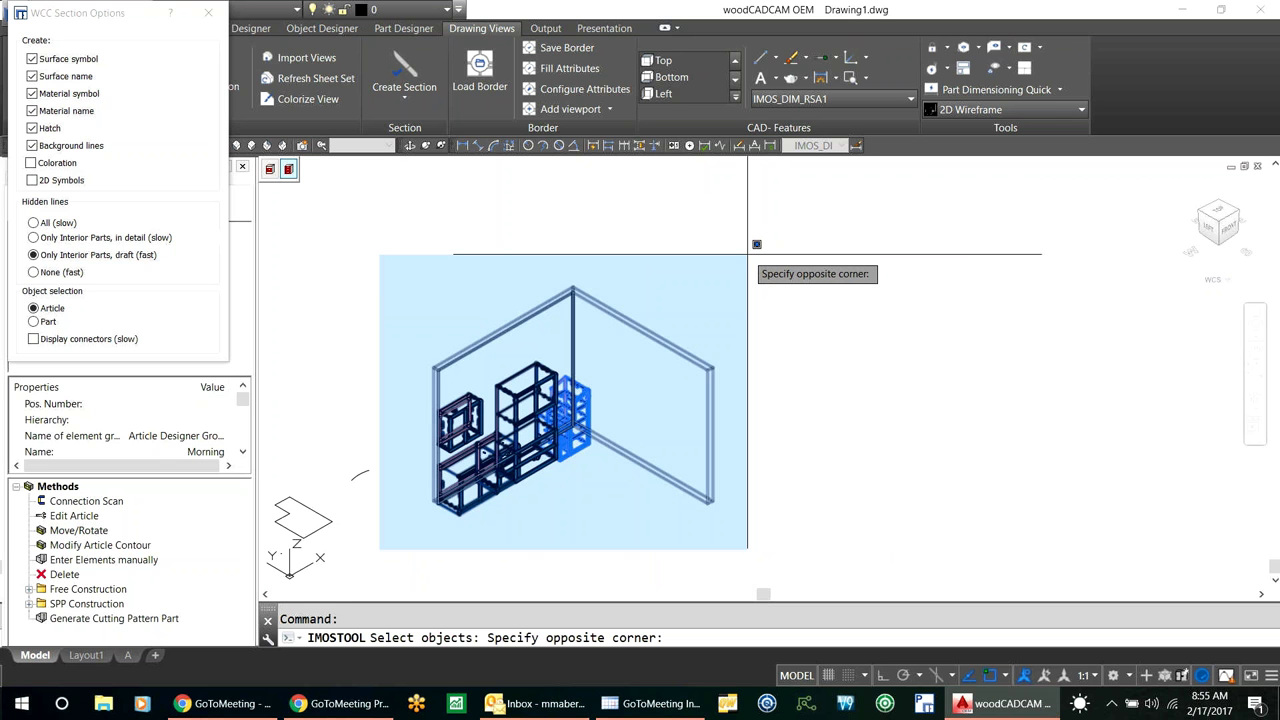
left_click(747, 254)
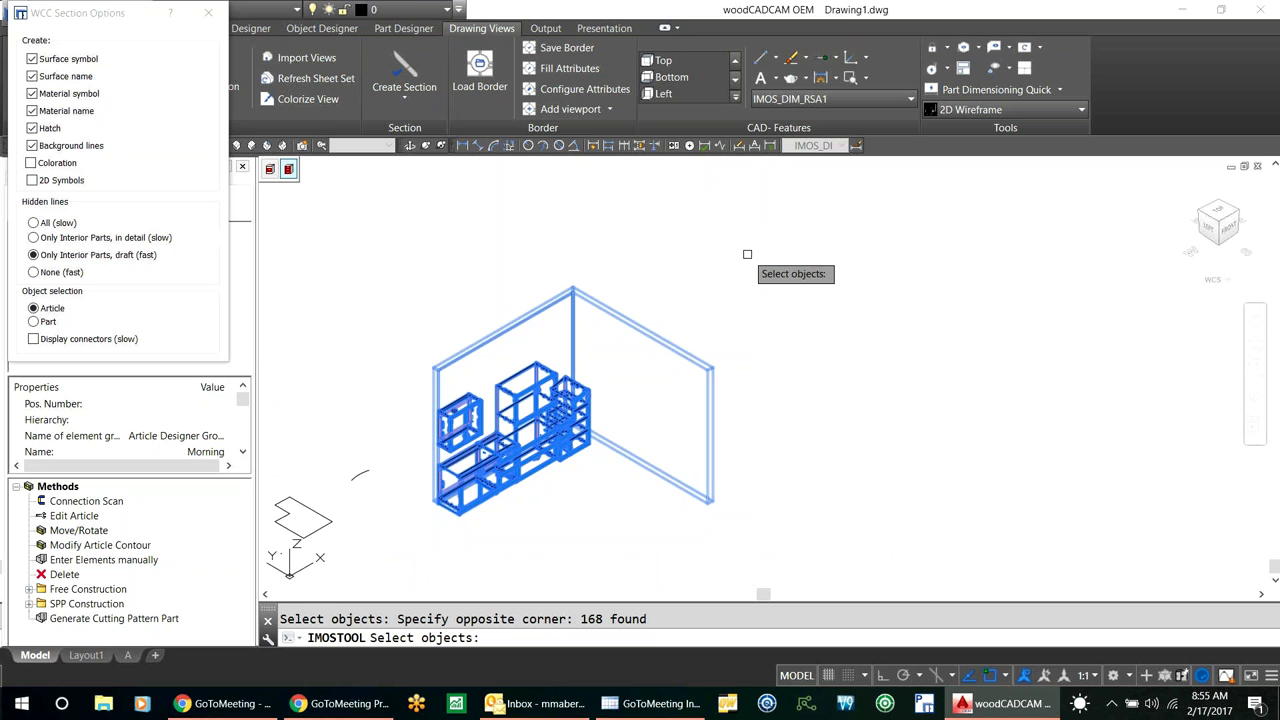
key("Return")
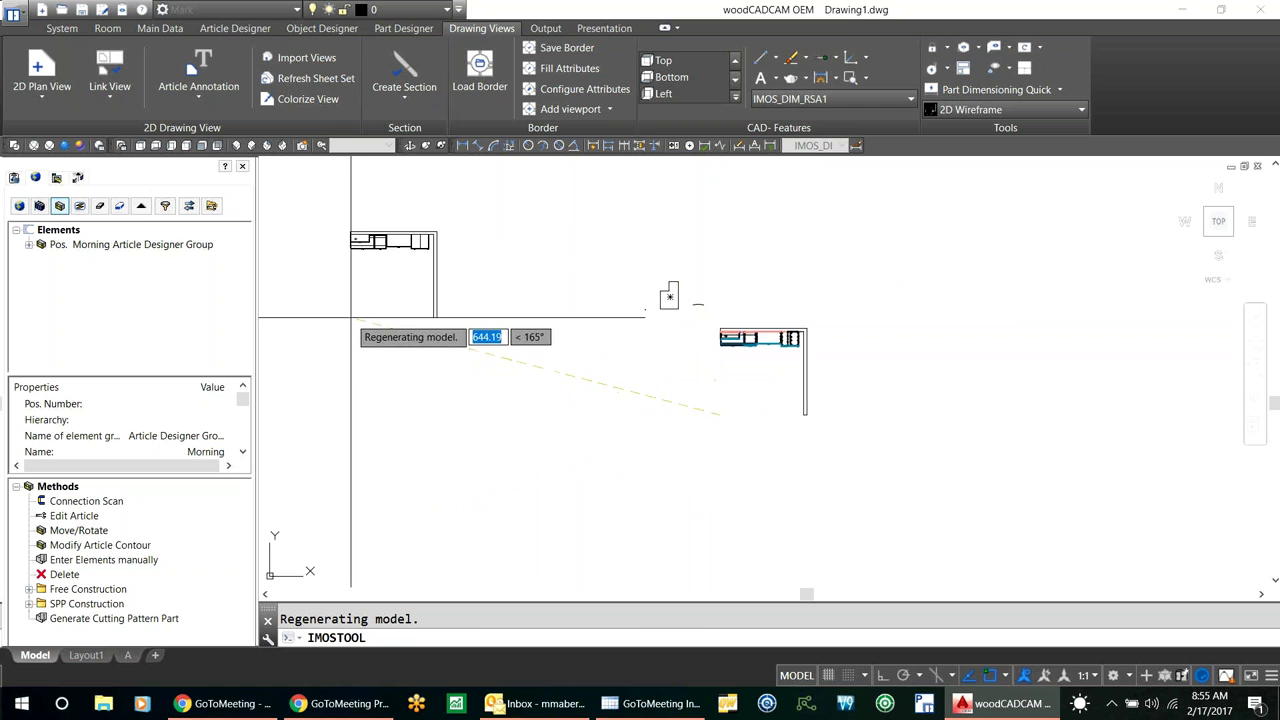
Step: Place the generated plan view to the west of the 3D model, with its title below the cabinet row
left_click(400, 353)
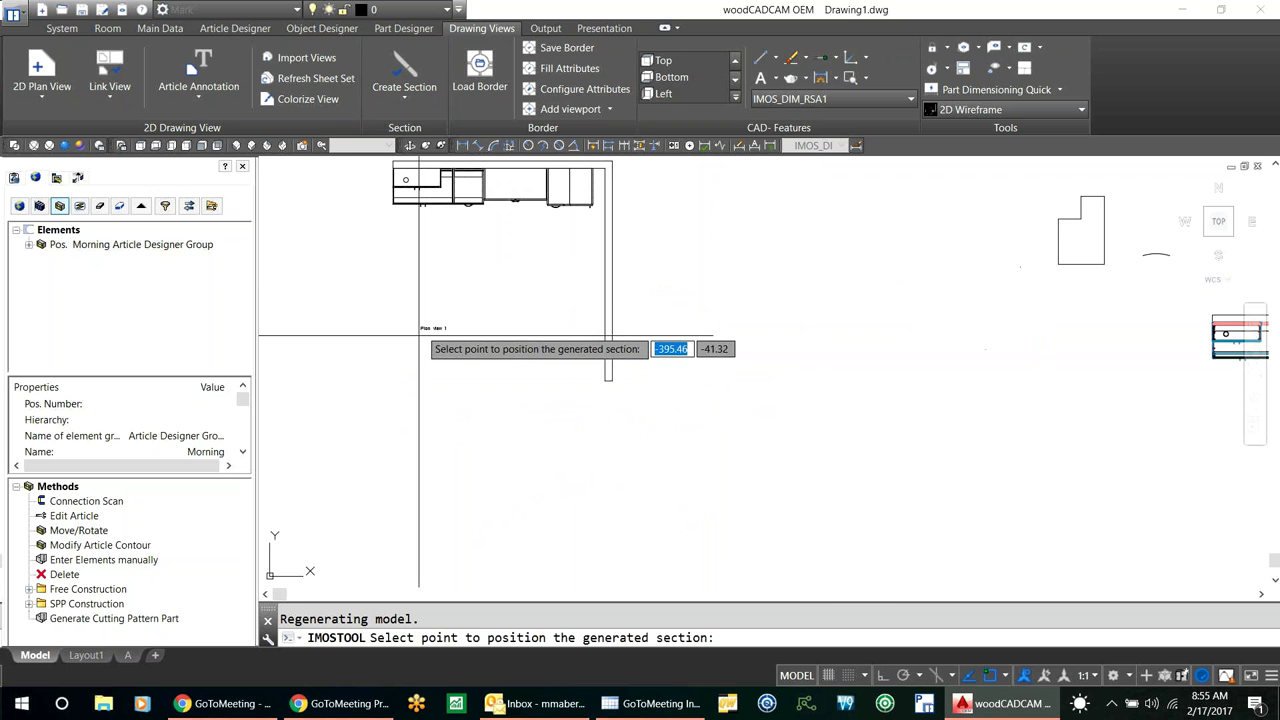
left_click(492, 217)
scroll(445, 272, "down", 3)
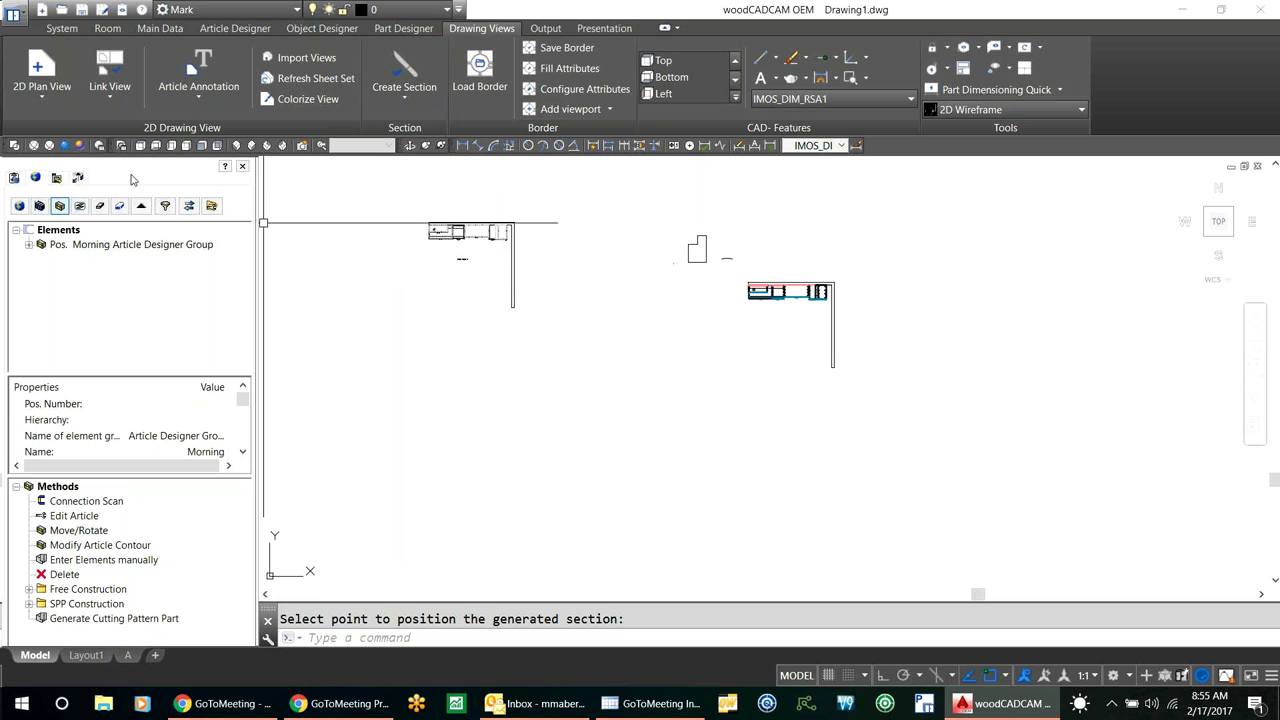
Step: Create a 2D elevation view from the plan view, placing its symbol below the plan title and orienting it toward the cabinet wall
left_click(41, 90)
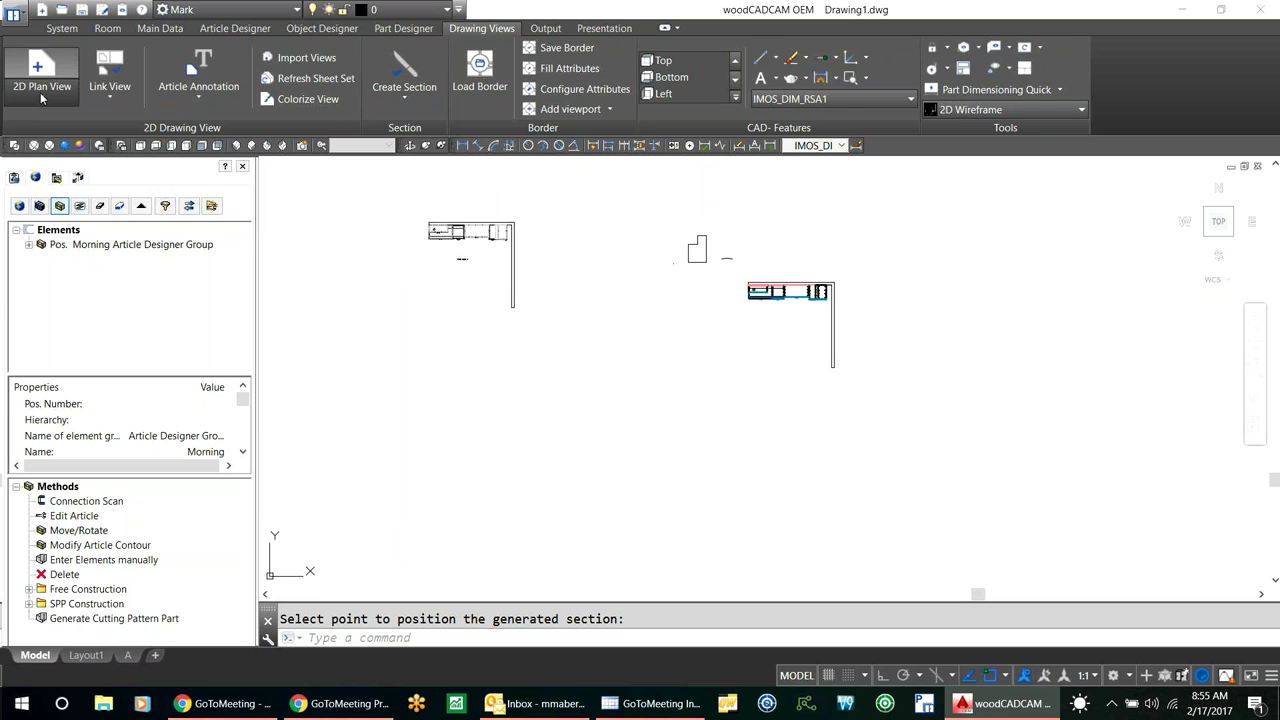
left_click(41, 97)
left_click(63, 140)
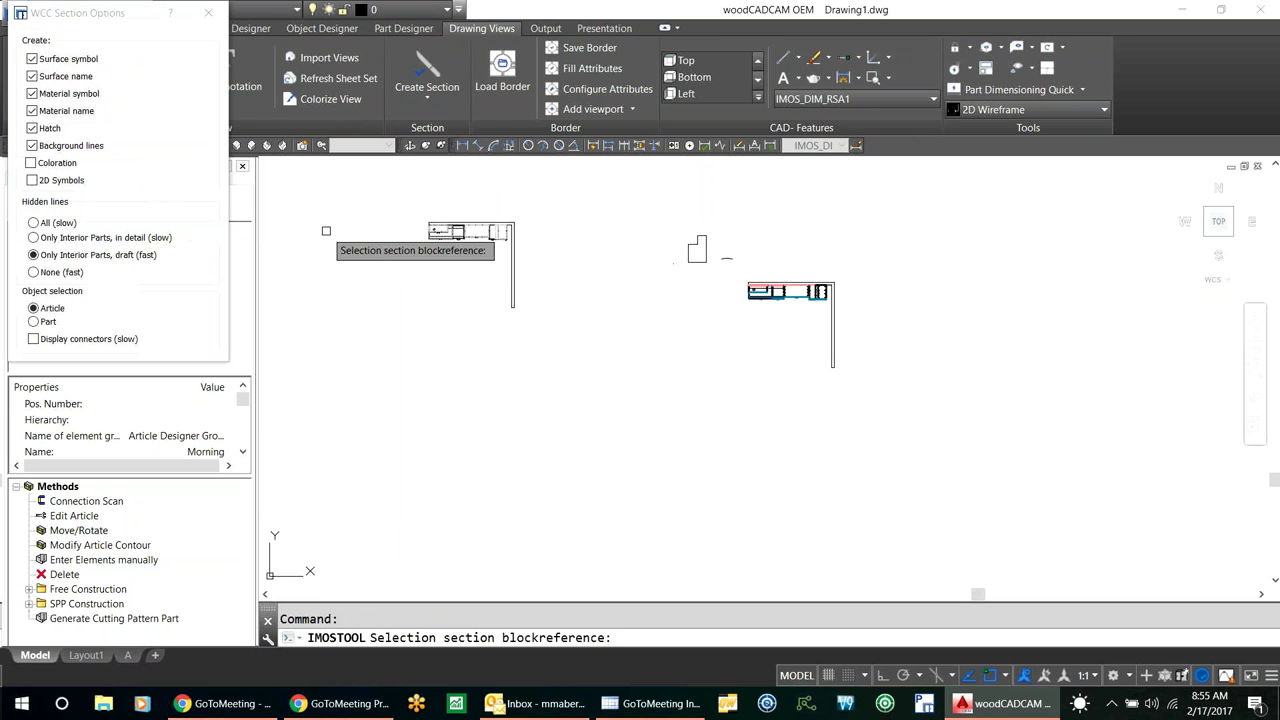
left_click(470, 234)
scroll(471, 290, "up", 4)
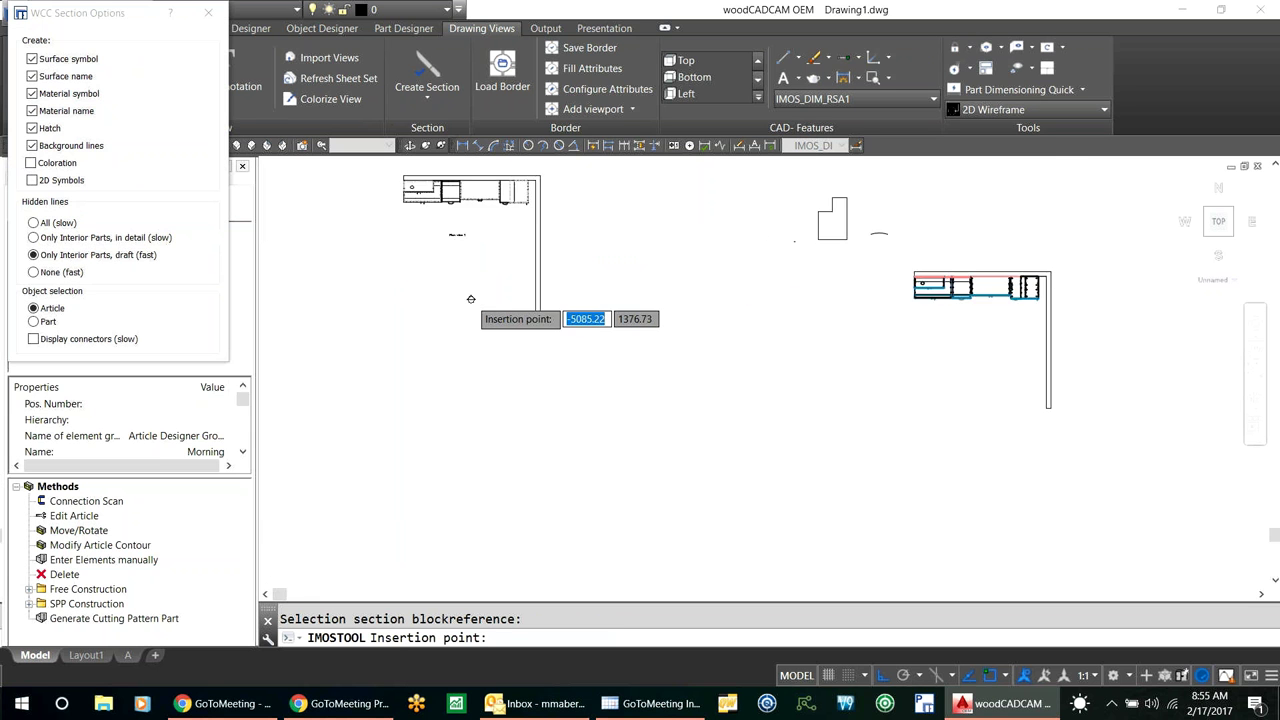
left_click(456, 242)
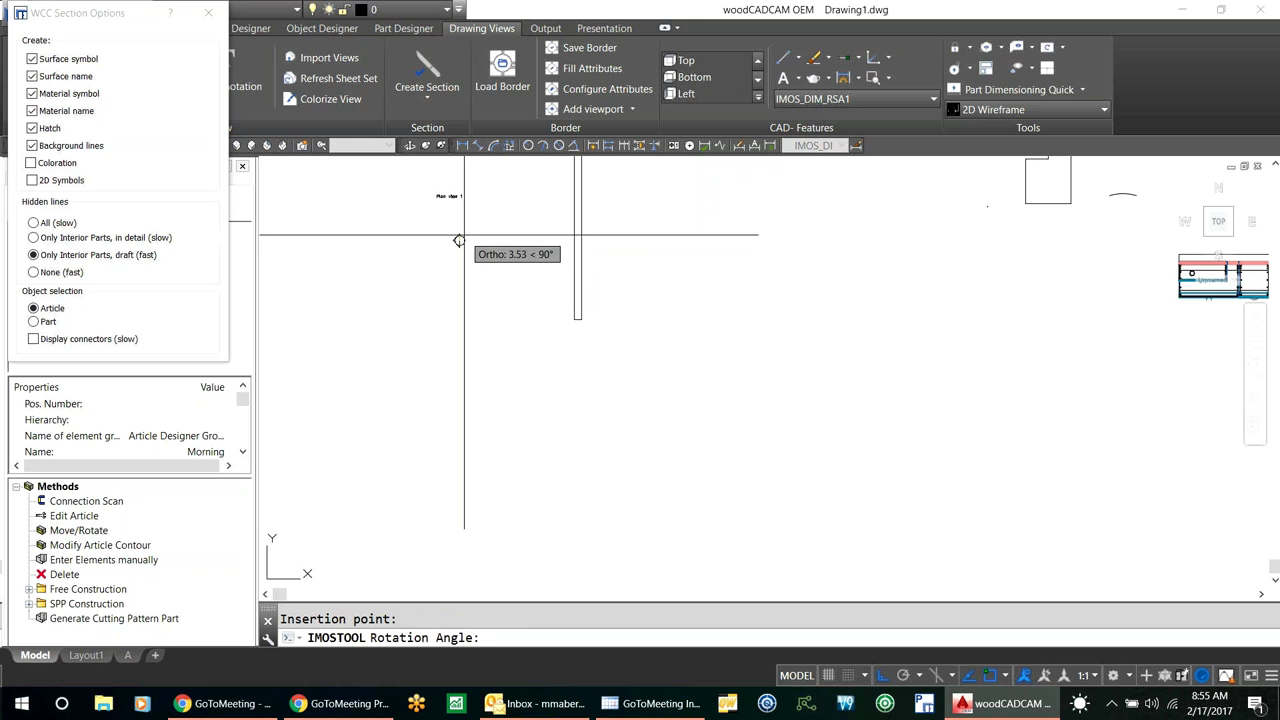
scroll(455, 245, "up", 2)
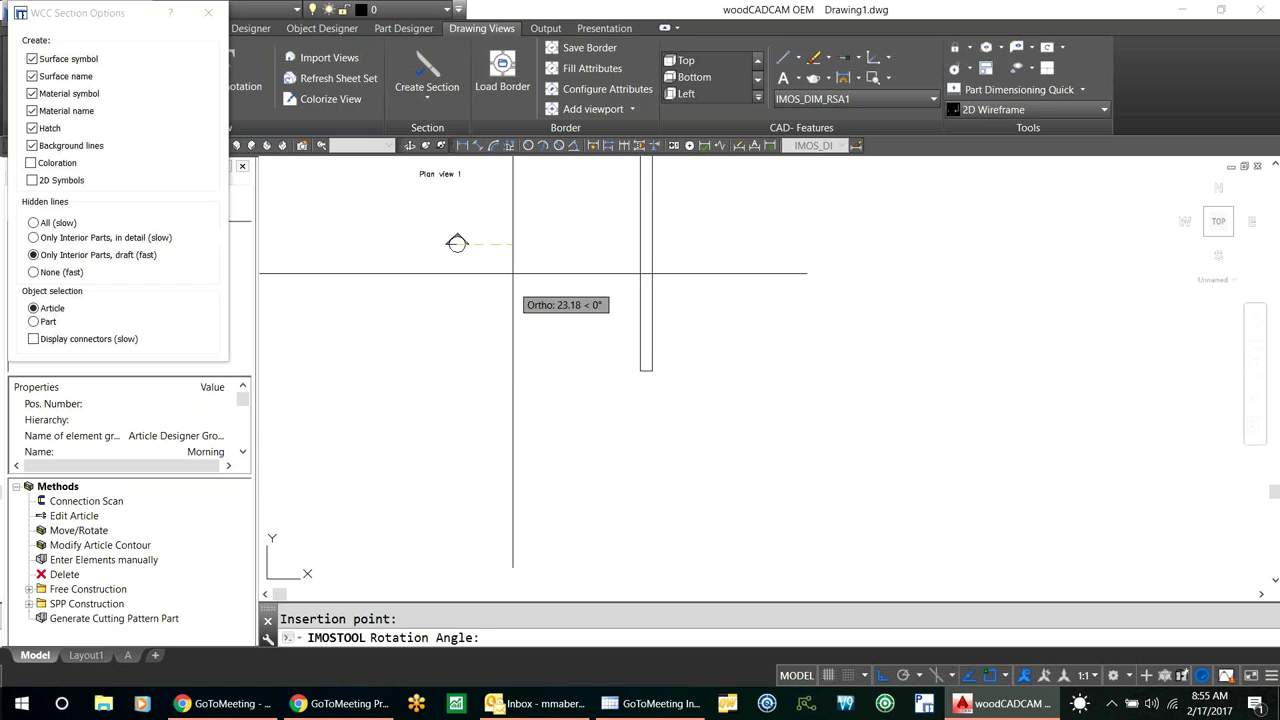
left_click(505, 214)
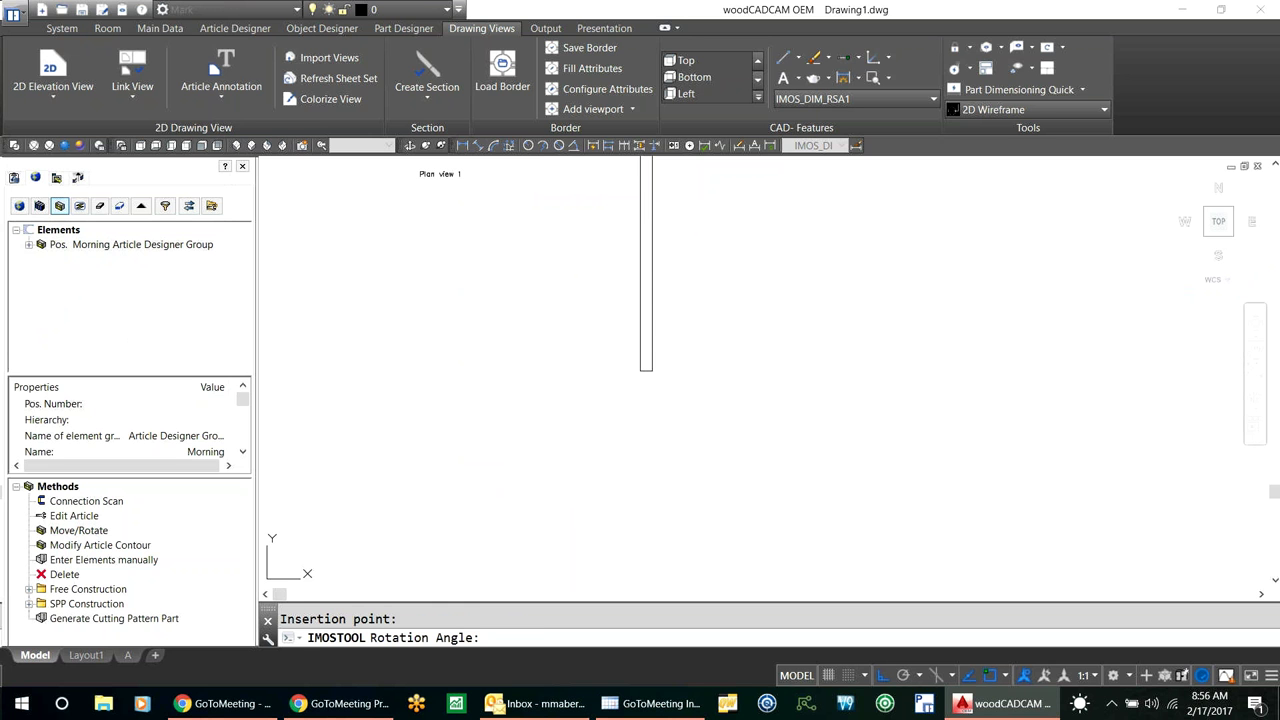
Step: Place the elevation directly above the plan view with Ortho on, and put its title underneath
scroll(428, 343, "down", 5)
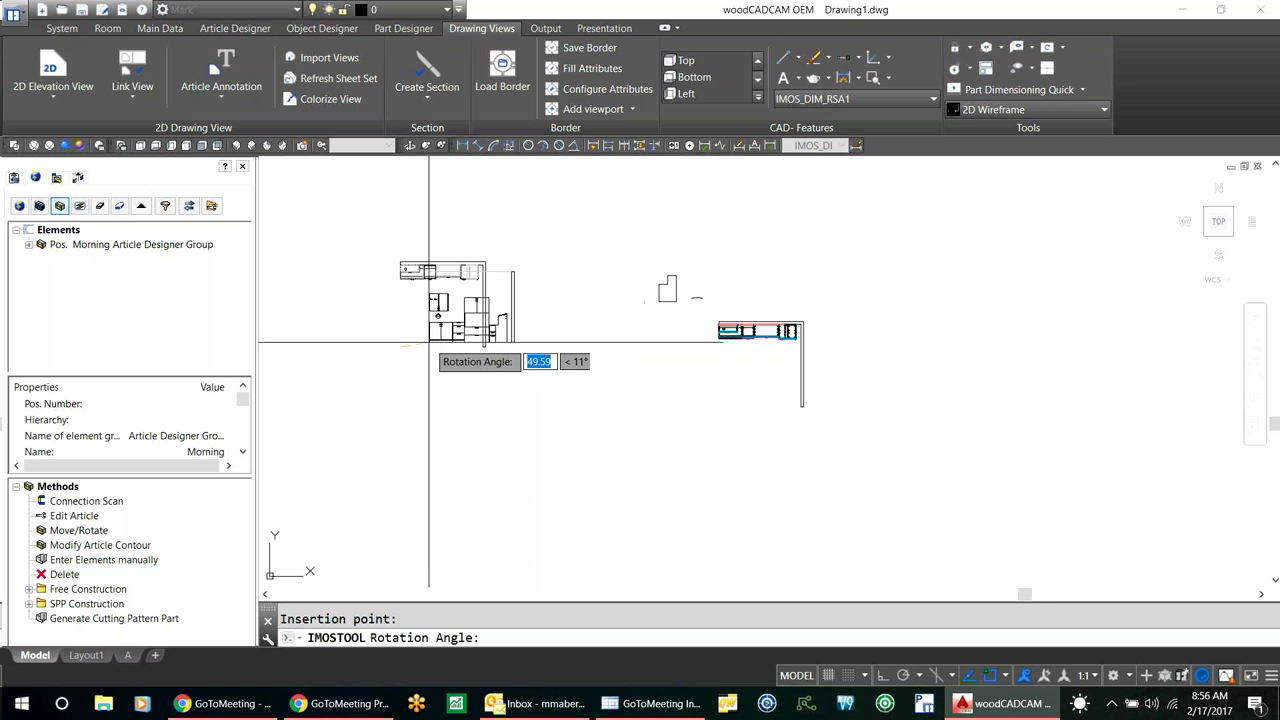
scroll(428, 343, "down", 2)
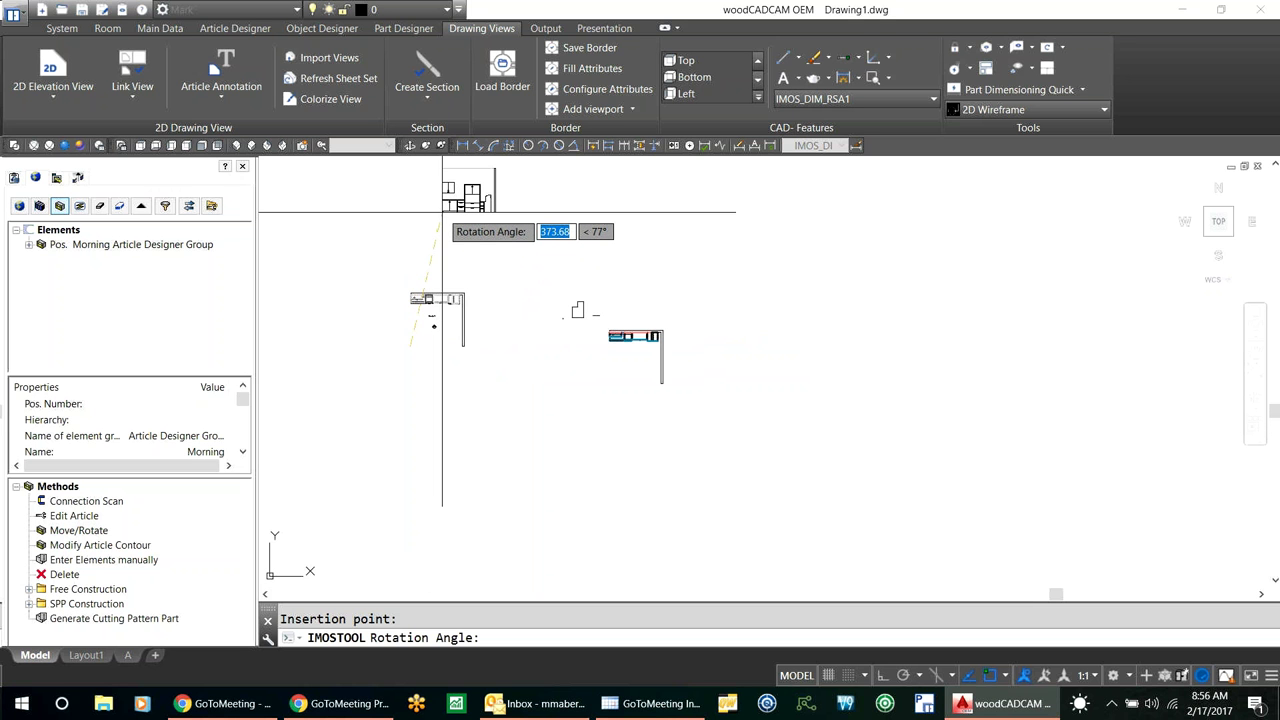
key("F8")
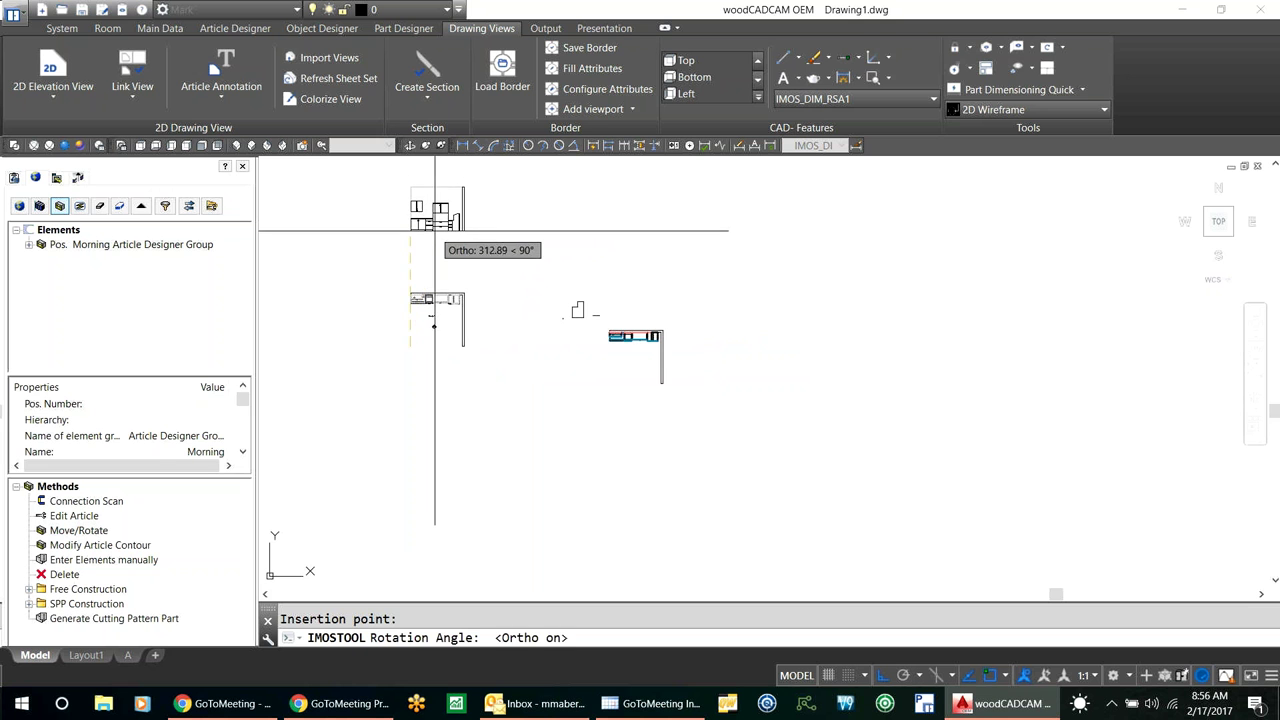
left_click(431, 245)
scroll(431, 245, "up", 2)
scroll(431, 245, "up", 2)
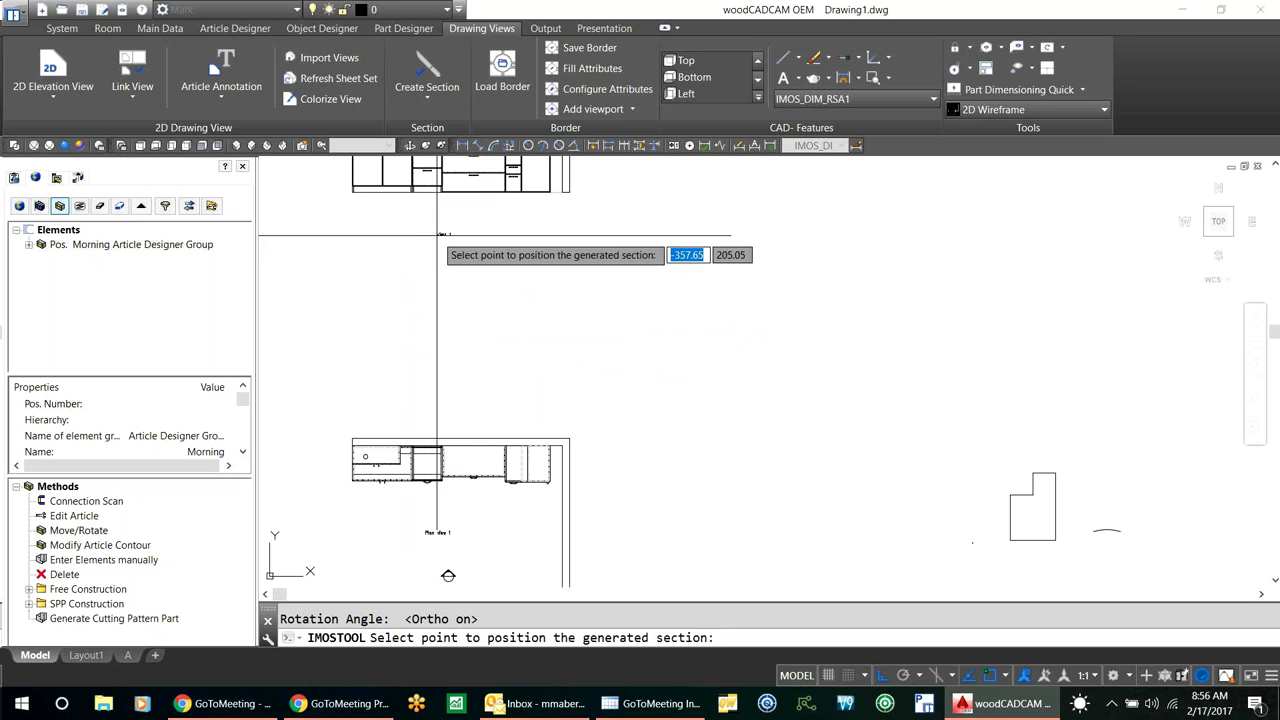
scroll(423, 250, "up", 2)
scroll(424, 250, "up", 3)
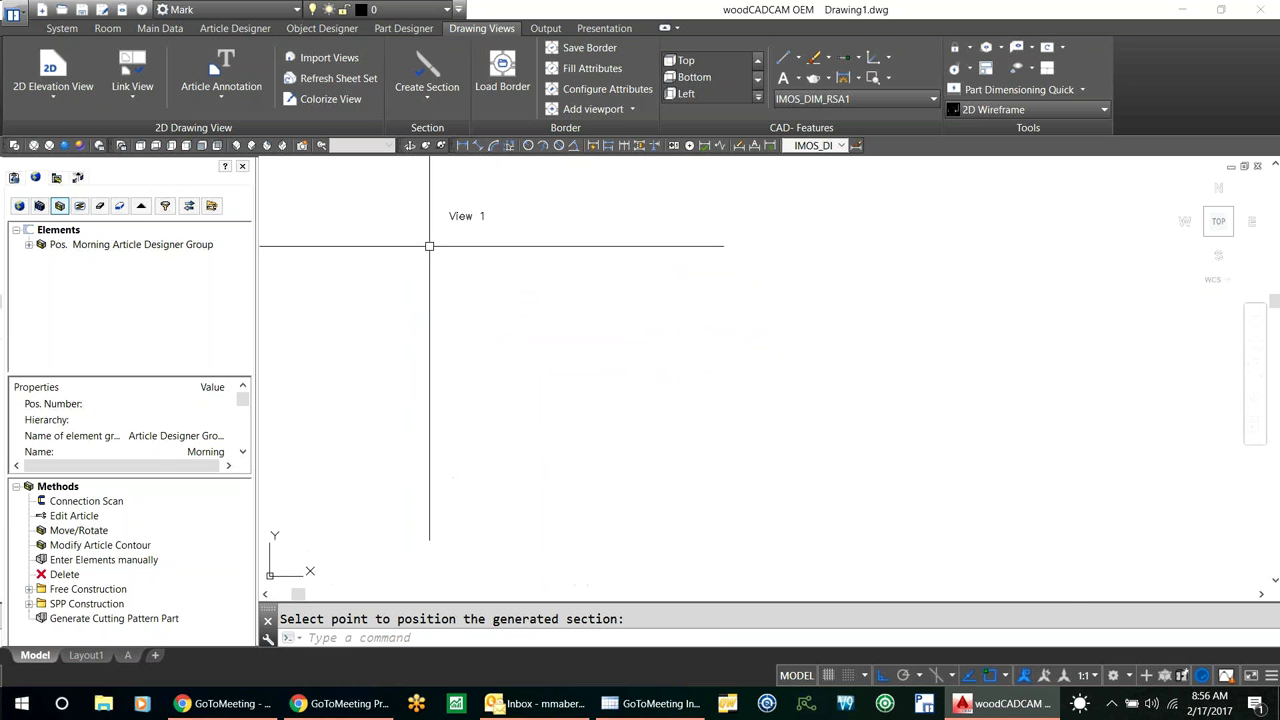
Step: Start a new section with Coloration turned off, selecting the wall cabinet and the two-door base cabinet in the elevation
scroll(420, 242, "down", 5)
scroll(419, 243, "down", 5)
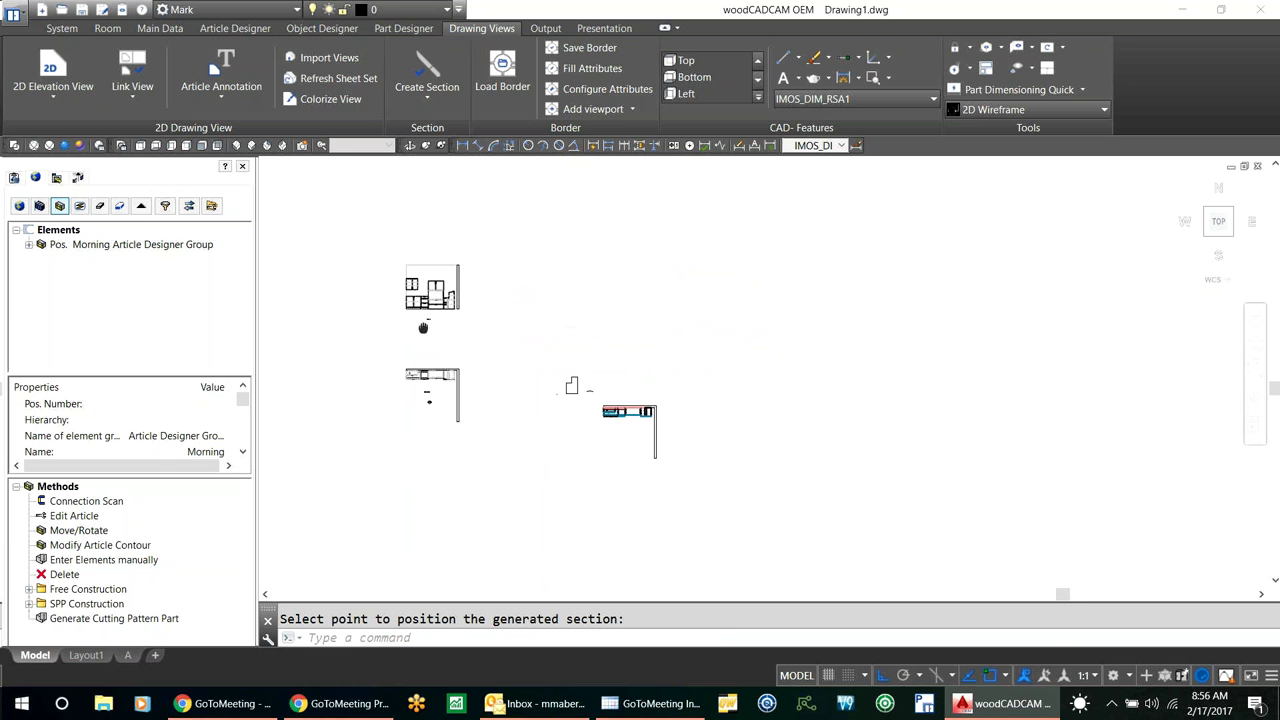
scroll(425, 359, "up", 5)
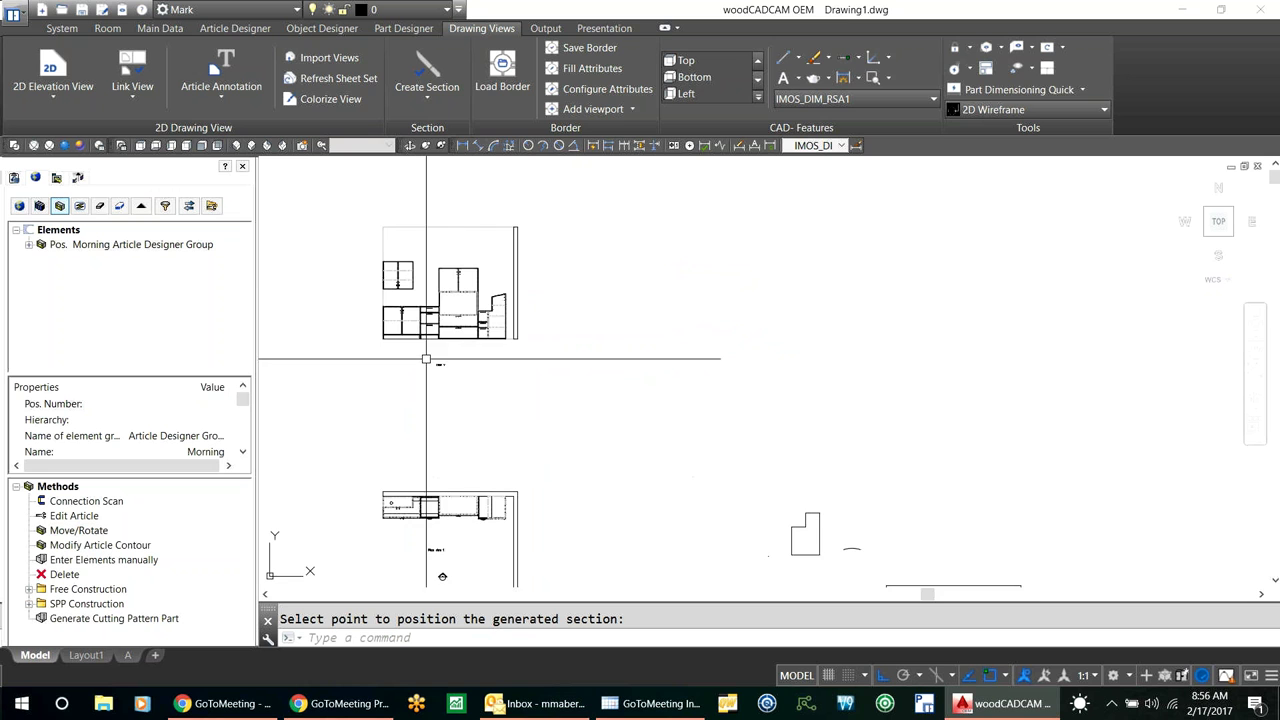
left_click(424, 72)
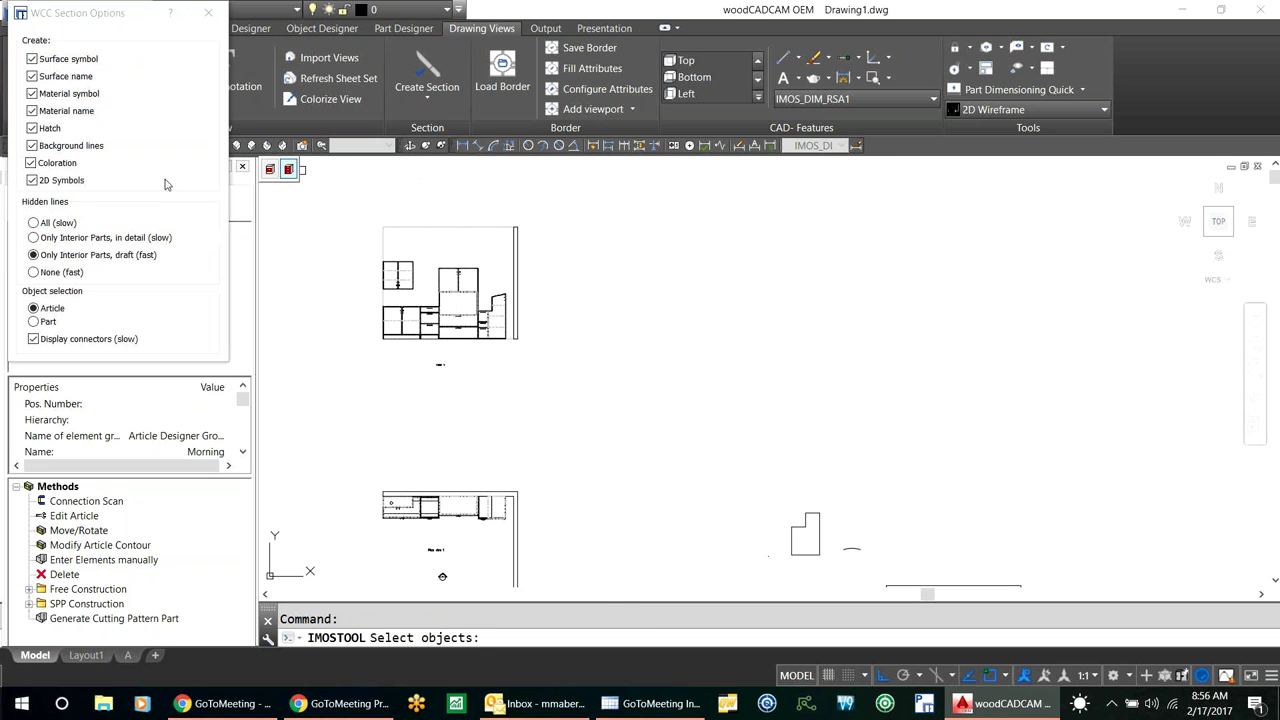
left_click(31, 165)
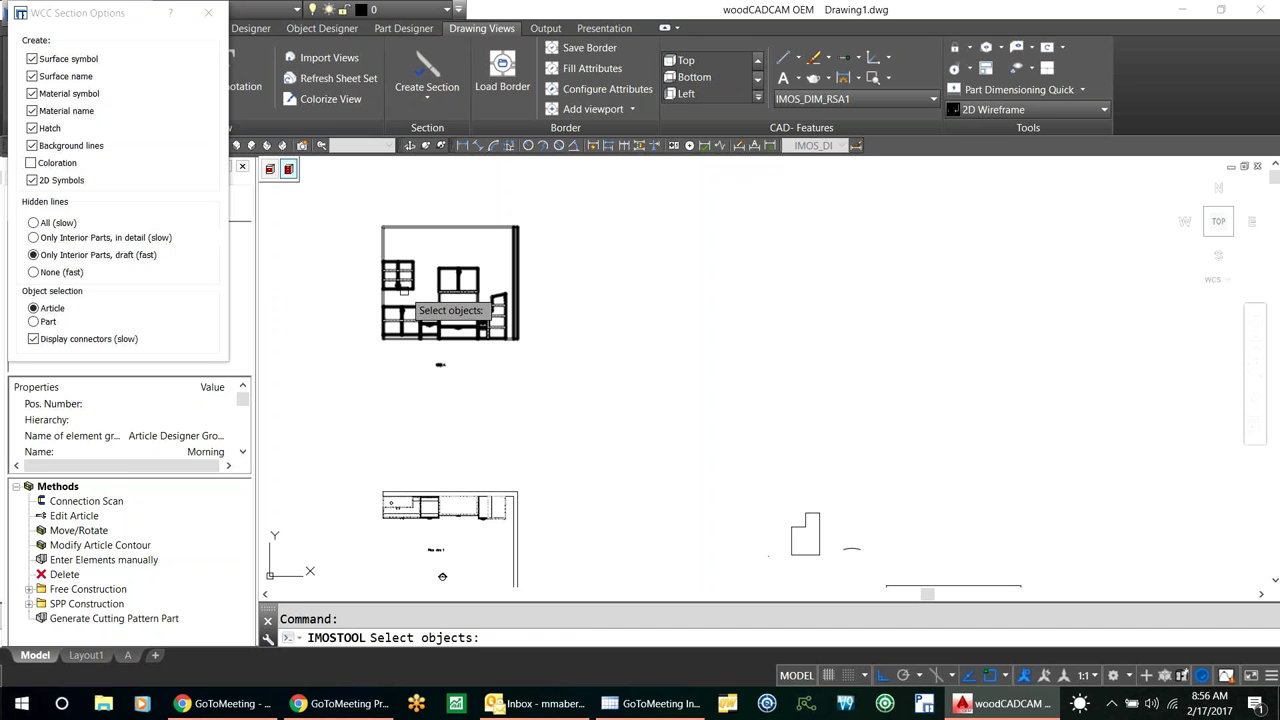
scroll(405, 286, "up", 2)
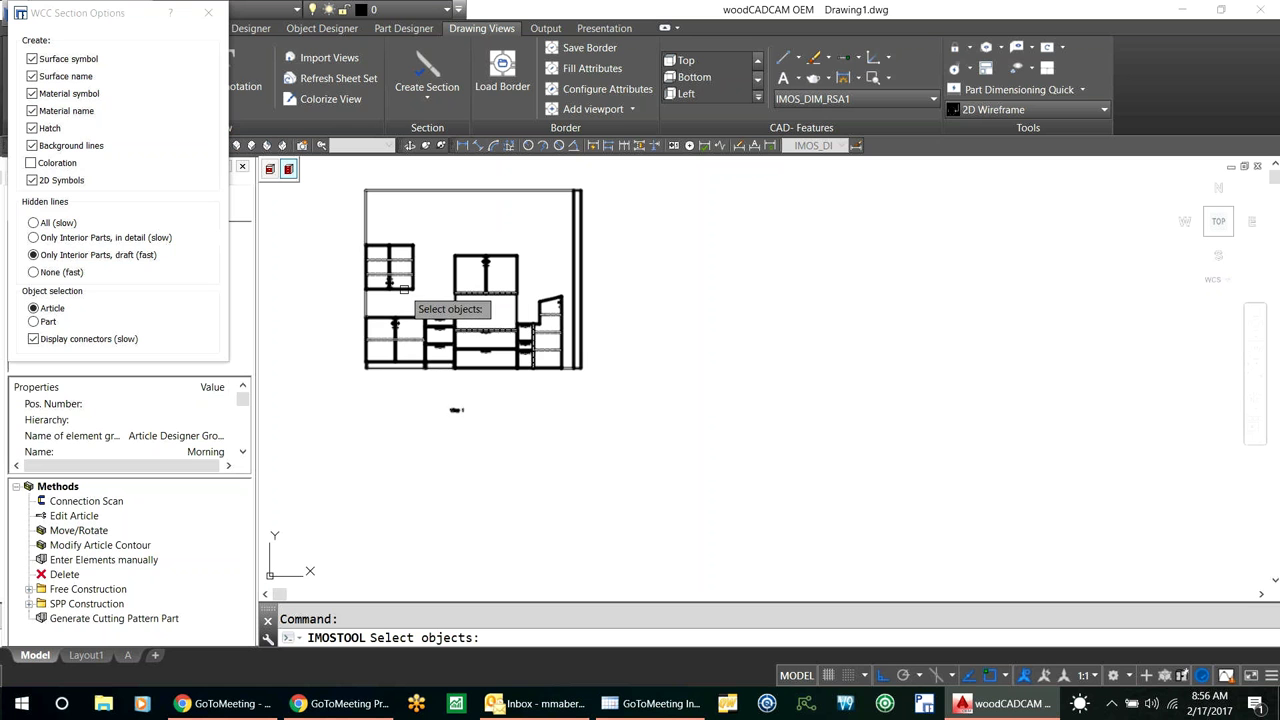
left_click(401, 288)
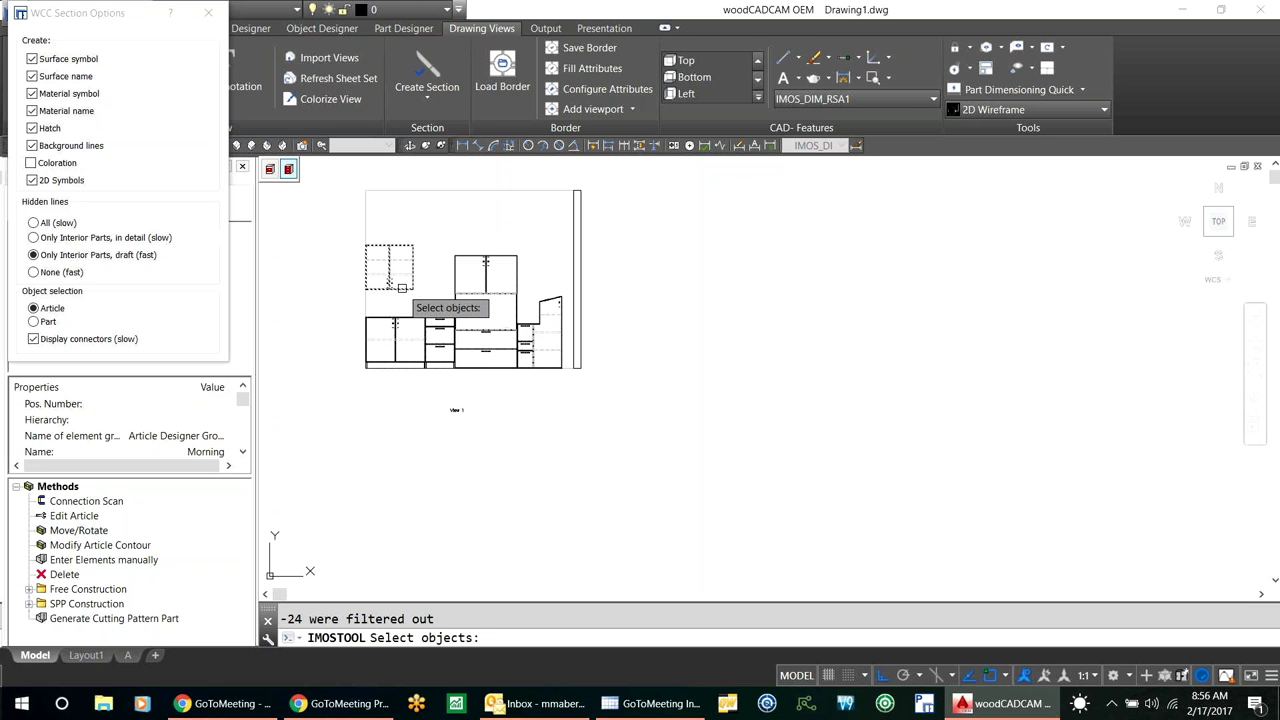
left_click(401, 317)
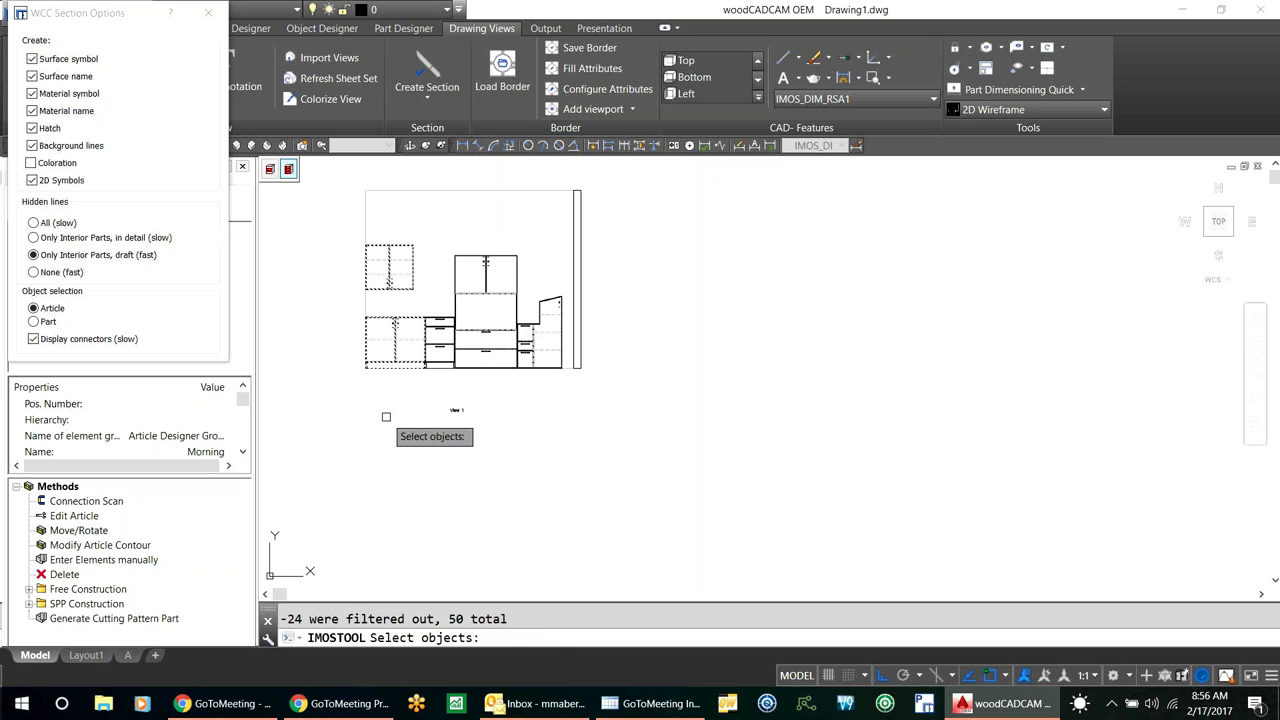
key("Return")
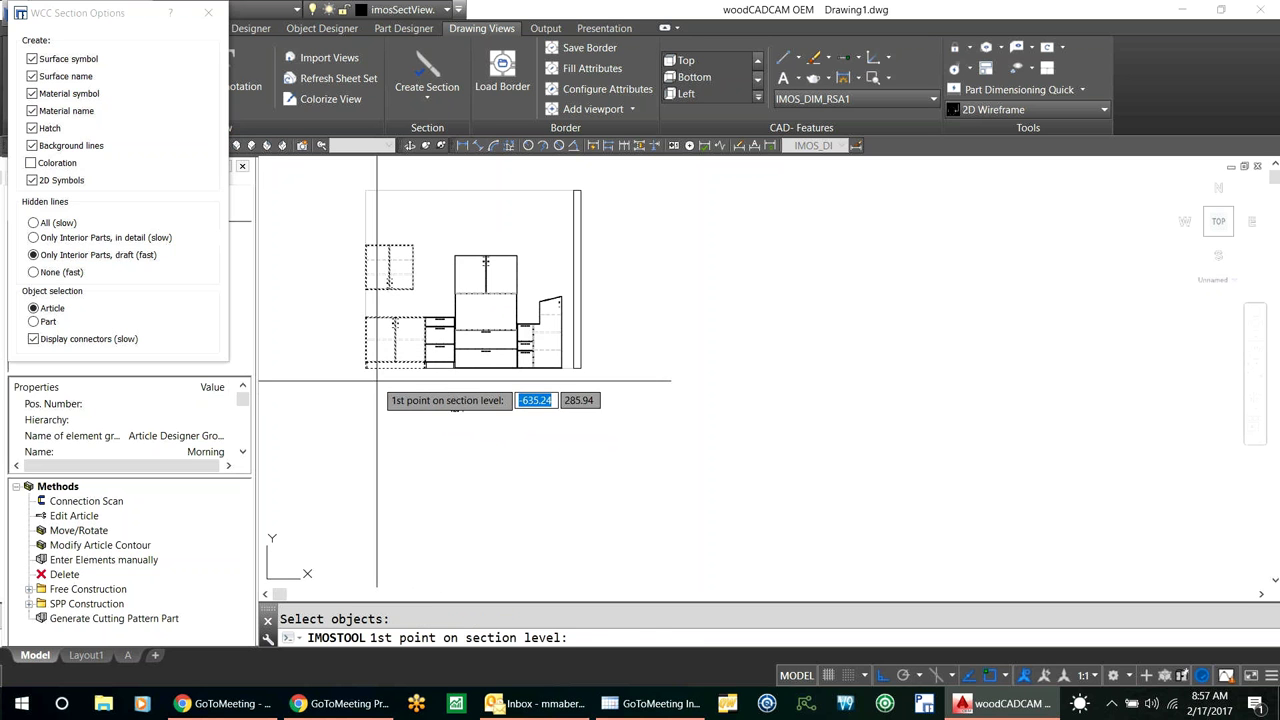
Step: Define a vertical section line from below the base cabinet to above the wall cabinet, upper side to the west, keeping section name A
scroll(378, 382, "up", 2)
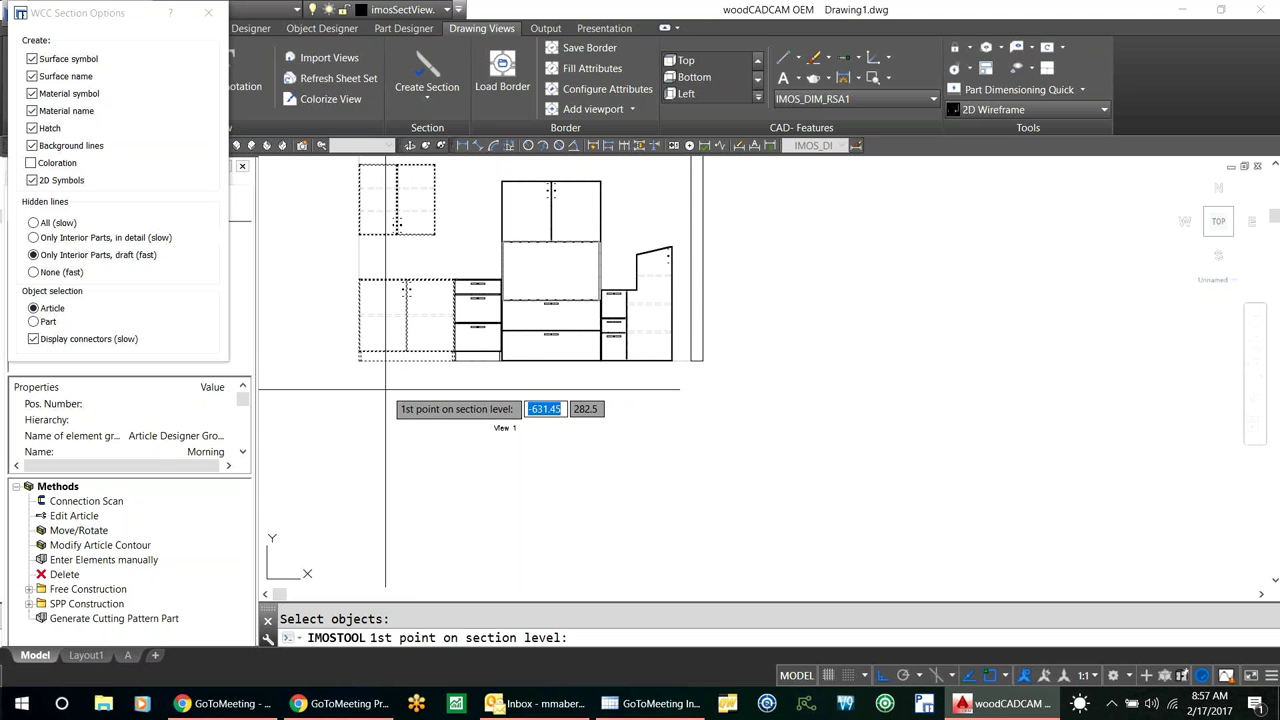
left_click(388, 382)
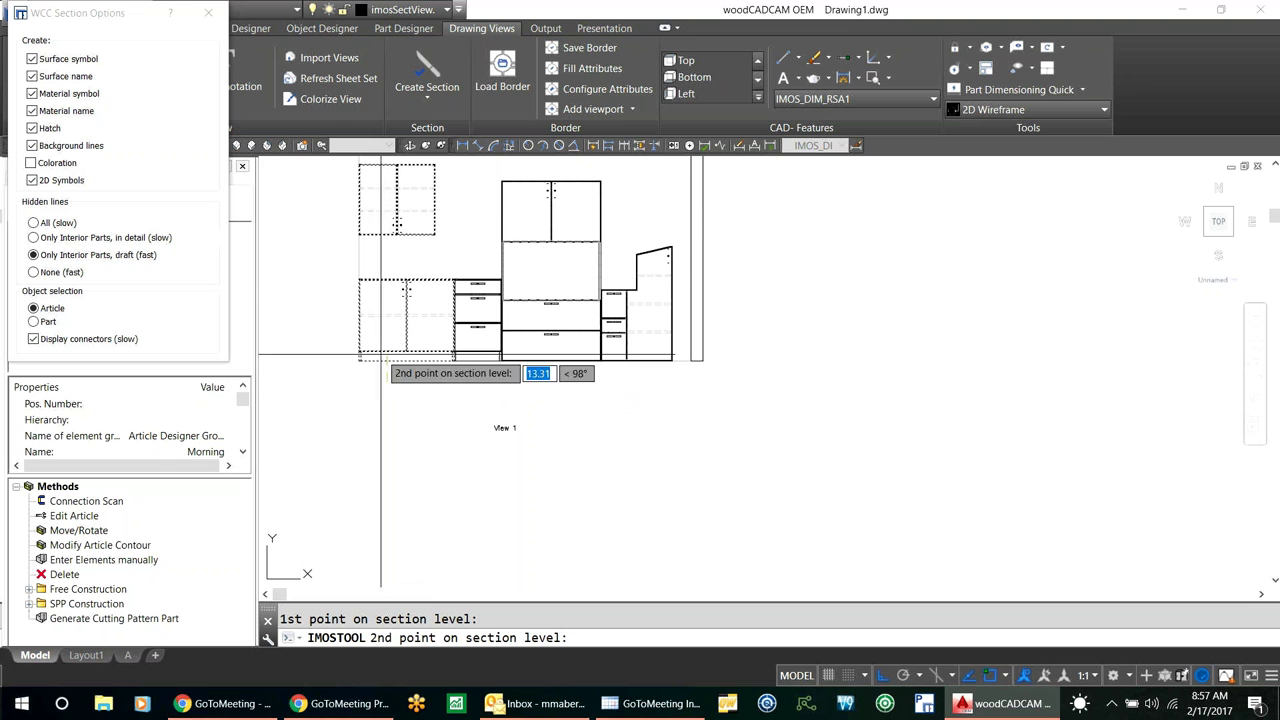
middle_click_drag(368, 192, 344, 367)
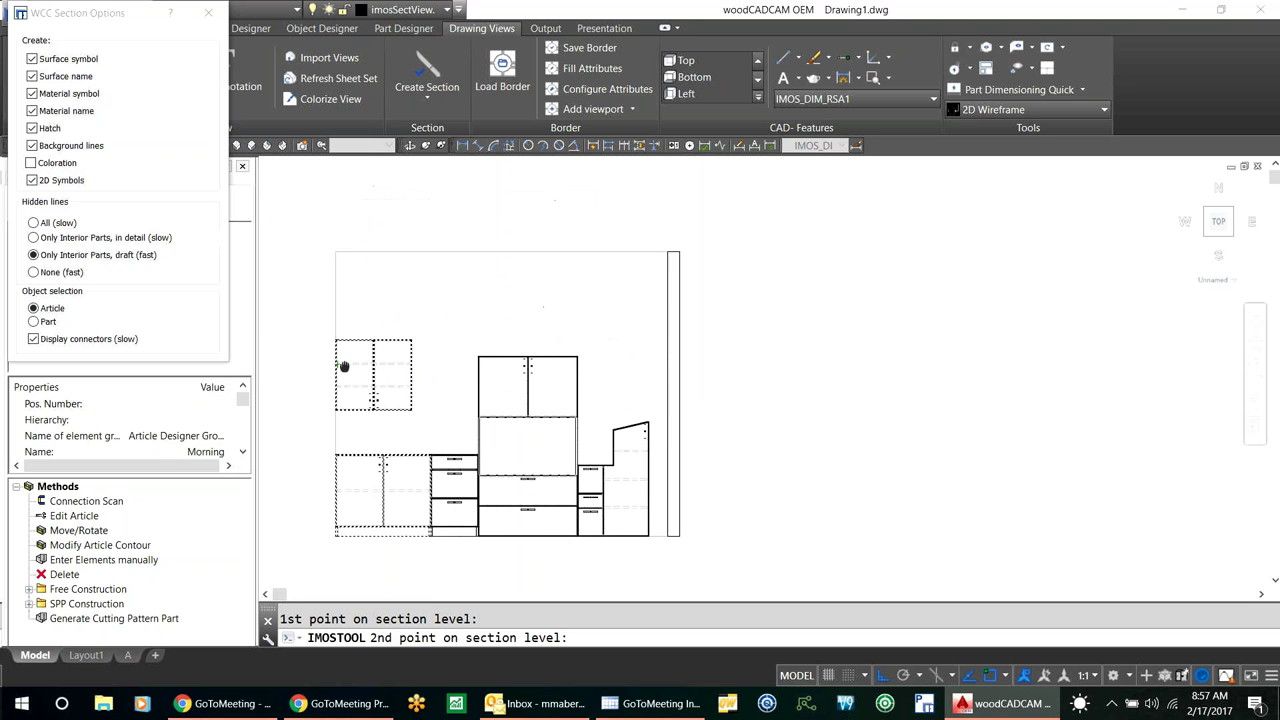
left_click(359, 317)
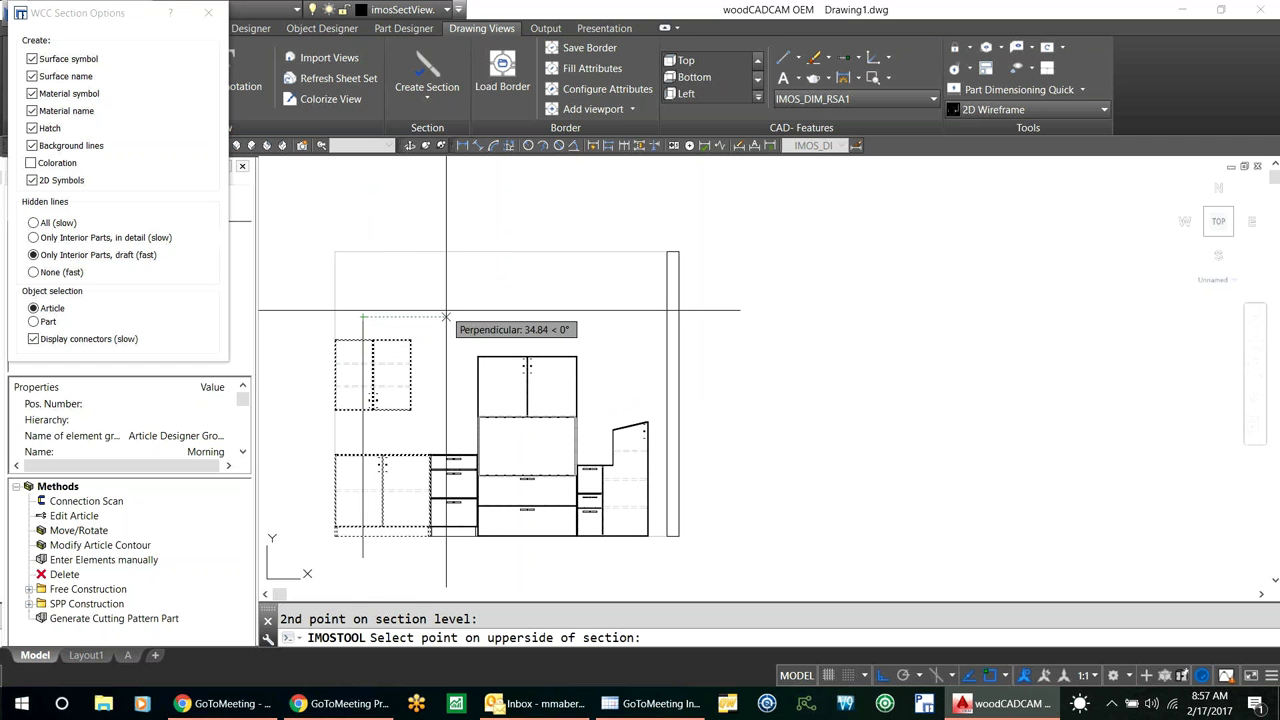
left_click(306, 317)
key("Return")
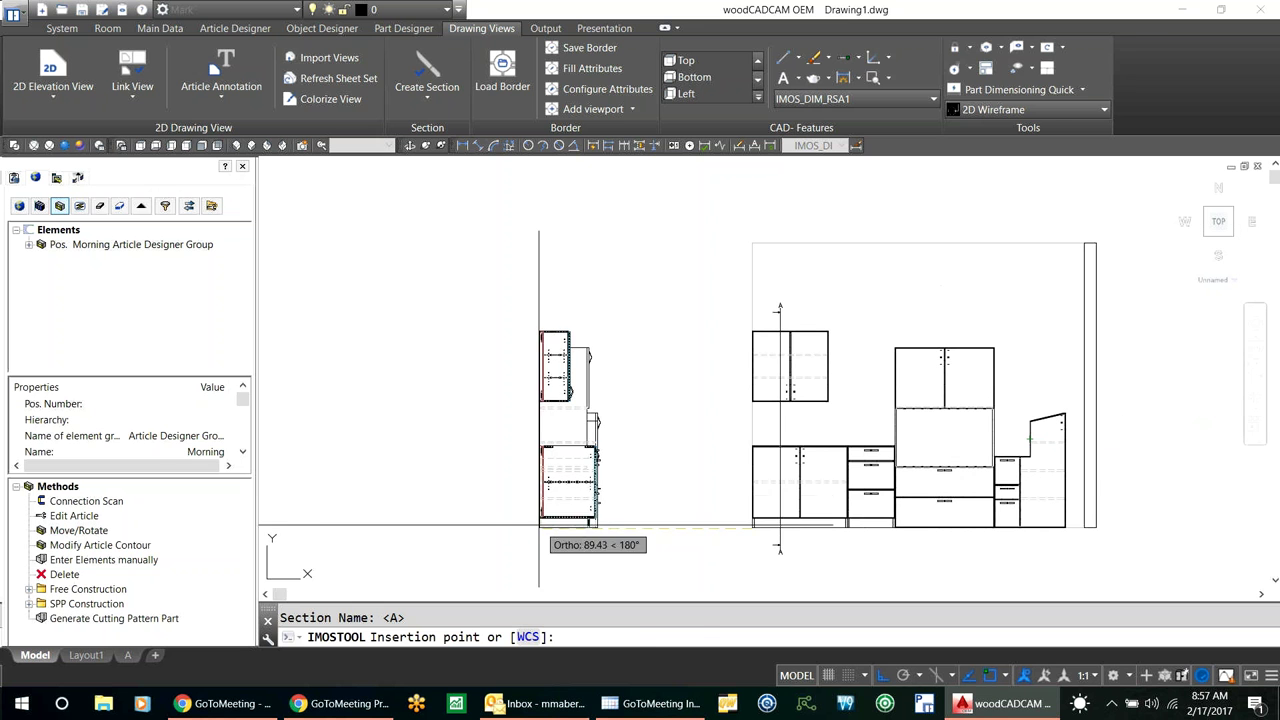
Step: Place the generated section west of the elevation, level with its base, and position its title underneath
left_click(488, 527)
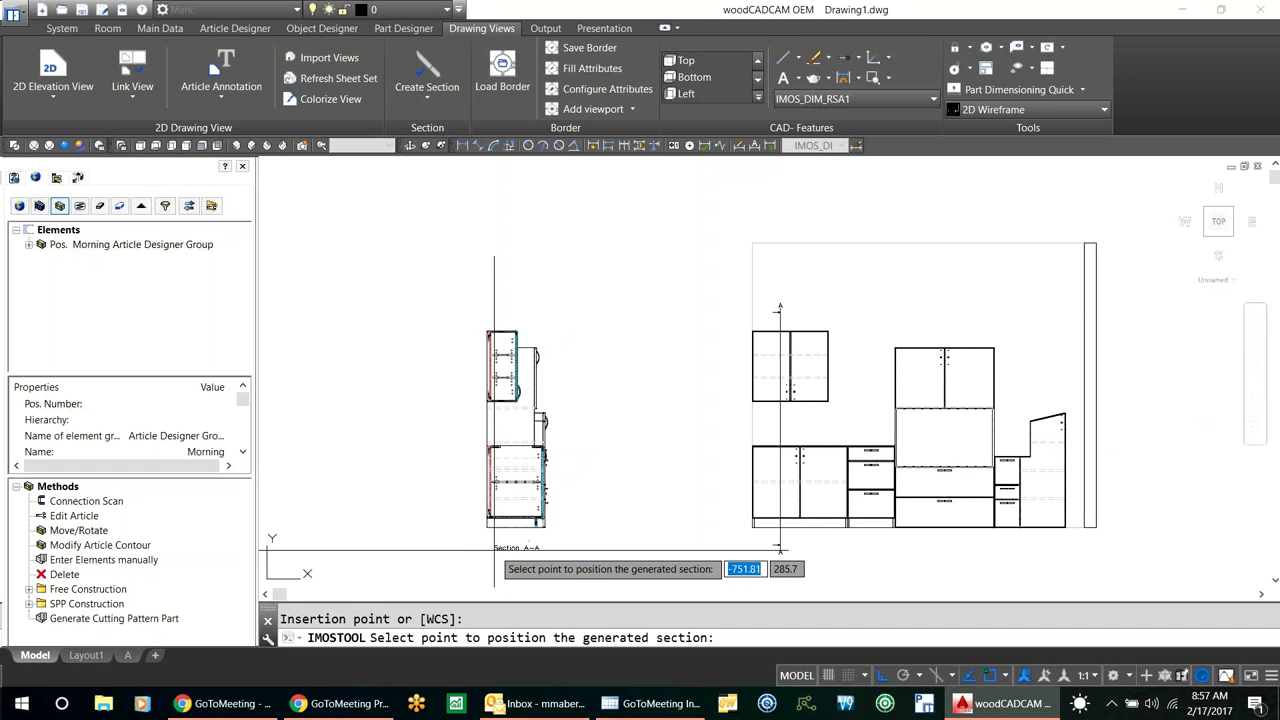
scroll(486, 546, "up", 4)
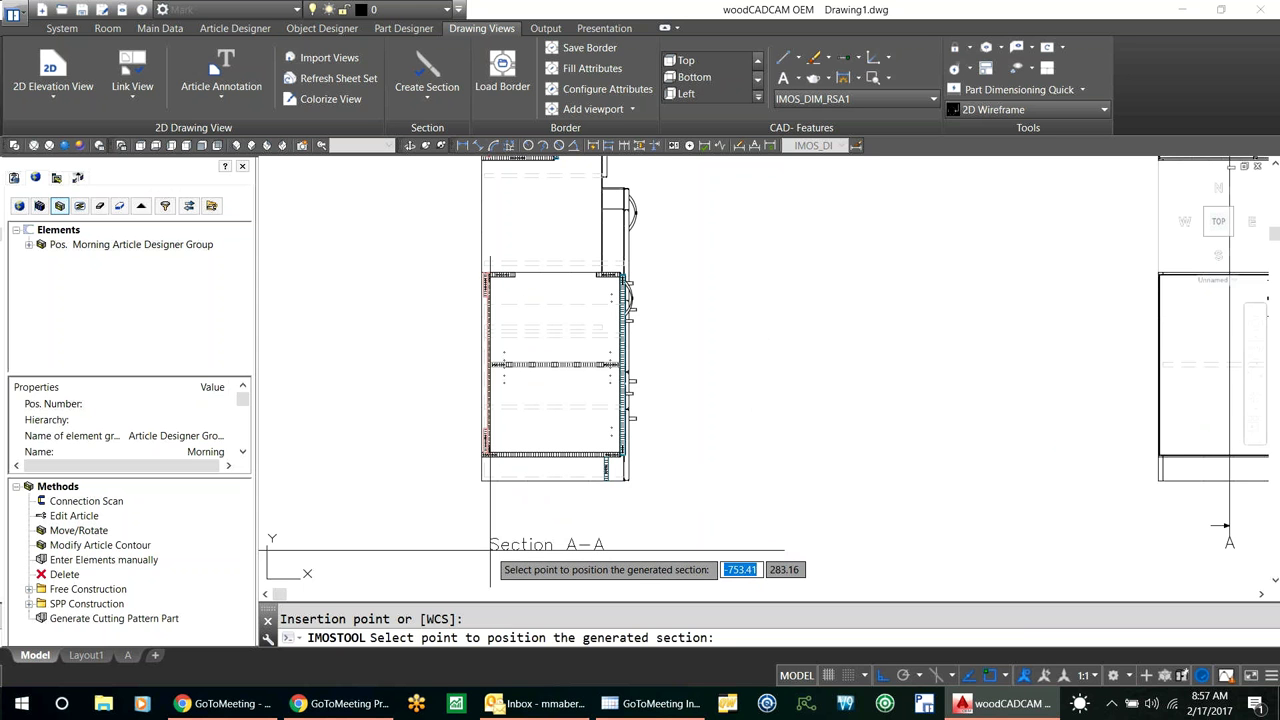
left_click(490, 550)
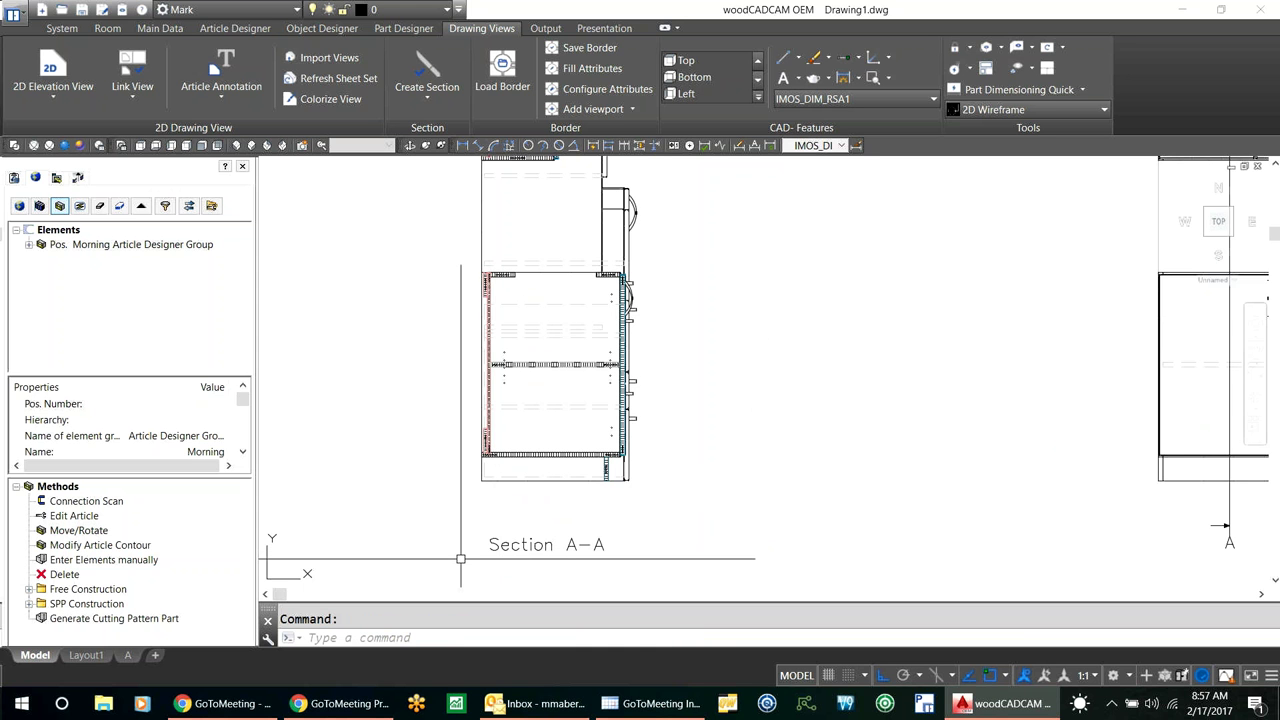
Step: Examine the hatching and material names at the base cabinet's lower front corner in Section A-A
scroll(461, 558, "down", 3)
scroll(498, 537, "up", 4)
scroll(498, 538, "up", 3)
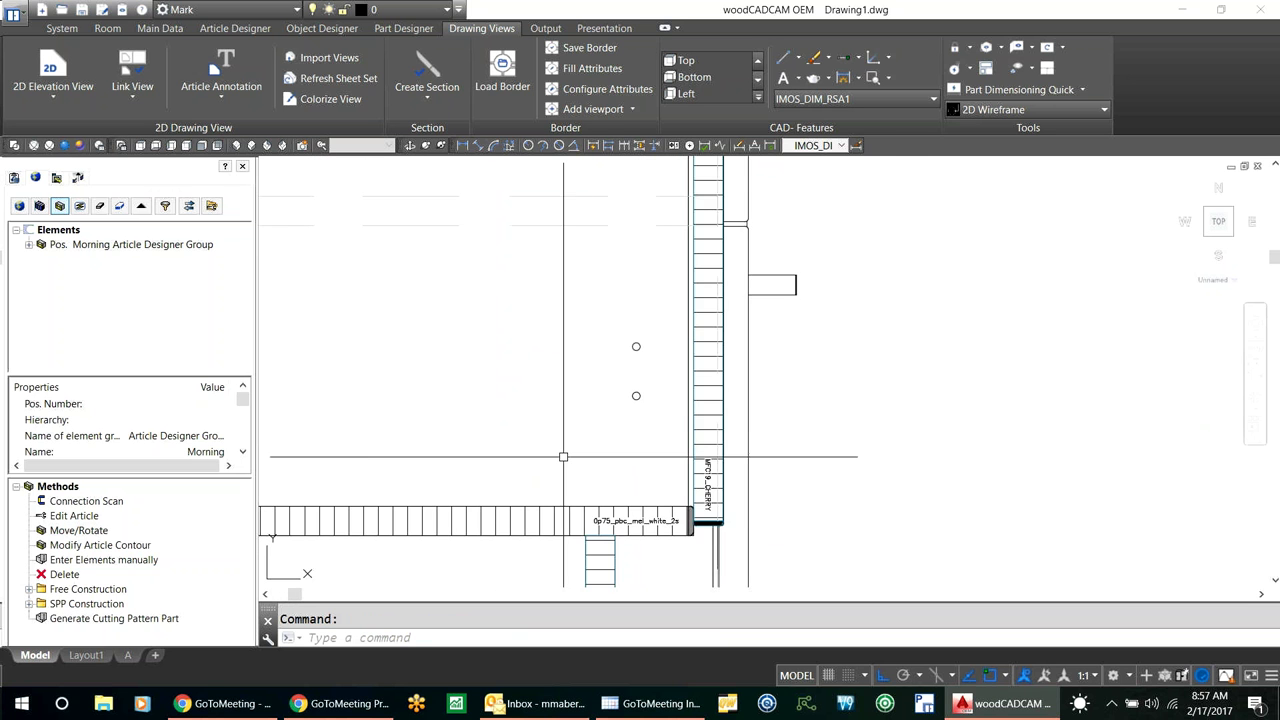
scroll(563, 457, "up", 2)
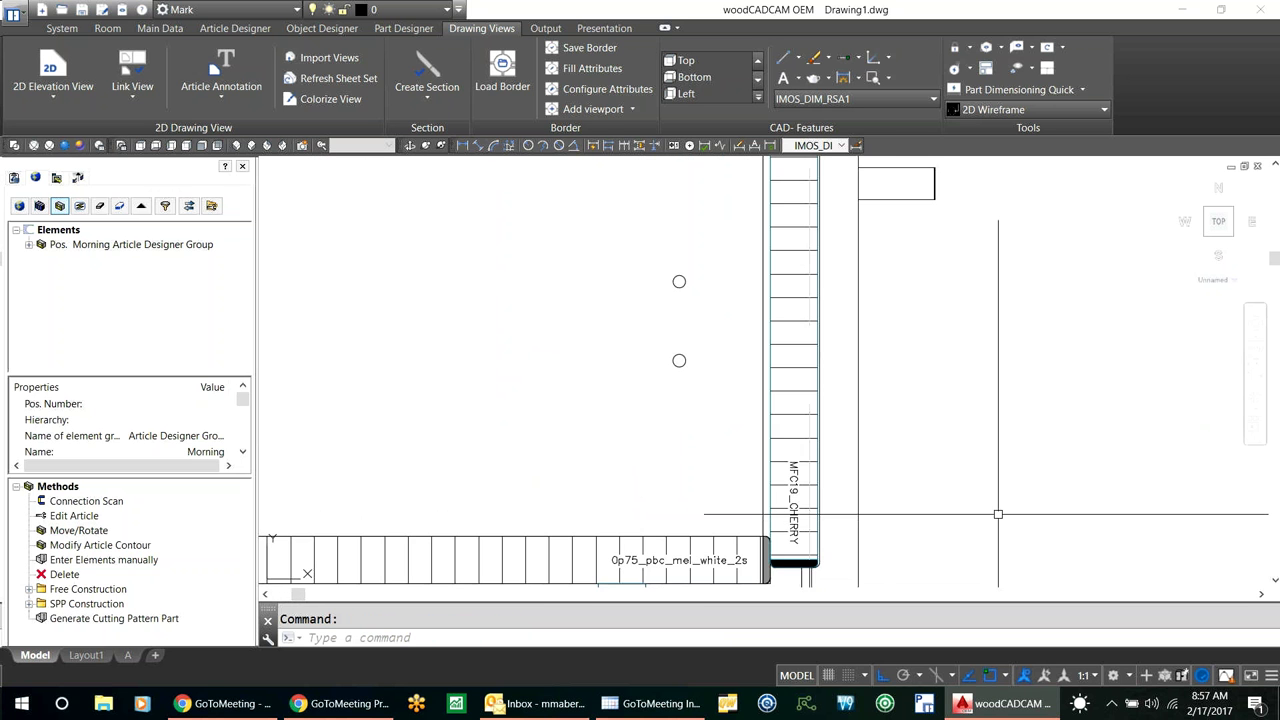
scroll(998, 513, "down", 6)
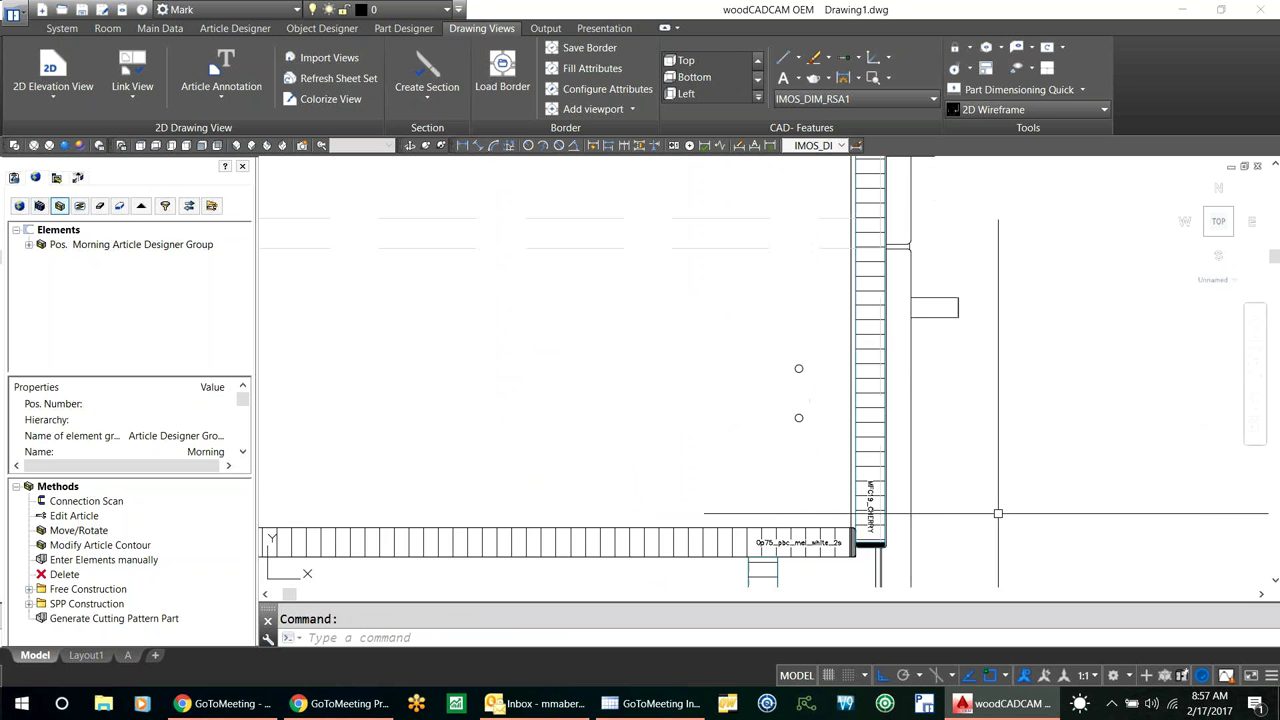
scroll(706, 477, "down", 2)
middle_click_drag(706, 477, 384, 400)
scroll(382, 401, "down", 2)
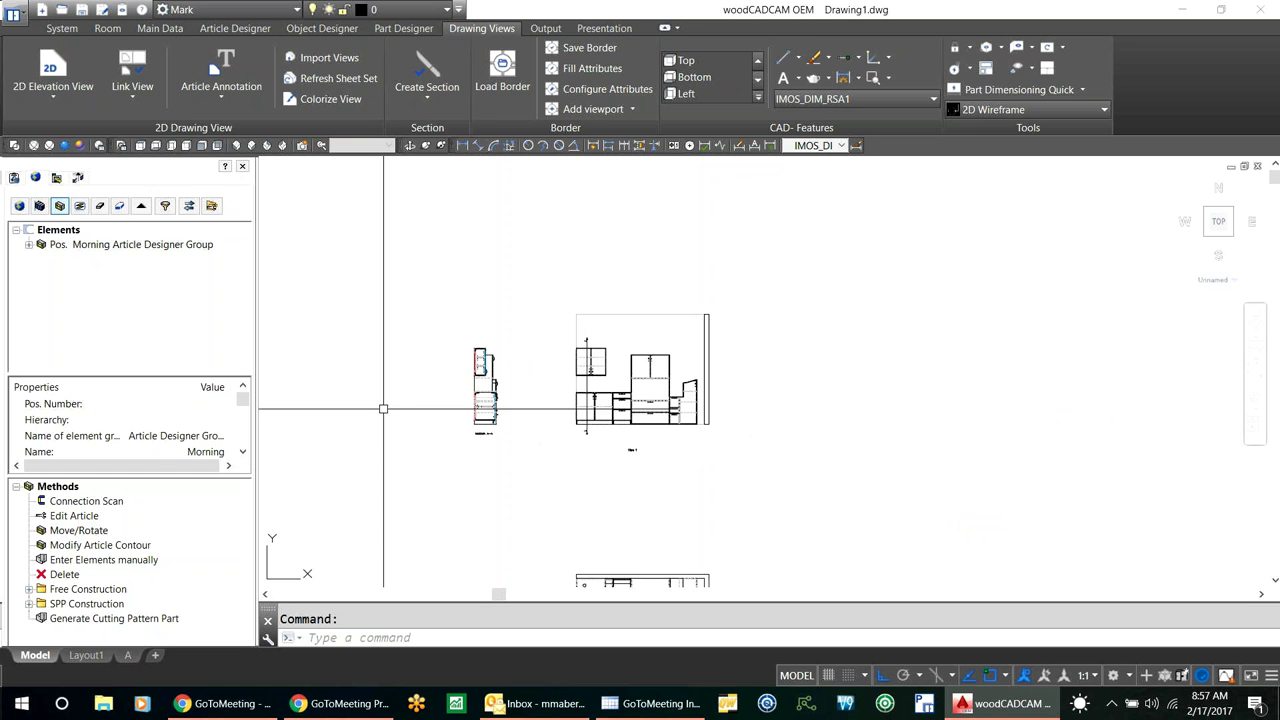
Step: Add automatic dimensions to Section A-A with Section Dimensioning
left_click(422, 98)
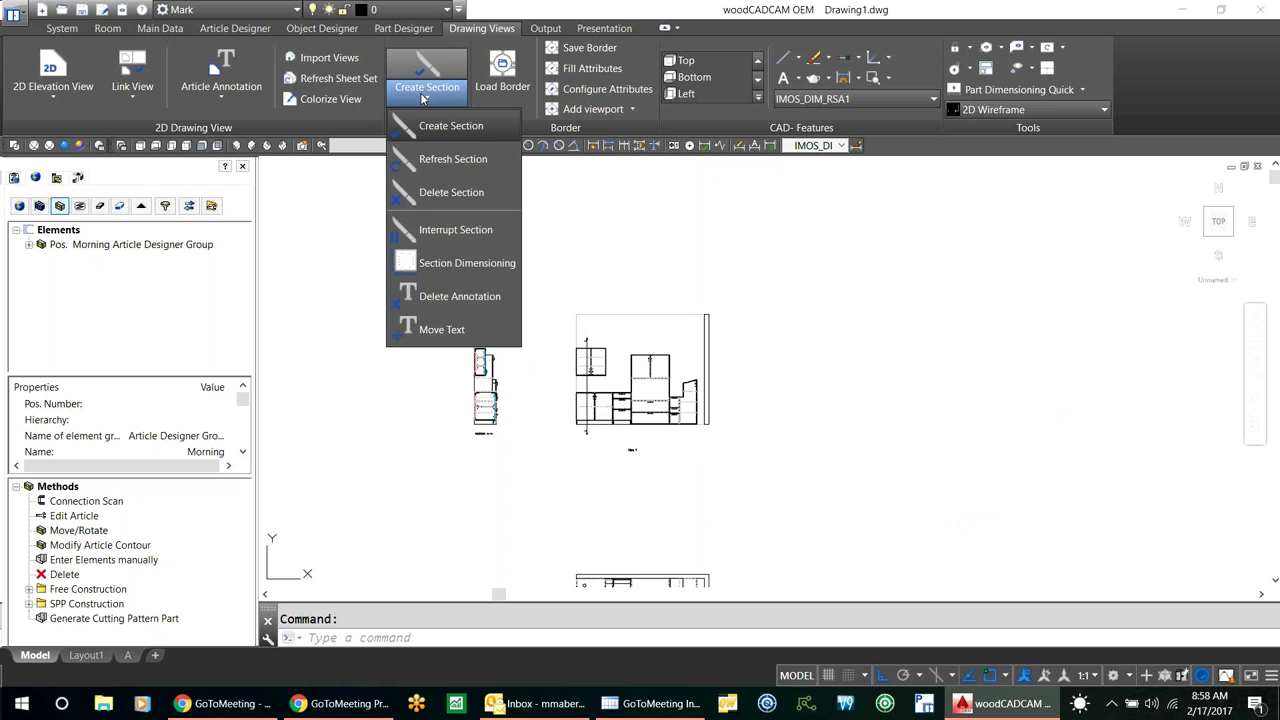
left_click(464, 263)
left_click(482, 362)
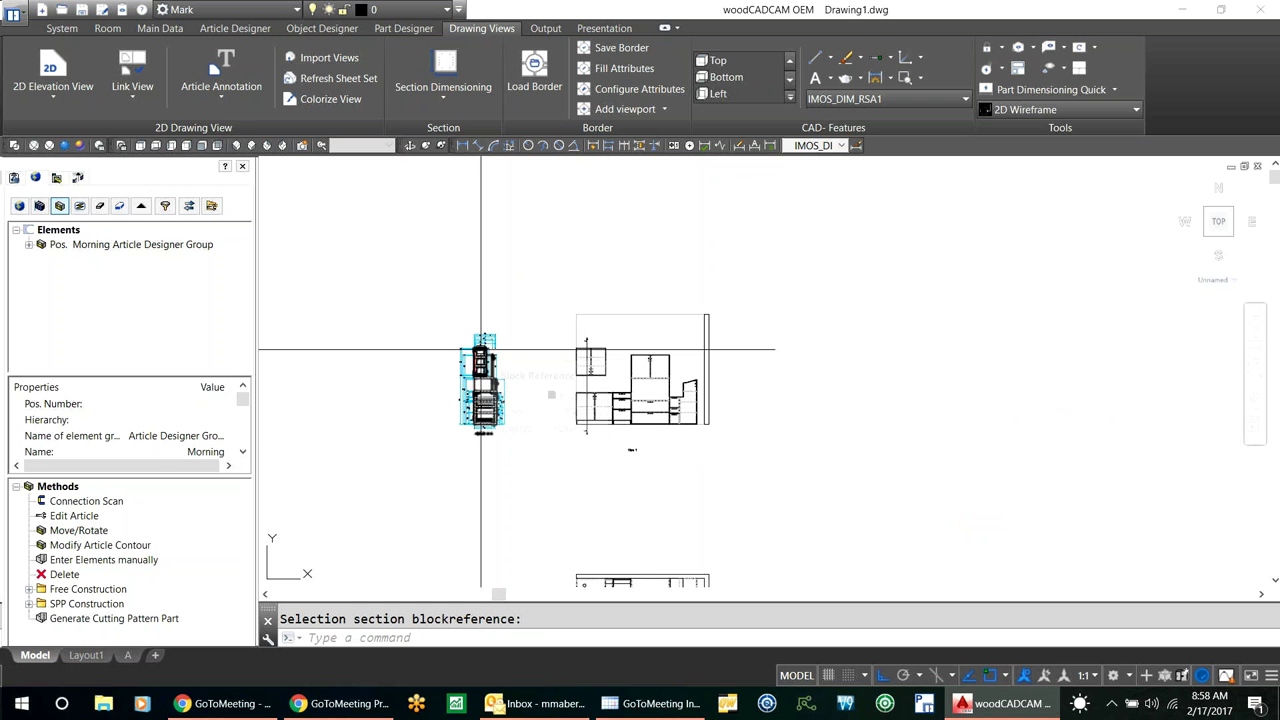
Step: Add automatic dimensions to the View 1 elevation and the plan view with View Dimensioning
left_click(37, 97)
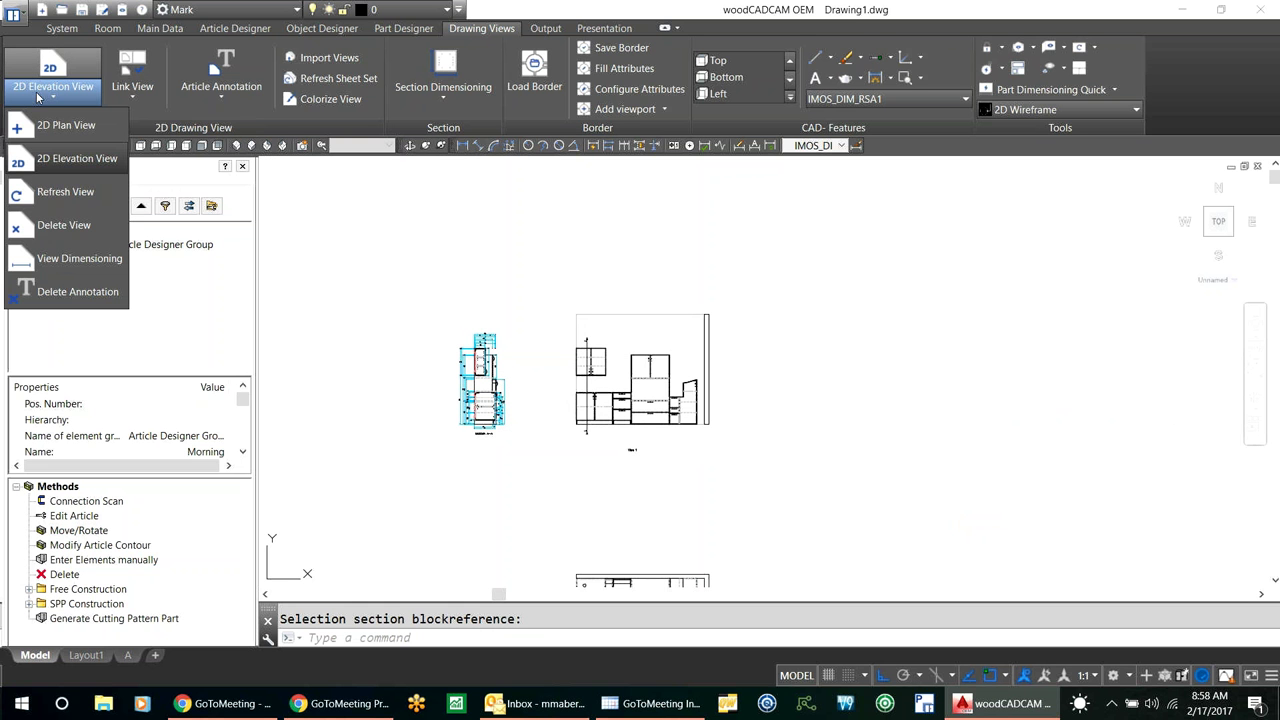
left_click(67, 259)
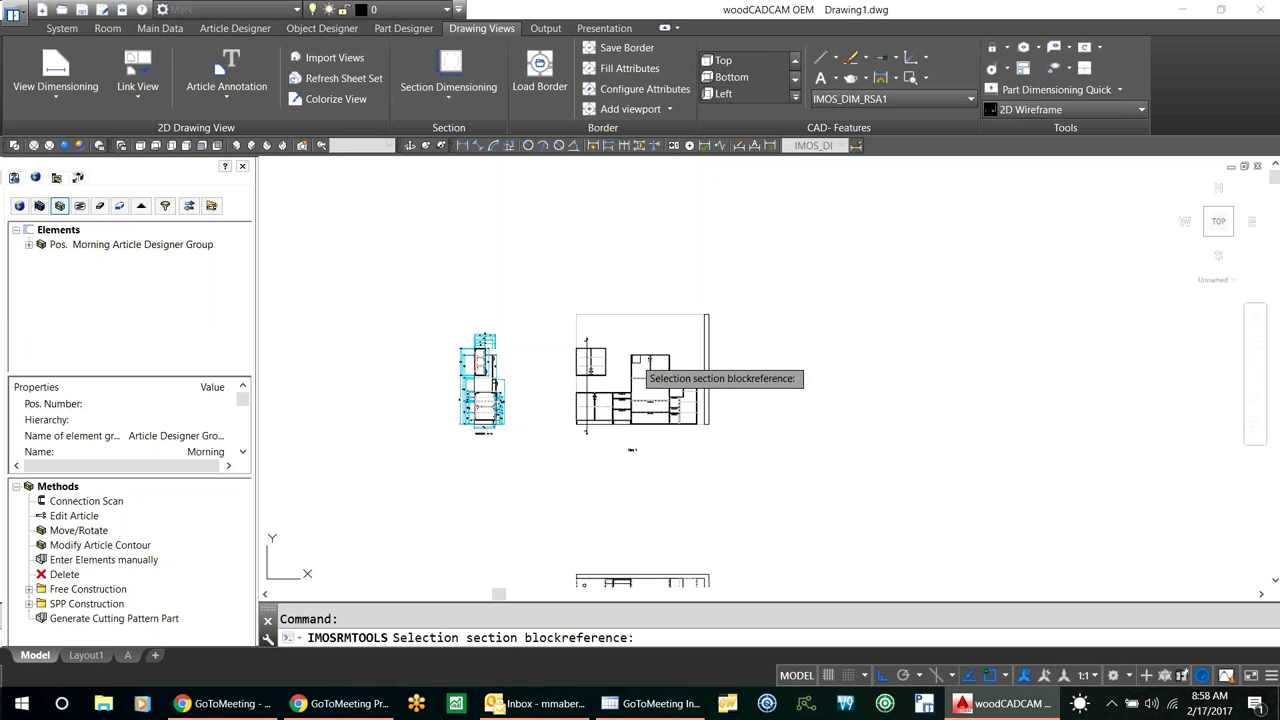
left_click(640, 357)
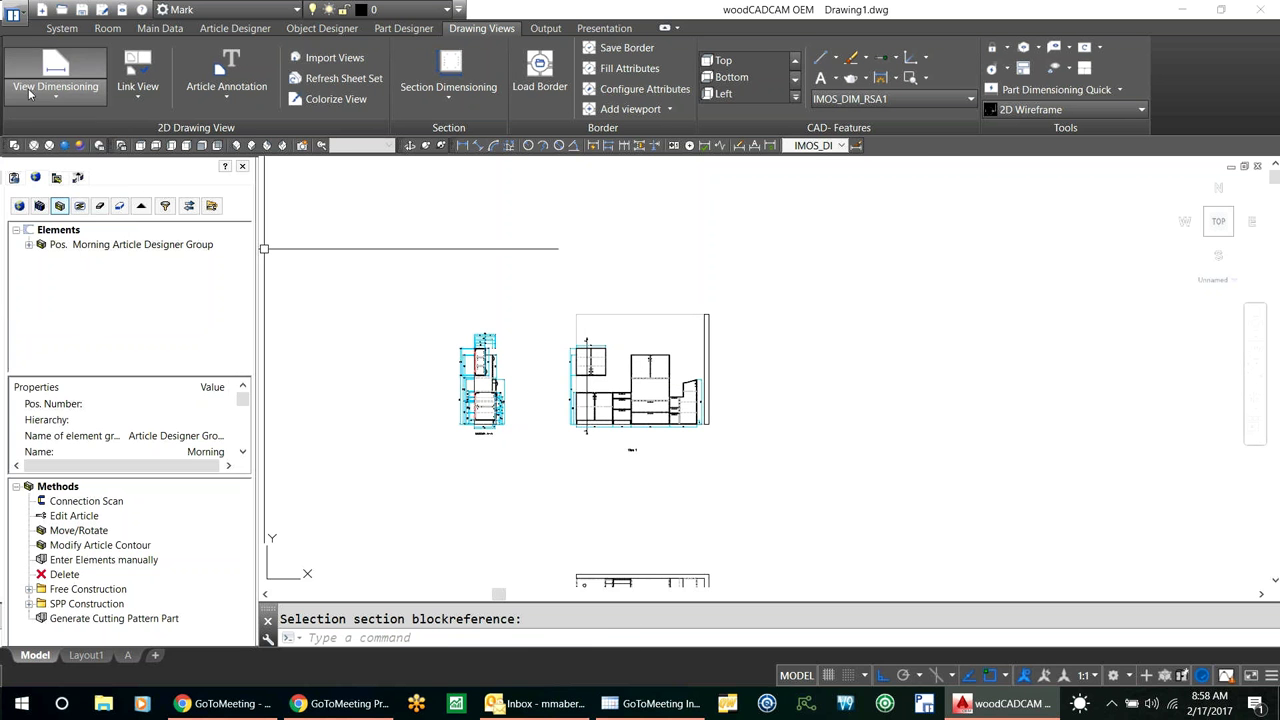
left_click(52, 70)
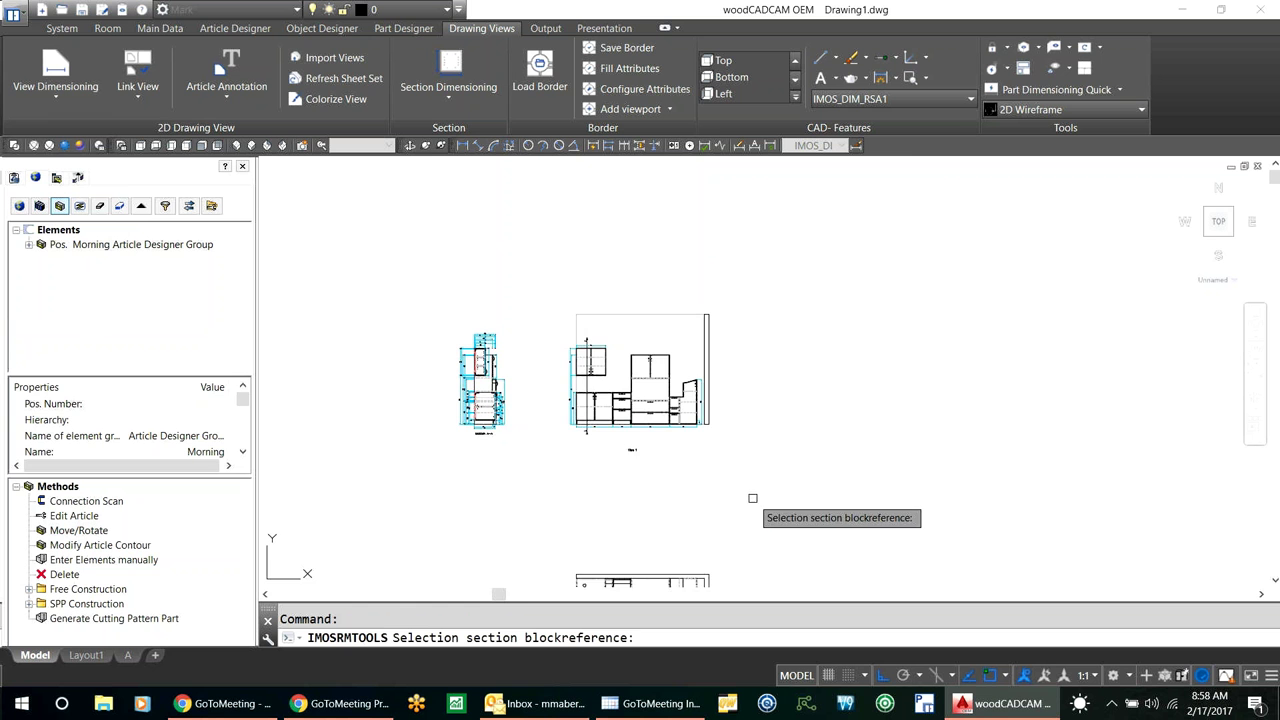
middle_click_drag(743, 491, 686, 280)
left_click(600, 350)
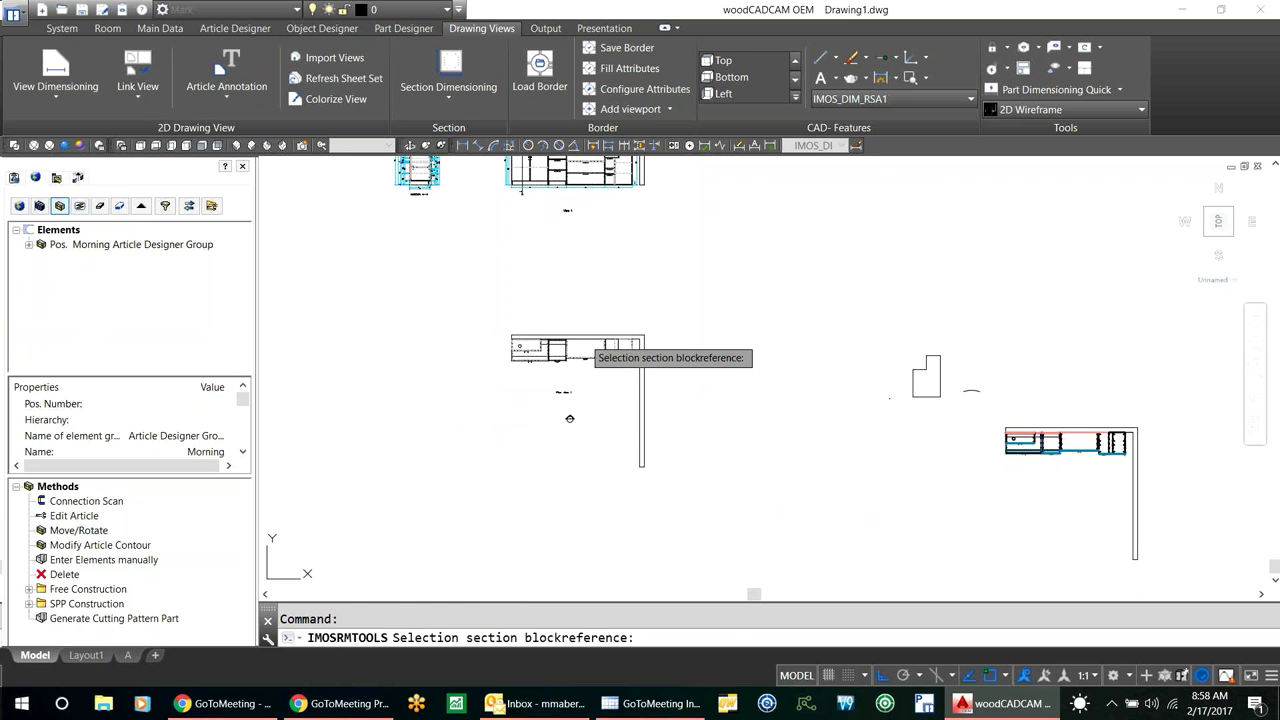
mouse_move(425, 322)
middle_mouse_down()
mouse_move(469, 386)
mouse_move(449, 394)
middle_mouse_up()
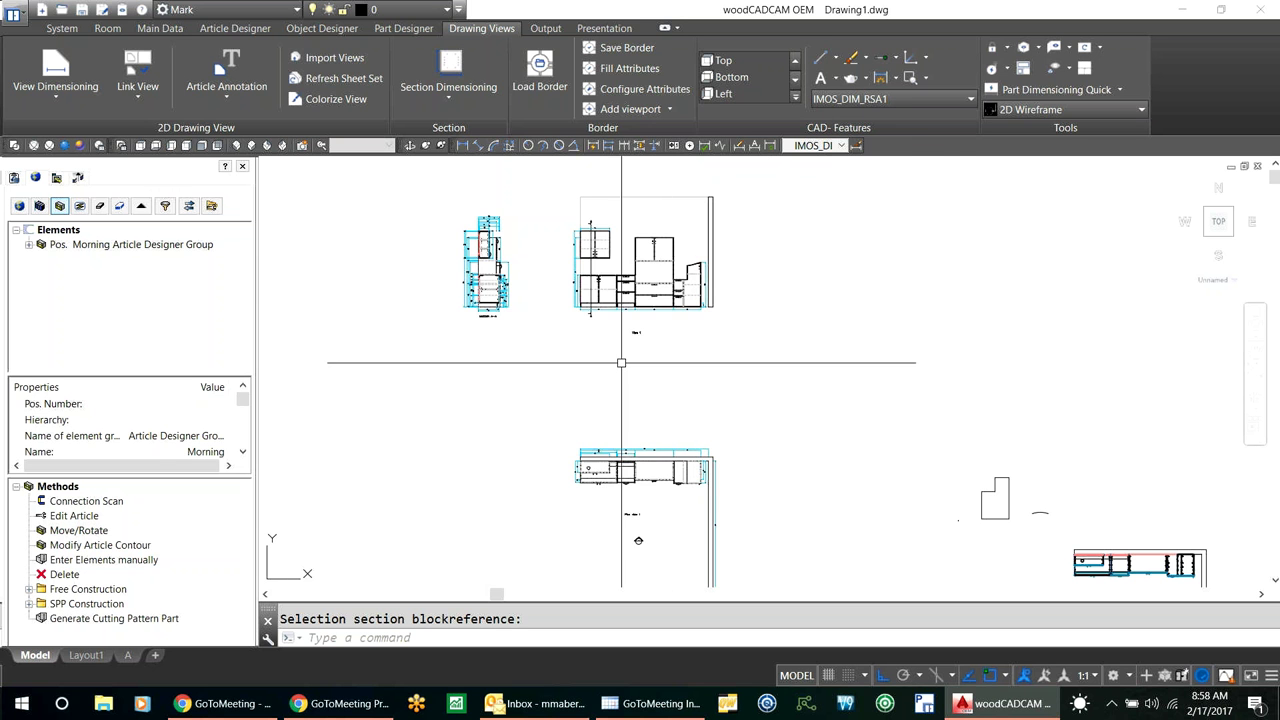
Step: Load the ANSI A drawing border into a new layout
left_click(539, 75)
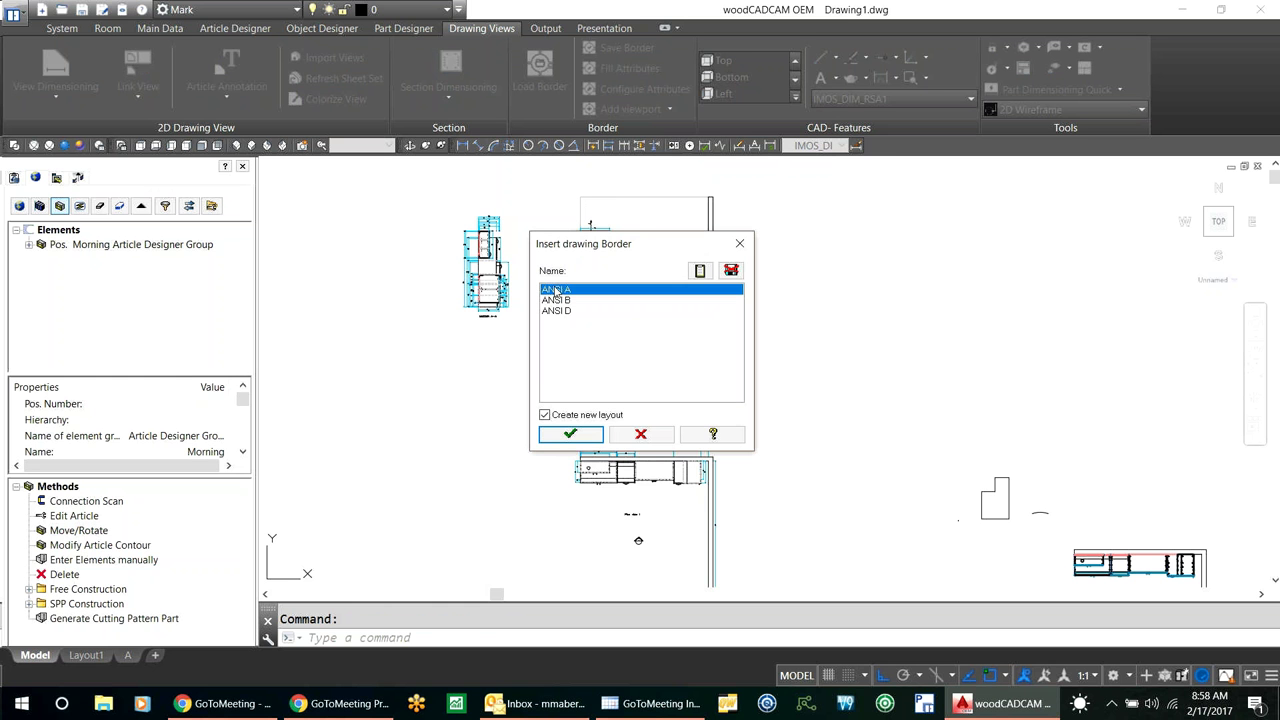
left_click(571, 434)
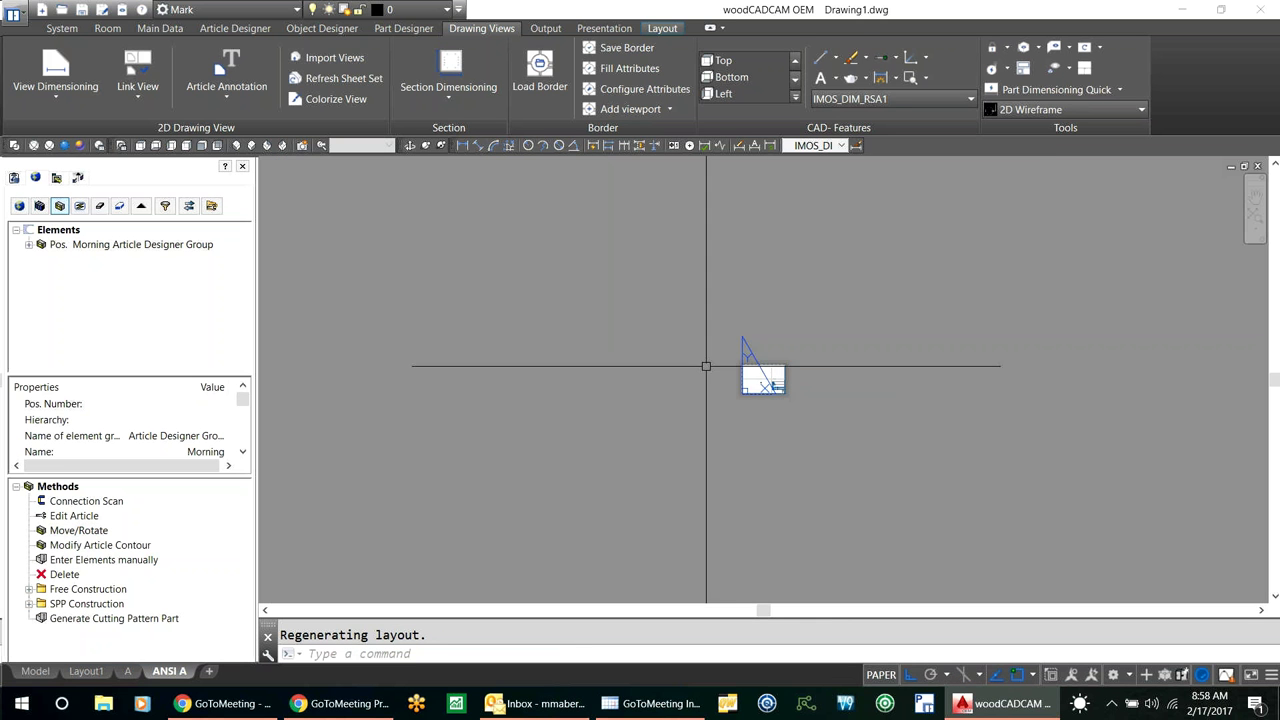
scroll(768, 381, "up", 4)
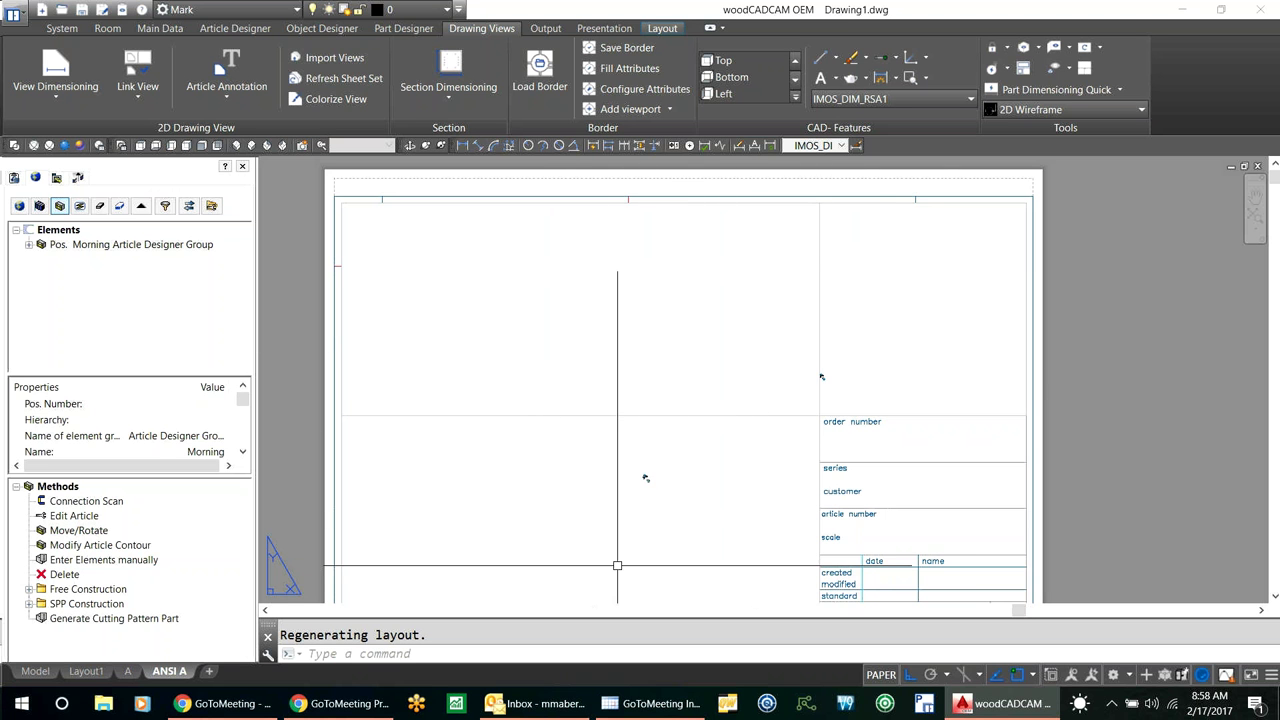
Step: Activate the viewport beside the title block, set it to the Top view, and link the plan view to it
left_click(546, 516)
double_click(517, 513)
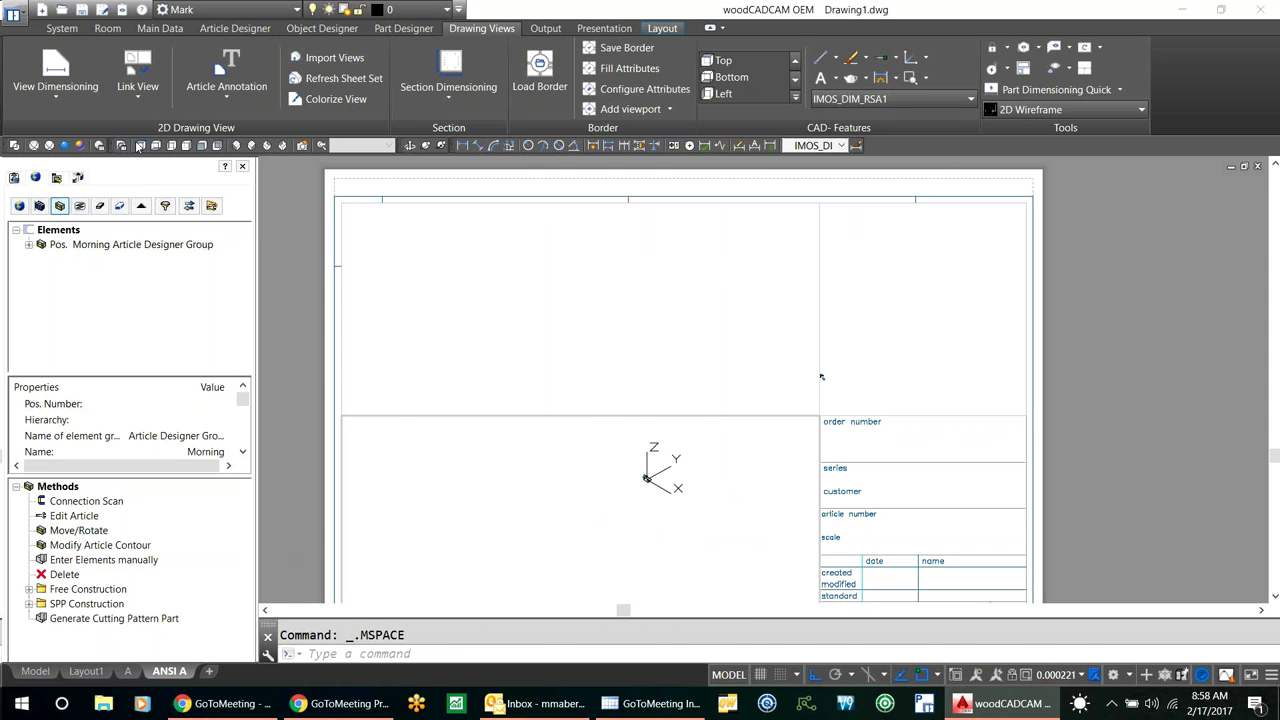
left_click(139, 146)
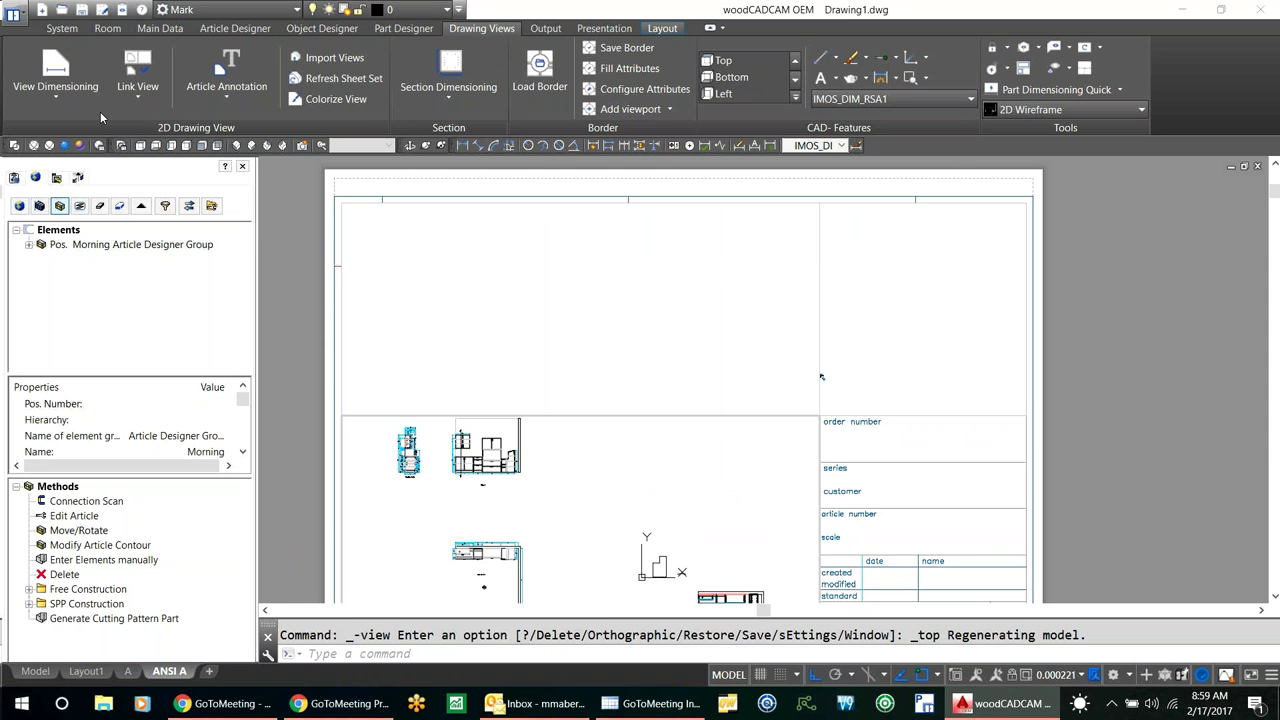
left_click(137, 68)
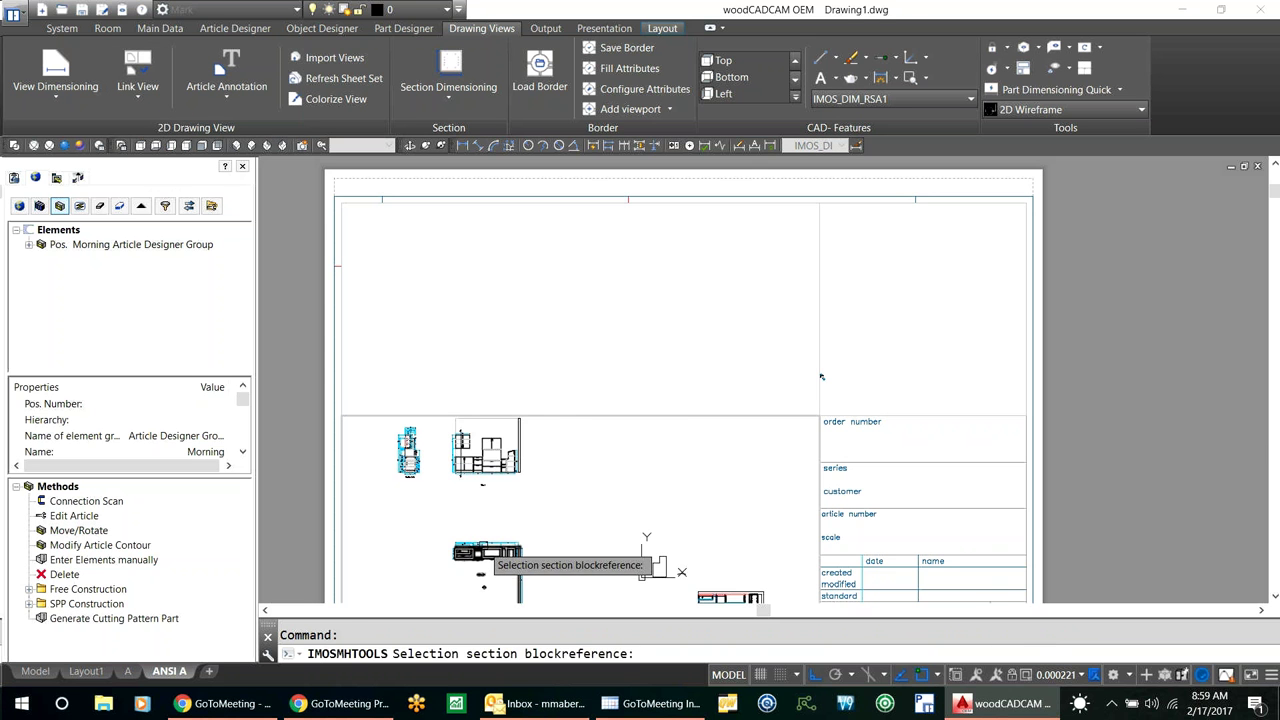
left_click(483, 545)
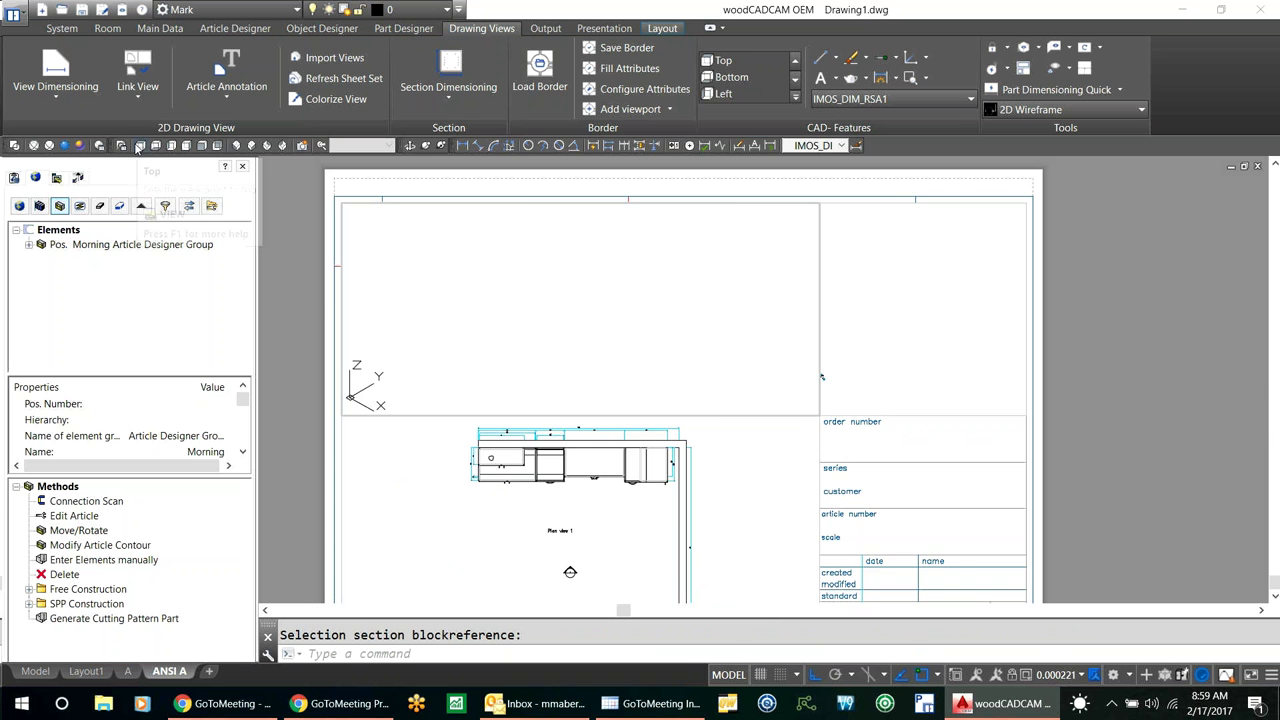
Step: Set the large viewport above the plan view to the Top view and link the View 1 elevation to it
left_click(140, 145)
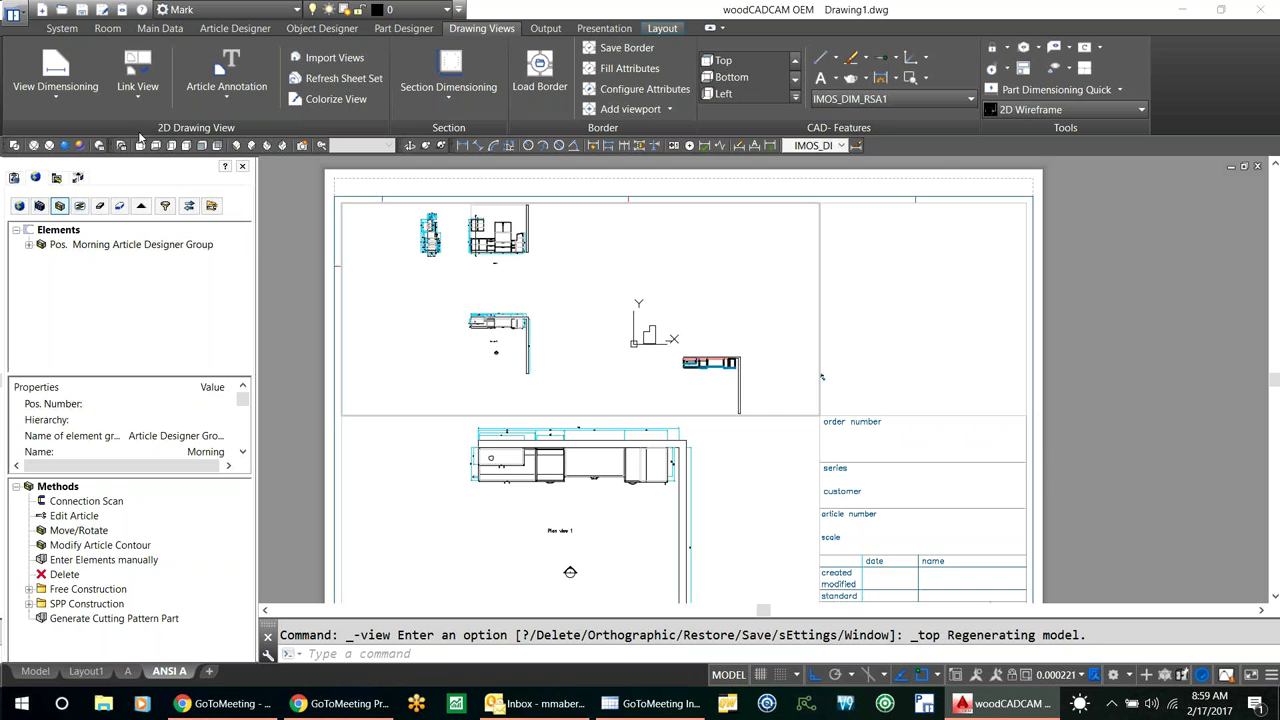
left_click(137, 65)
left_click(485, 245)
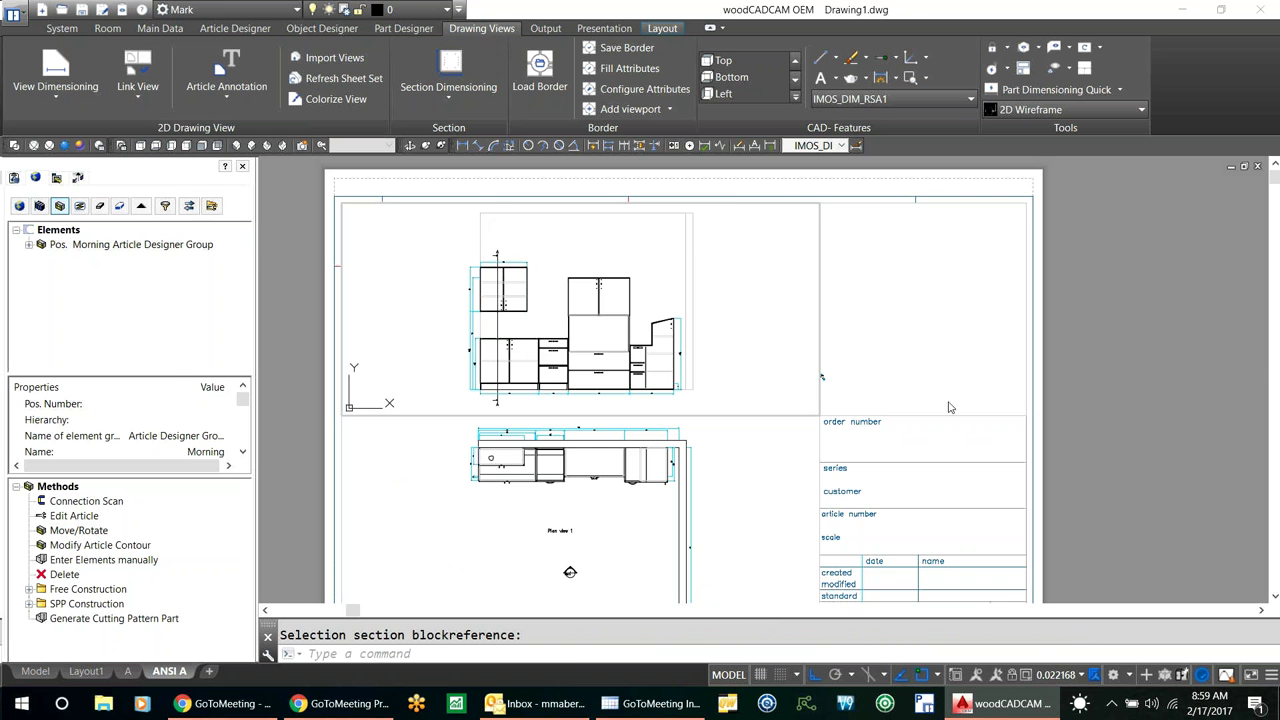
Step: Activate the viewport above the title block, set it to the Top view, and link Section A-A to it
left_click(945, 349)
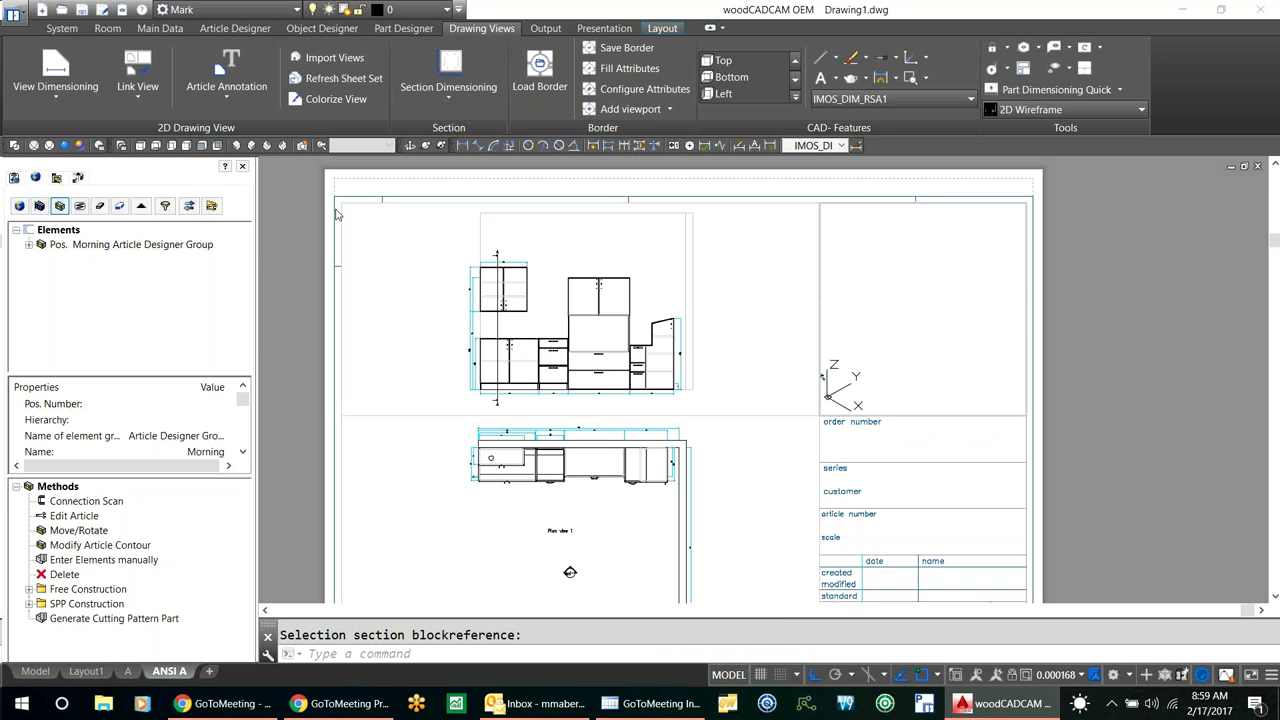
left_click(141, 146)
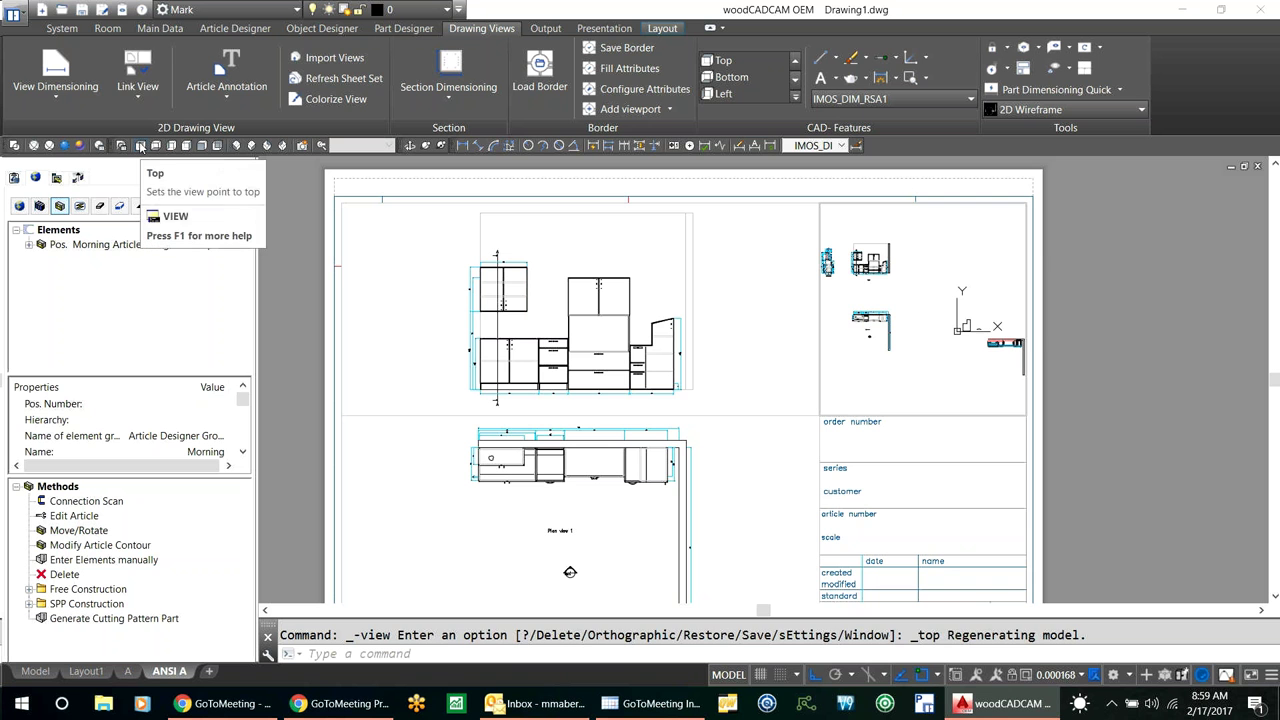
left_click(137, 68)
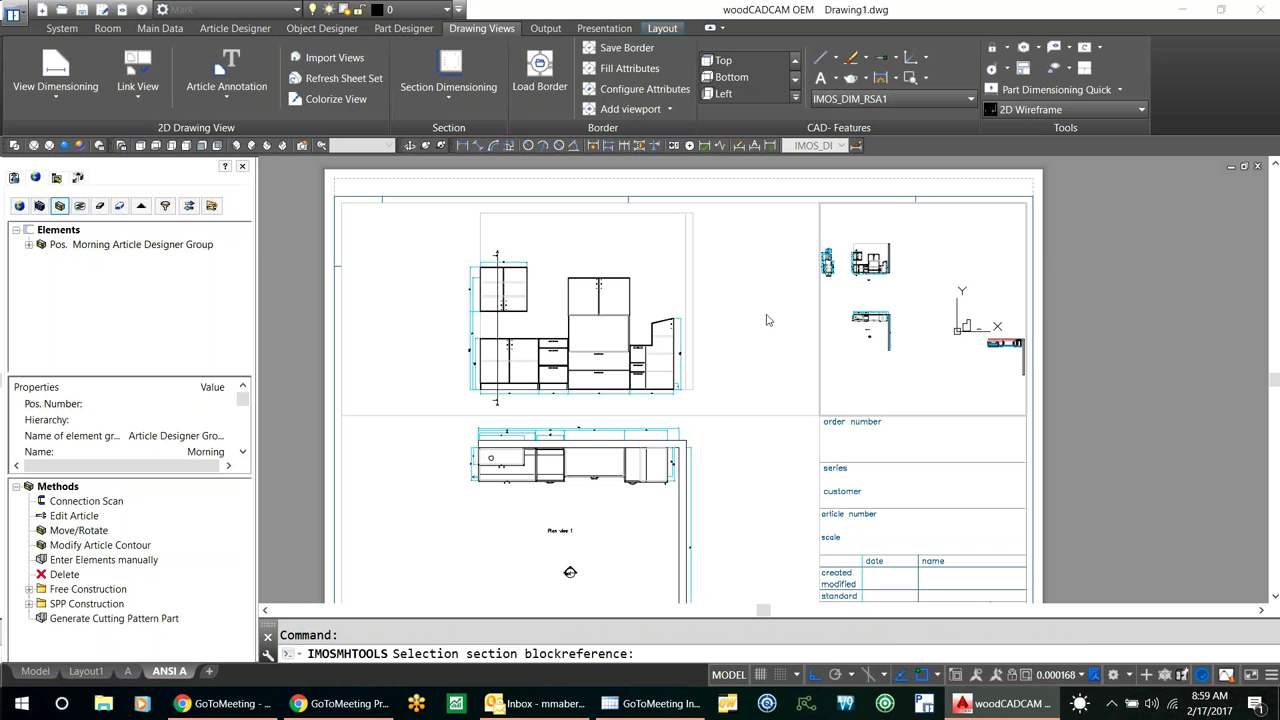
left_click(828, 264)
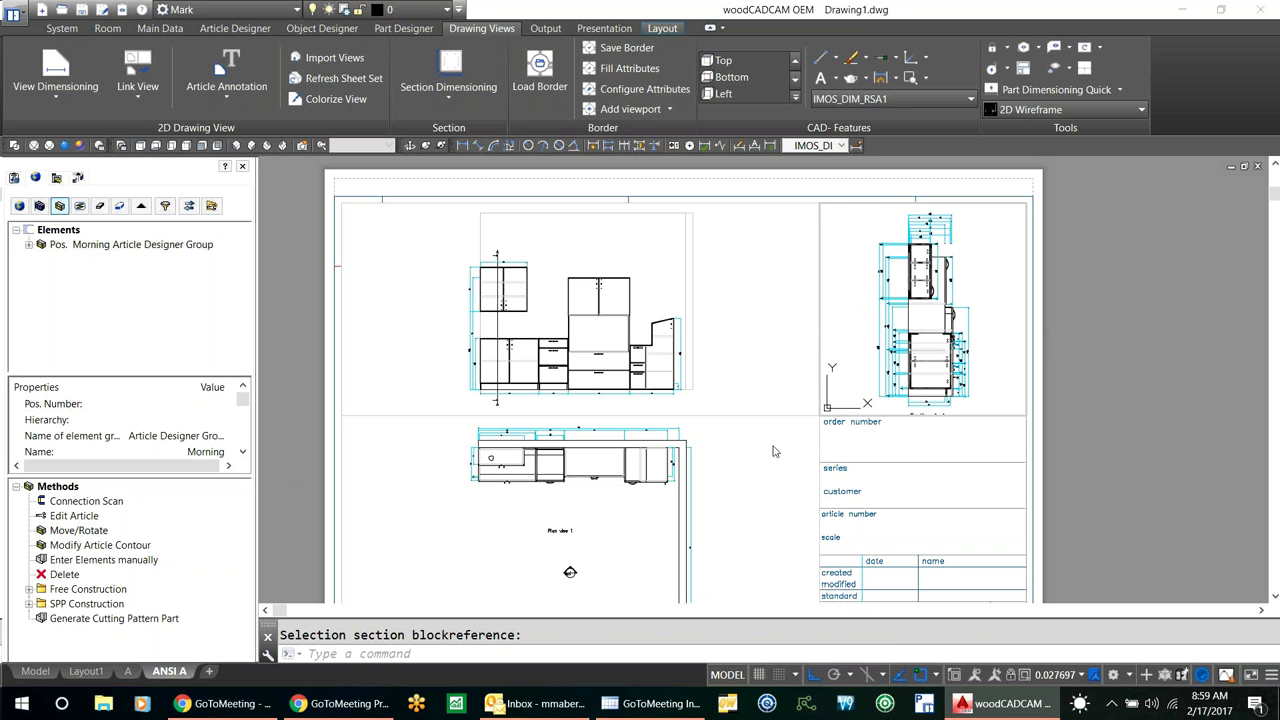
Step: Detach the linked view from the viewport above the title block and set that viewport to the SW Isometric view
left_click(905, 333)
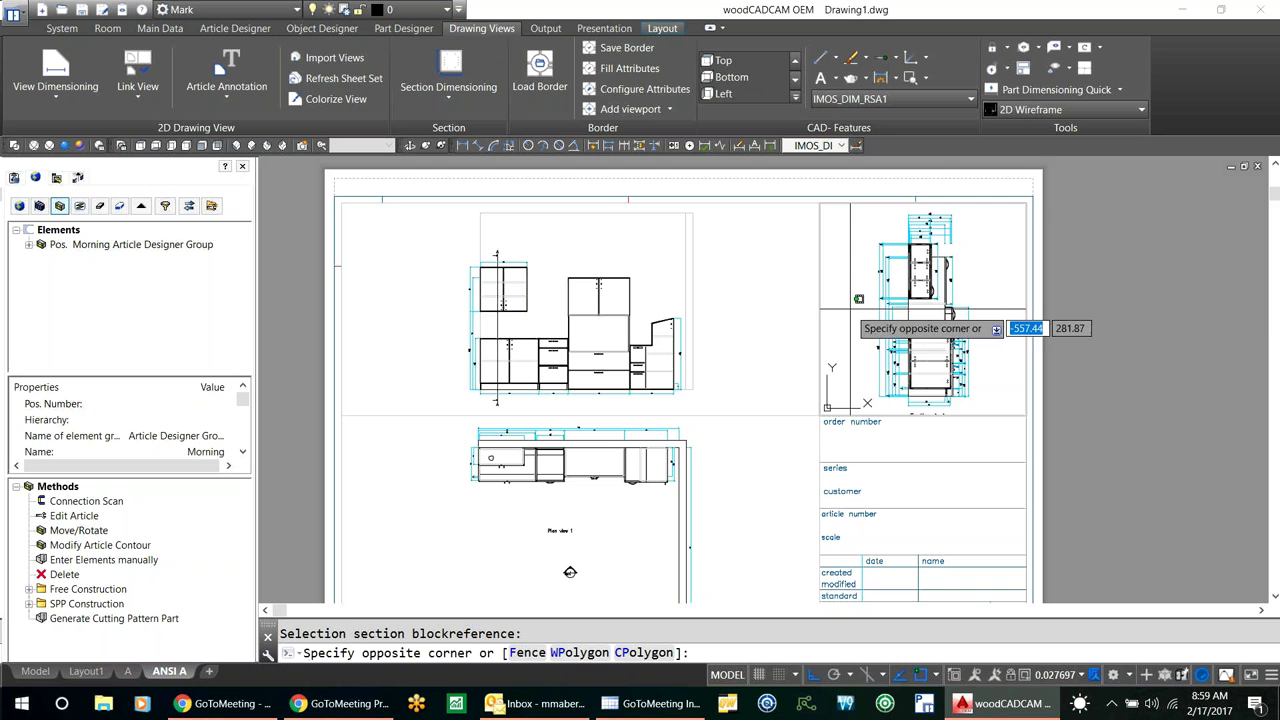
left_click(950, 330)
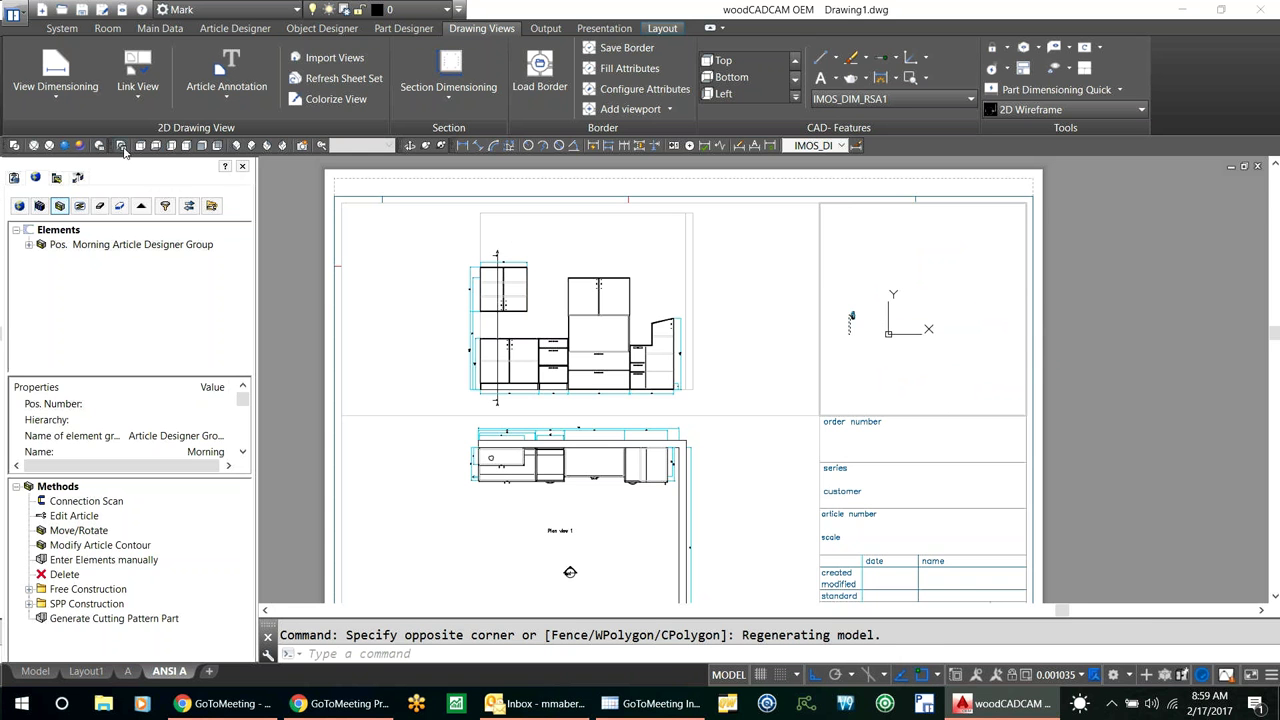
left_click(139, 146)
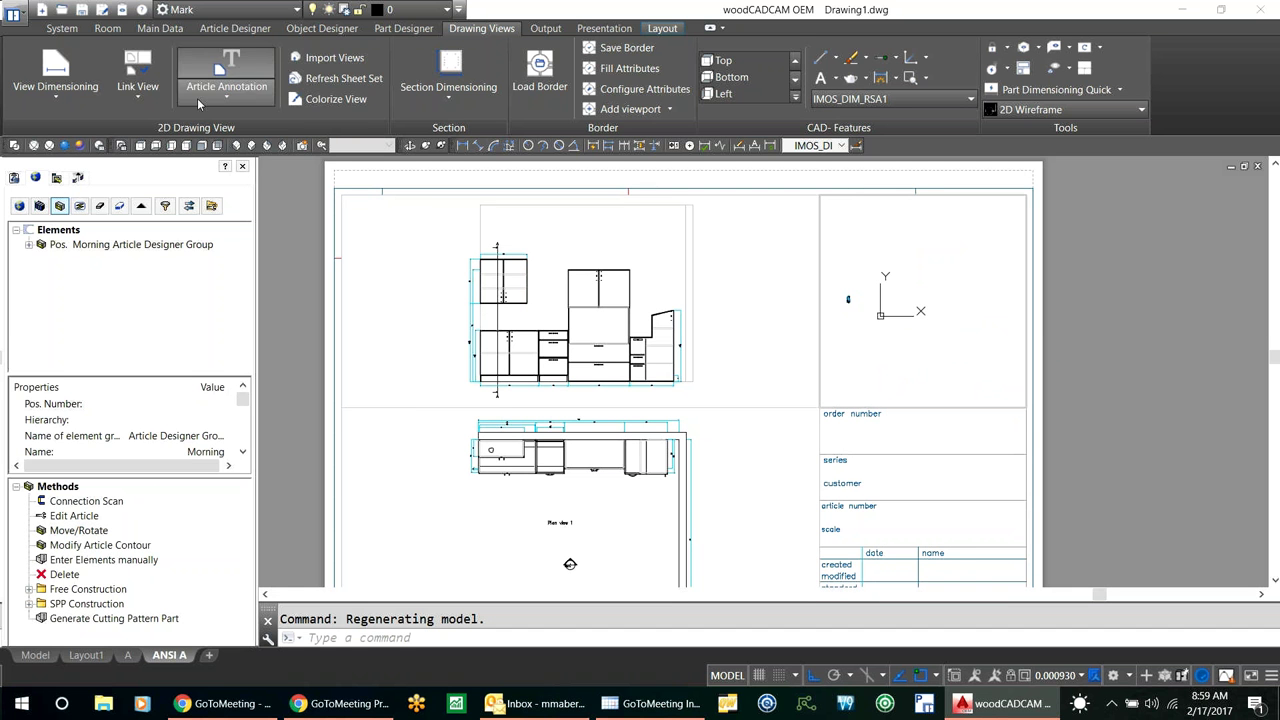
left_click(143, 95)
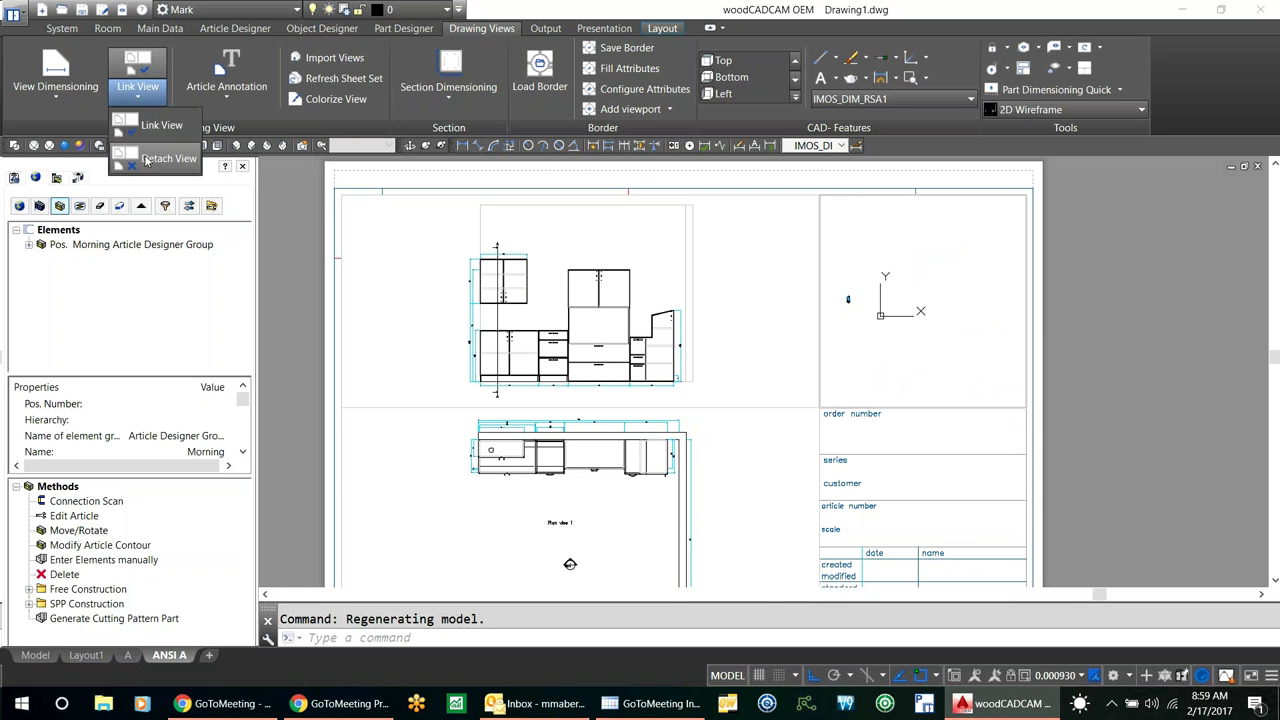
left_click(160, 158)
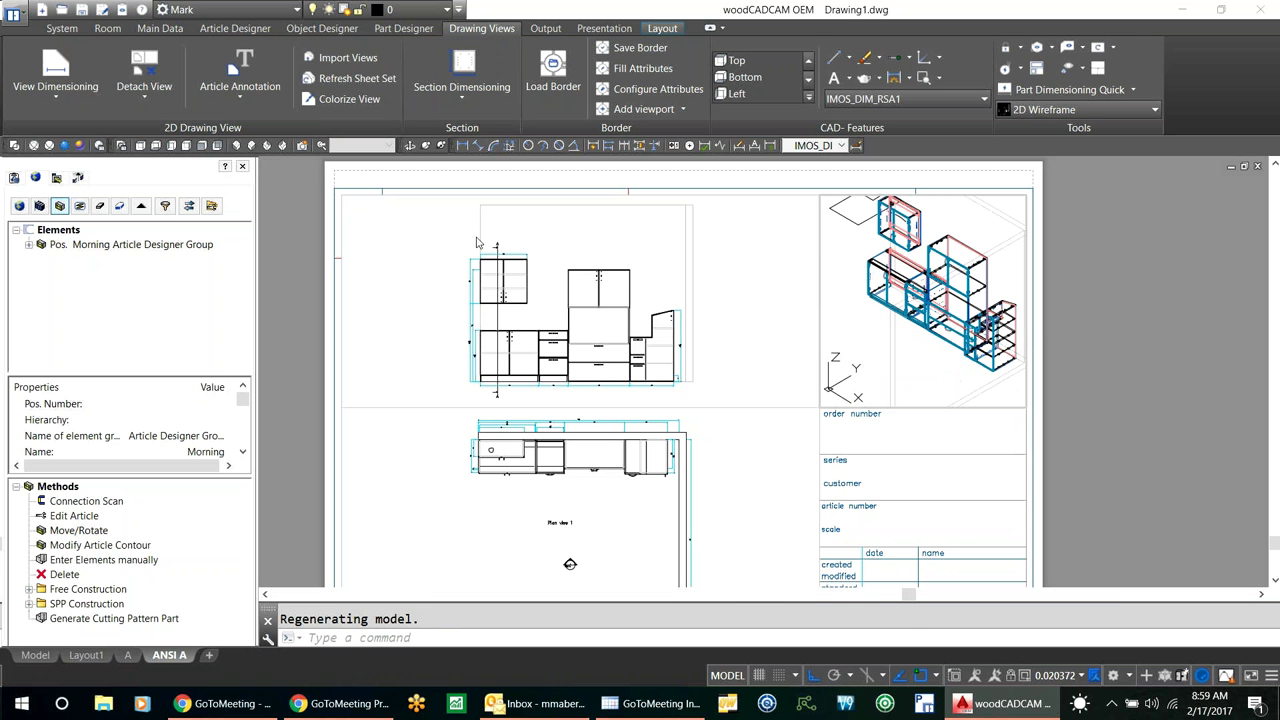
left_click(236, 148)
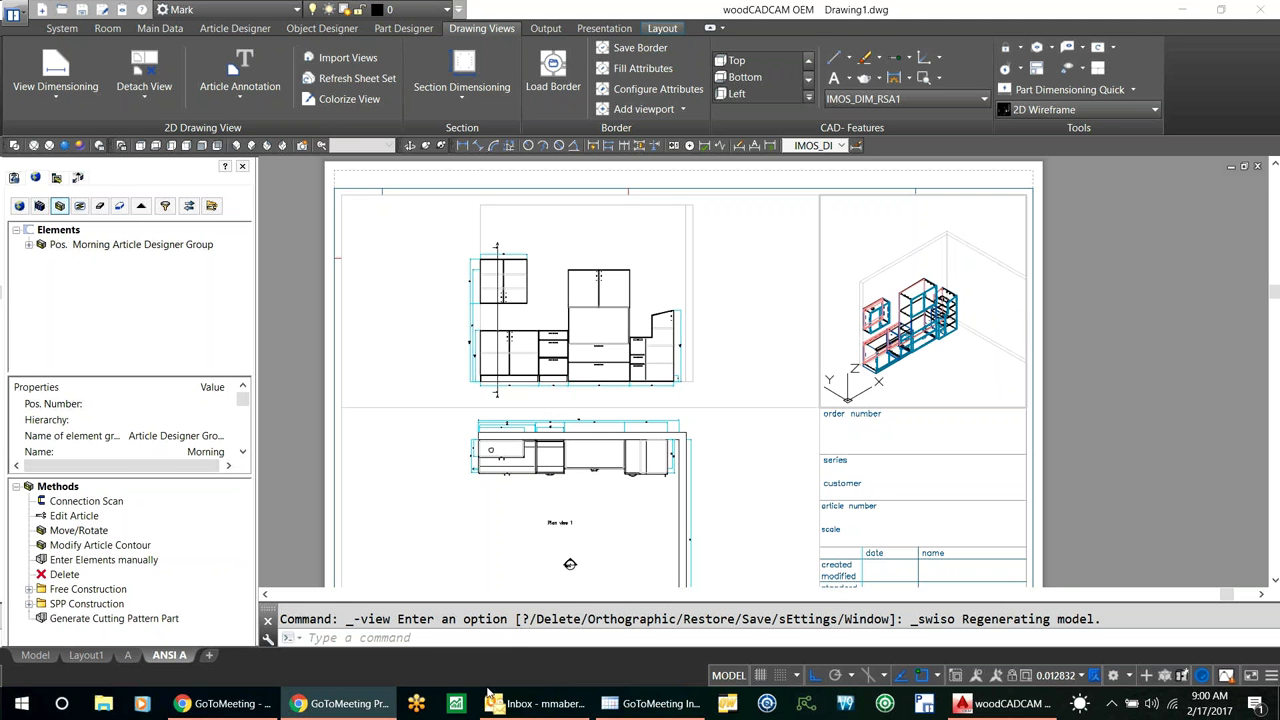
Step: Return to model space and start saving the order under the name Morning
mouse_move(81, 658)
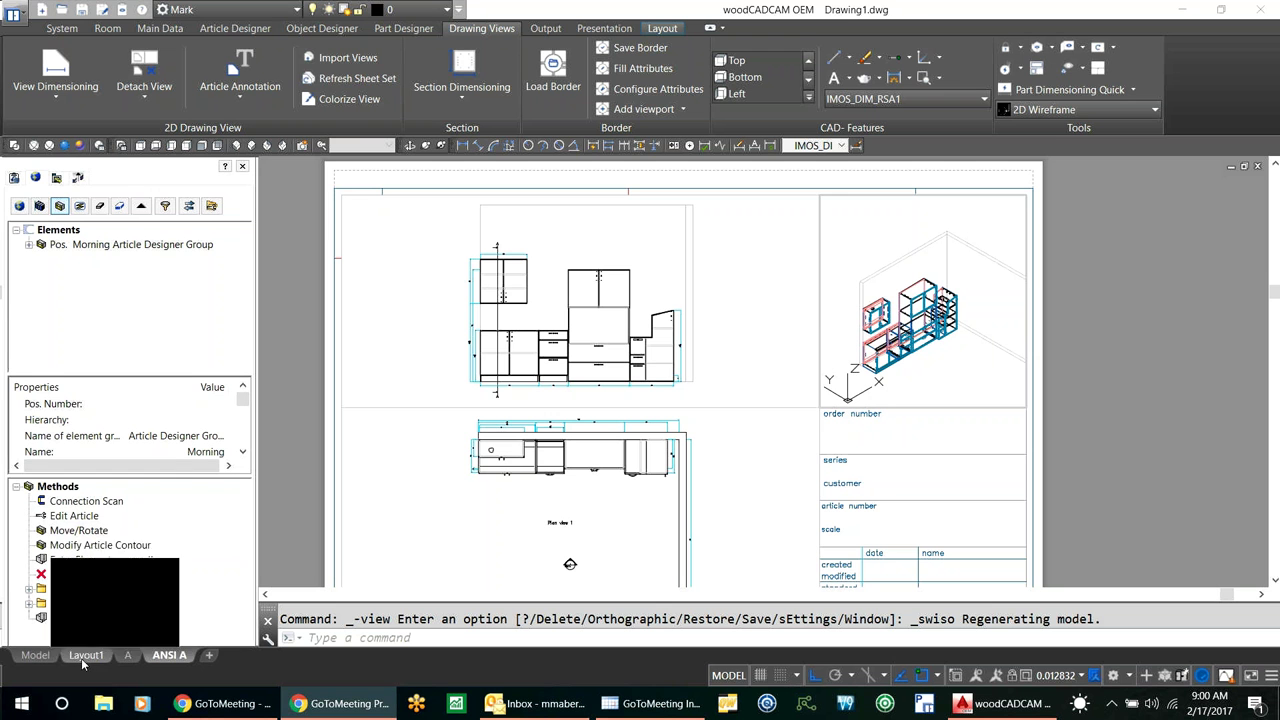
mouse_move(128, 660)
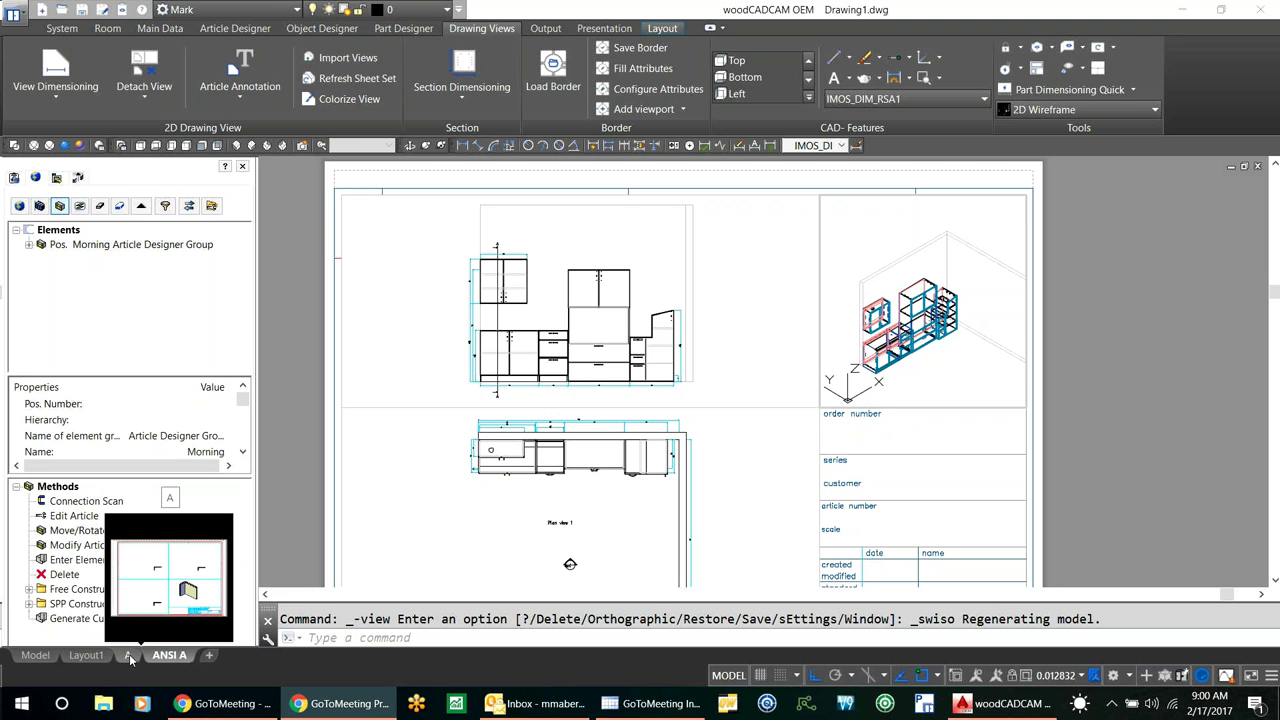
left_click(35, 655)
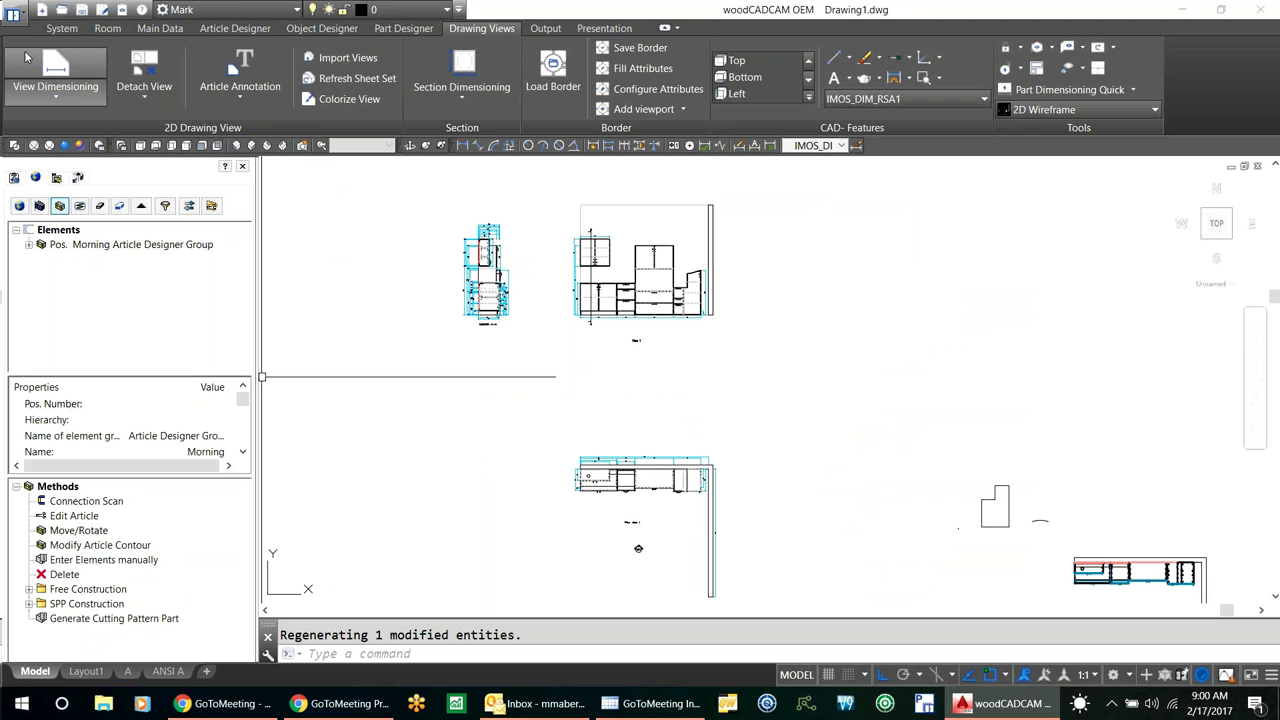
left_click(60, 29)
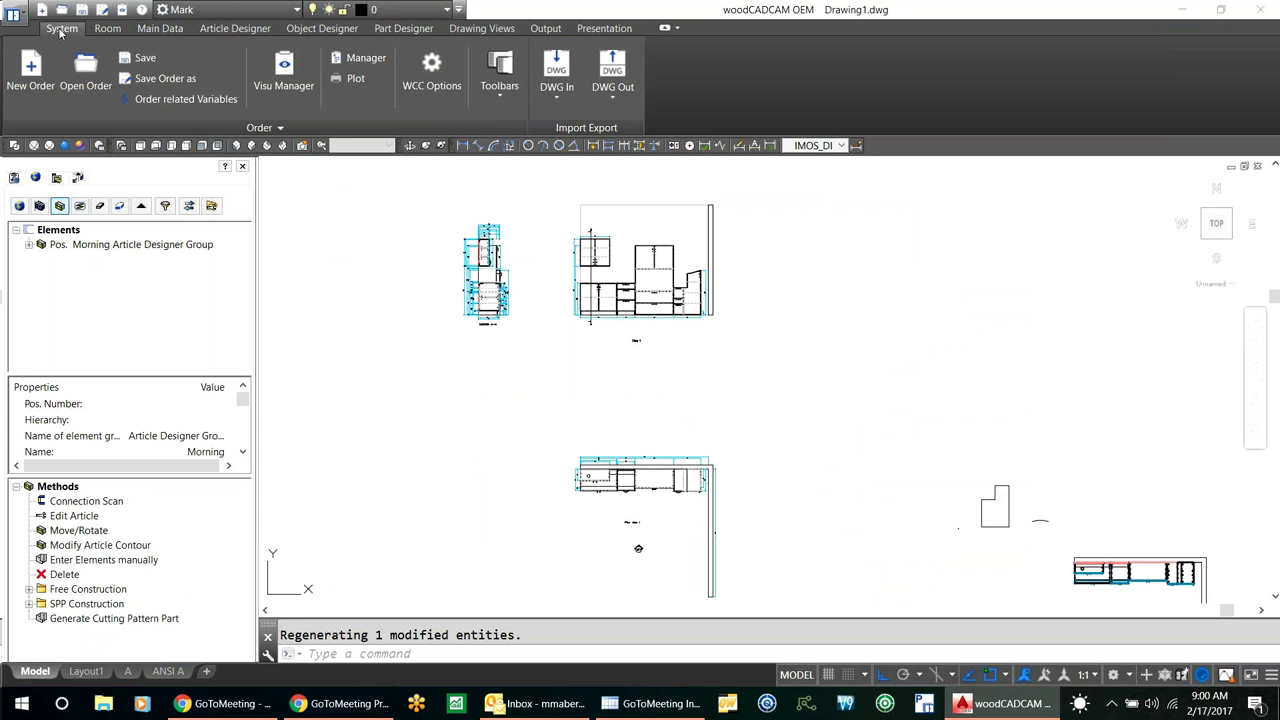
left_click(141, 76)
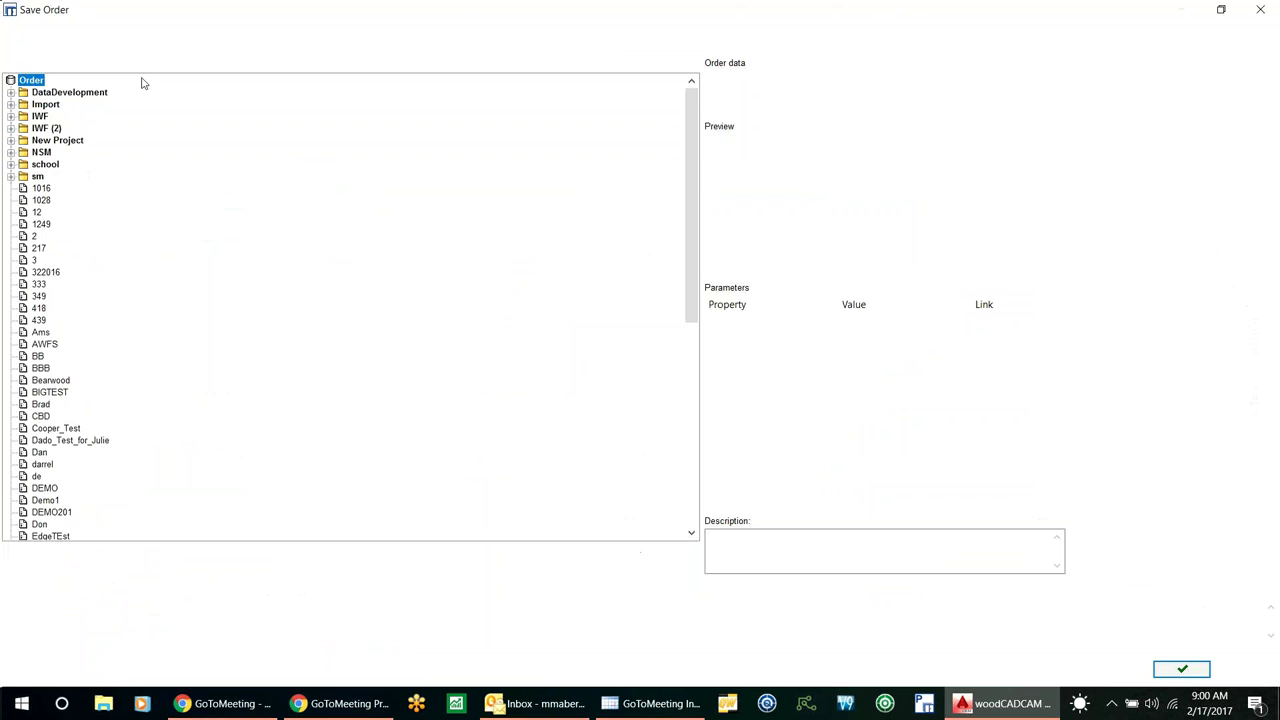
left_click(843, 83)
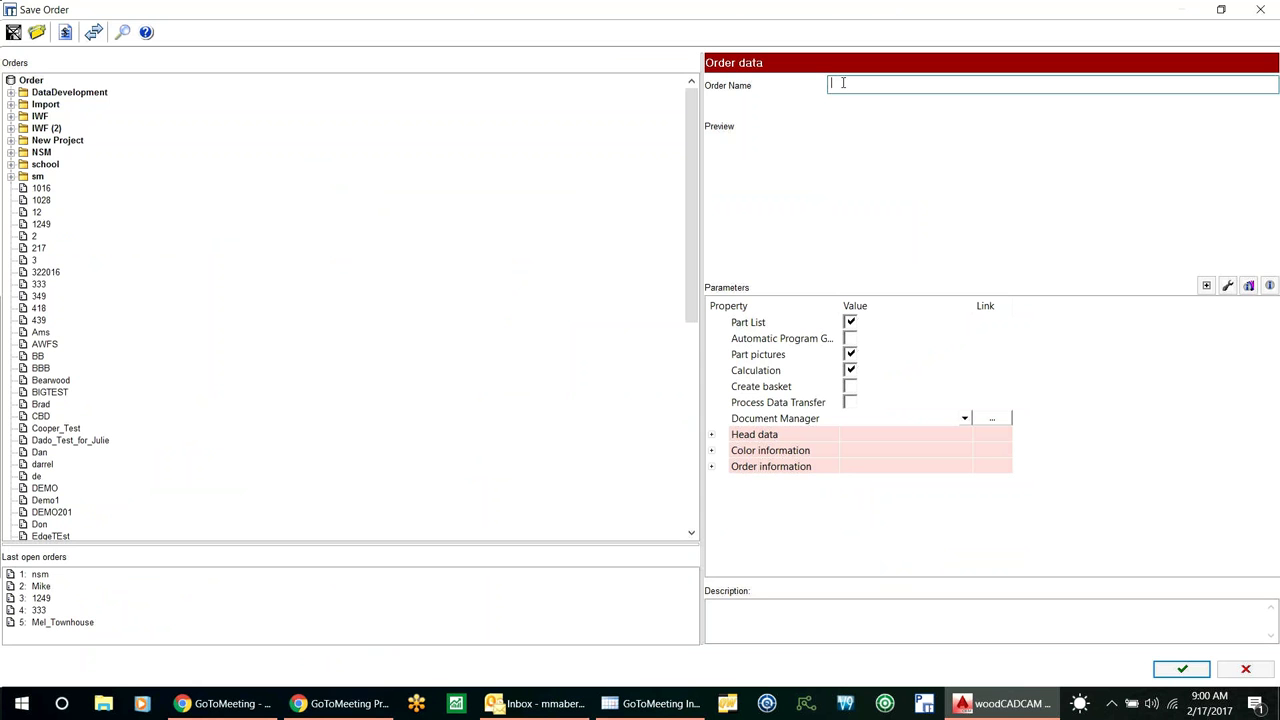
type("orning")
Step: Enable automatic program generation and Process Data Transfer for the order and save it
left_click(850, 339)
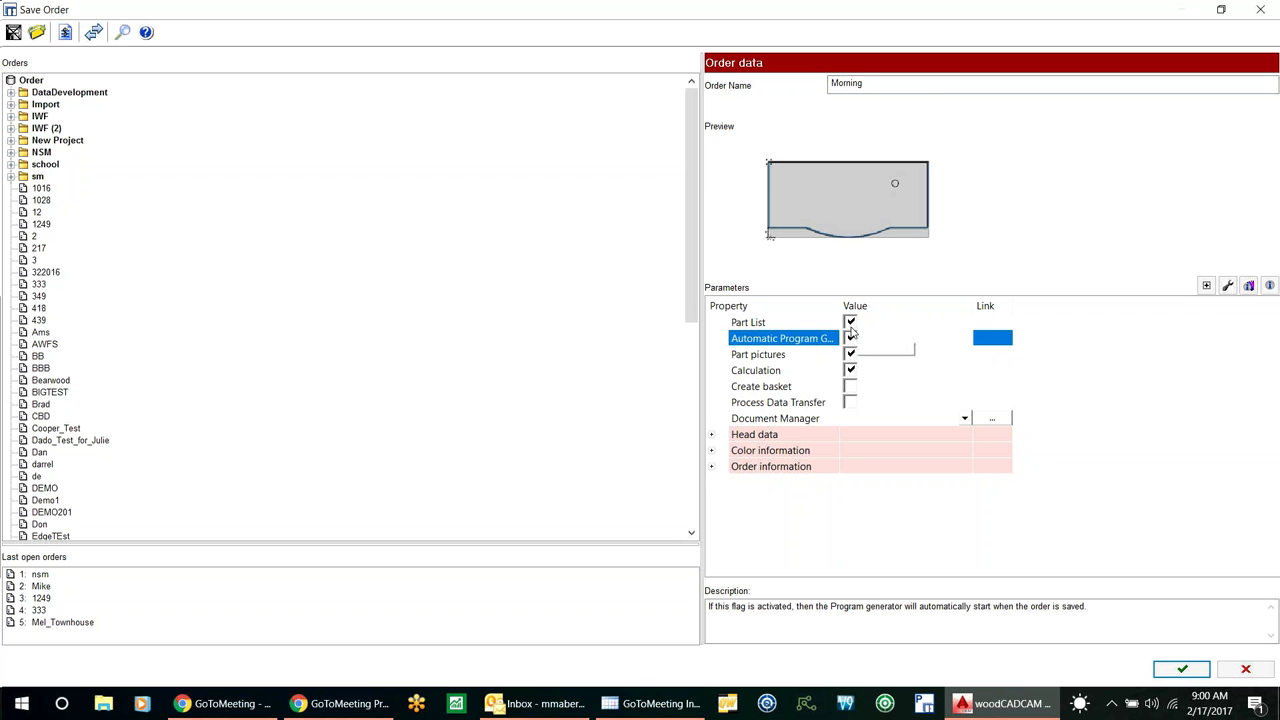
left_click(850, 403)
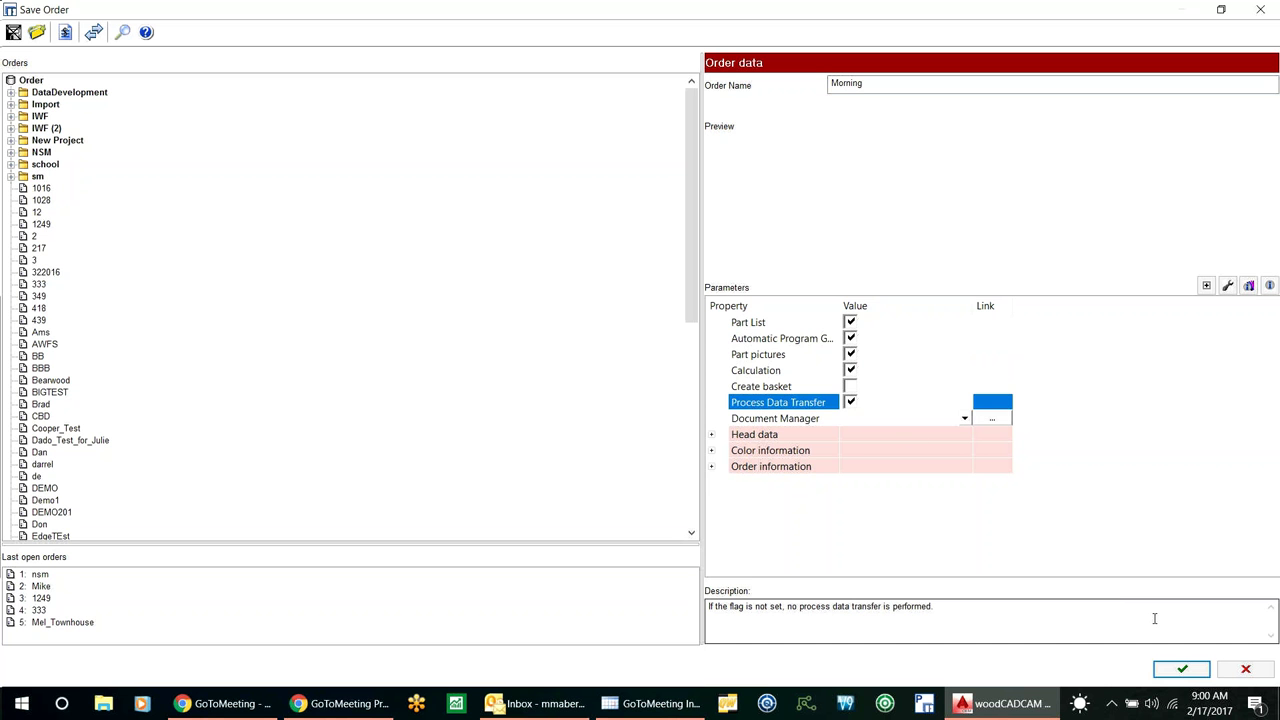
left_click(1182, 670)
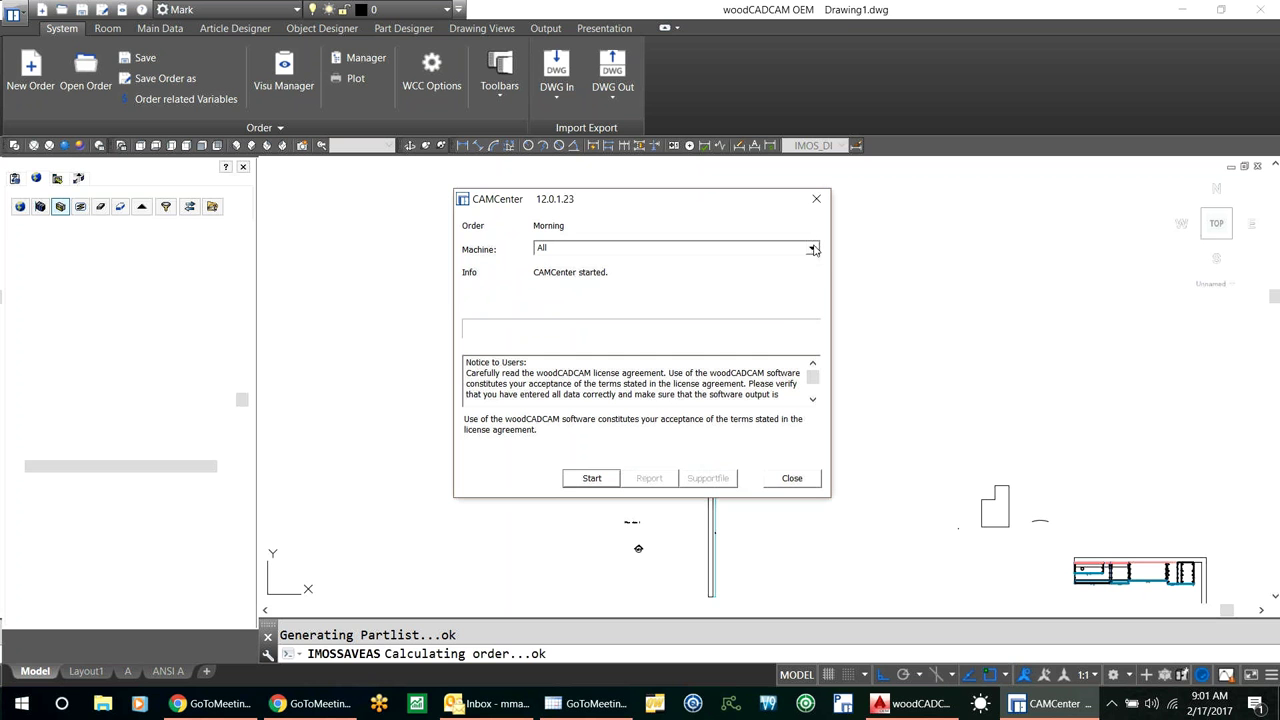
Step: Generate the CAM data for the DXF2CutRite machine in CAMCenter and finish creating the cutting files
left_click(813, 249)
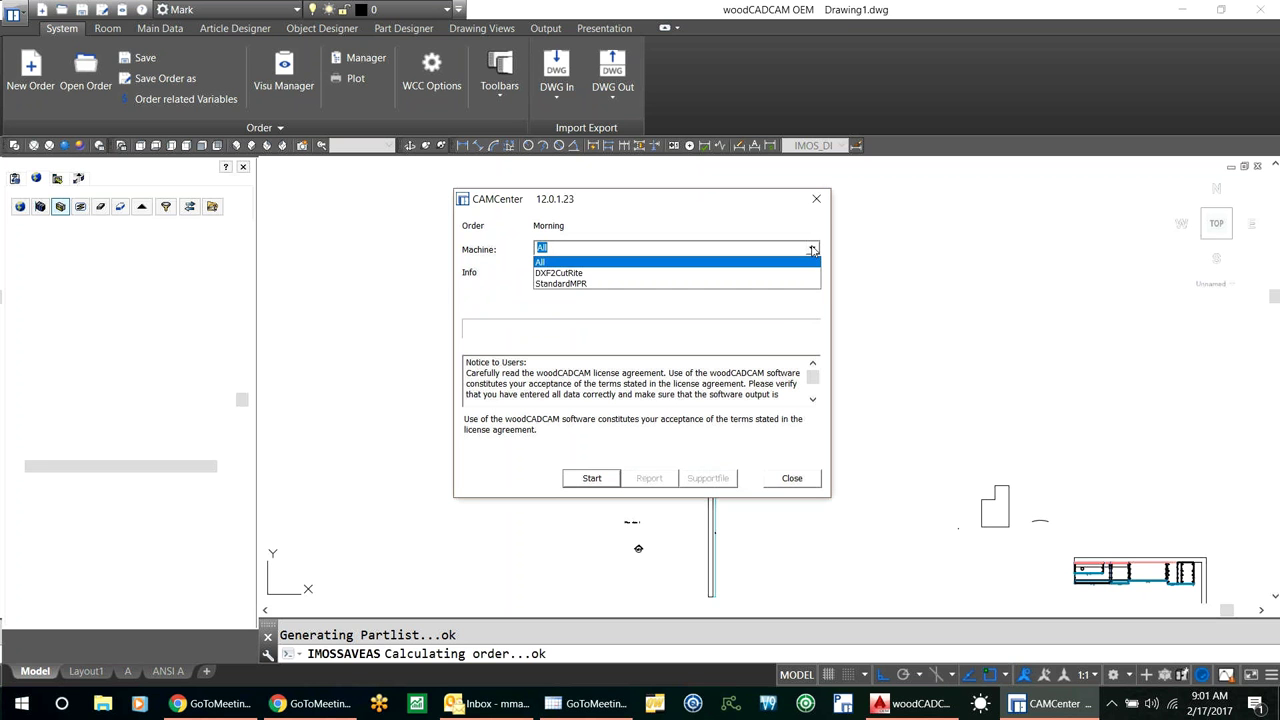
left_click(565, 274)
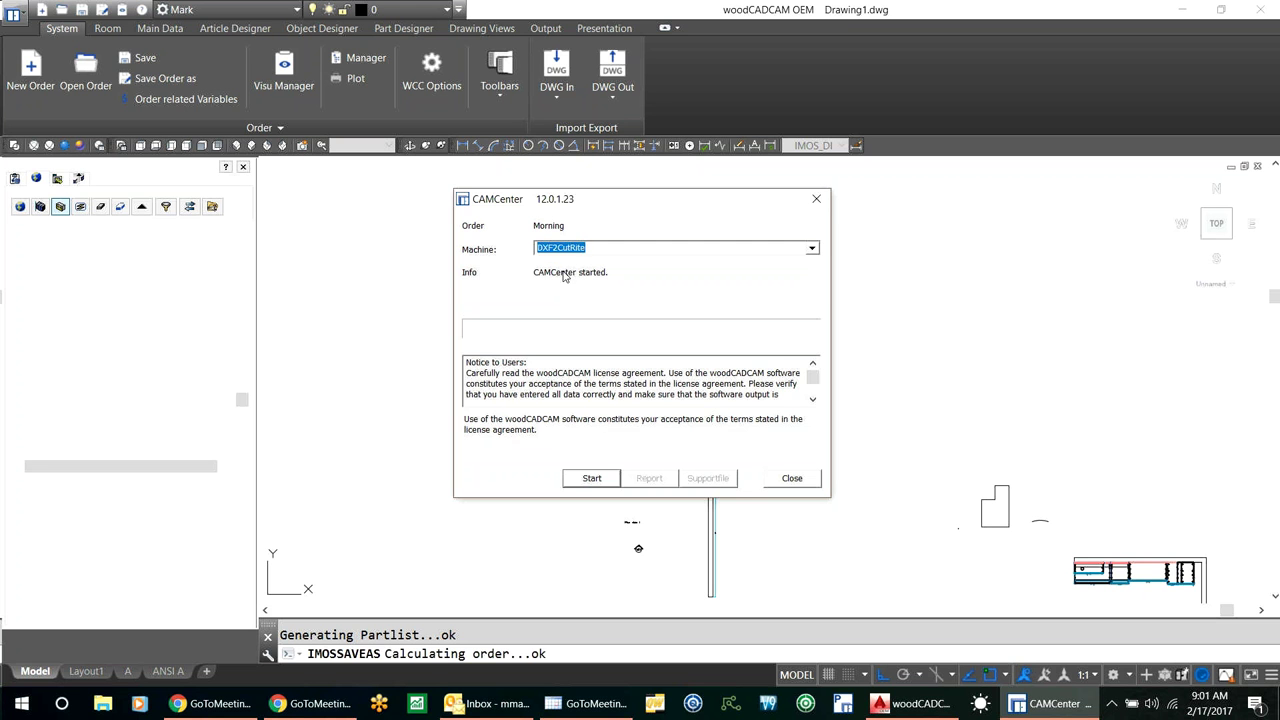
left_click(591, 480)
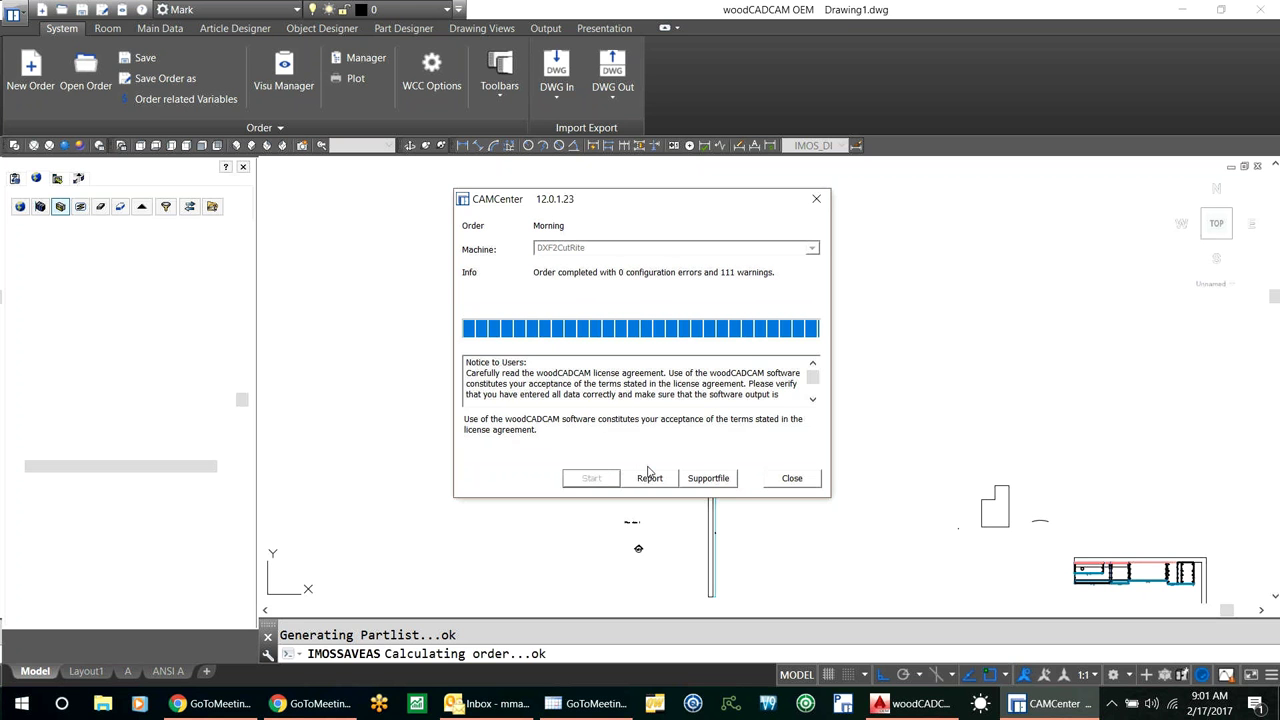
left_click(799, 482)
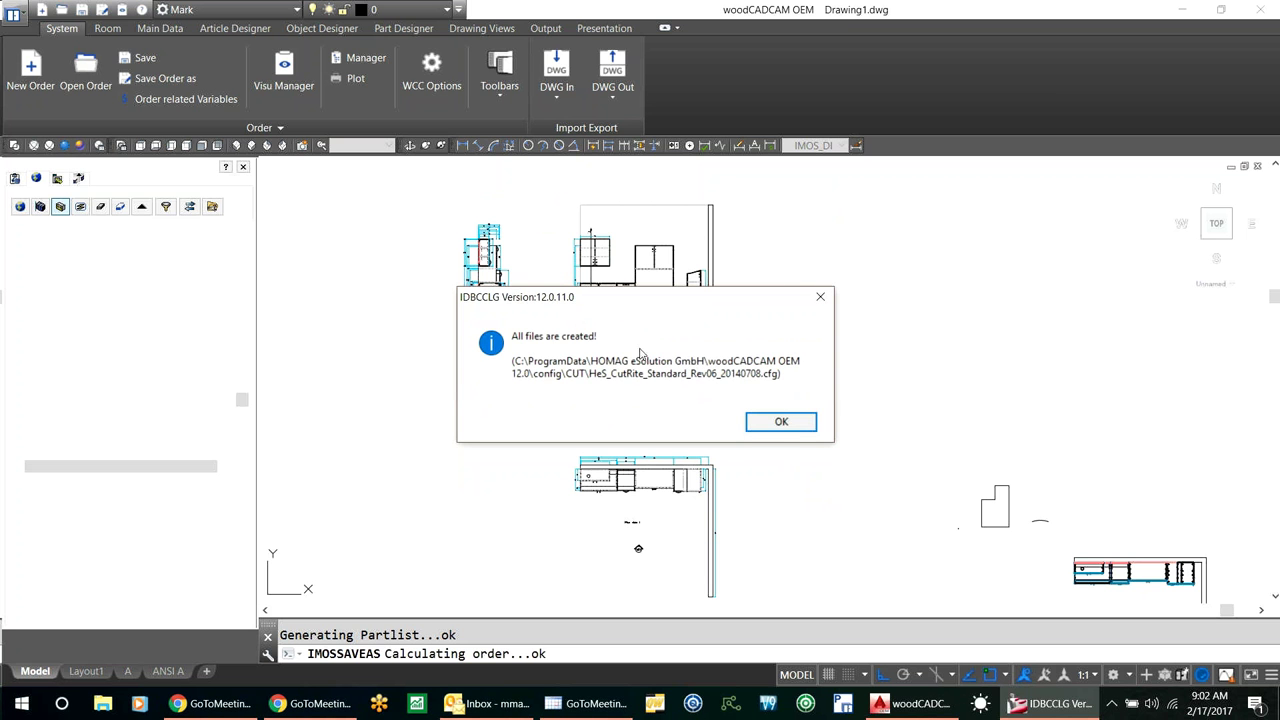
left_click(779, 423)
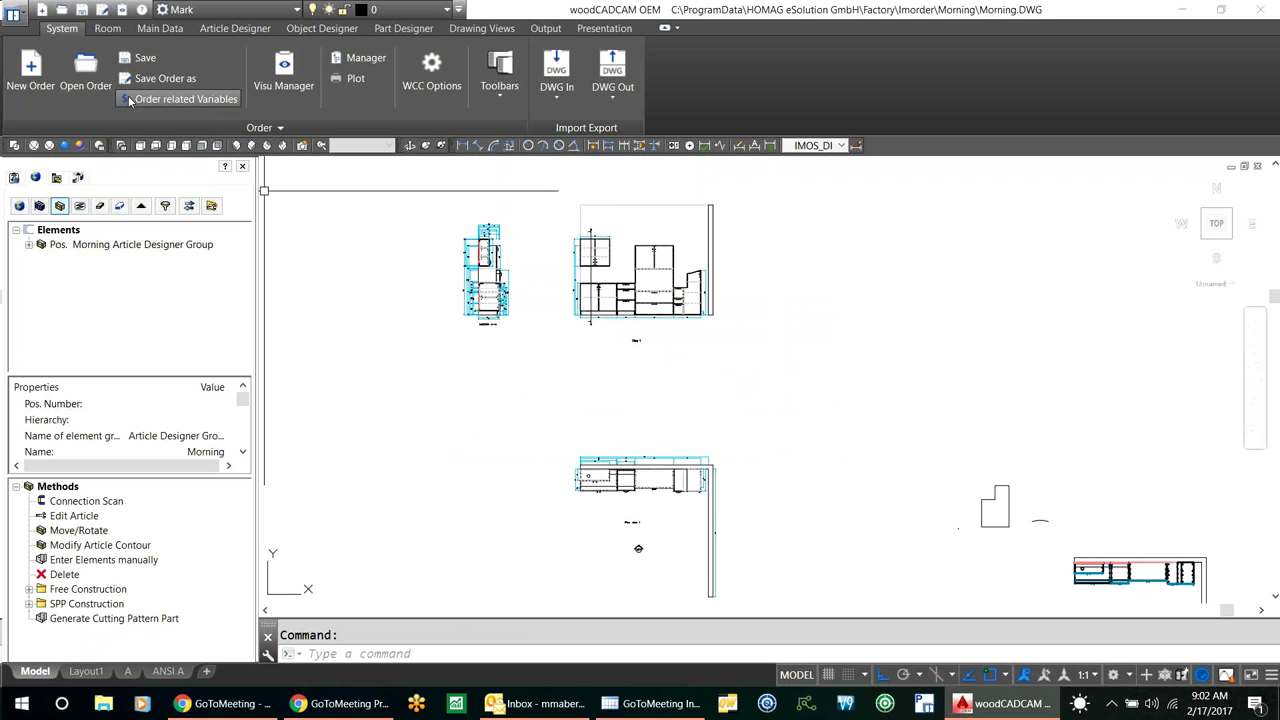
Step: Generate the ManufacturingList, MaterialRequirements, PP_ArticleOverview, SF_Label_Nesting and QuantitySurvey part list reports for the order
left_click(547, 29)
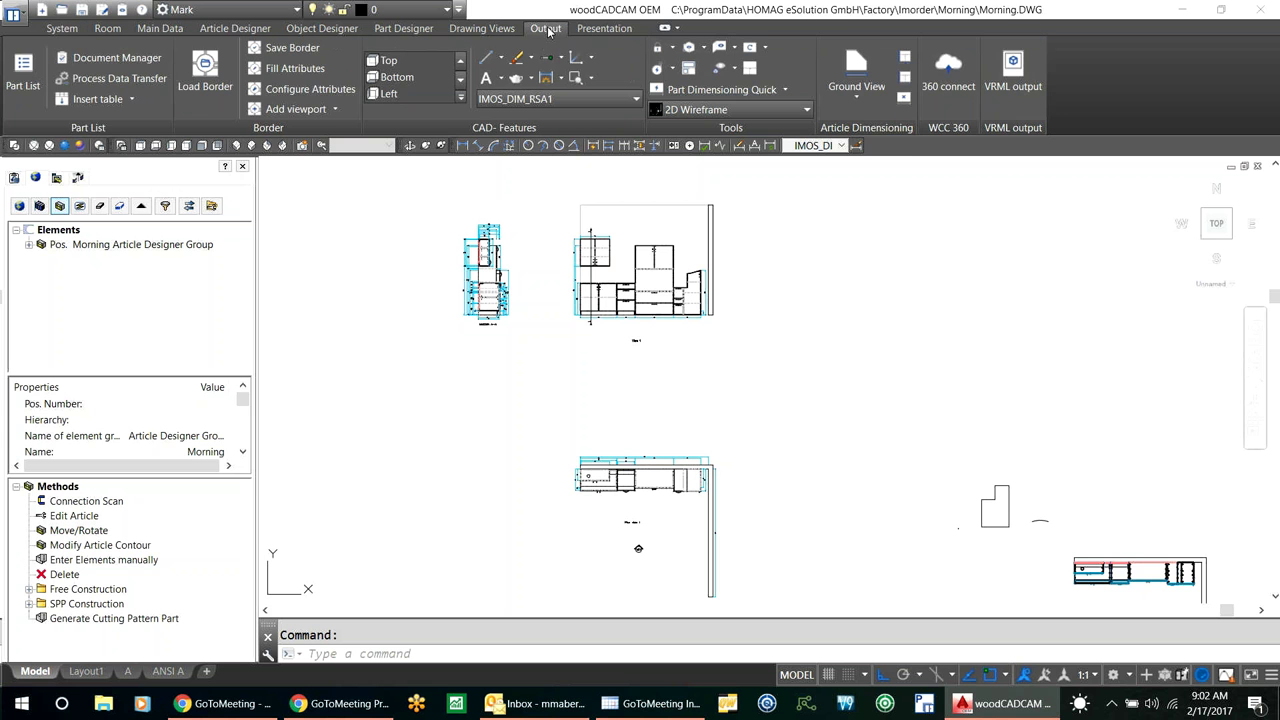
left_click(18, 80)
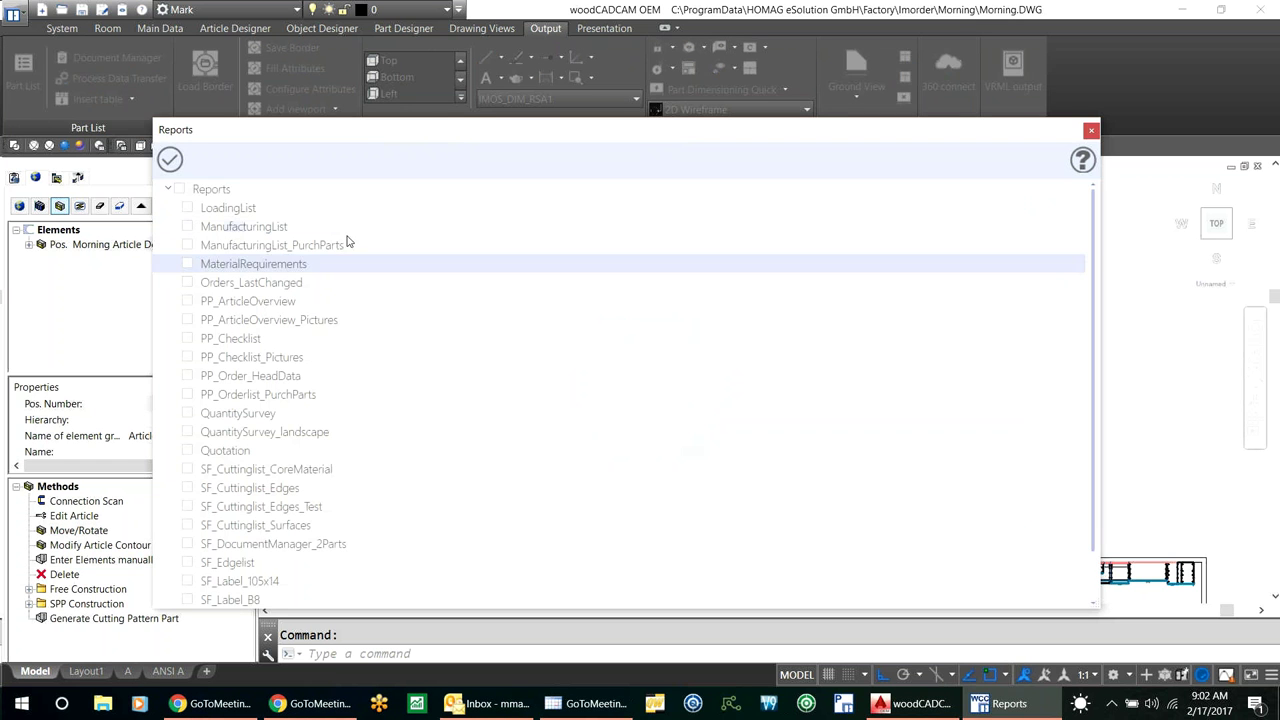
left_click_drag(463, 132, 485, 61)
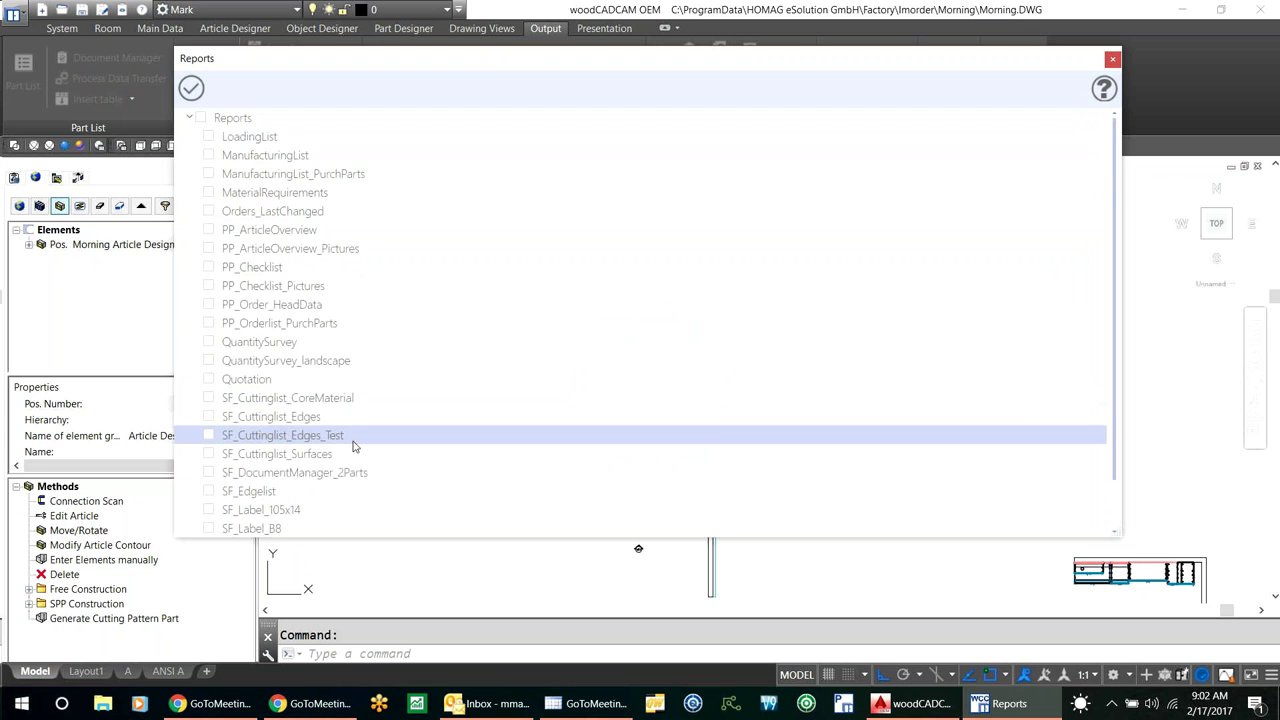
scroll(352, 446, "down", 1)
scroll(352, 446, "up", 1)
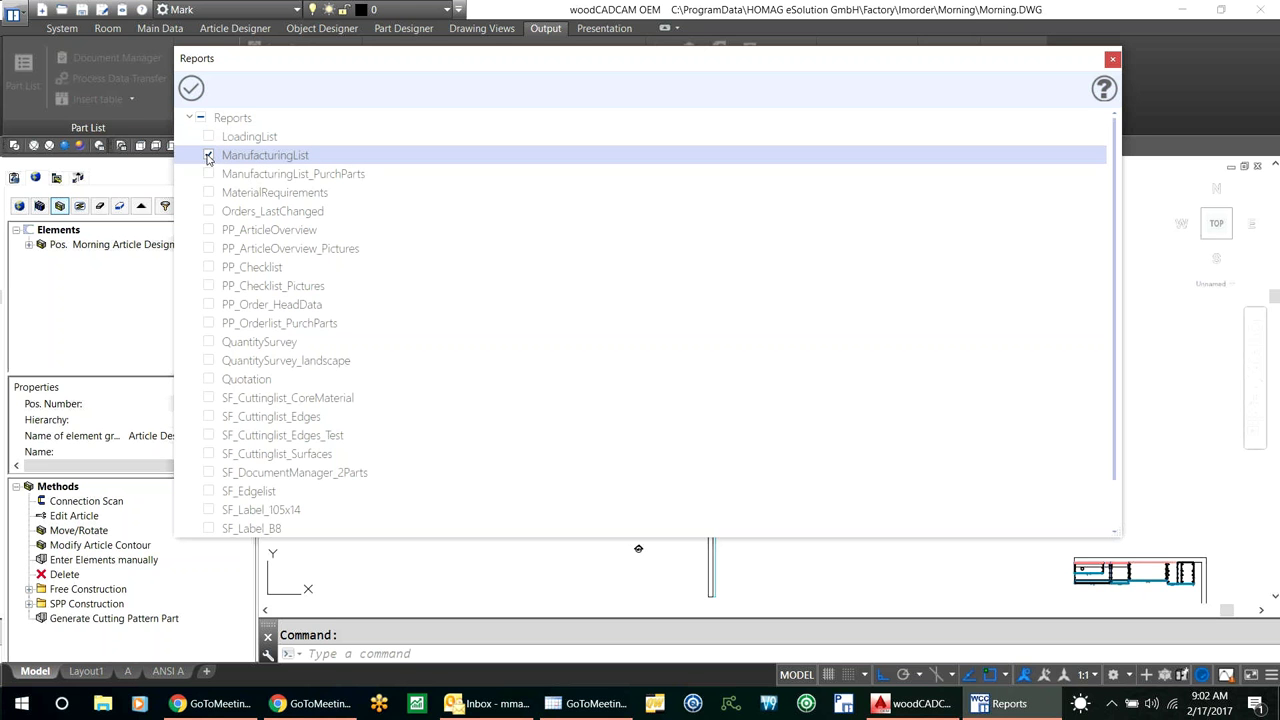
left_click(208, 192)
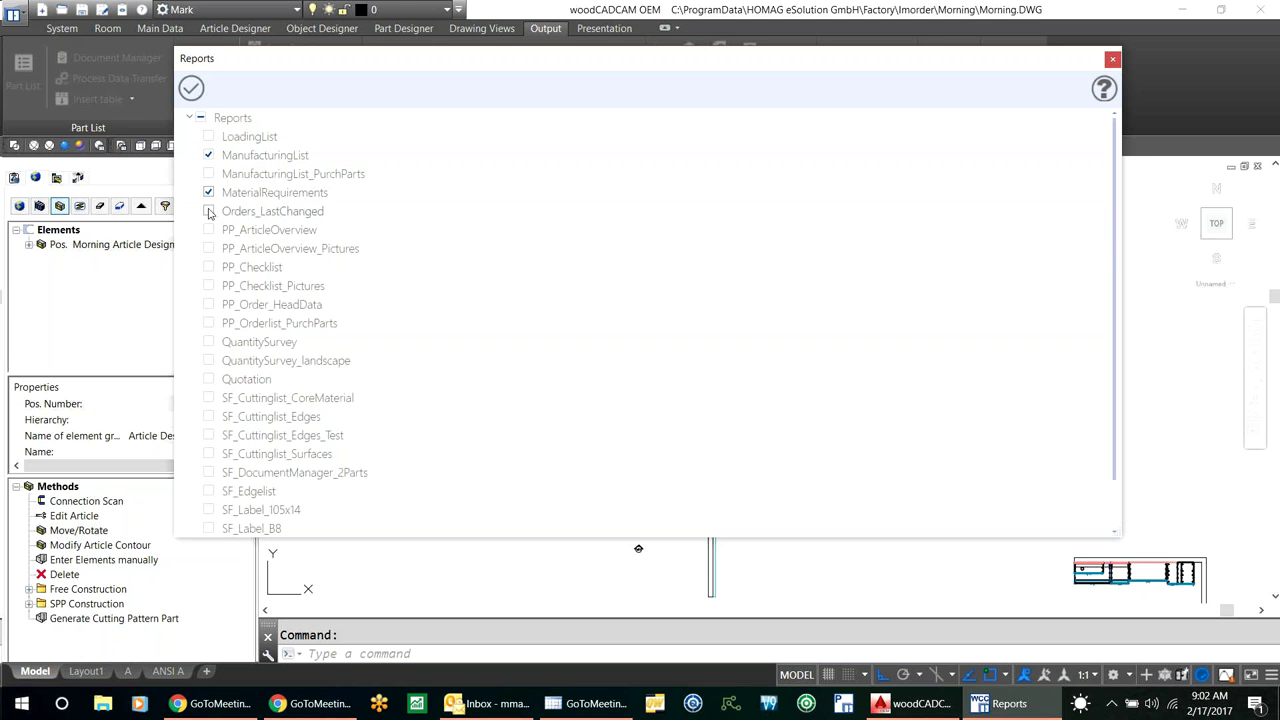
left_click(208, 230)
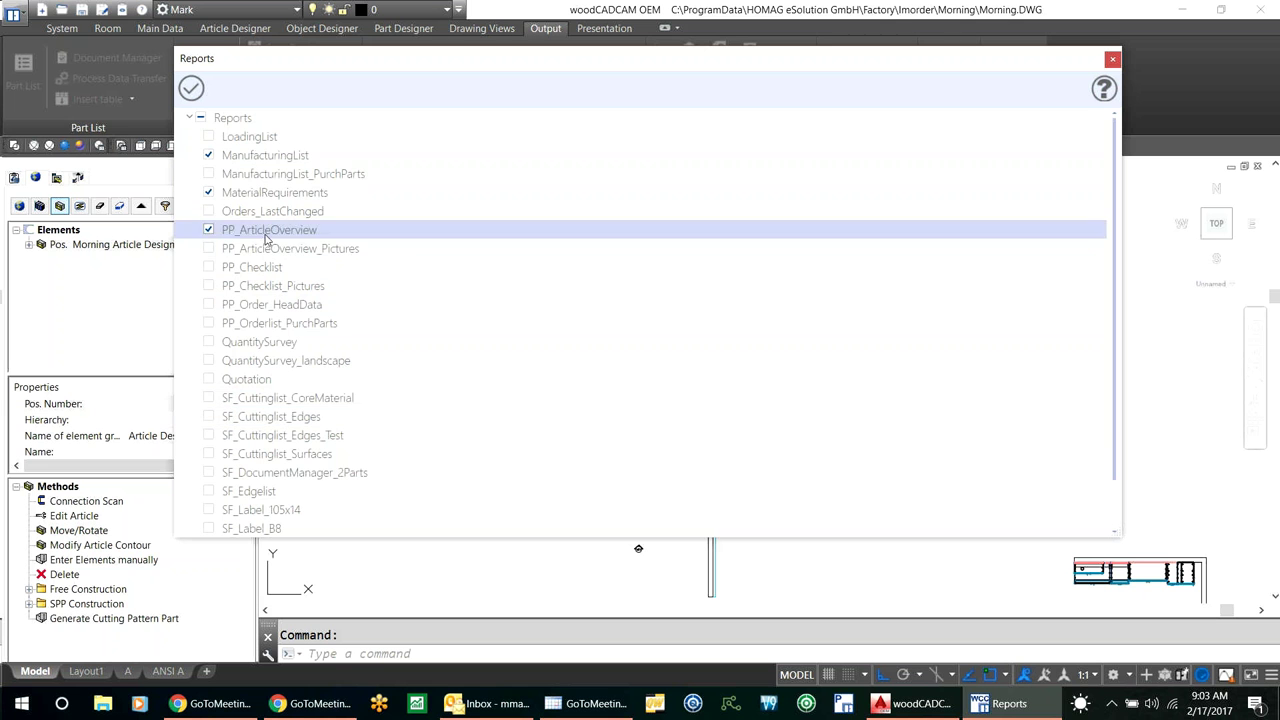
scroll(240, 440, "down", 1)
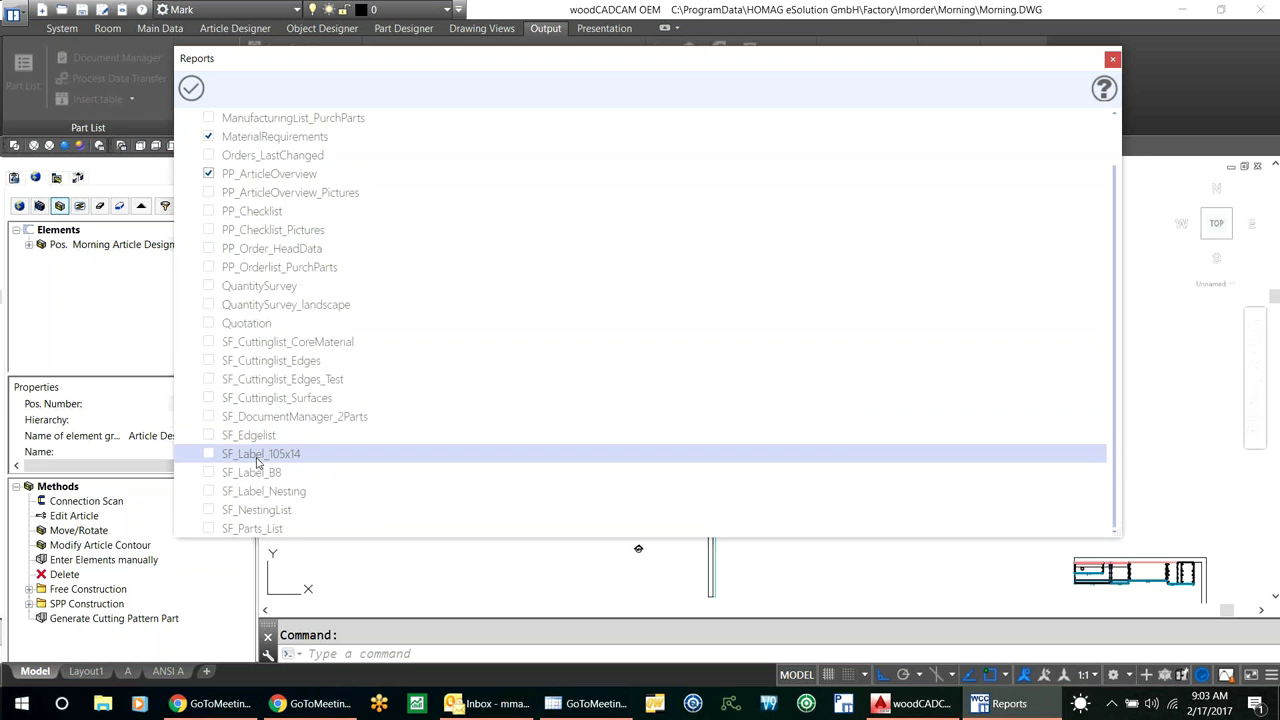
left_click(208, 491)
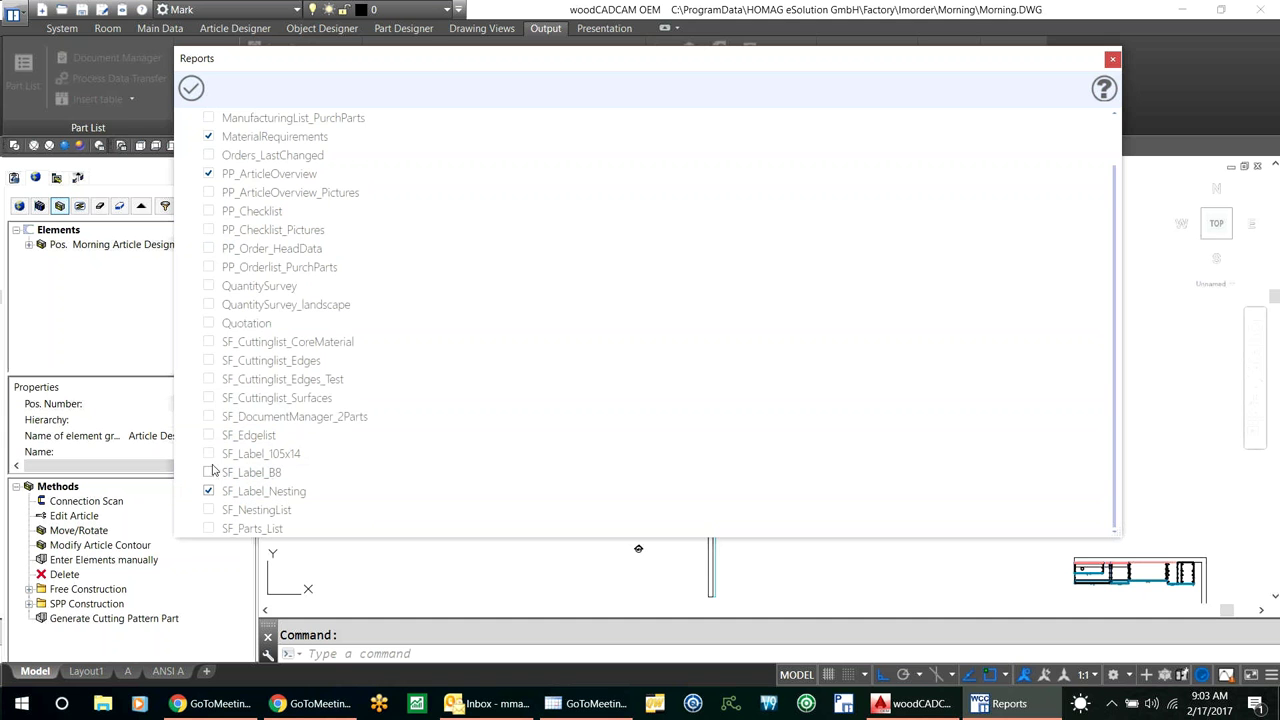
left_click(208, 287)
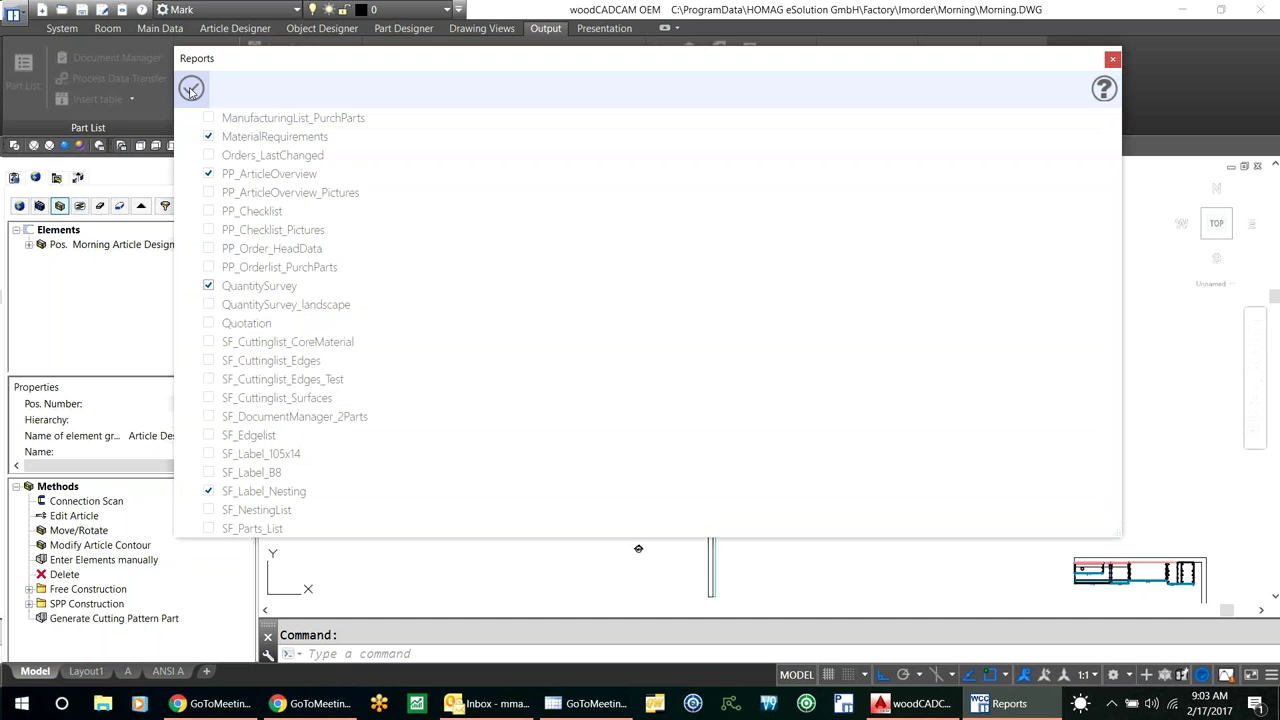
left_click(191, 90)
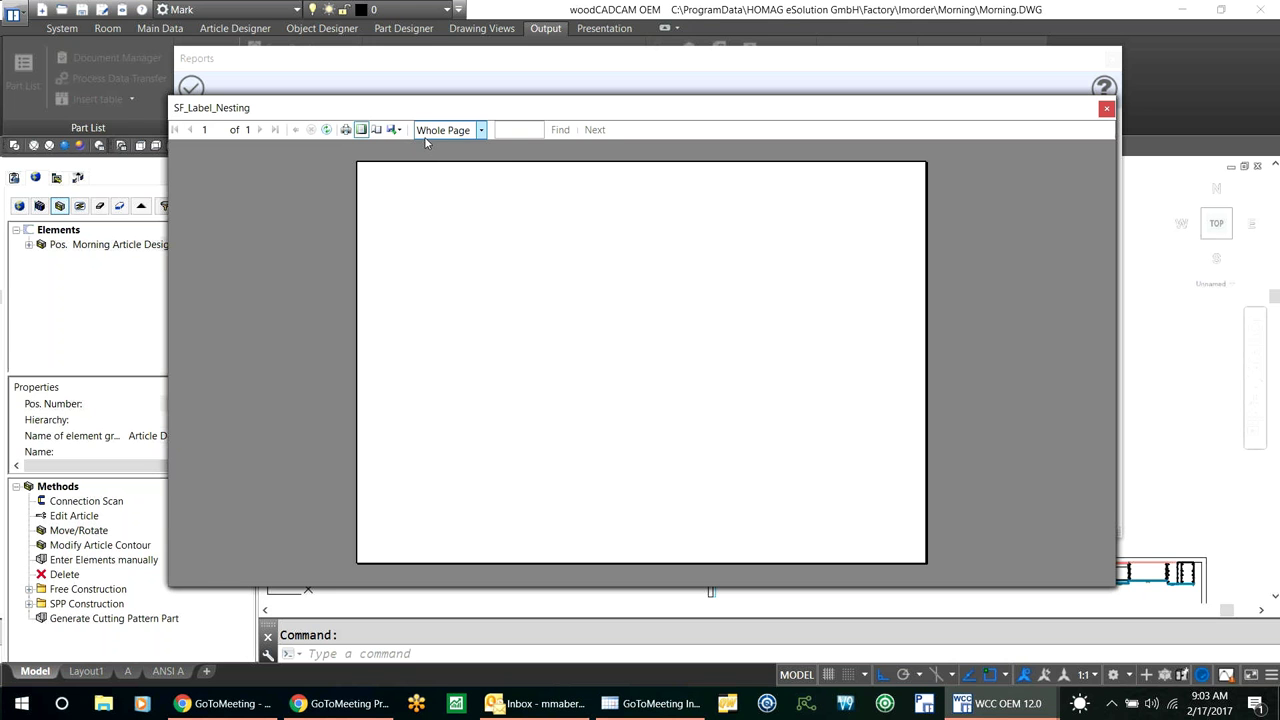
Step: View the SF_Label_Nesting report at 150% zoom and close it
left_click(481, 130)
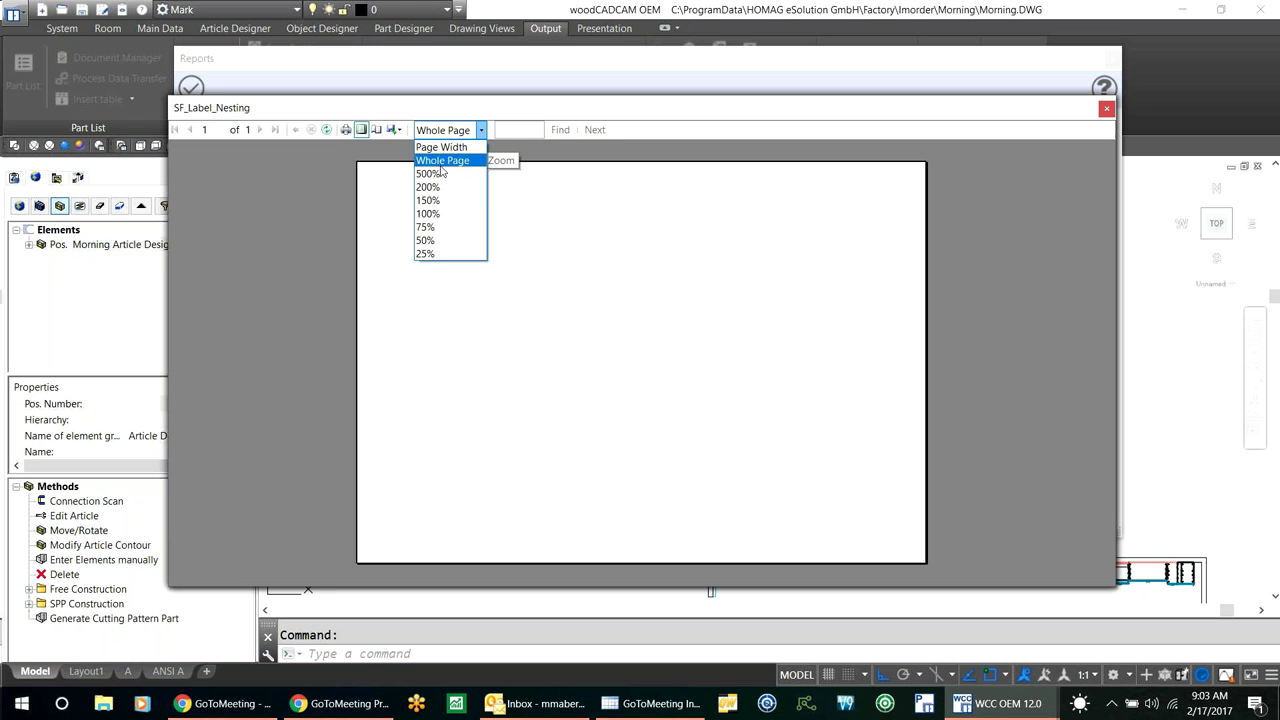
left_click(428, 200)
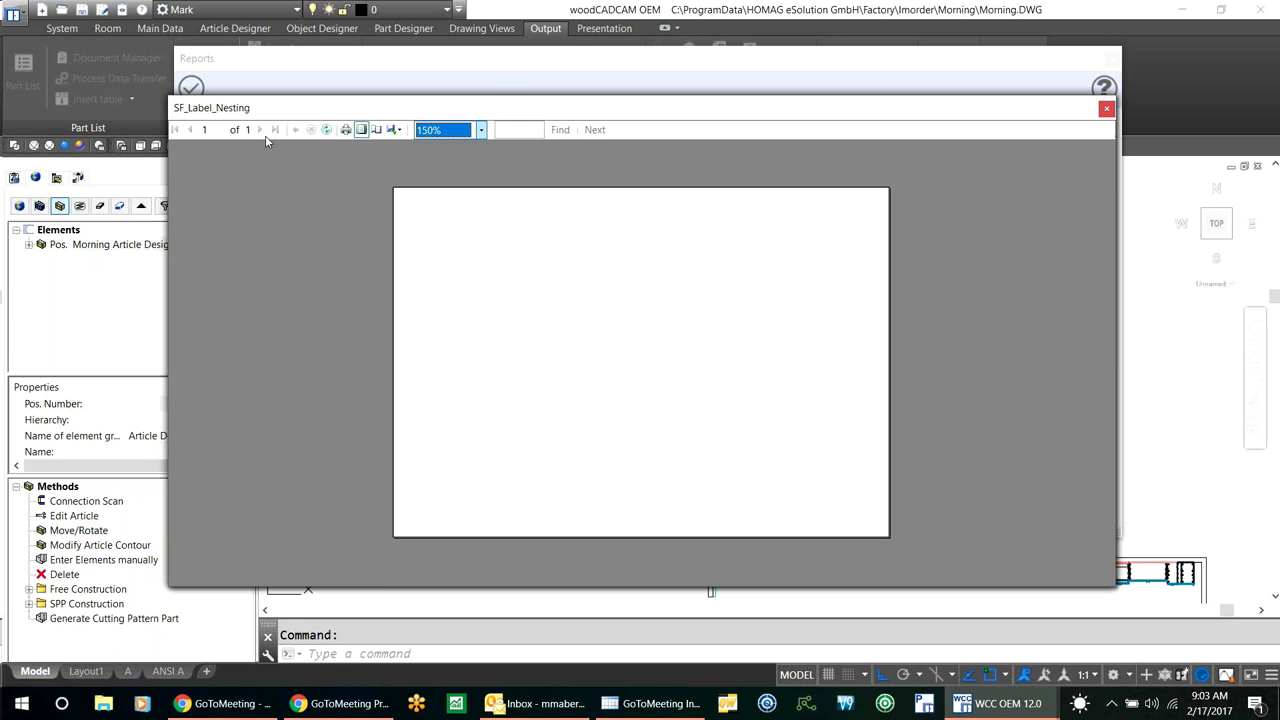
left_click(1106, 108)
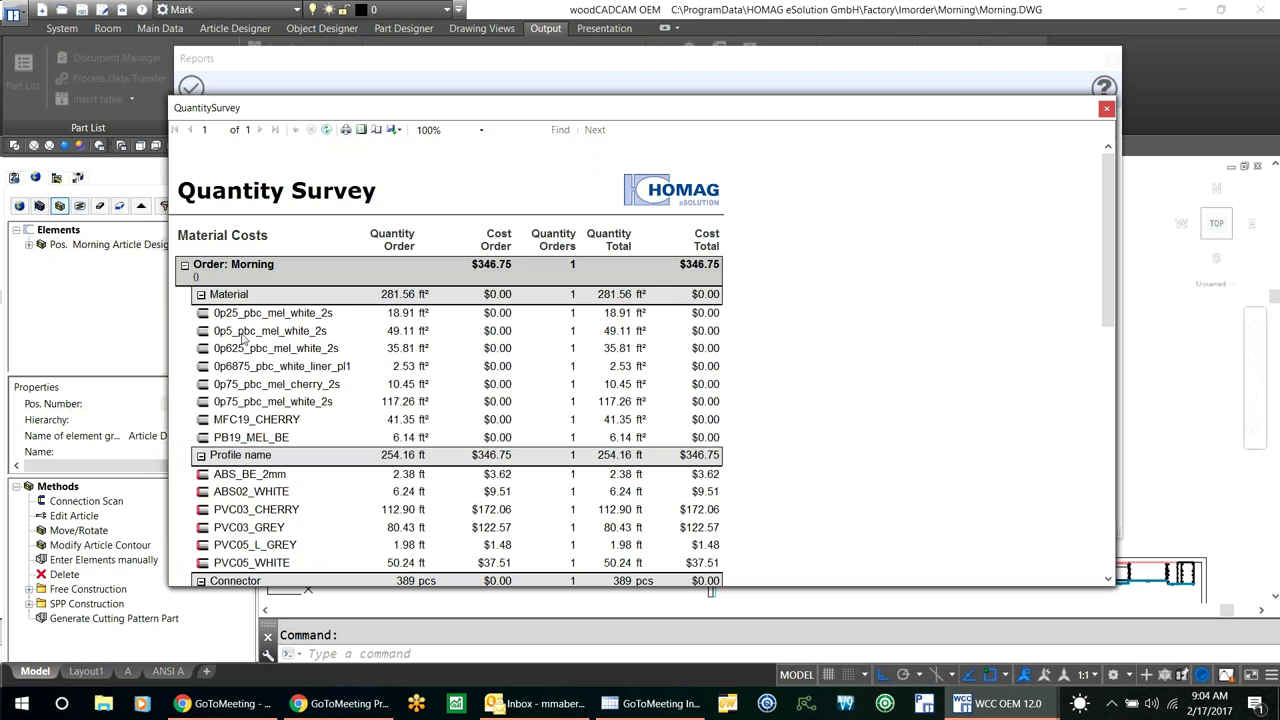
Step: Review the material, profile, connector and manufacturing costs in the QuantitySurvey report and close it
scroll(240, 362, "down", 1)
scroll(240, 362, "down", 10)
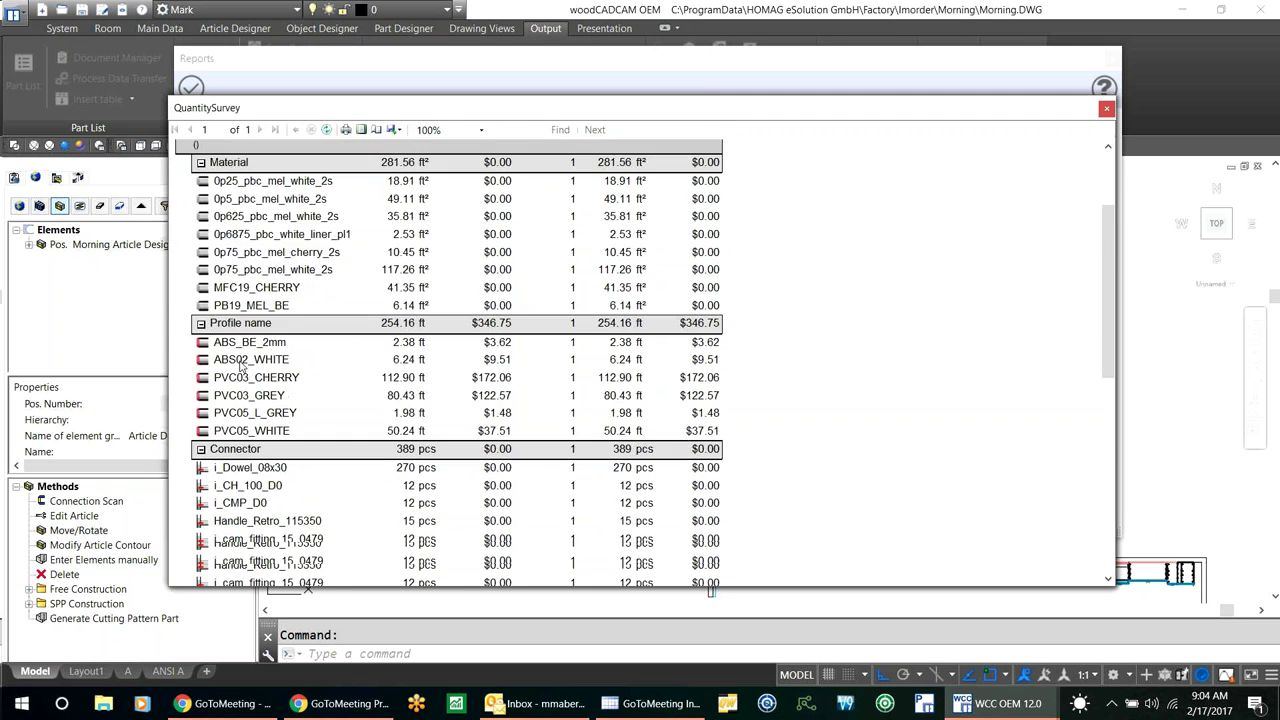
scroll(244, 368, "down", 3)
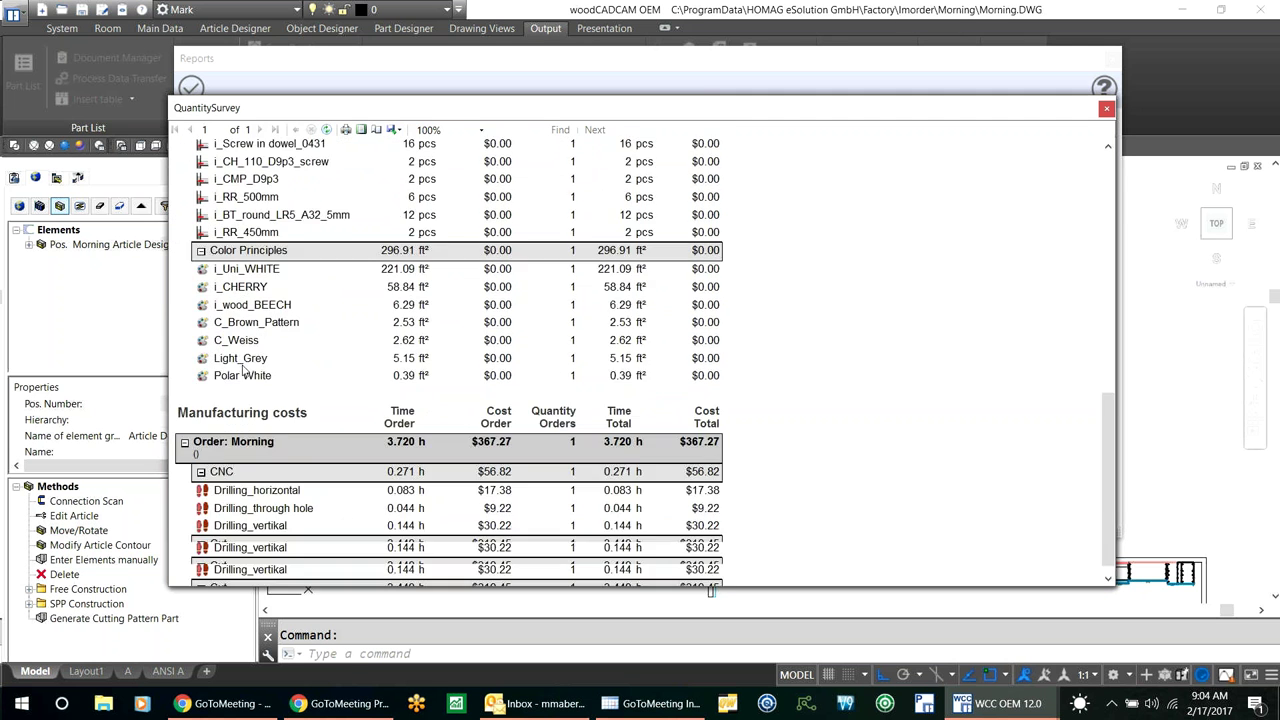
scroll(281, 514, "up", 6)
scroll(270, 467, "up", 2)
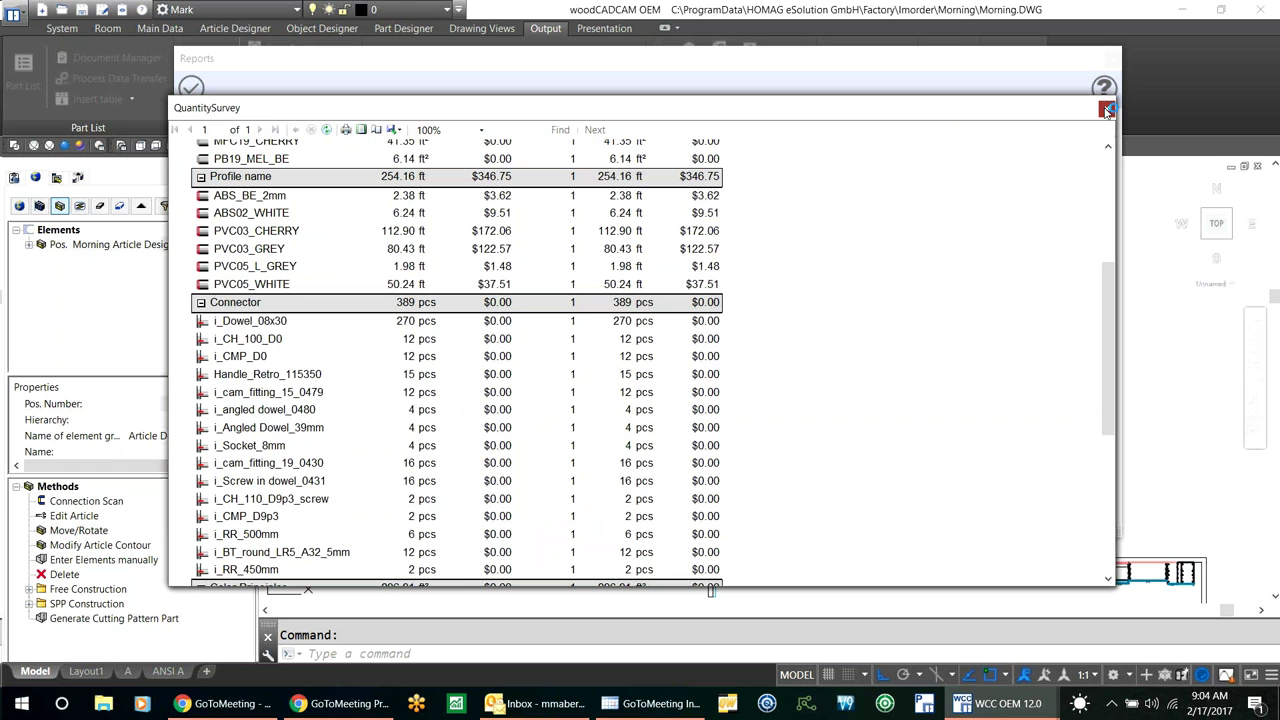
key("alt+Tab")
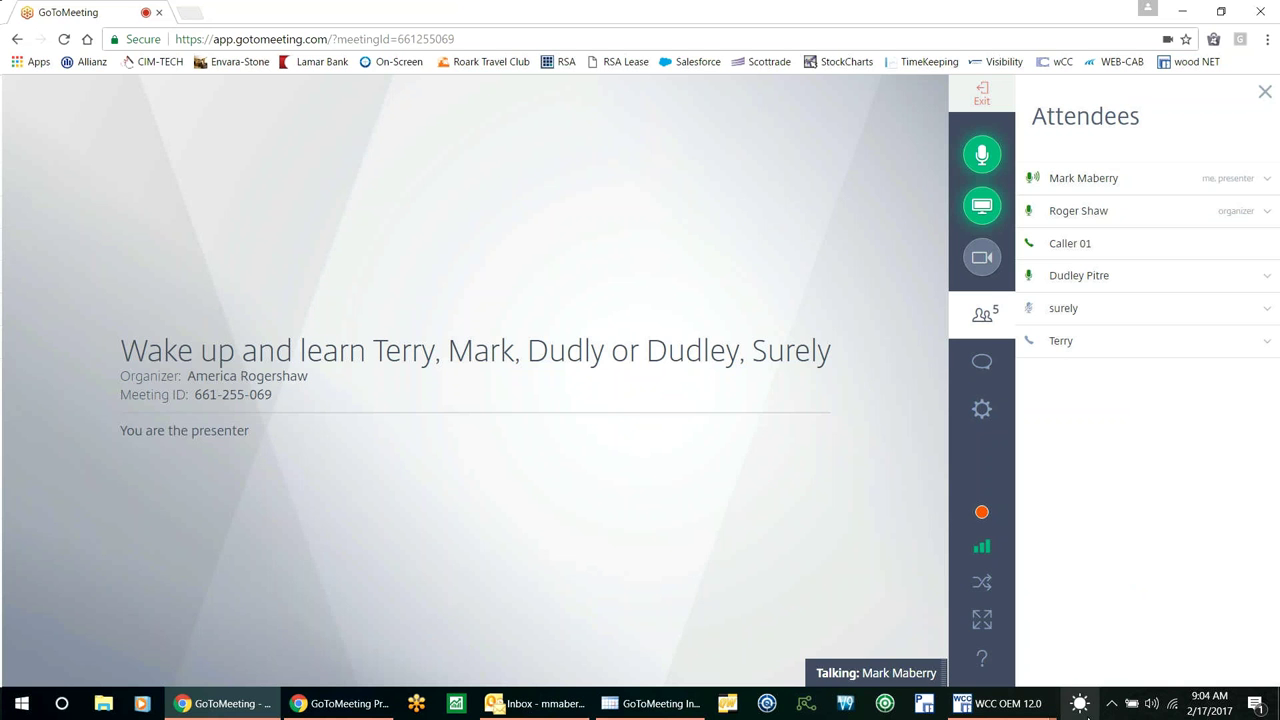
Step: Bring up the ManufacturingList report, review its articles and part sizes at 150% zoom, and close it
mouse_move(1012, 710)
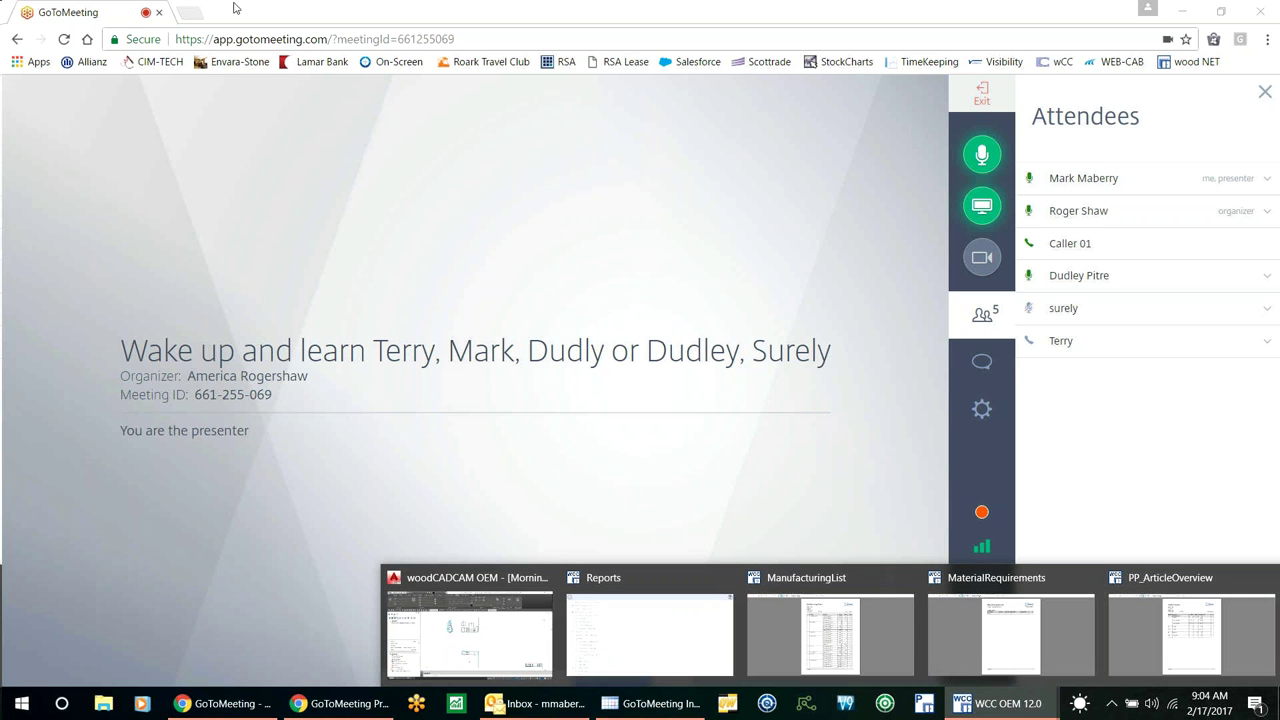
left_click(842, 645)
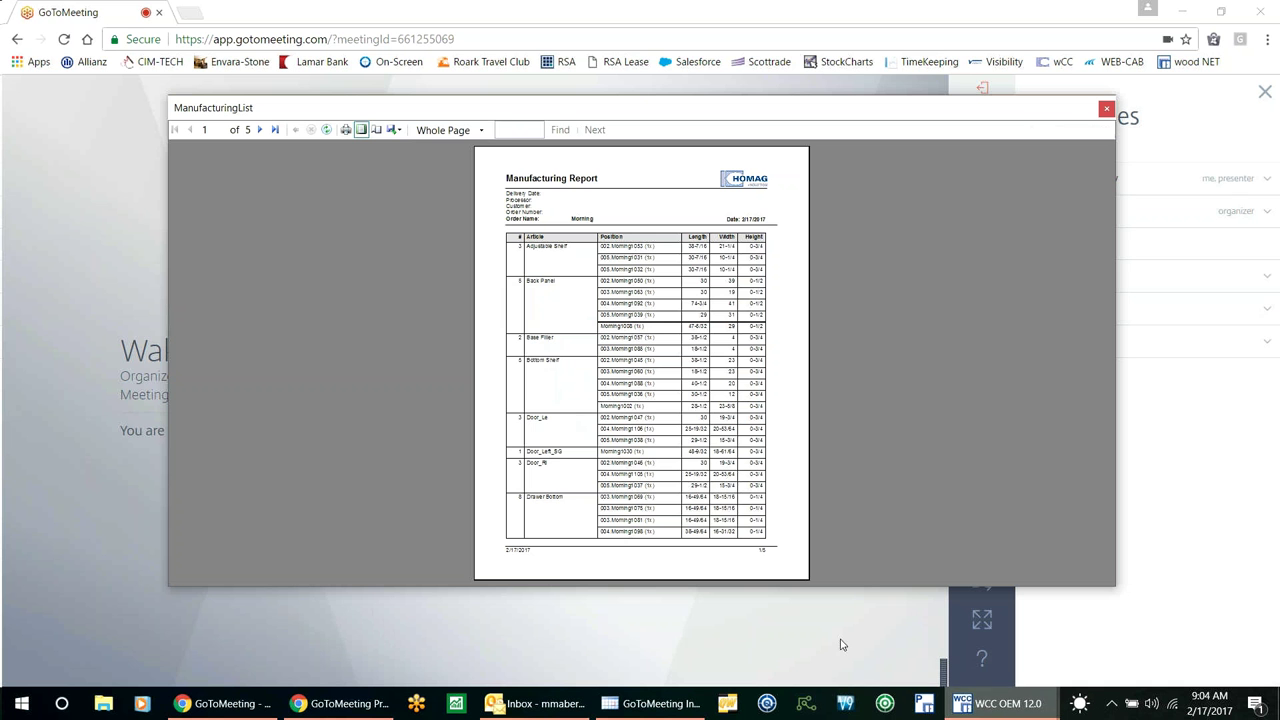
left_click(481, 131)
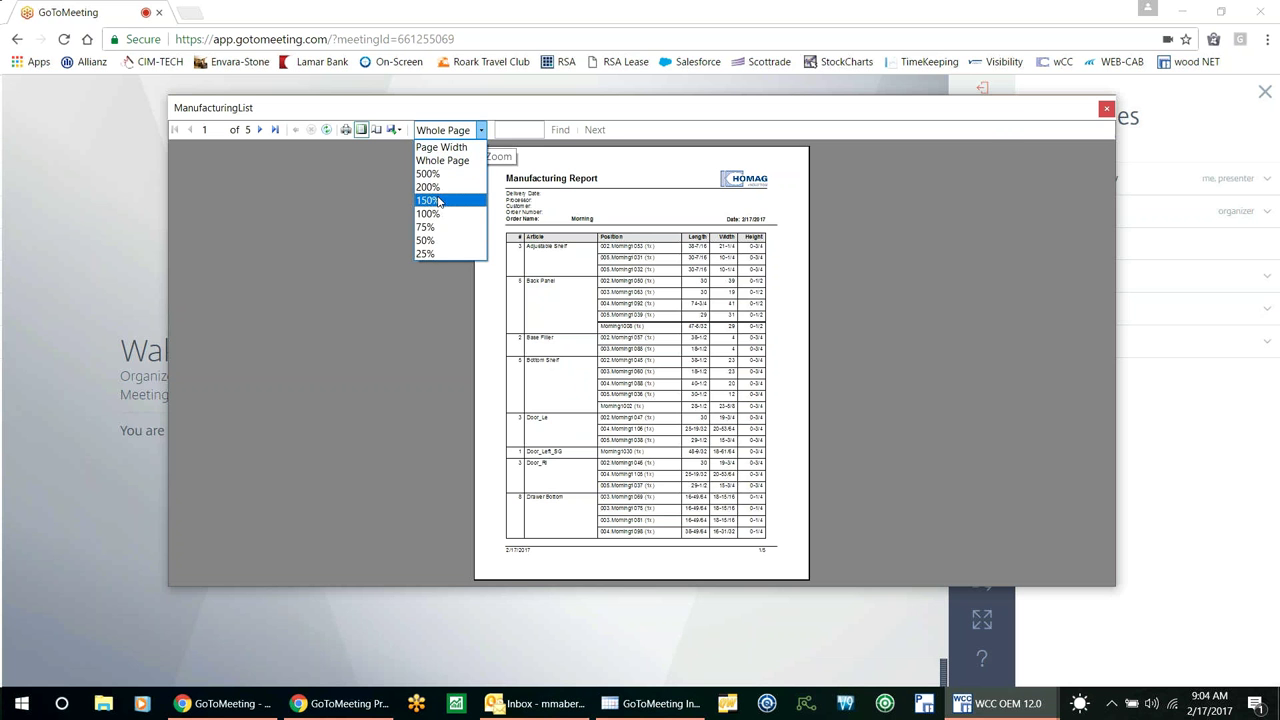
left_click(437, 200)
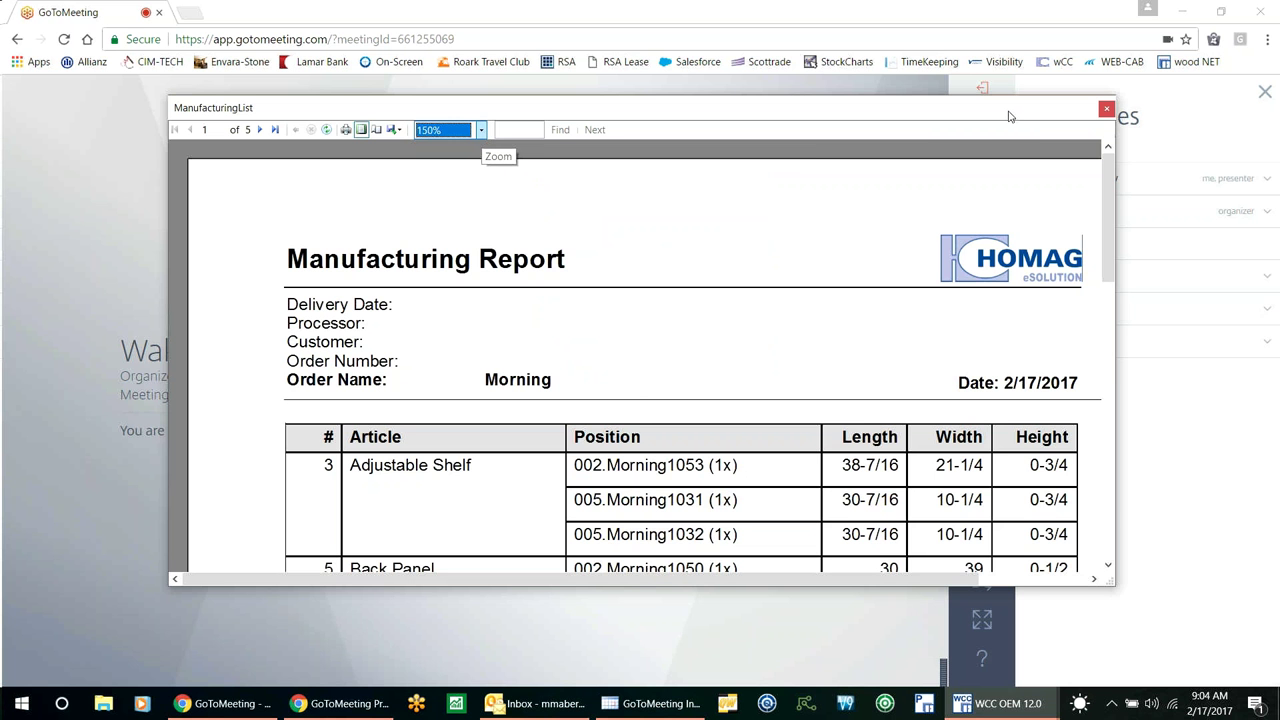
left_click_drag(1009, 113, 1001, 94)
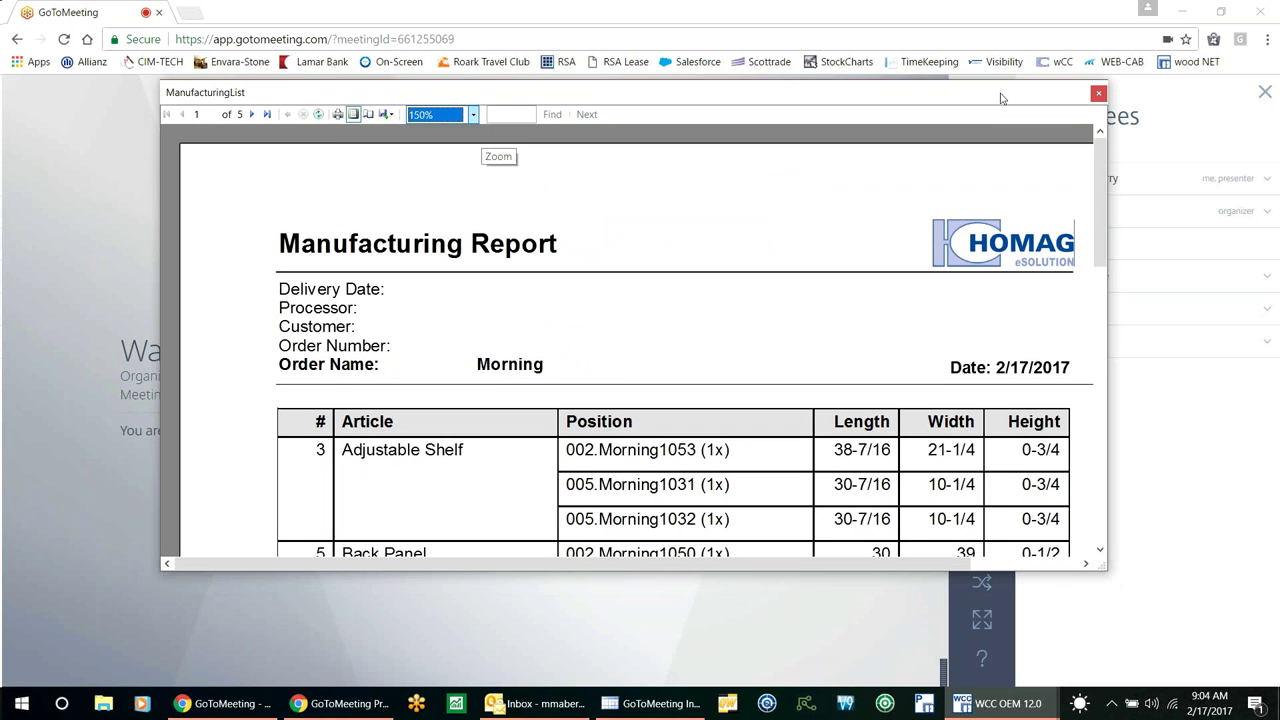
mouse_move(1100, 198)
left_mouse_down()
mouse_move(1104, 325)
mouse_move(1100, 205)
left_mouse_up()
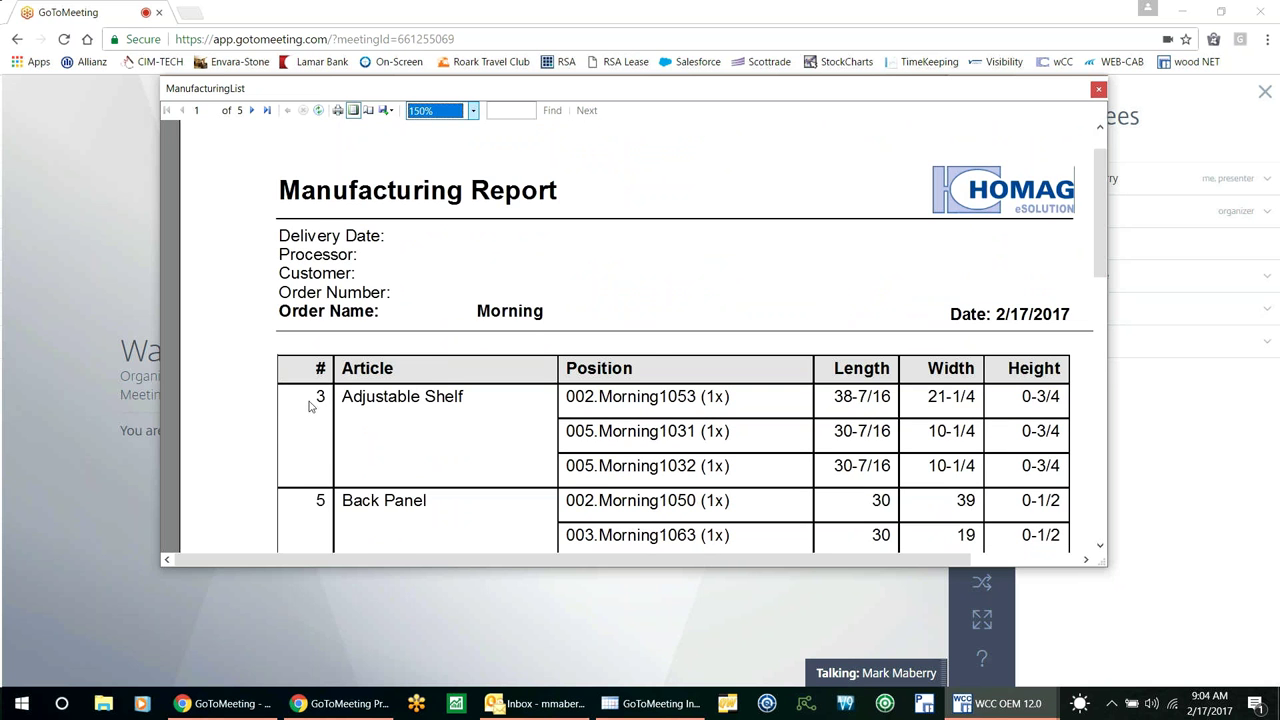
scroll(393, 433, "down", 5)
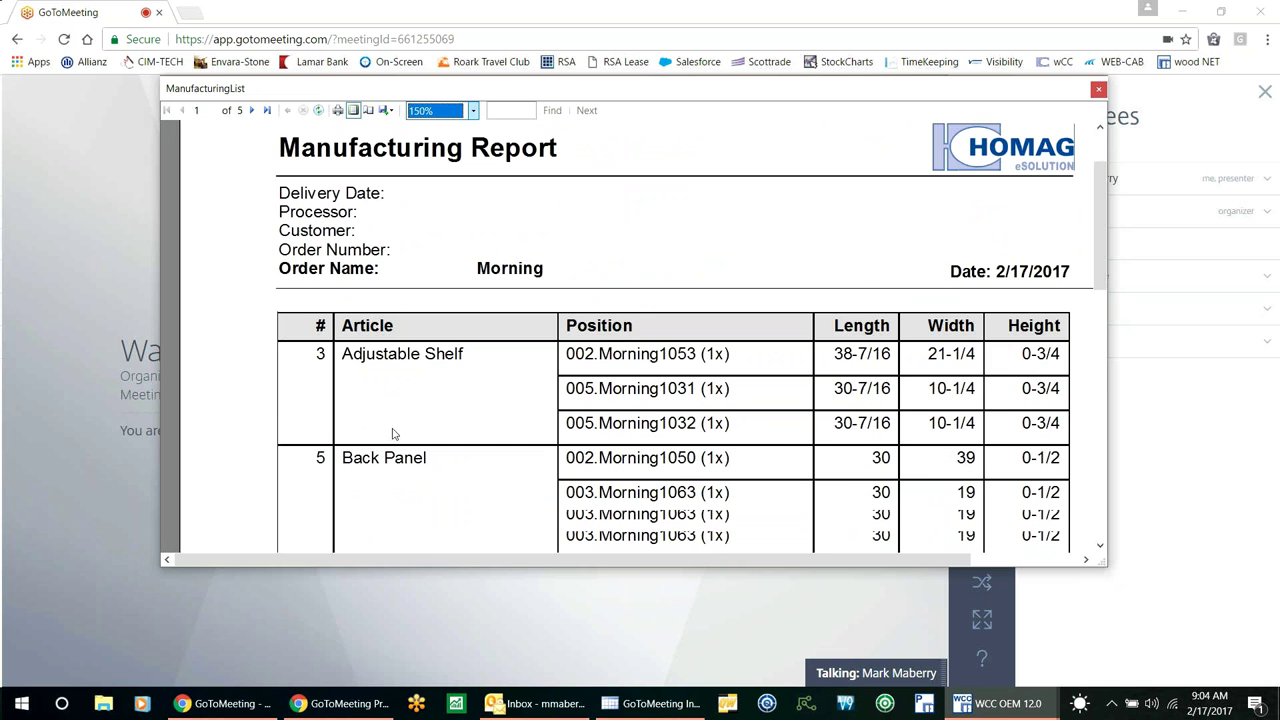
scroll(393, 433, "down", 3)
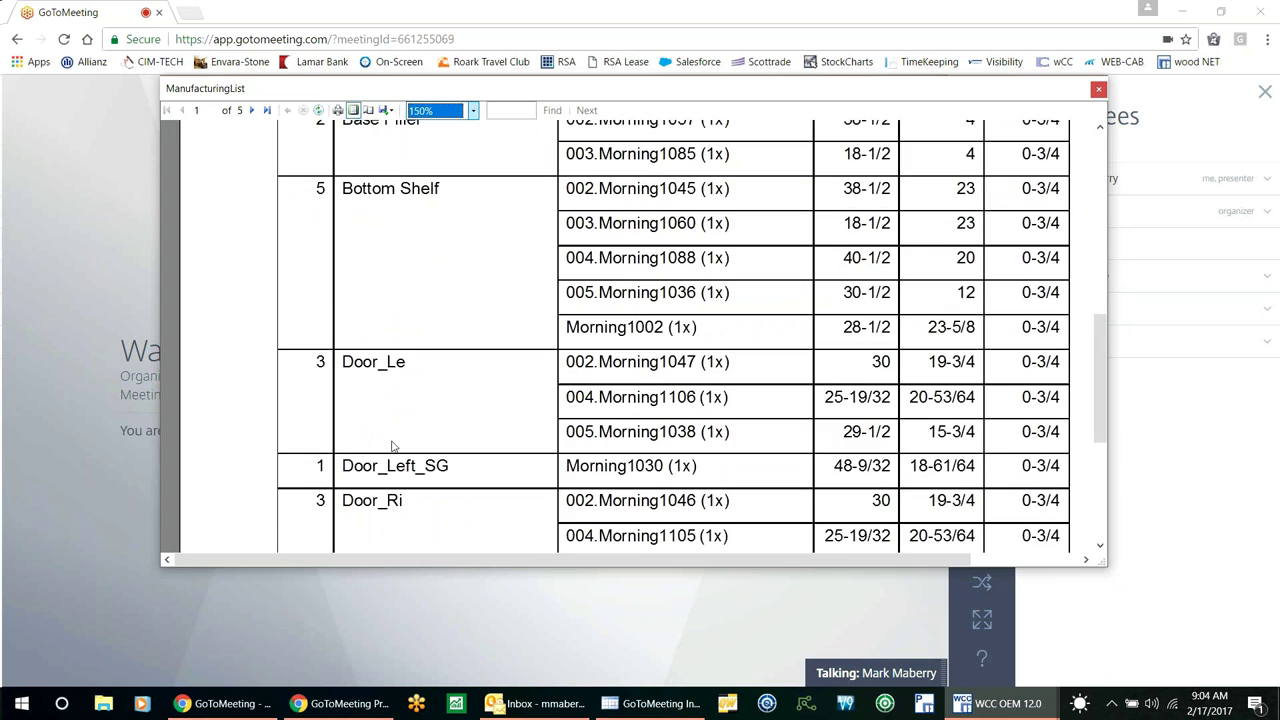
key("alt+Tab")
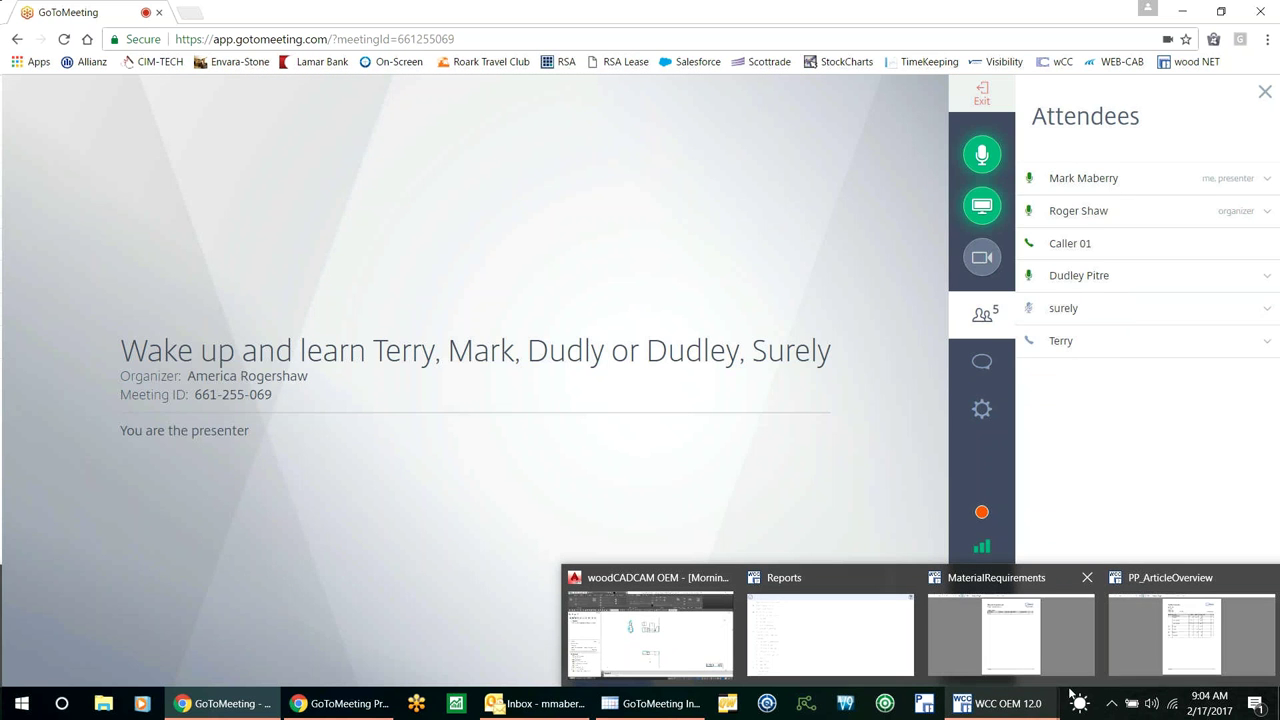
Step: Bring up the PP_ArticleOverview report, examine its article positions and dimensions at 200% zoom, and close it
left_click(1173, 652)
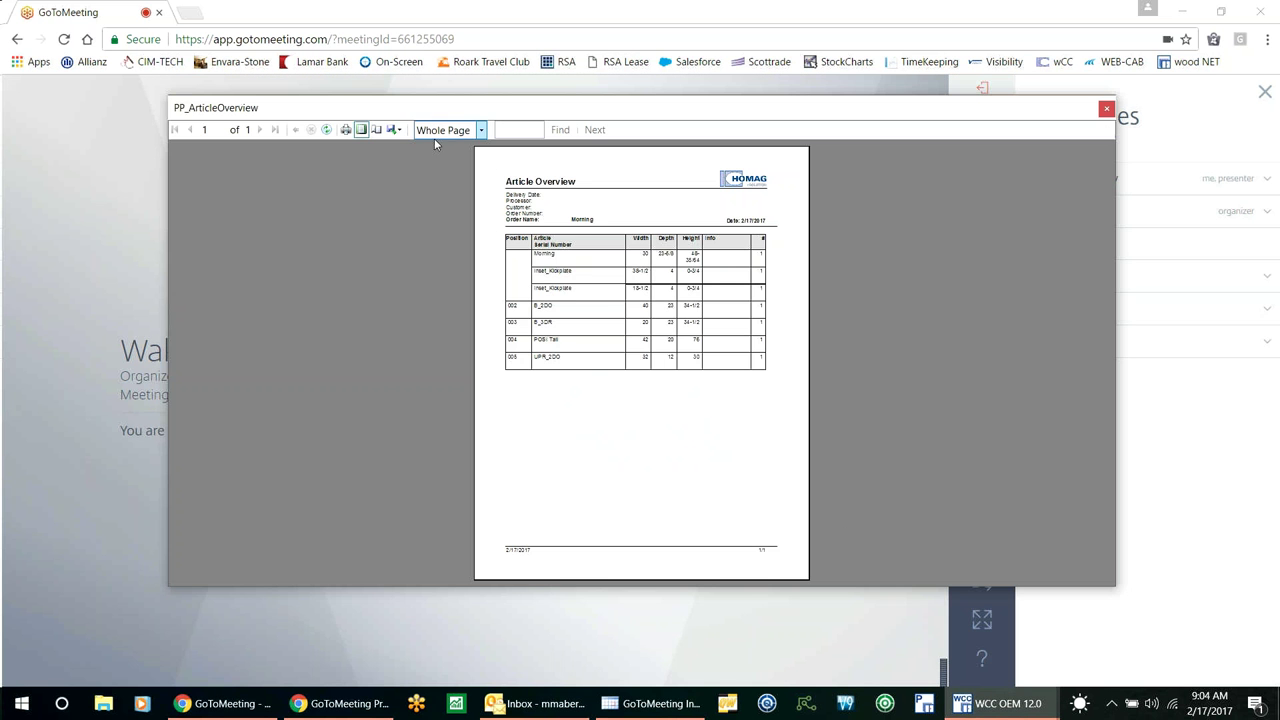
left_click(482, 130)
left_click(429, 186)
scroll(812, 345, "down", 2)
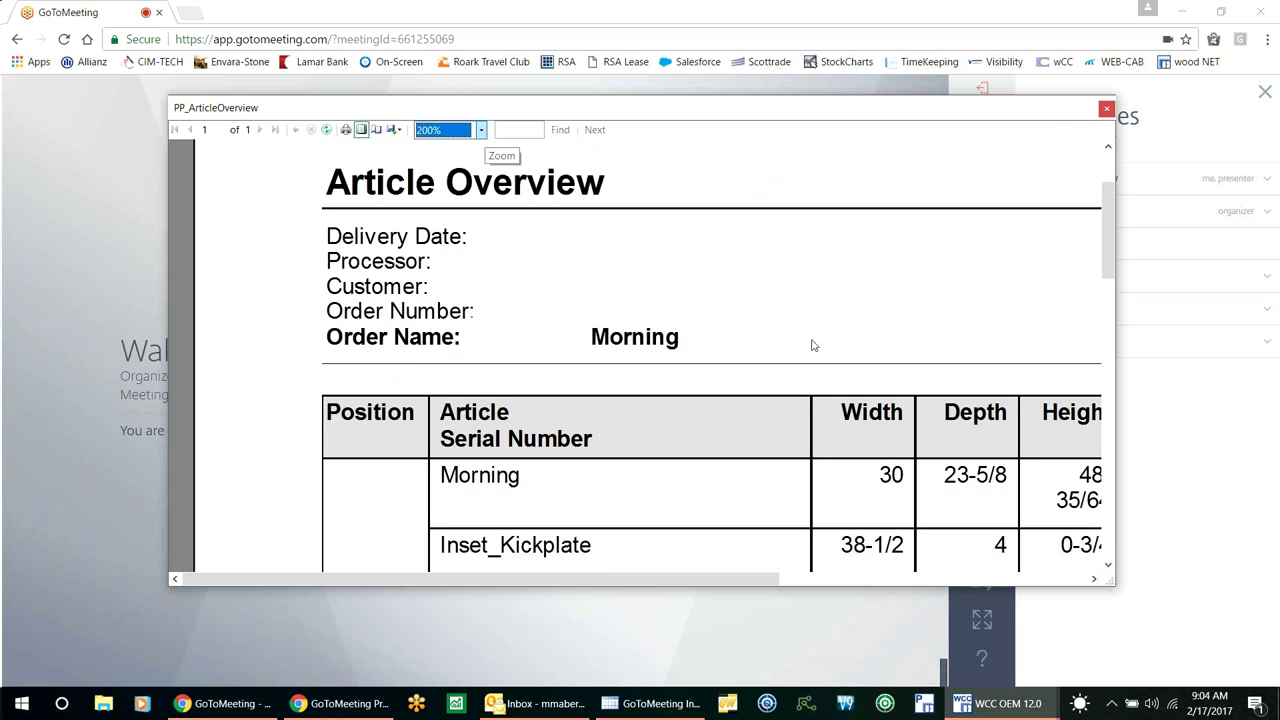
scroll(812, 345, "down", 4)
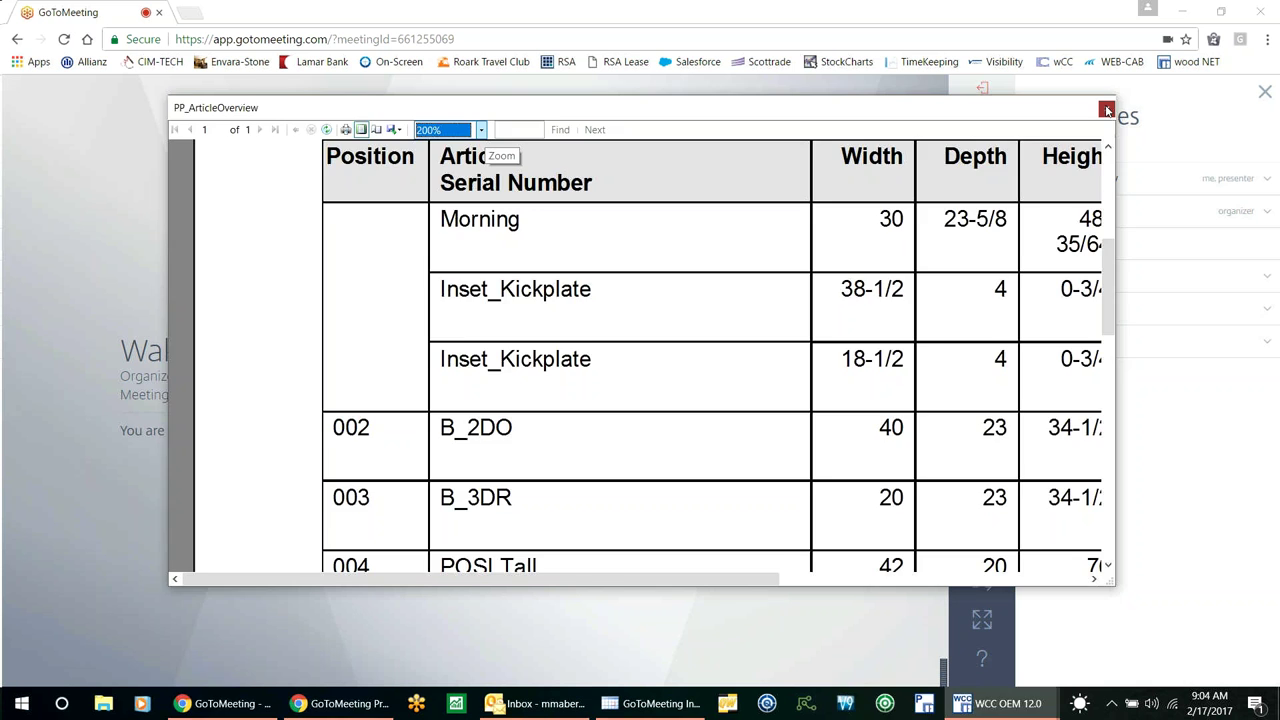
left_click(1106, 107)
Step: Close the MaterialRequirements report and the report selection window, and return to the woodCADCAM drawing
mouse_move(1036, 705)
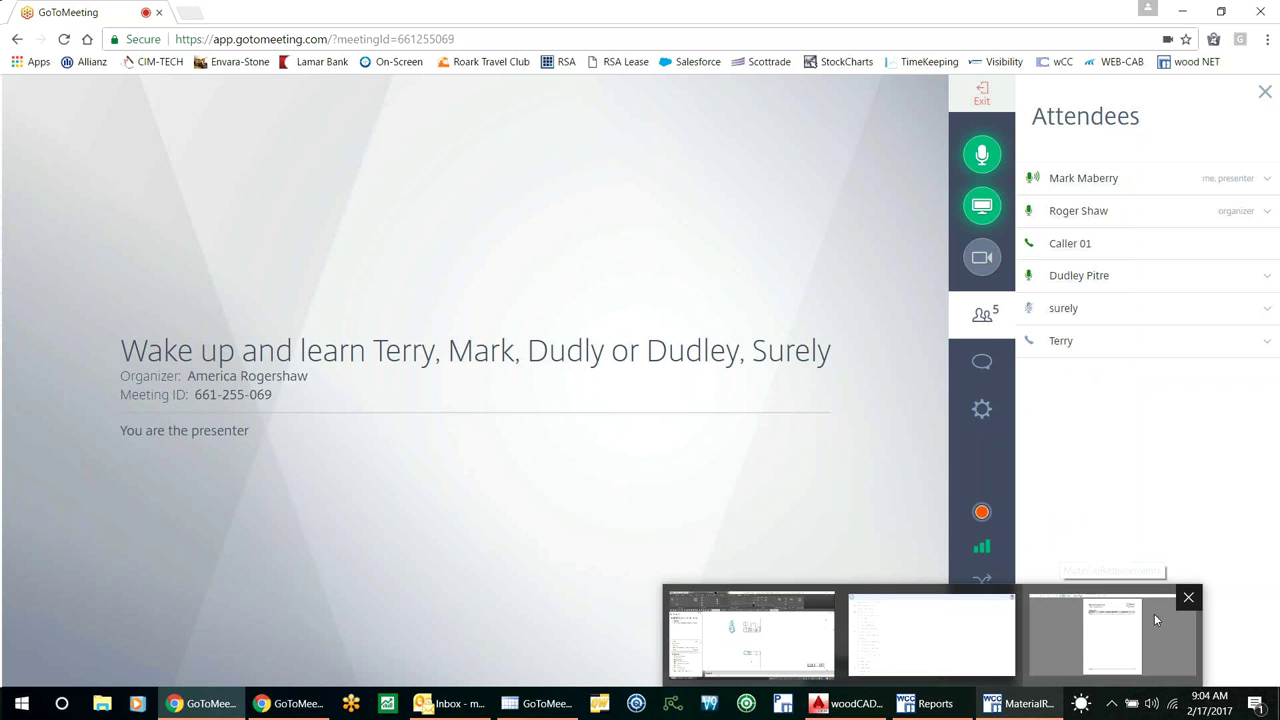
left_click(1187, 598)
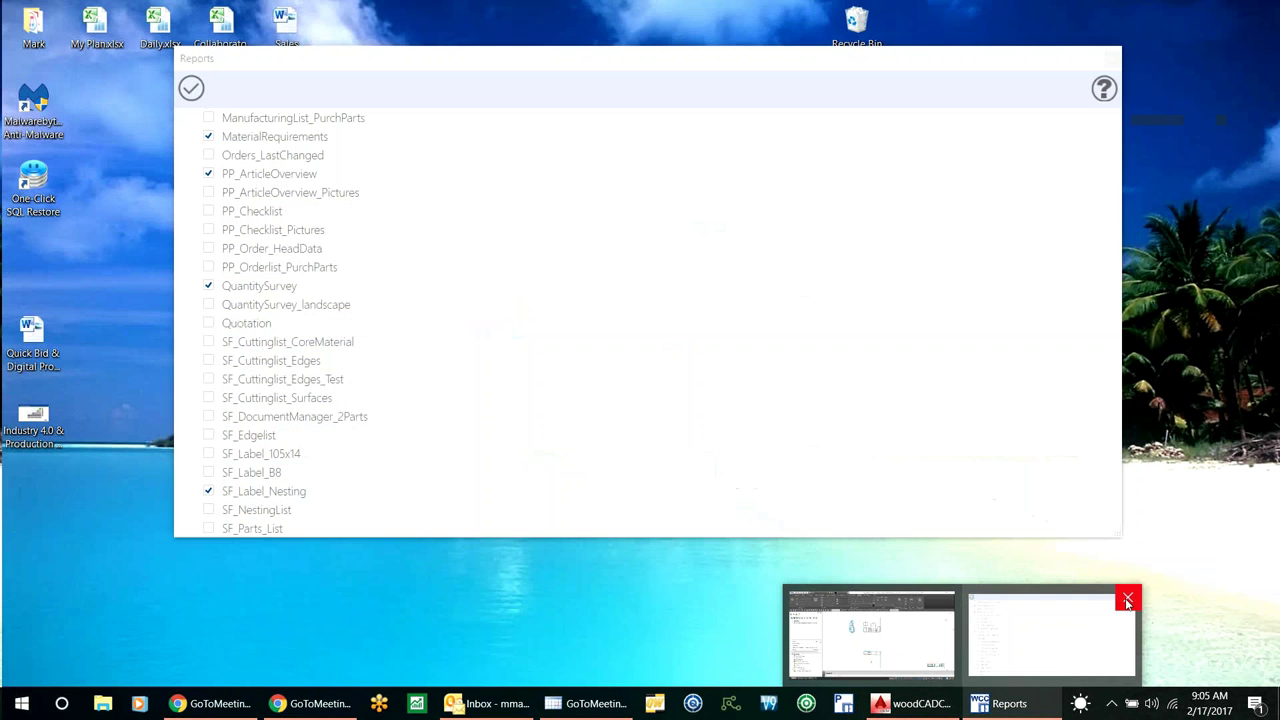
left_click(1126, 598)
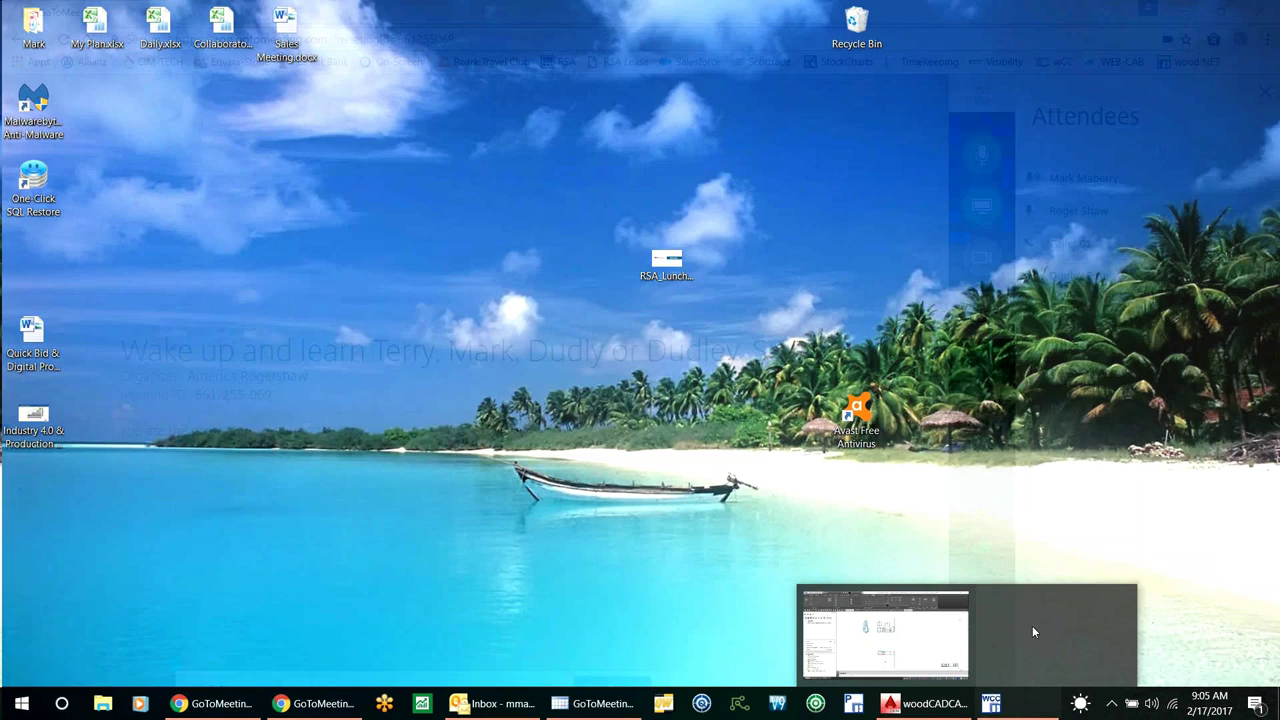
left_click(885, 632)
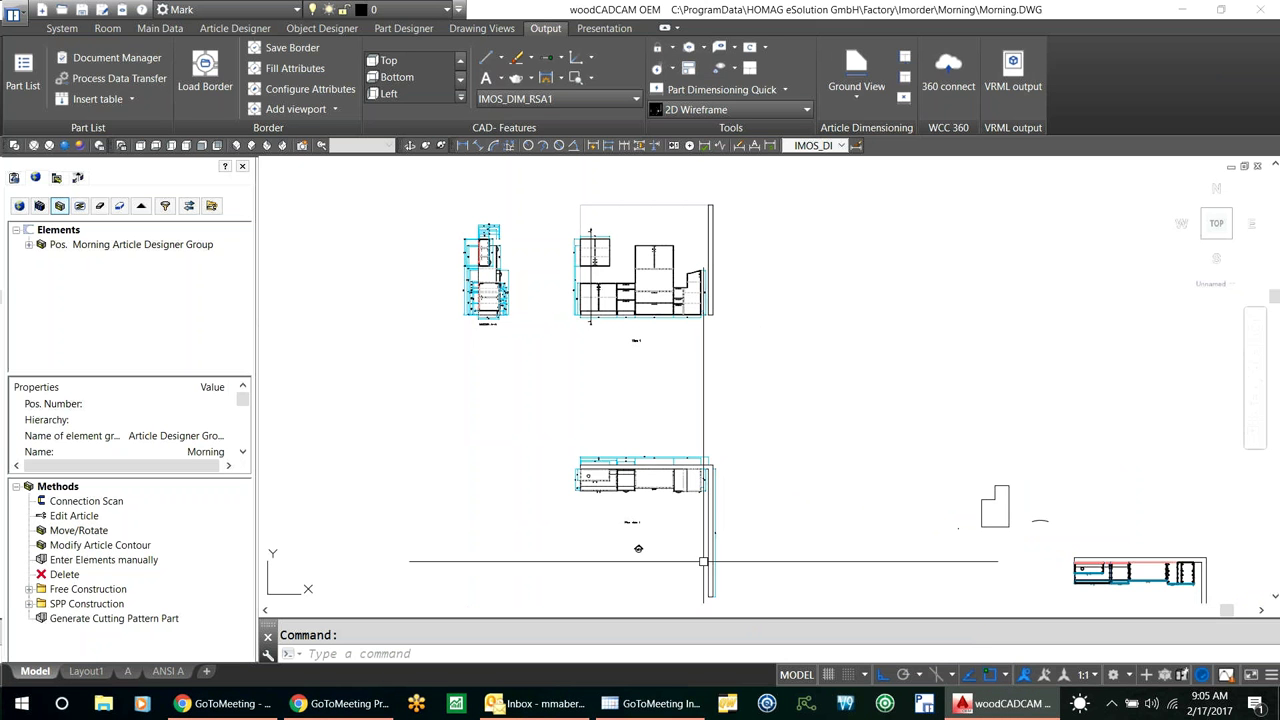
Step: Switch to Cut Rite Modular, import the parts file Morning.PNX with the WCC-PNX parameters, and open the imported part list
left_click(845, 705)
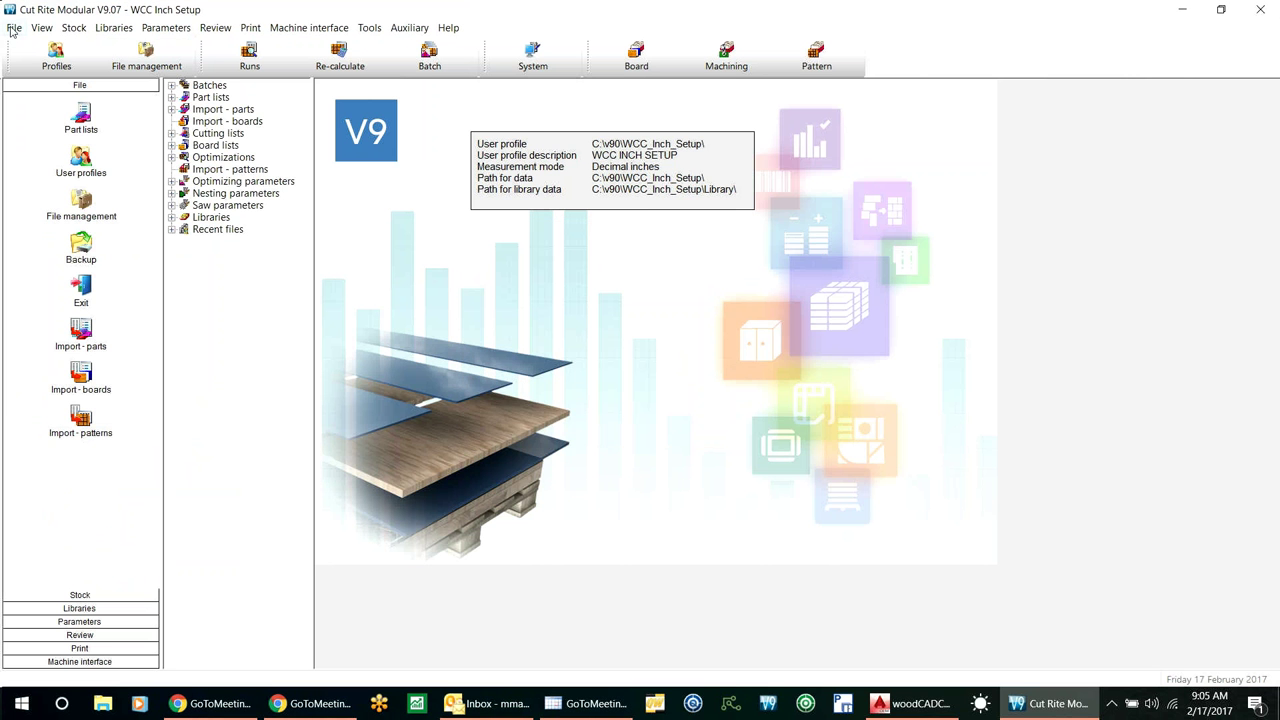
left_click(13, 28)
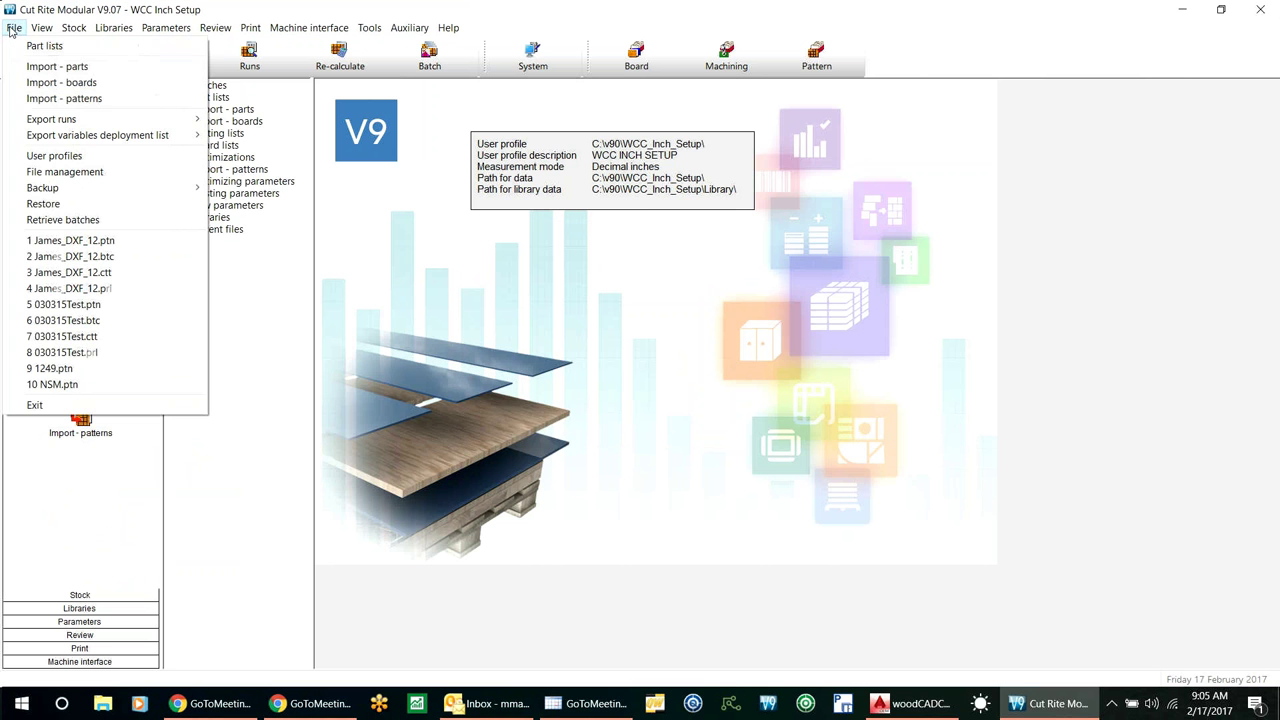
left_click(44, 67)
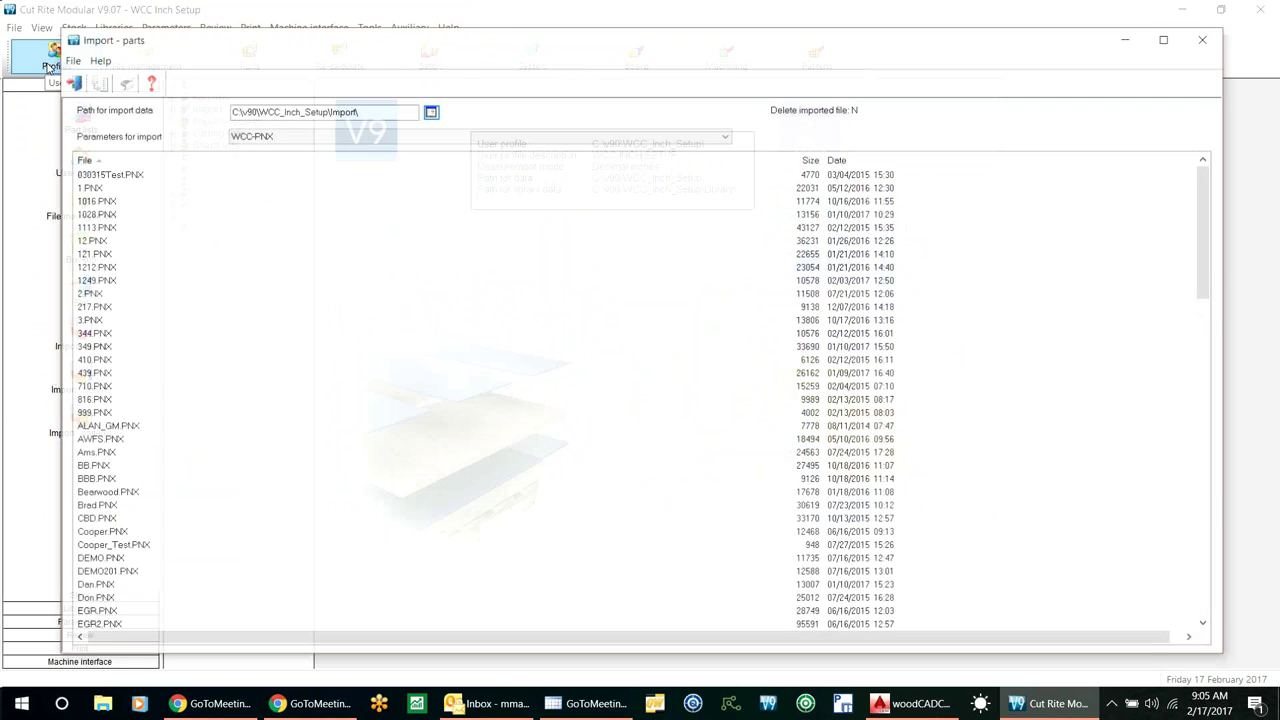
scroll(198, 365, "down", 4)
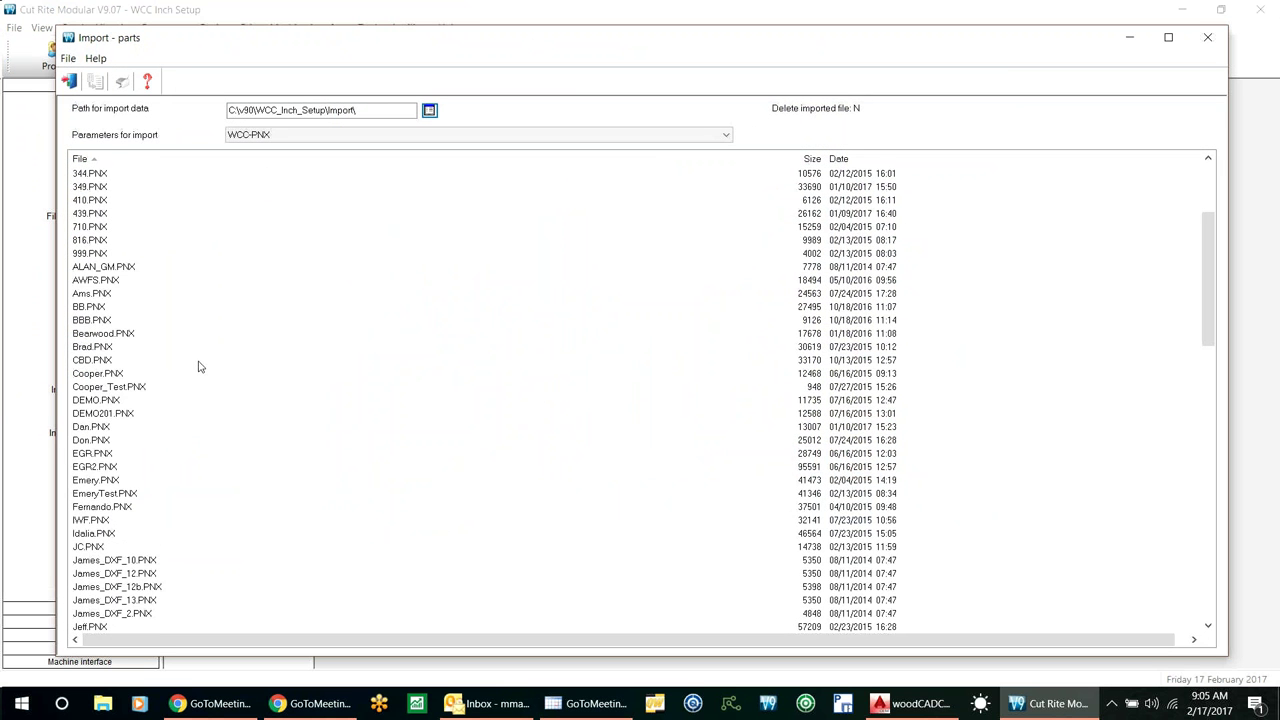
scroll(198, 365, "up", 4)
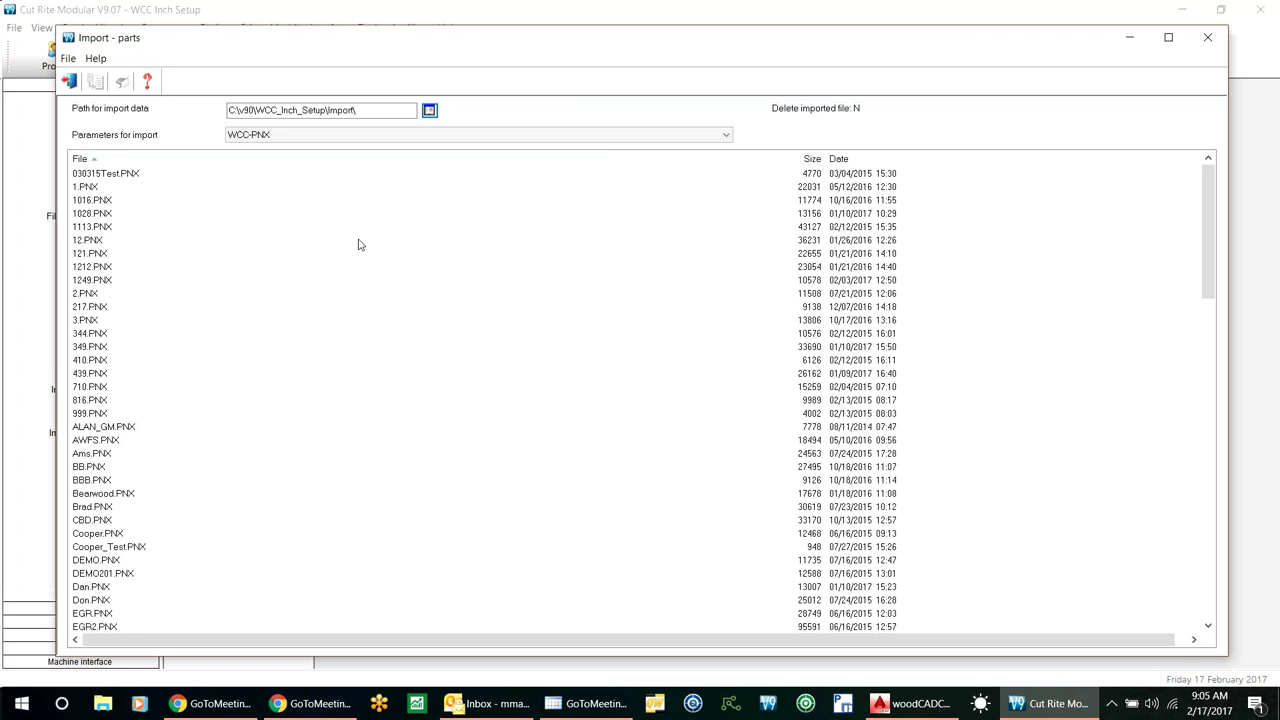
scroll(168, 382, "down", 7)
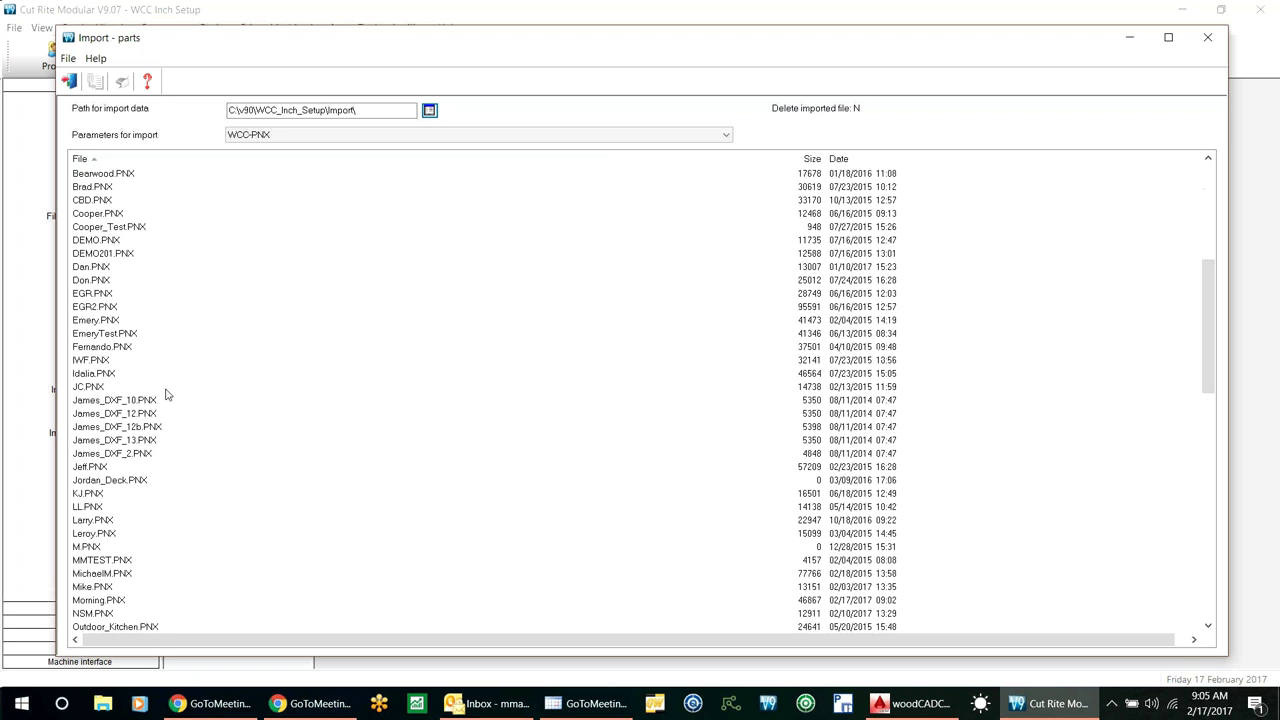
scroll(165, 391, "down", 1)
scroll(165, 393, "down", 1)
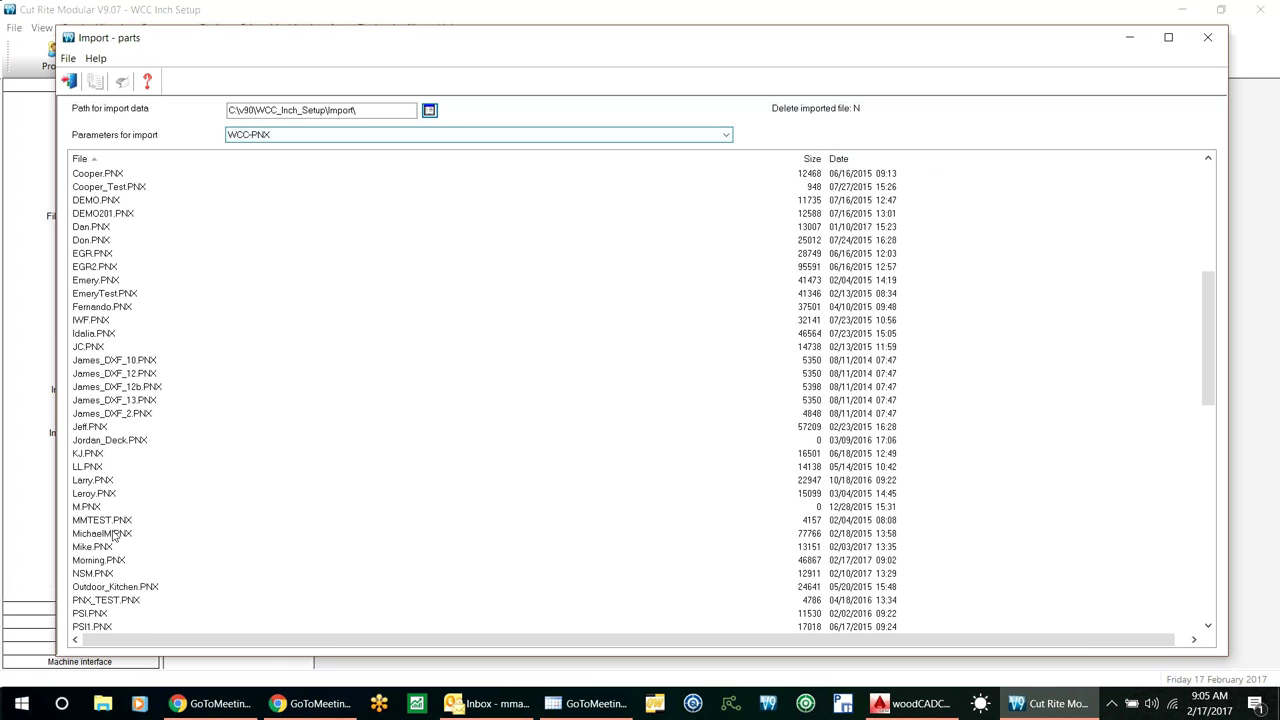
left_click(97, 561)
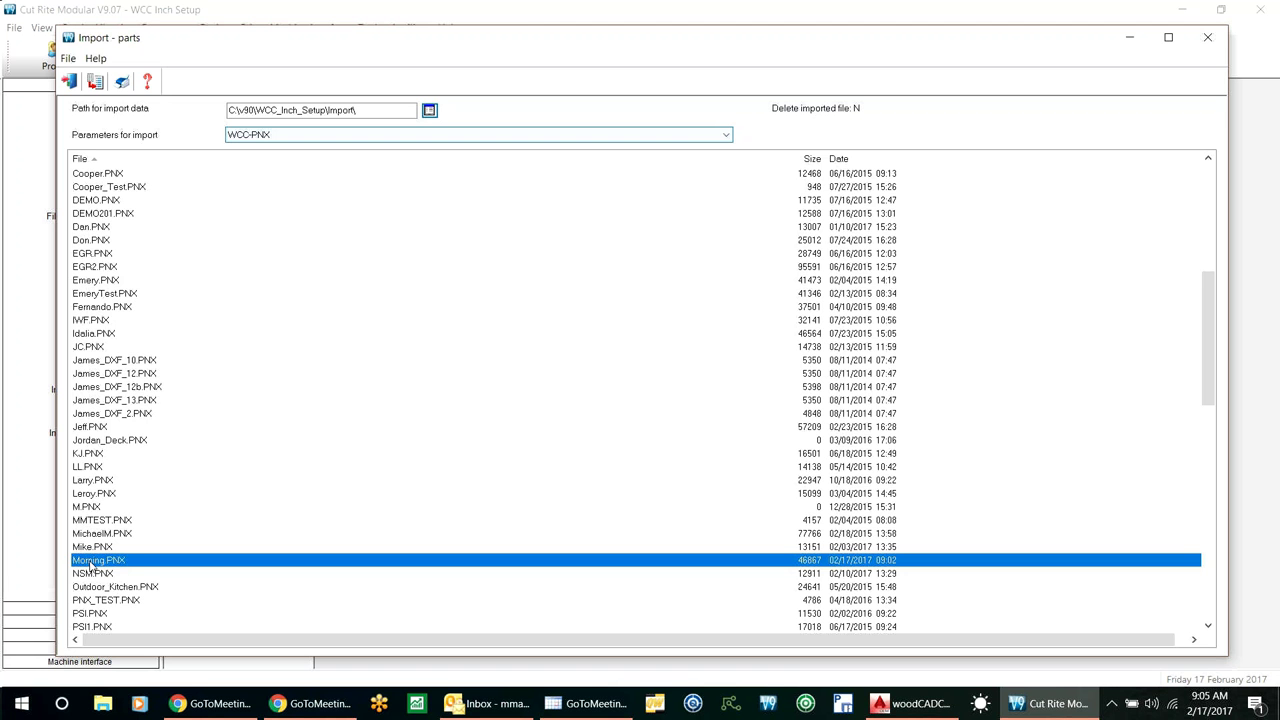
double_click(97, 562)
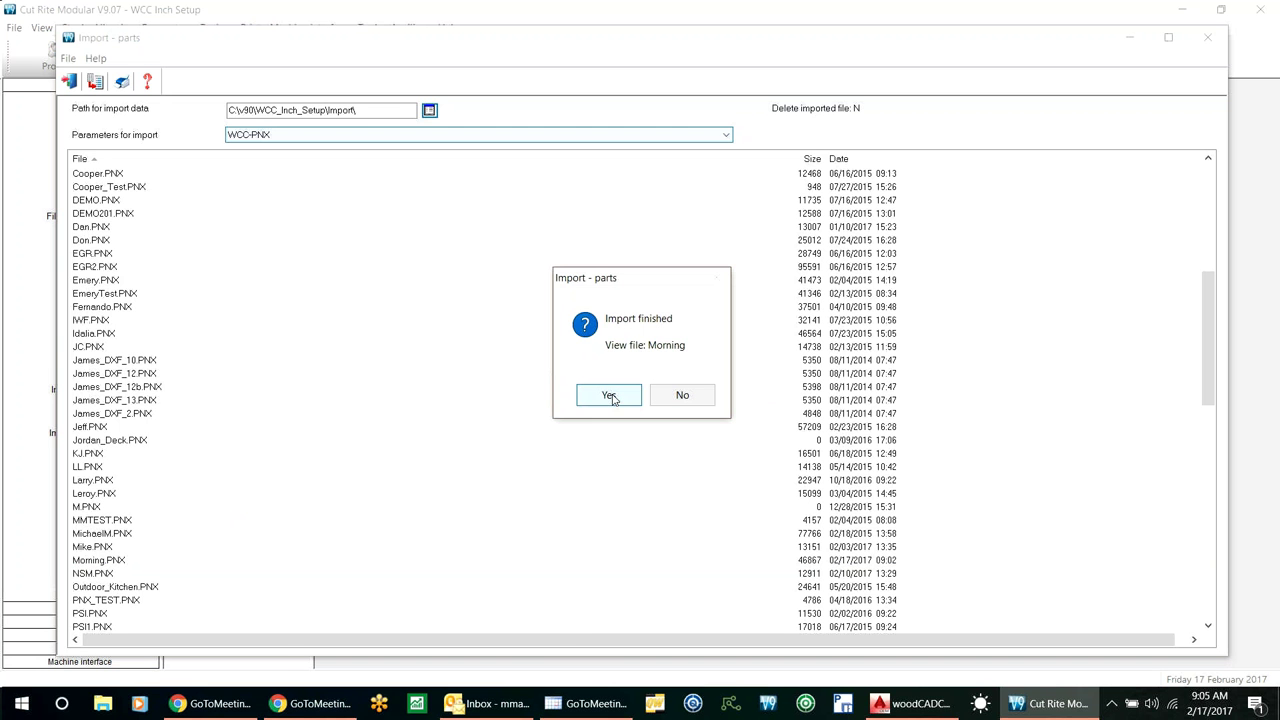
left_click(609, 395)
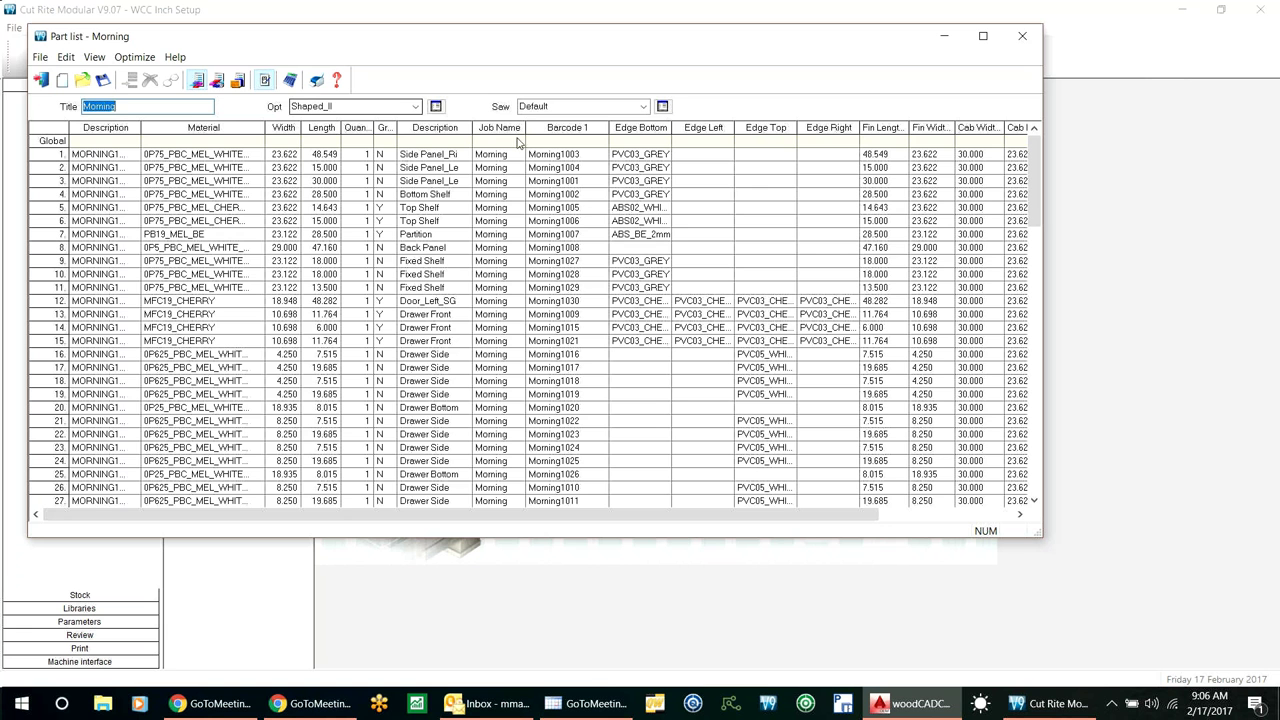
Step: View the drawing of the first part, MORNING1003, and return to the part list's global row
double_click(100, 154)
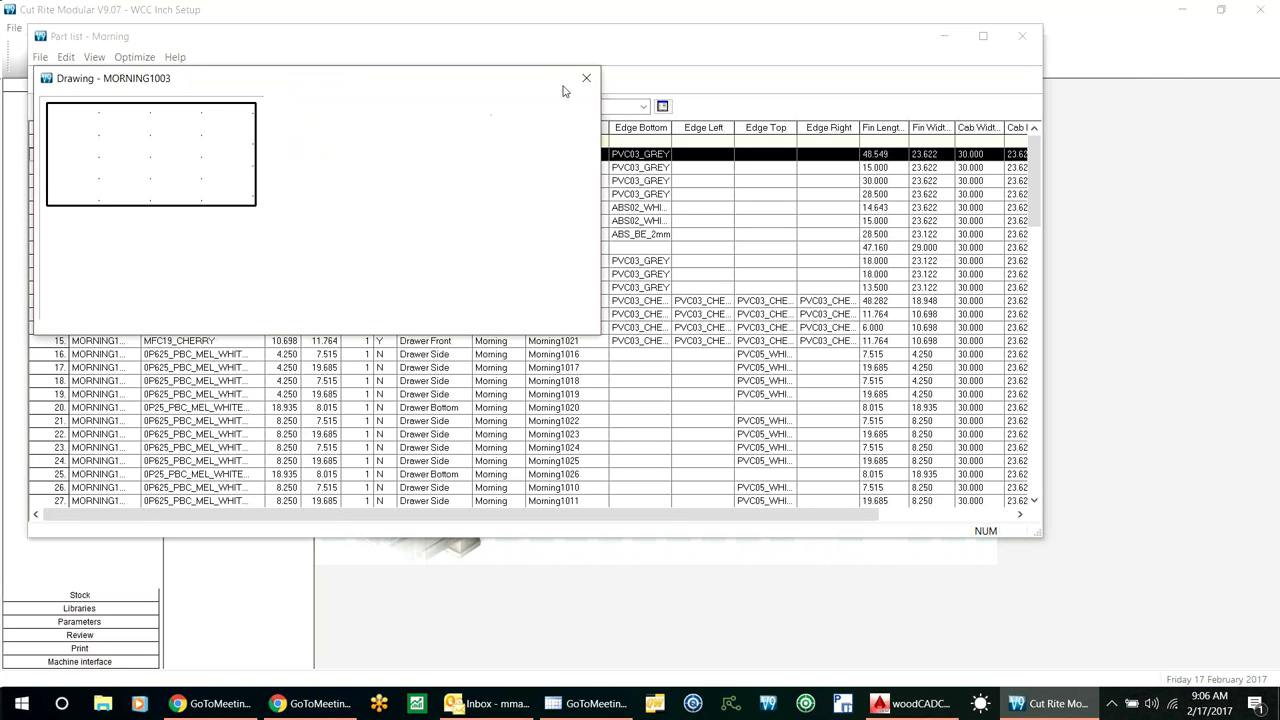
mouse_move(351, 82)
left_mouse_down()
mouse_move(549, 346)
mouse_move(614, 468)
mouse_move(531, 494)
mouse_move(438, 313)
mouse_move(501, 640)
left_mouse_up()
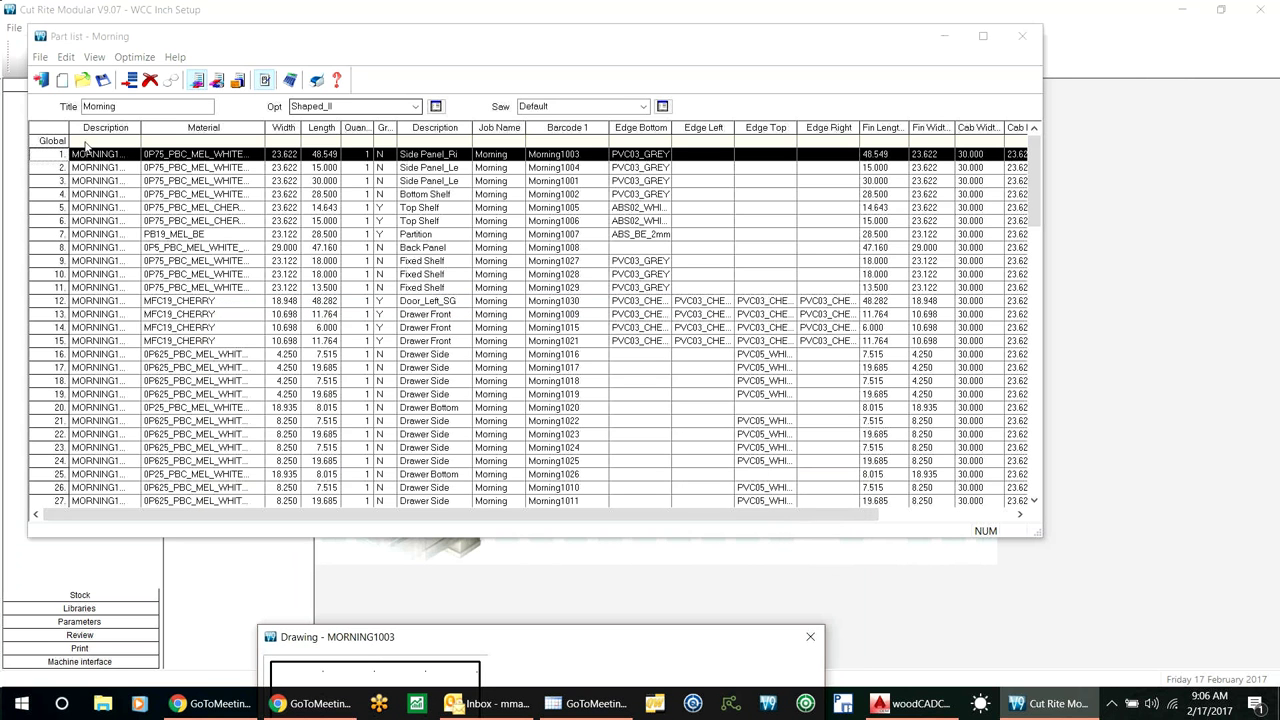
left_click(86, 146)
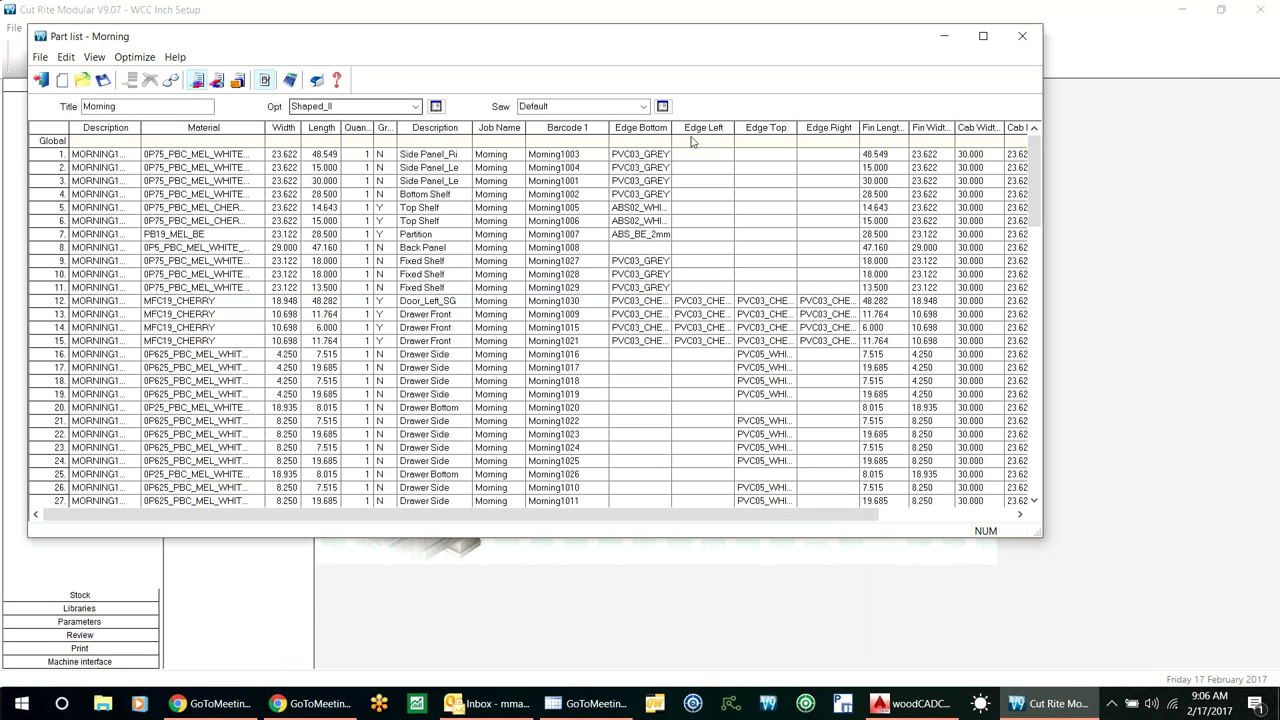
Step: Look through the saw options and the materials library for the part list, keeping the current selections
left_click(642, 106)
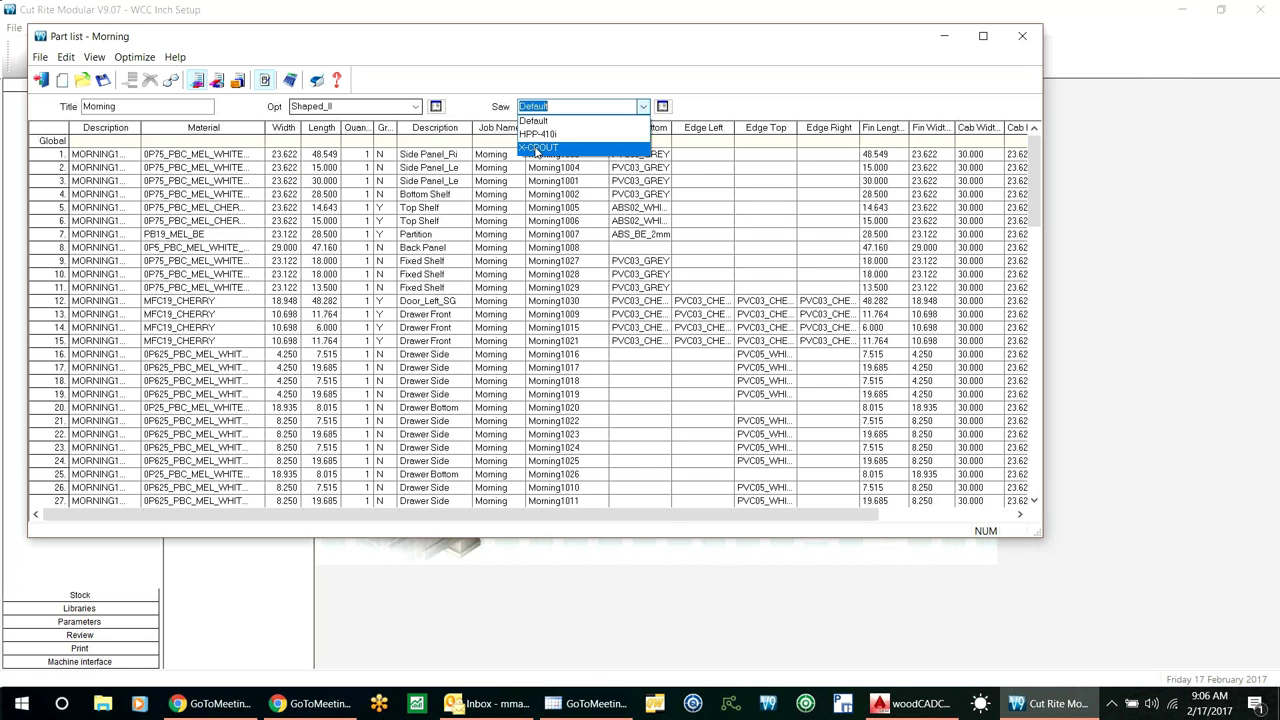
left_click(707, 145)
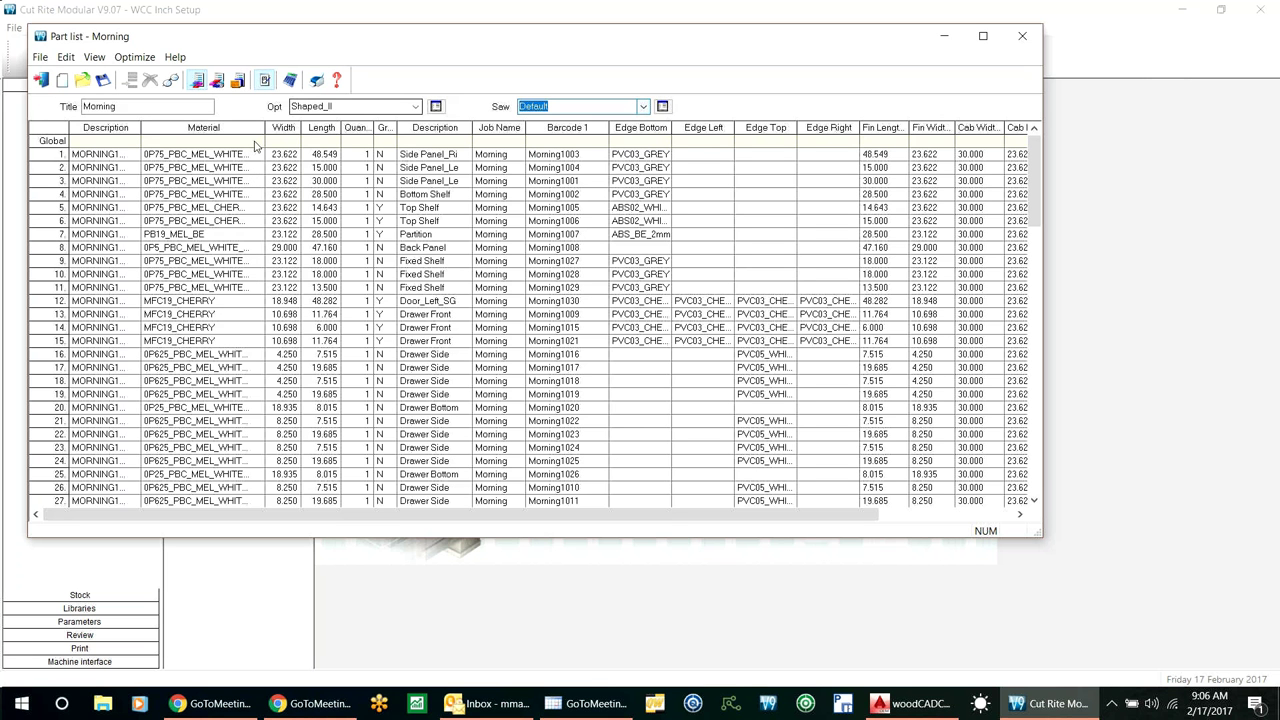
left_click(256, 140)
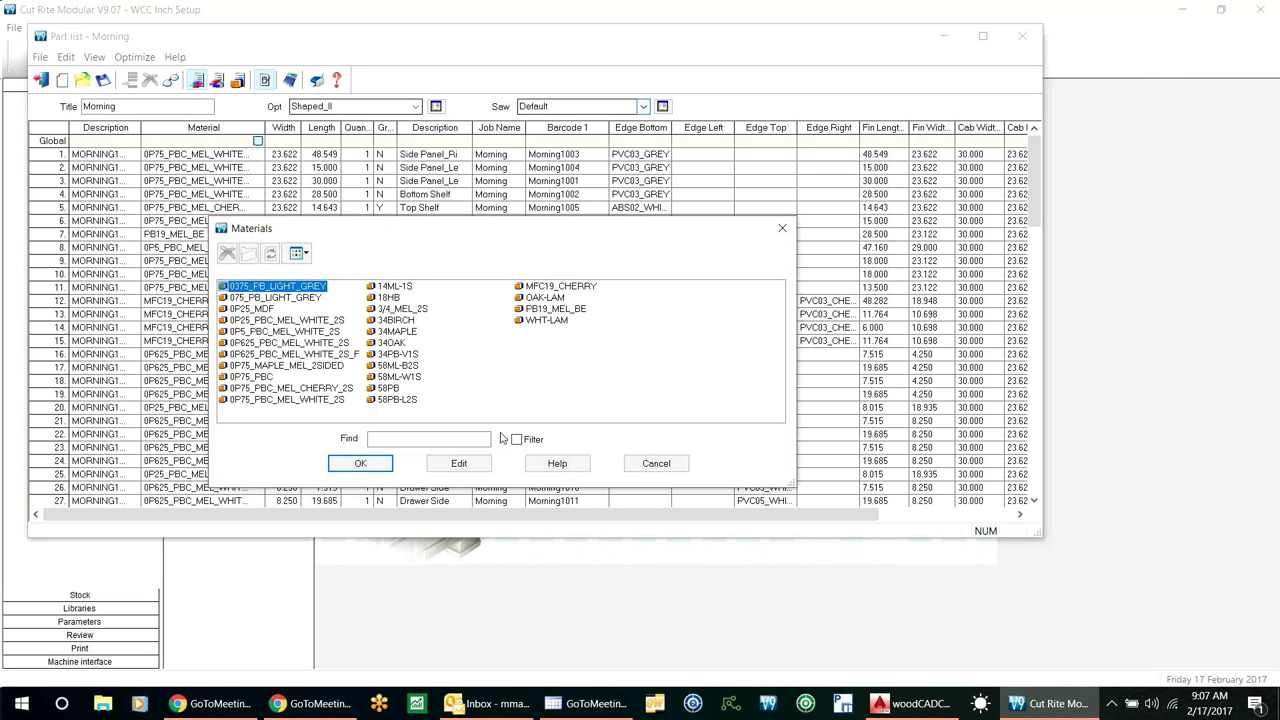
left_click(660, 465)
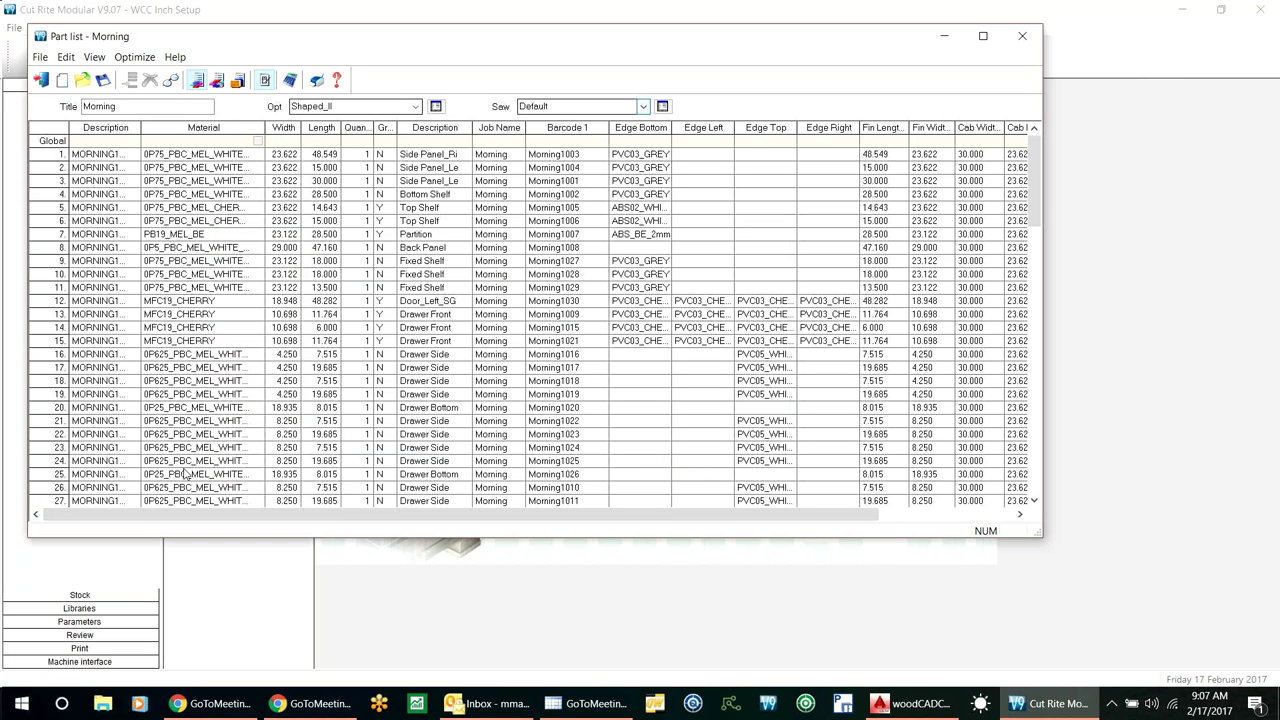
Step: Try to optimize the Morning part list, cancel the attempt, and set the global material for all parts to WHT-LAM
left_click(290, 81)
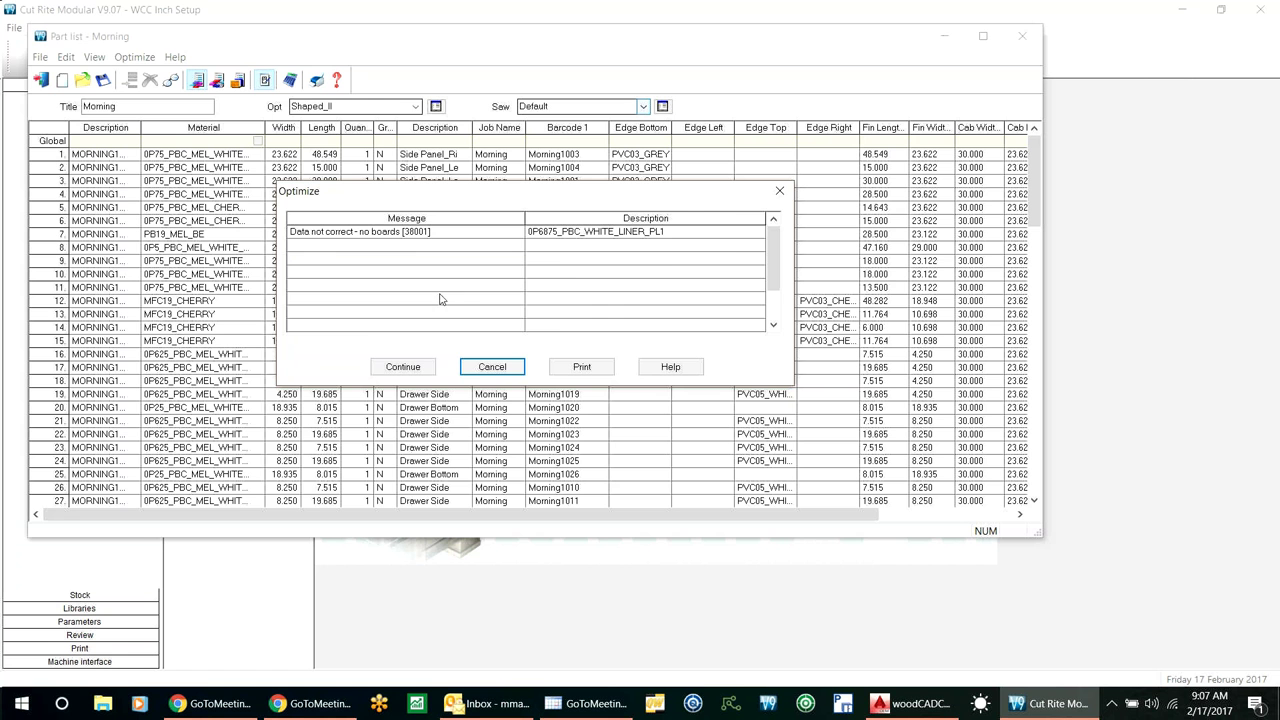
left_click(501, 367)
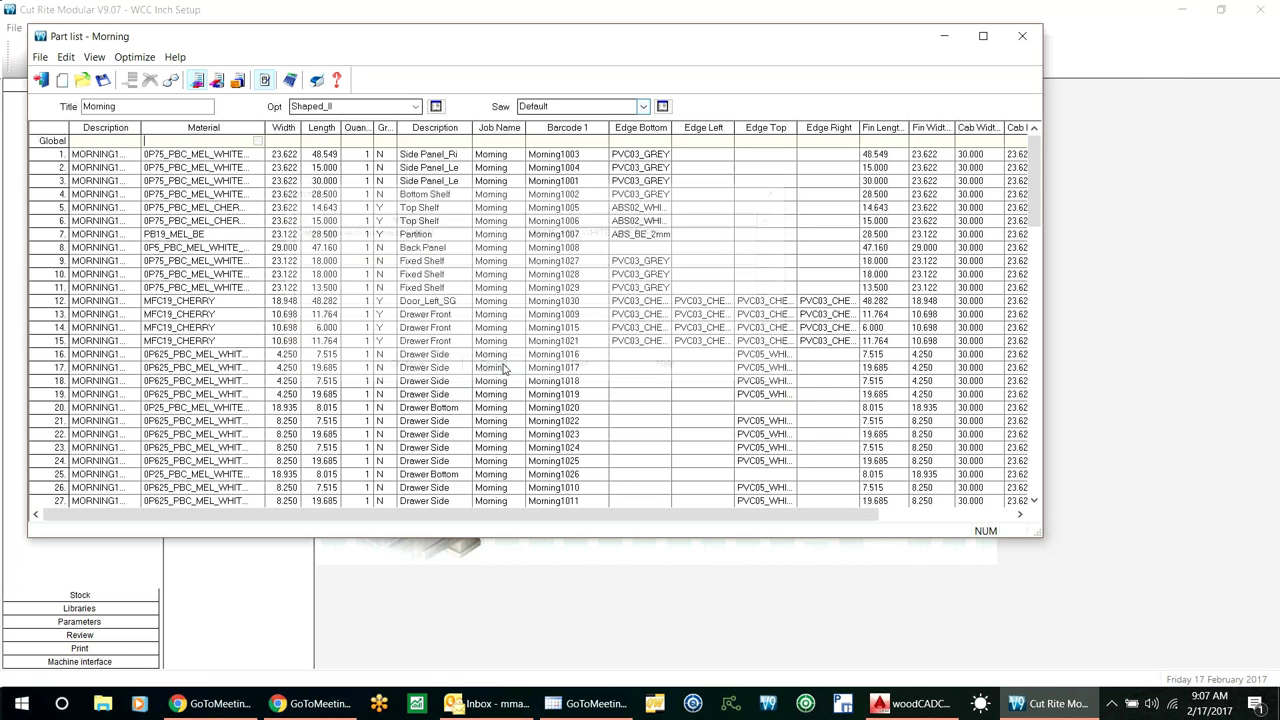
left_click(257, 141)
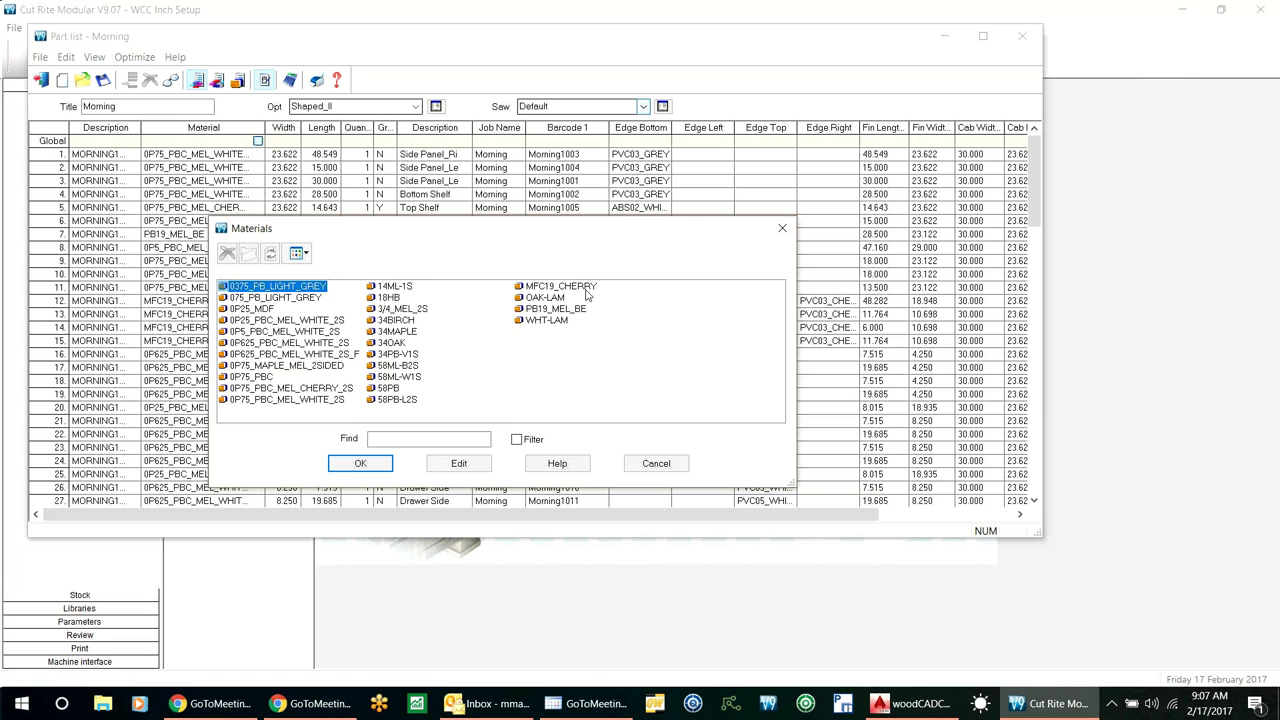
left_click(545, 320)
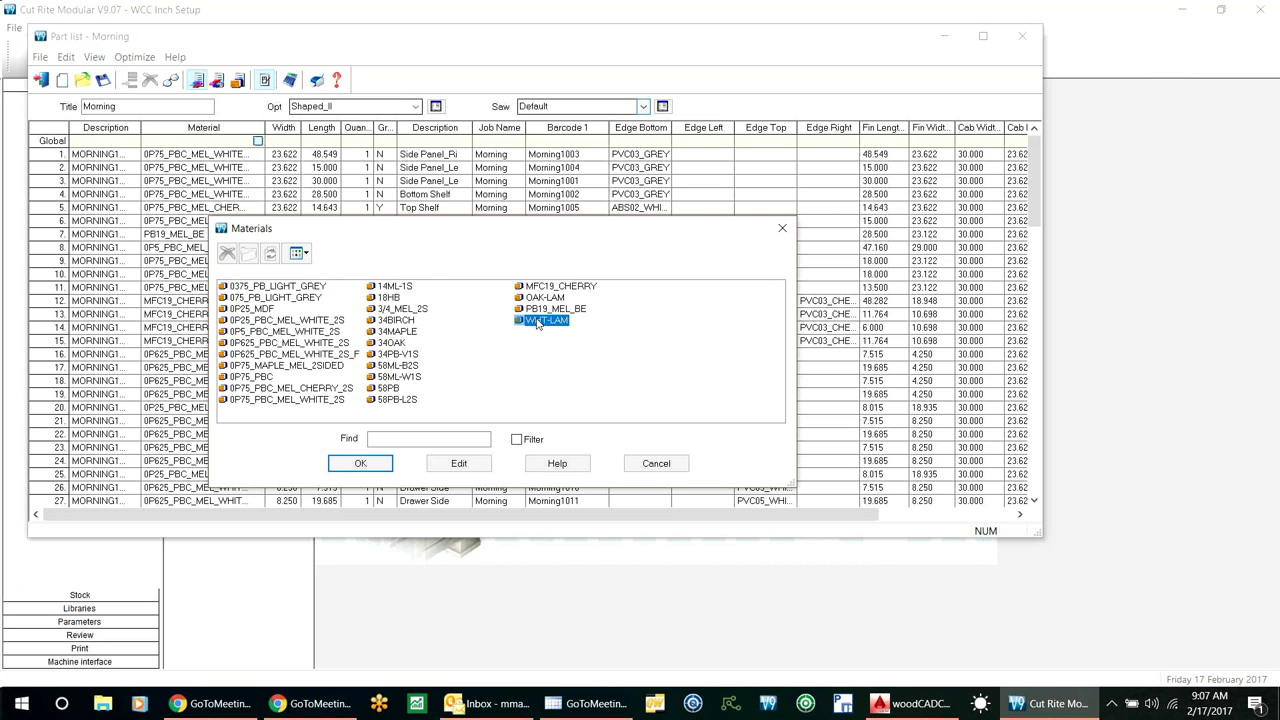
left_click(358, 466)
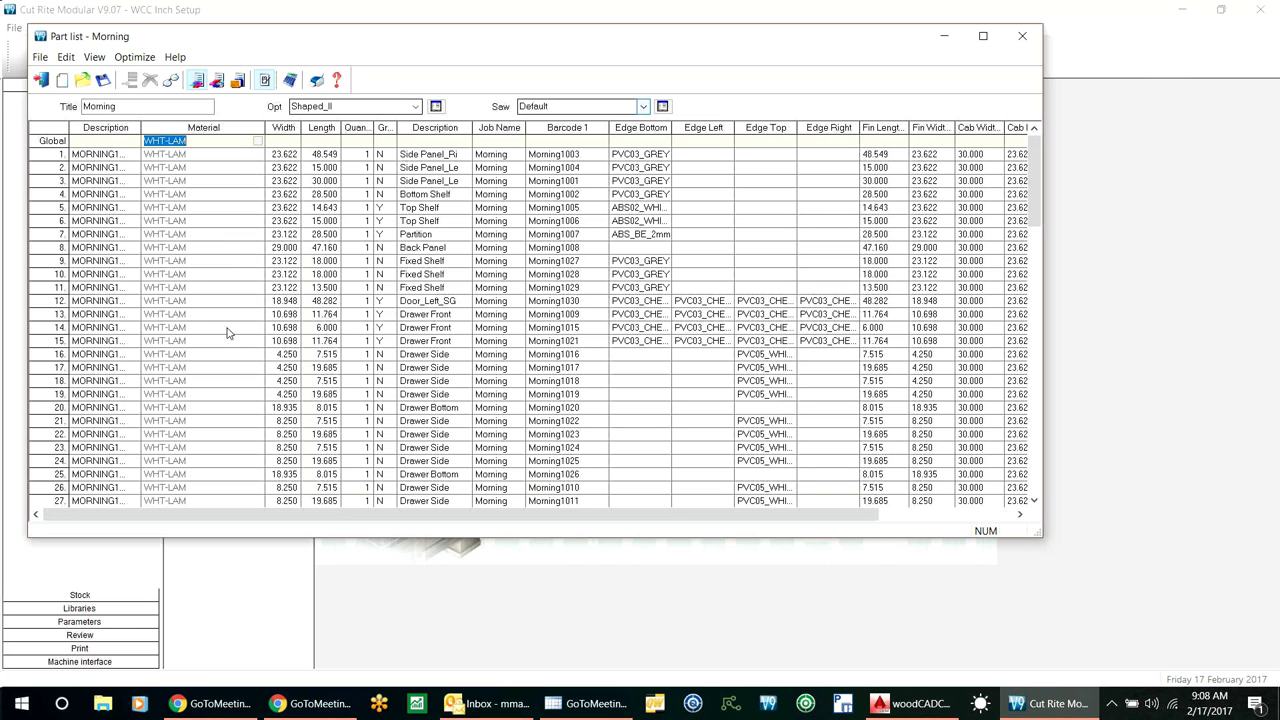
Step: Optimize the Morning part list and bring up the management summary of its run
left_click(291, 82)
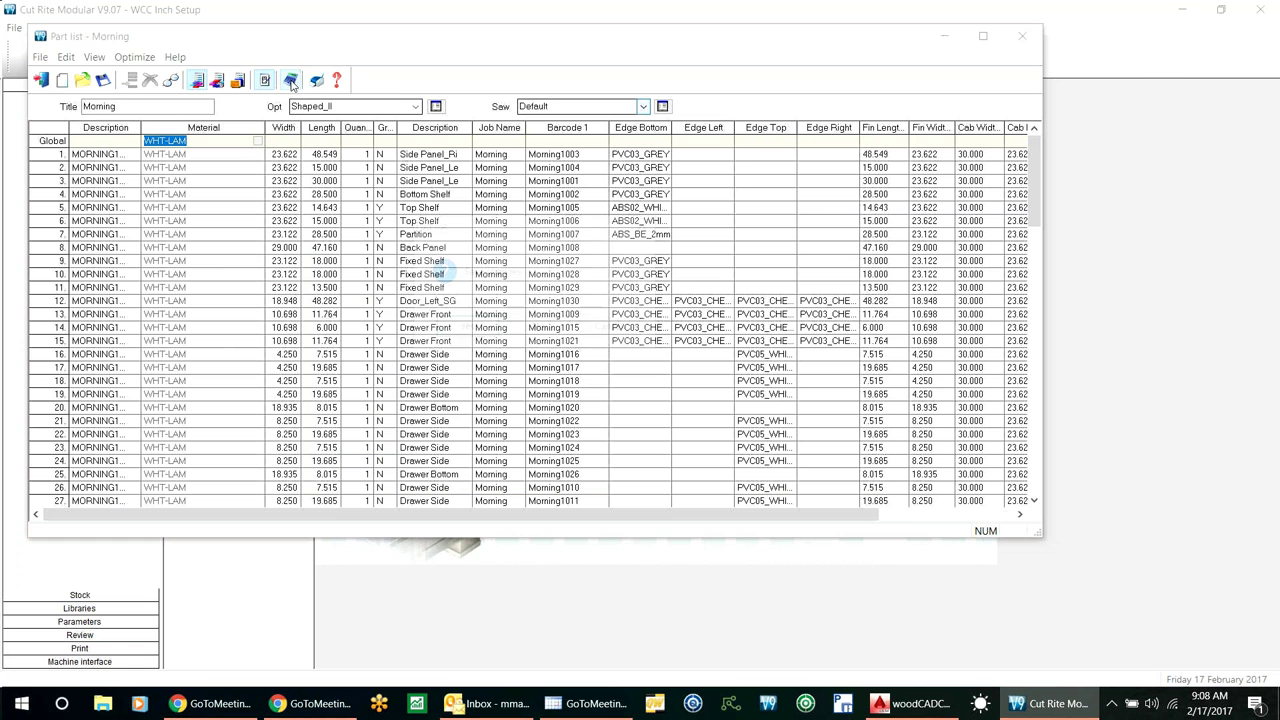
left_click(474, 335)
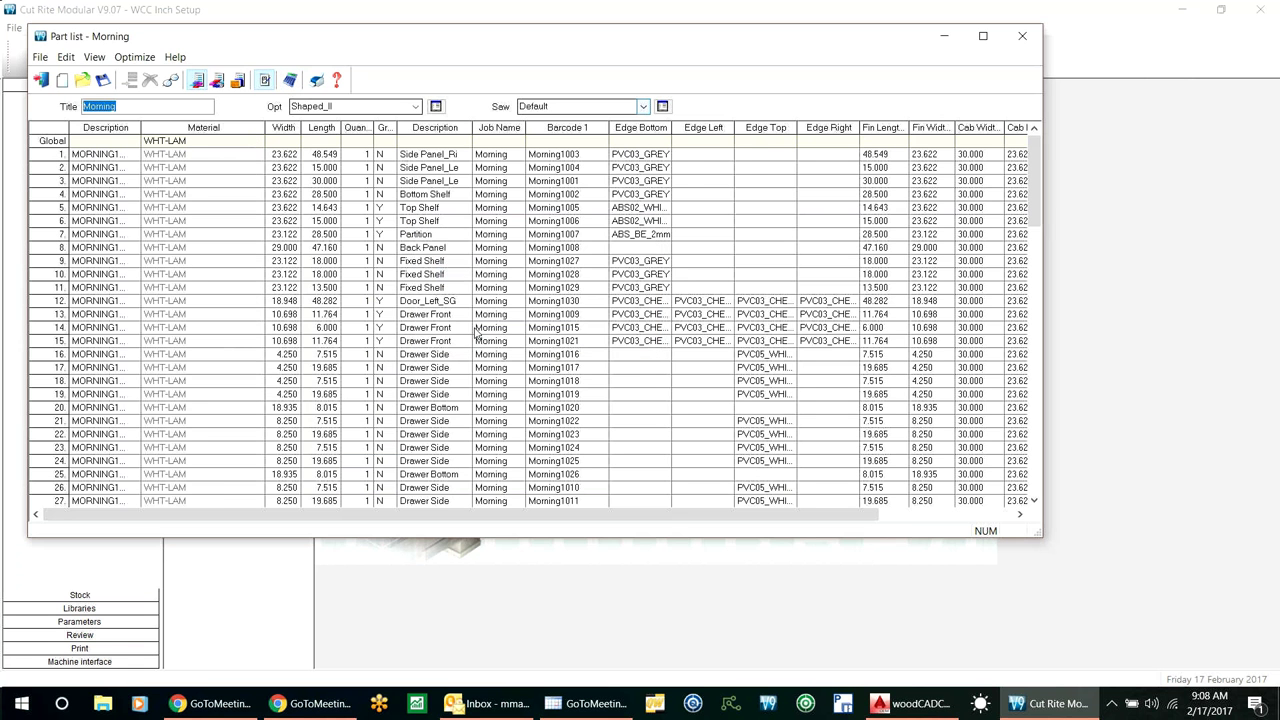
left_click(491, 367)
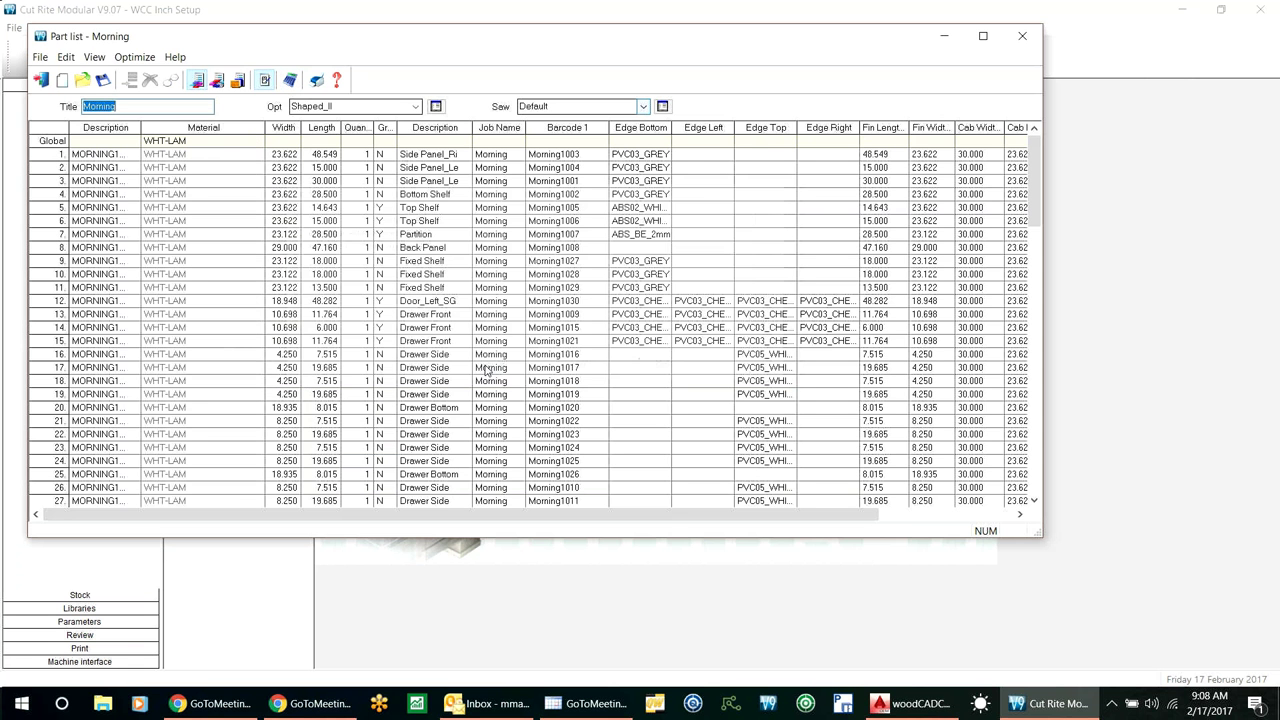
left_click(237, 82)
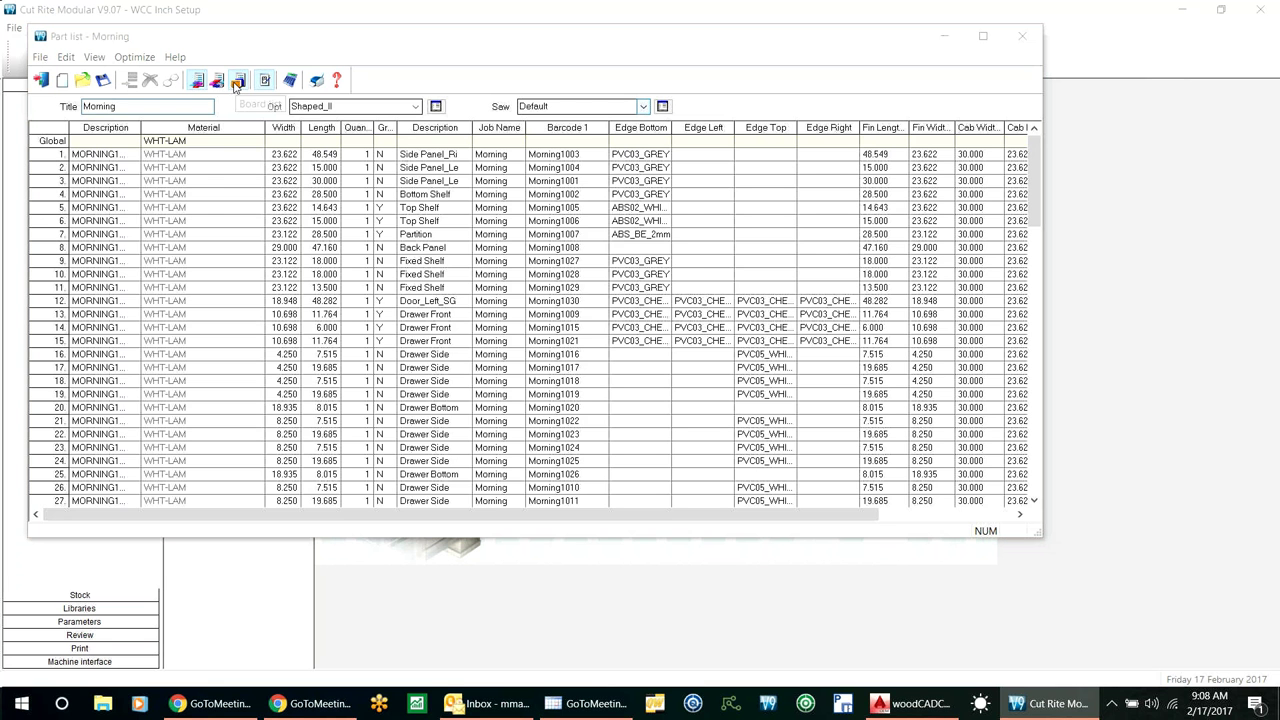
left_click(552, 330)
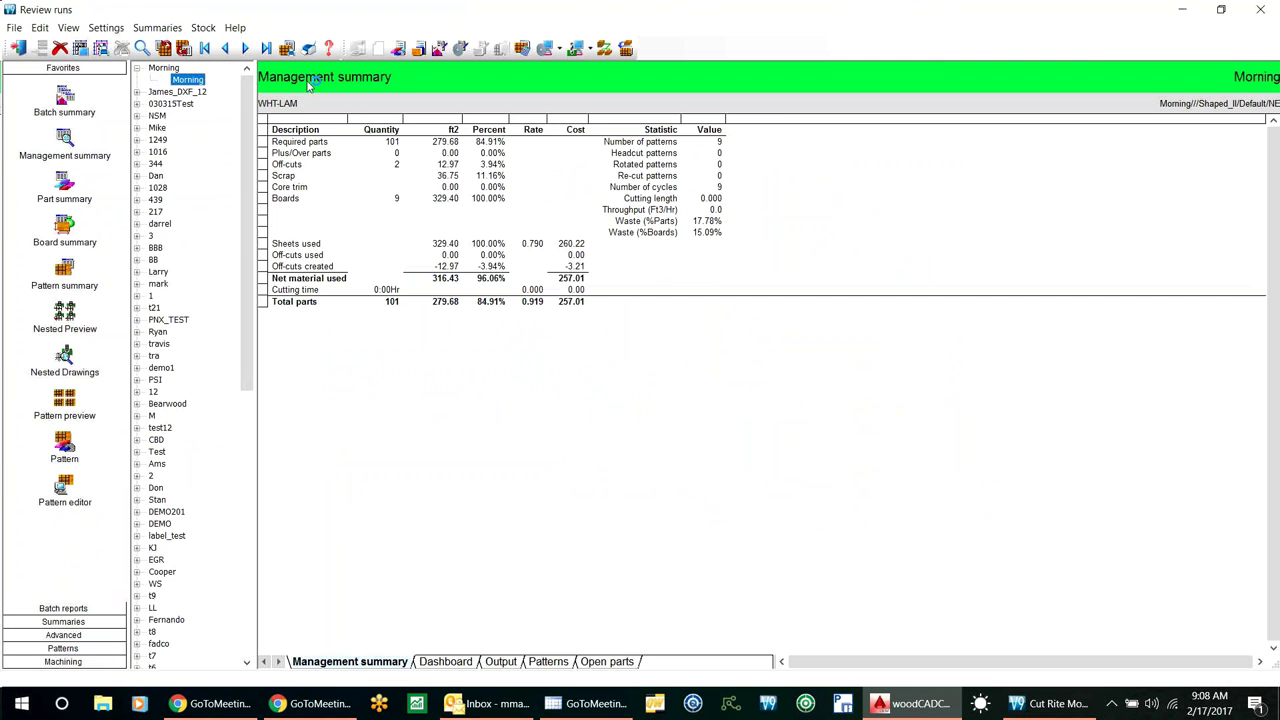
Step: Review the Morning run's batch, management, part and board summaries, and examine the nested preview of its cutting patterns
left_click(63, 113)
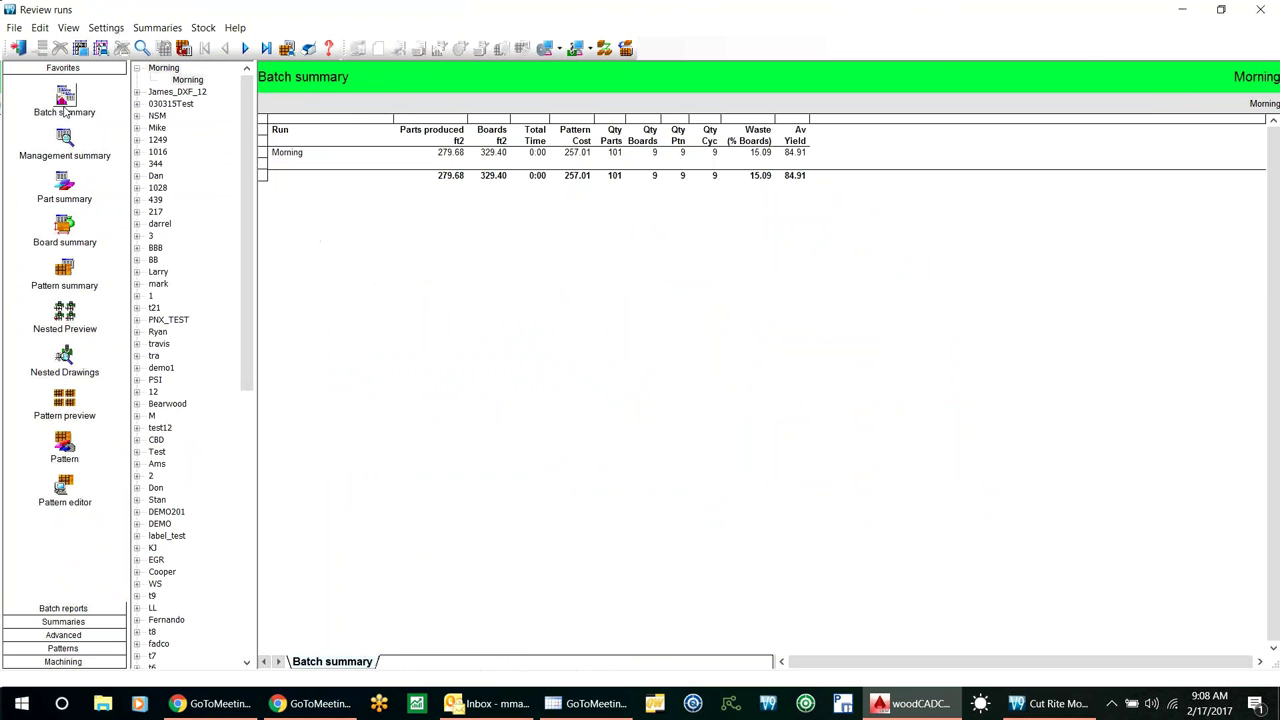
left_click(64, 150)
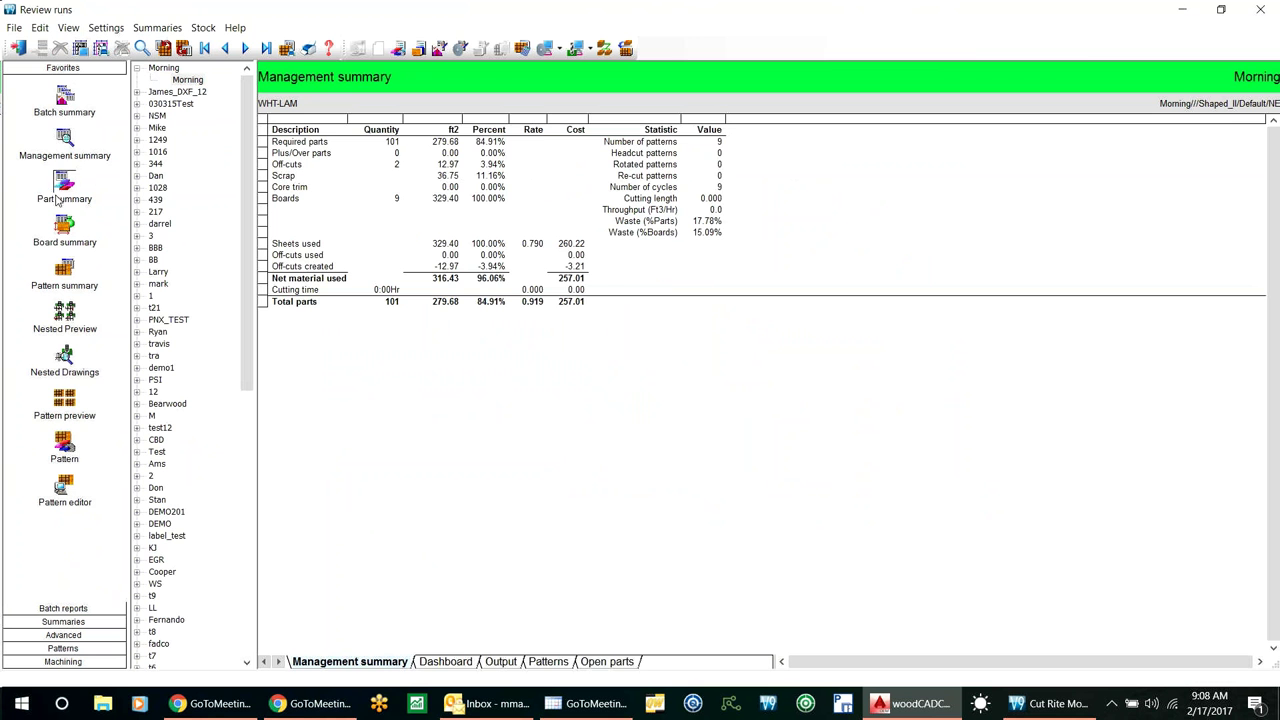
left_click(58, 197)
left_click(63, 232)
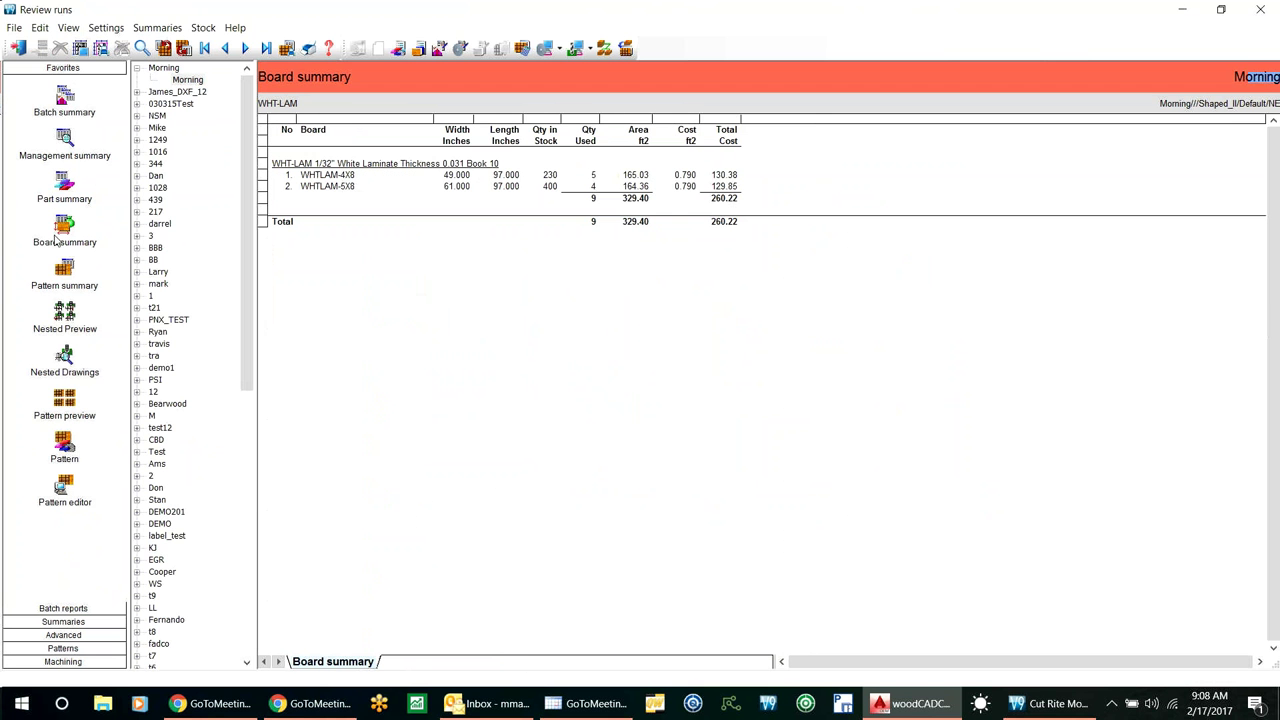
left_click(68, 322)
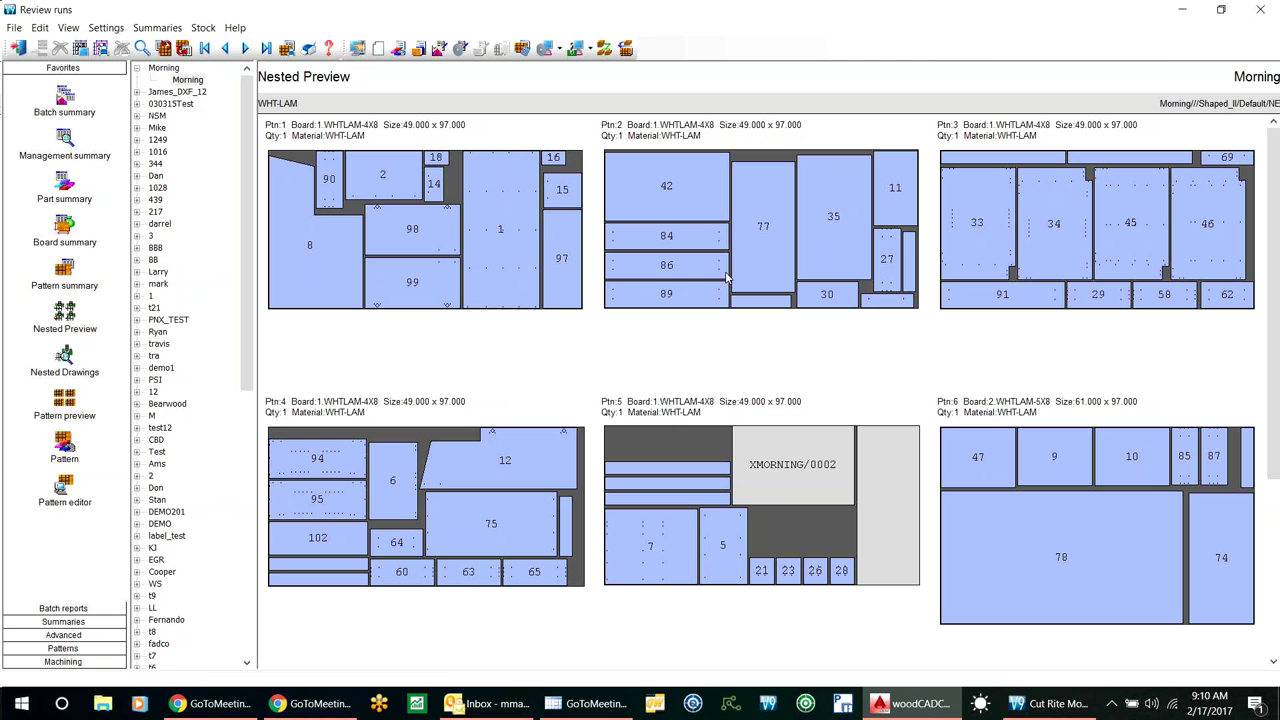
Step: Close the run review, exit Cut Rite Modular without making a backup, and return to the woodCADCAM drawing
left_click(1261, 13)
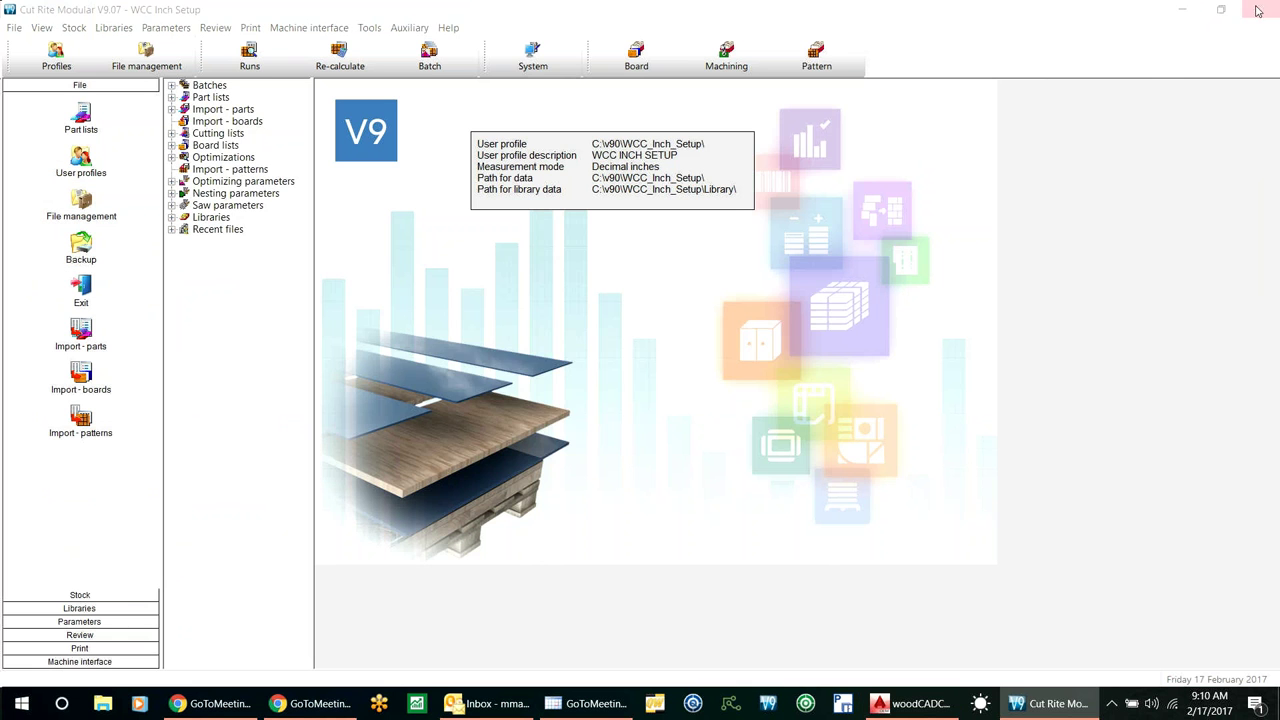
left_click(1258, 10)
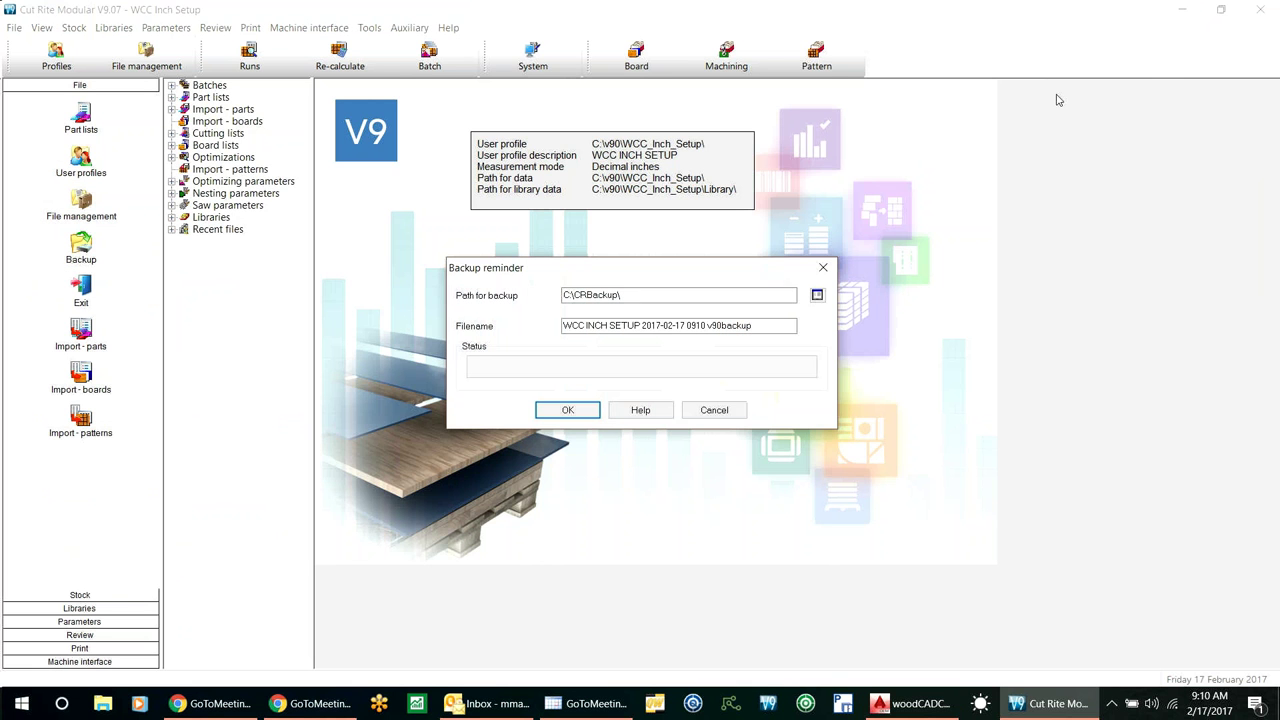
left_click(714, 410)
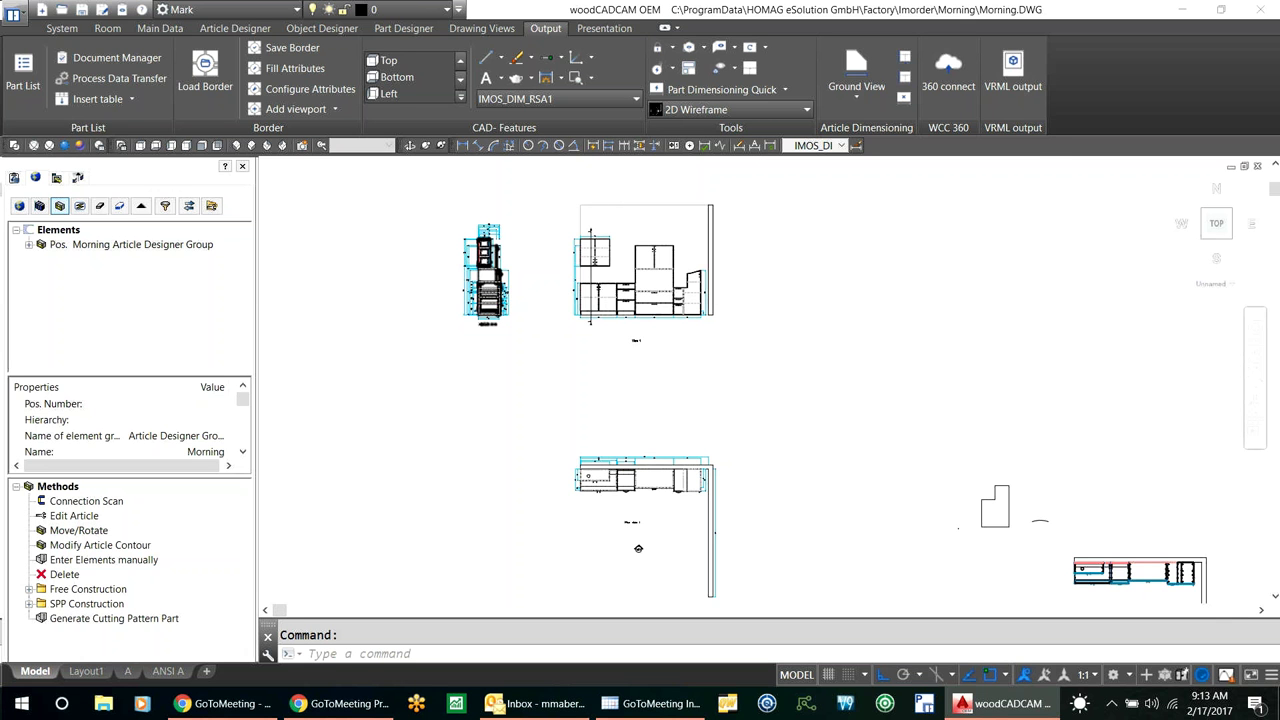
Step: Examine the cabinet construction and dimensions in the Section A-A view of the drawing
scroll(481, 297, "up", 3)
middle_click_drag(481, 297, 530, 450)
scroll(550, 471, "up", 4)
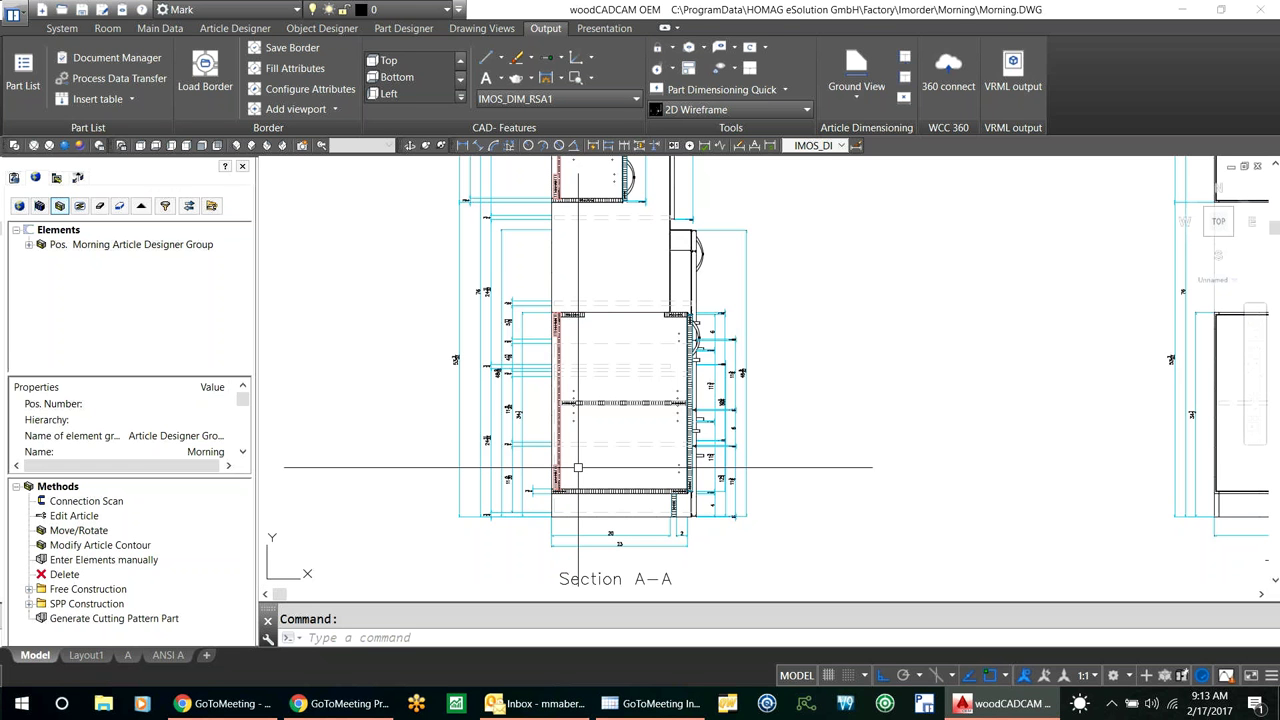
Step: Switch to File Explorer and open the Morning order folder under HOMAG eSolution GmbH, Factory, Imorder
scroll(578, 468, "up", 4)
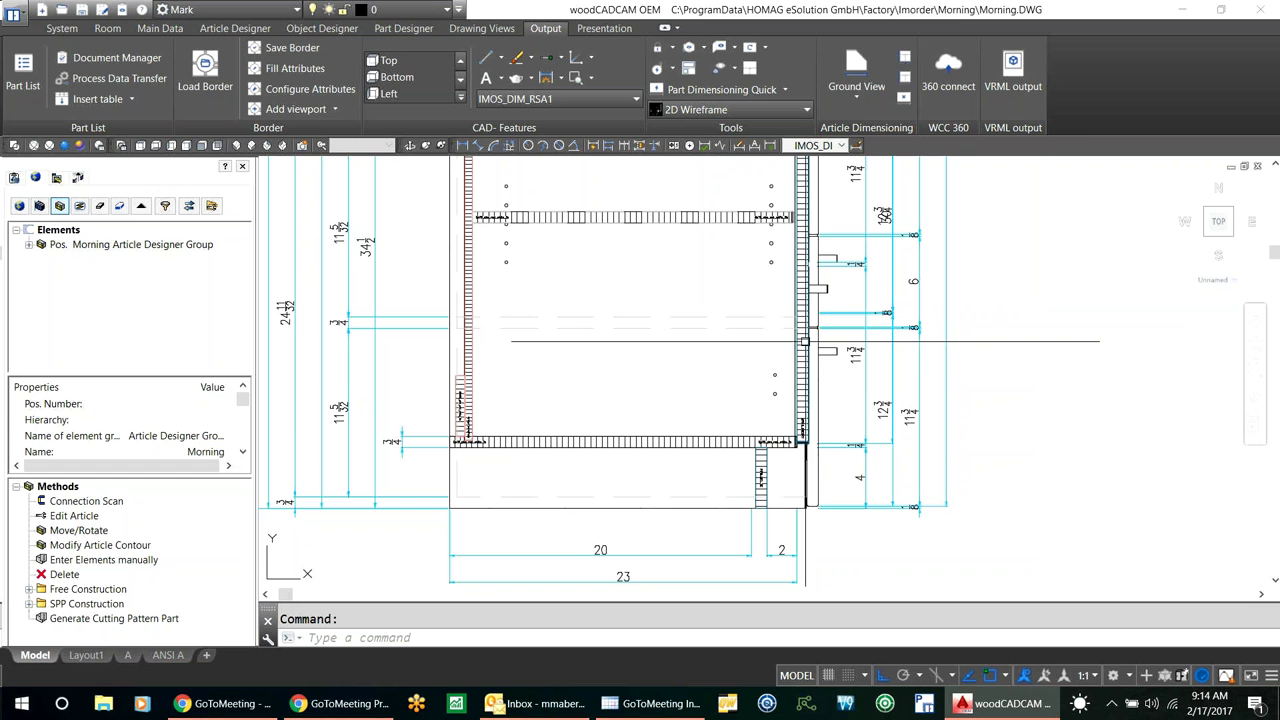
right_click(20, 709)
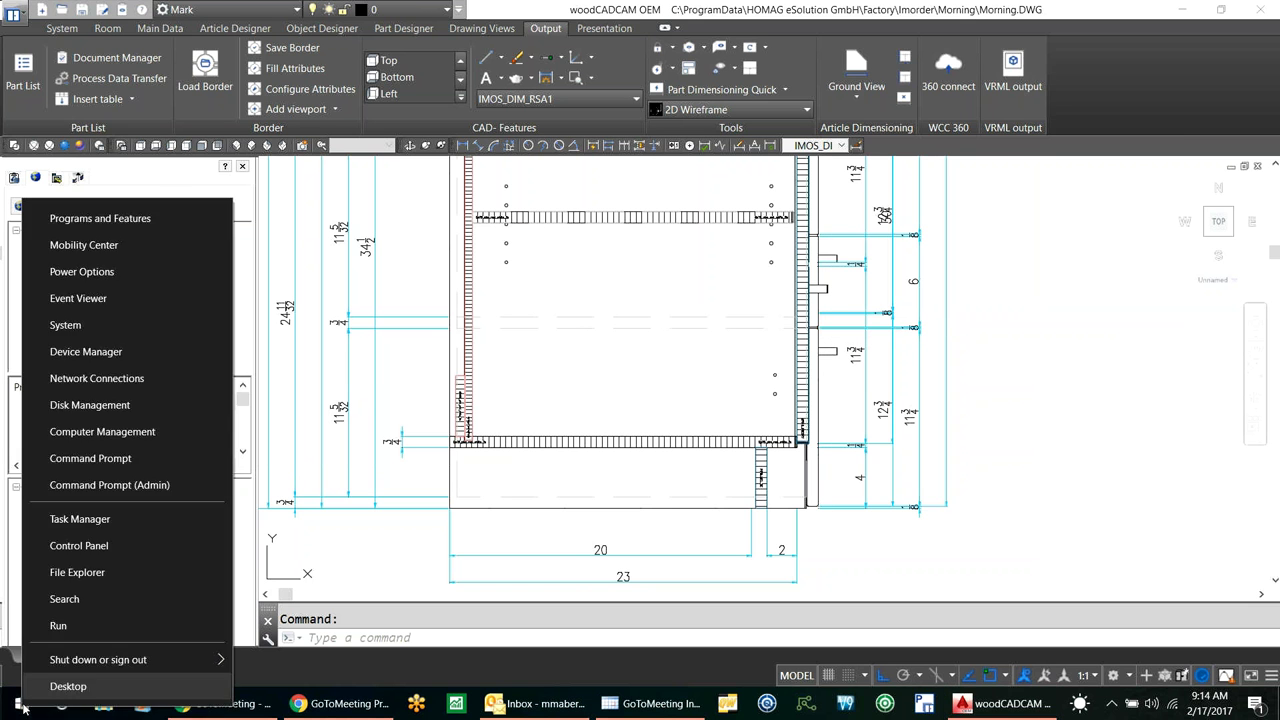
left_click(80, 574)
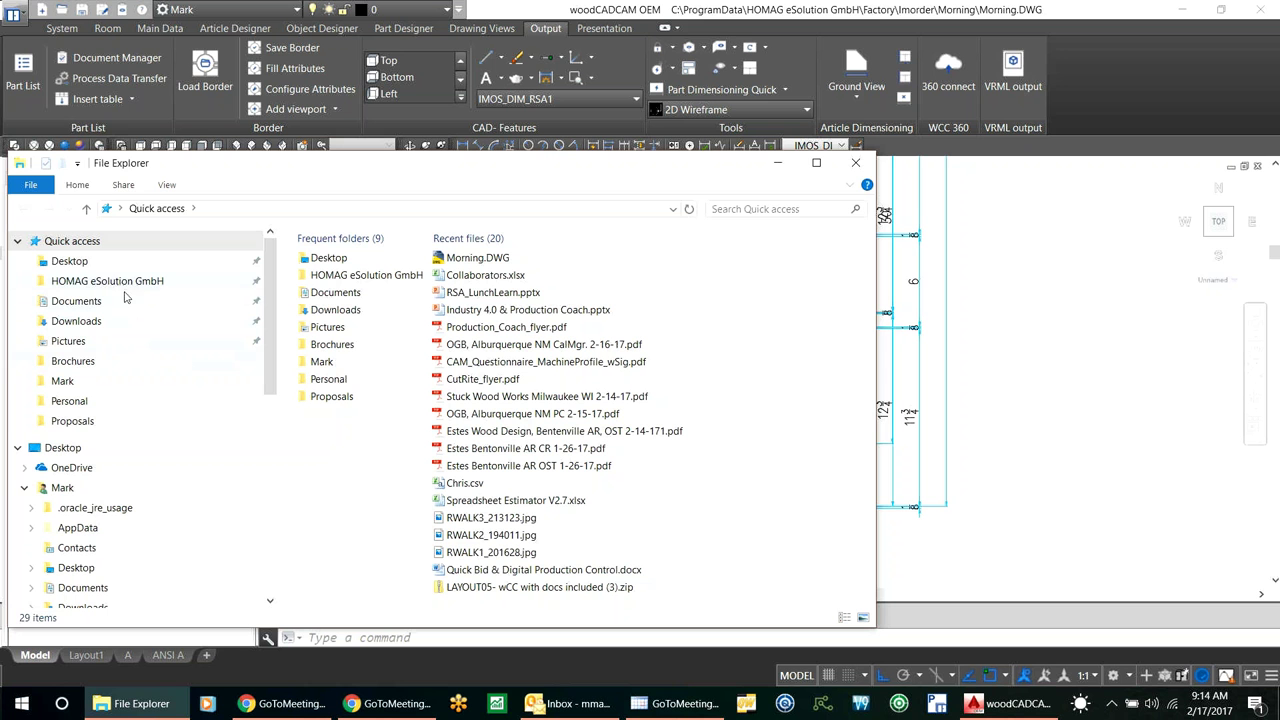
double_click(335, 280)
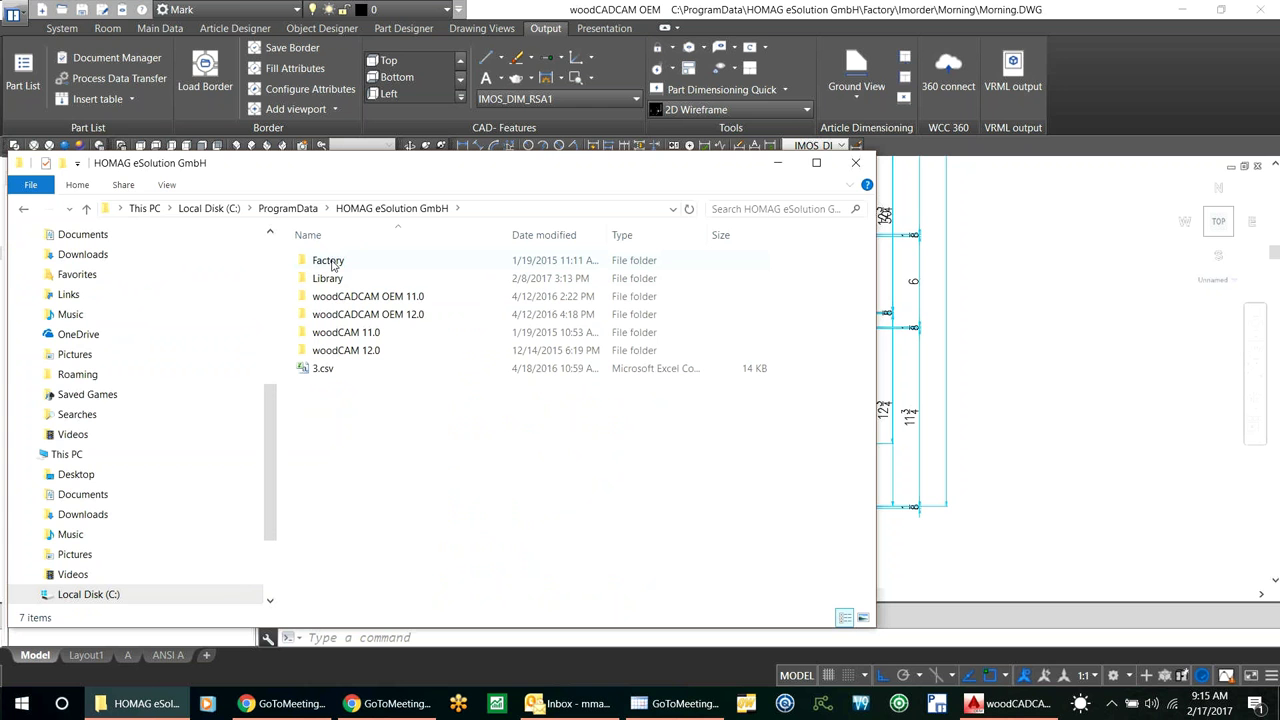
mouse_move(333, 264)
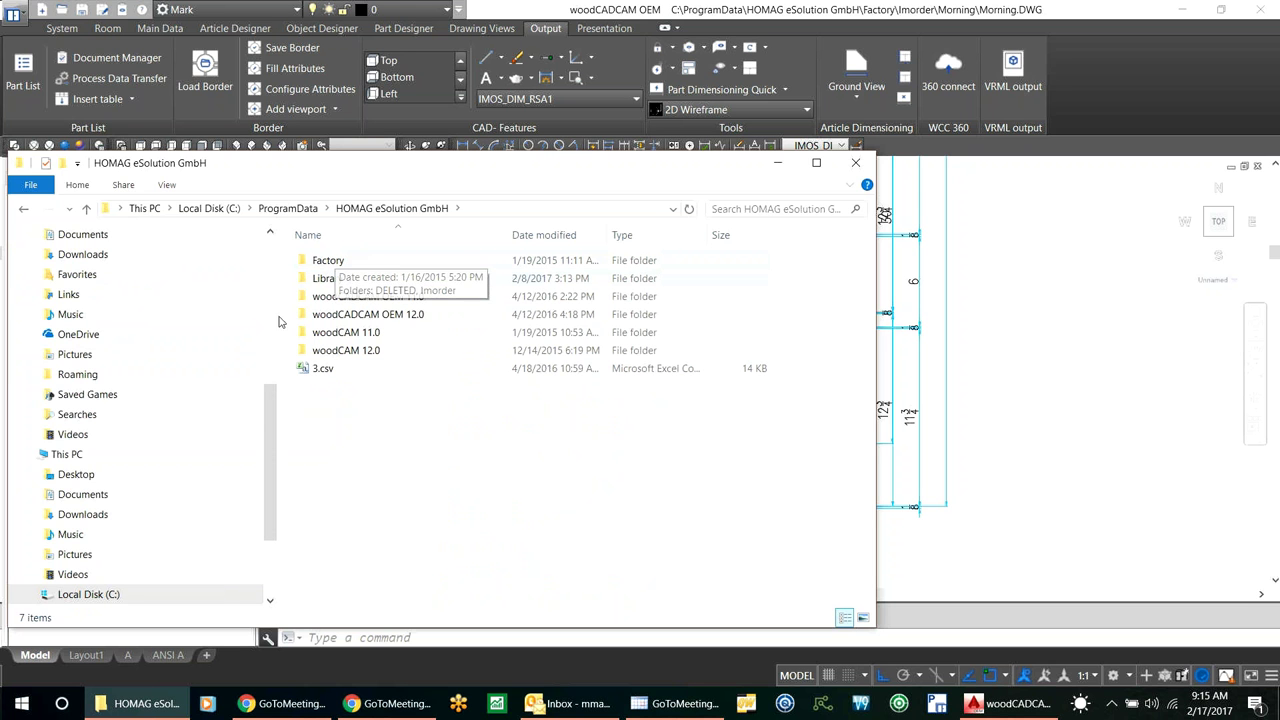
double_click(323, 262)
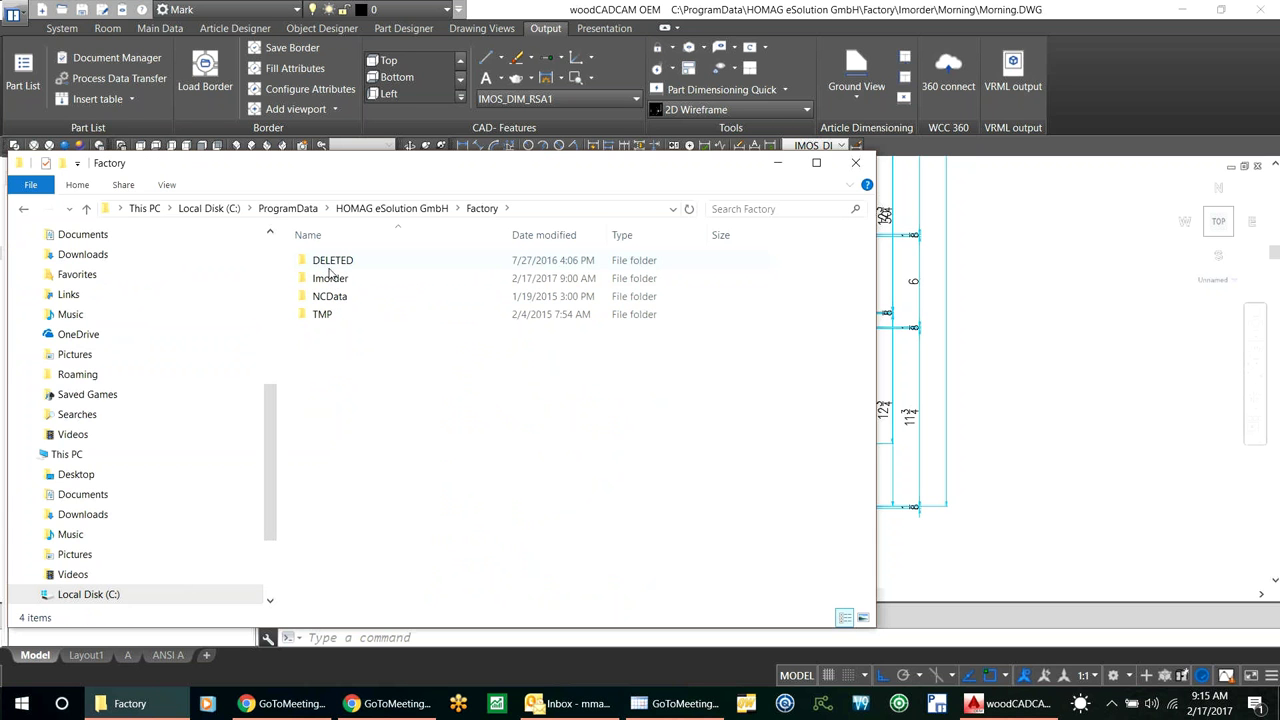
double_click(325, 281)
scroll(360, 380, "down", 8)
scroll(362, 387, "down", 4)
scroll(364, 389, "down", 3)
double_click(340, 403)
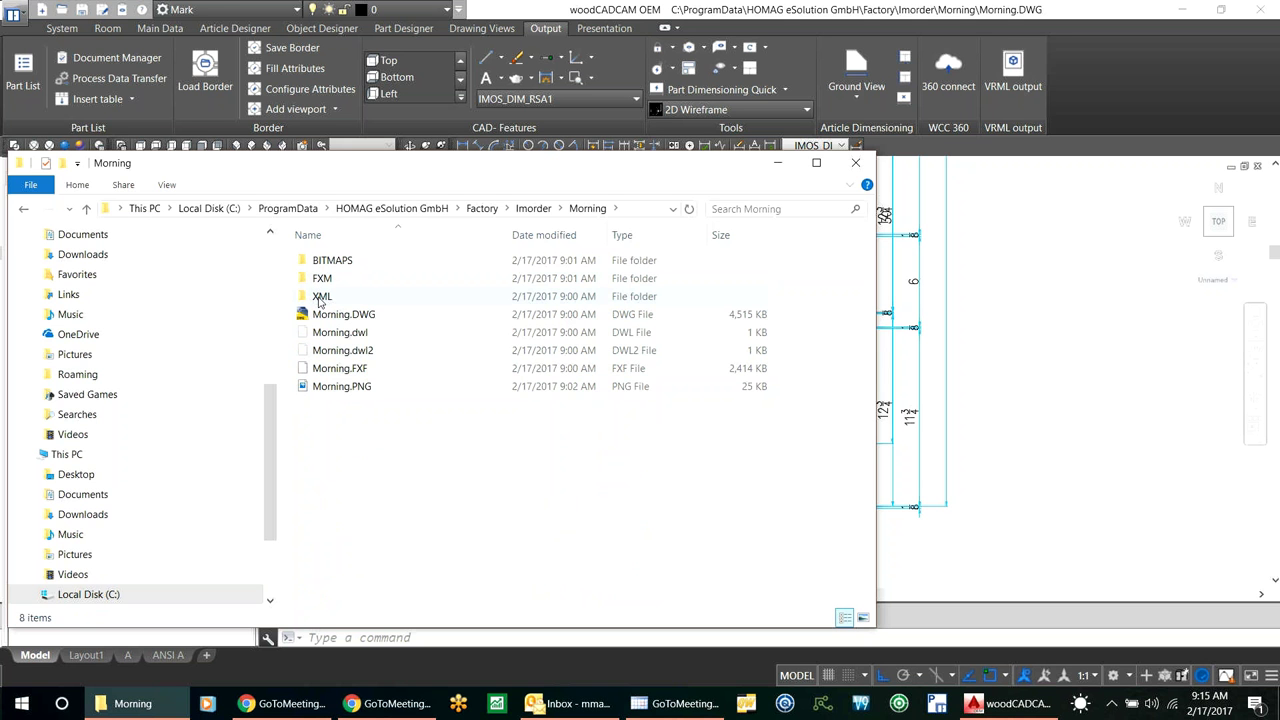
Step: Look through the XML, FXM and BITMAPS subfolders of the Morning order and return to the order folder
left_click(320, 298)
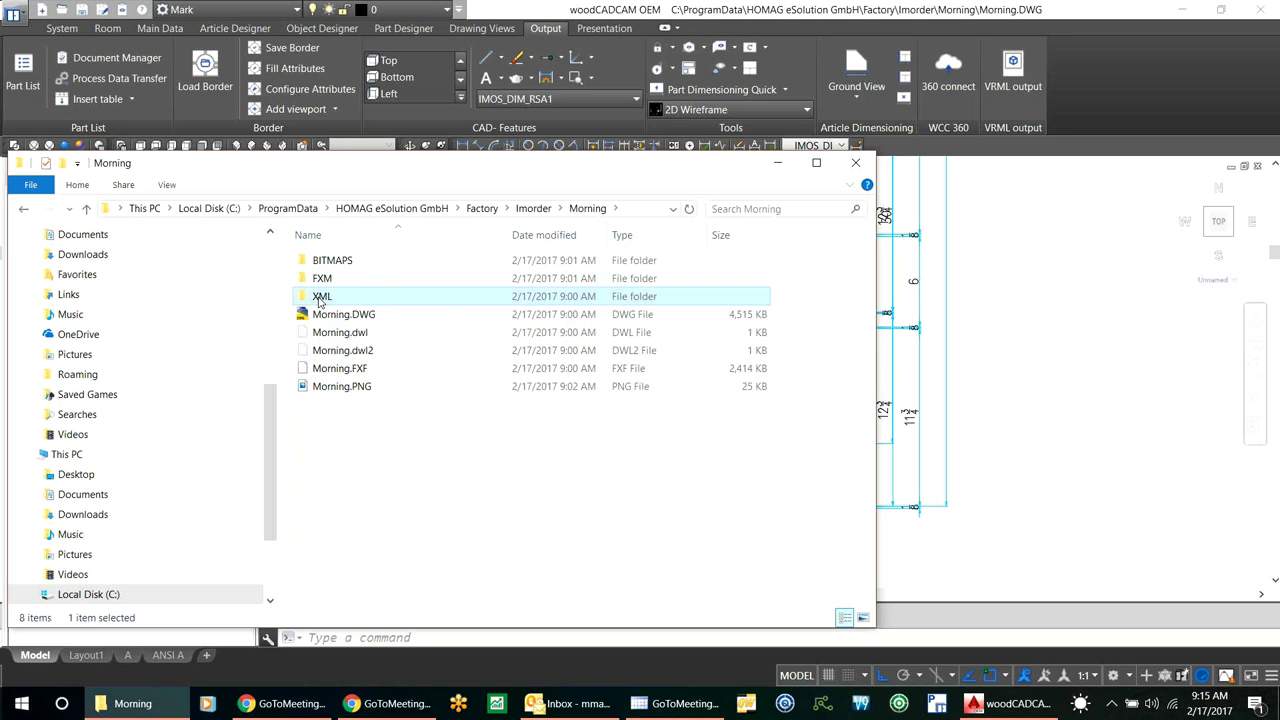
double_click(320, 296)
double_click(322, 260)
left_click(22, 209)
left_click(22, 209)
double_click(310, 279)
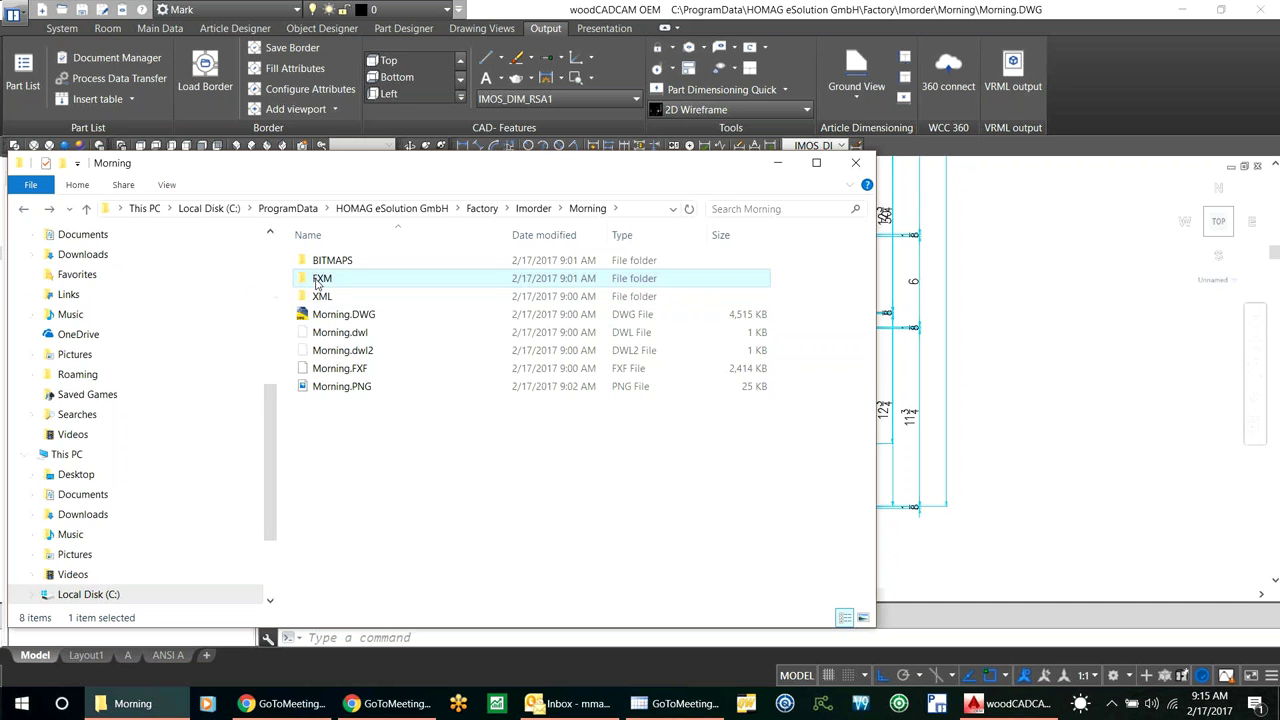
left_click(22, 209)
double_click(329, 262)
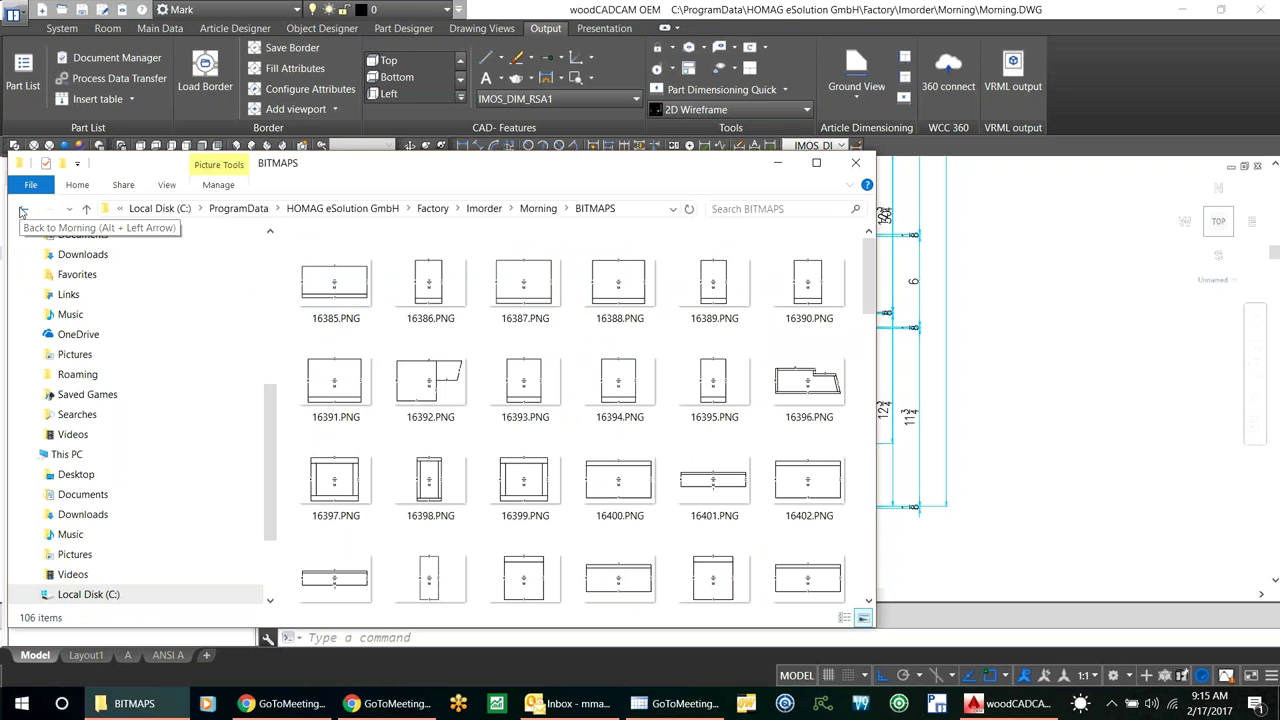
left_click(23, 212)
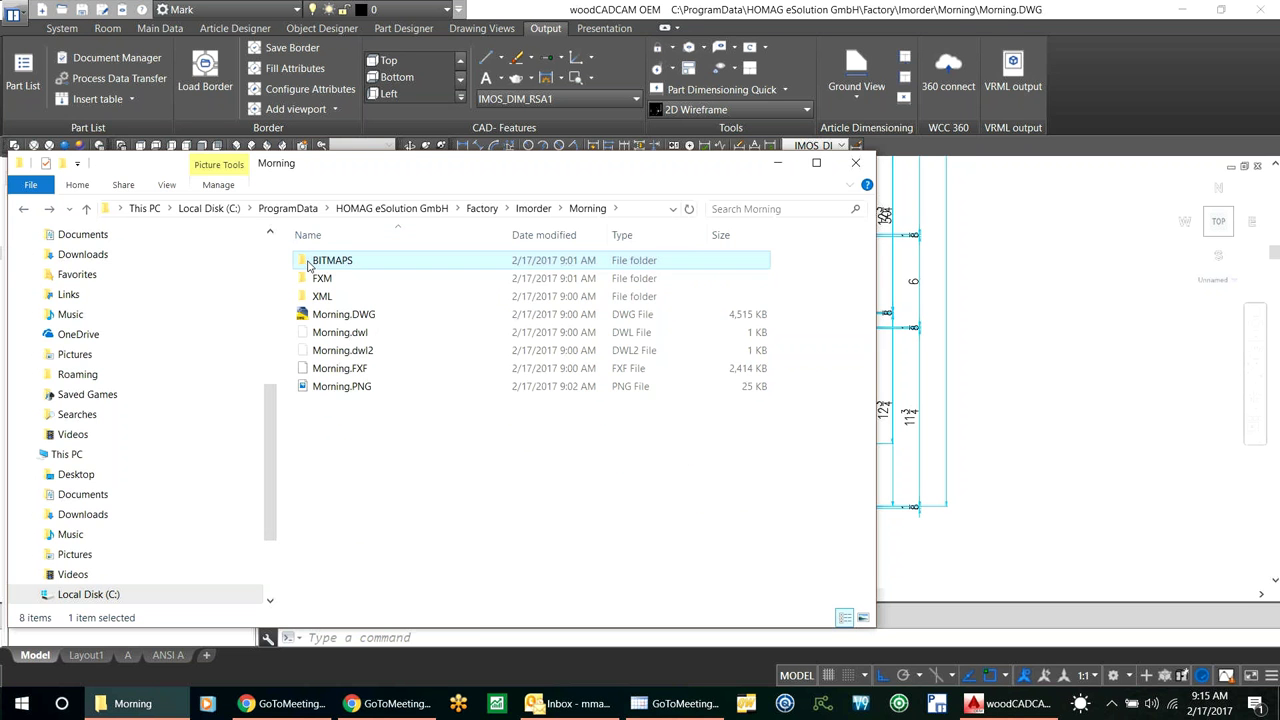
Step: Open the StandardMPR folder under Factory's NCData and review the MPR files stored in its 217 job folder
left_click(22, 209)
left_click(20, 210)
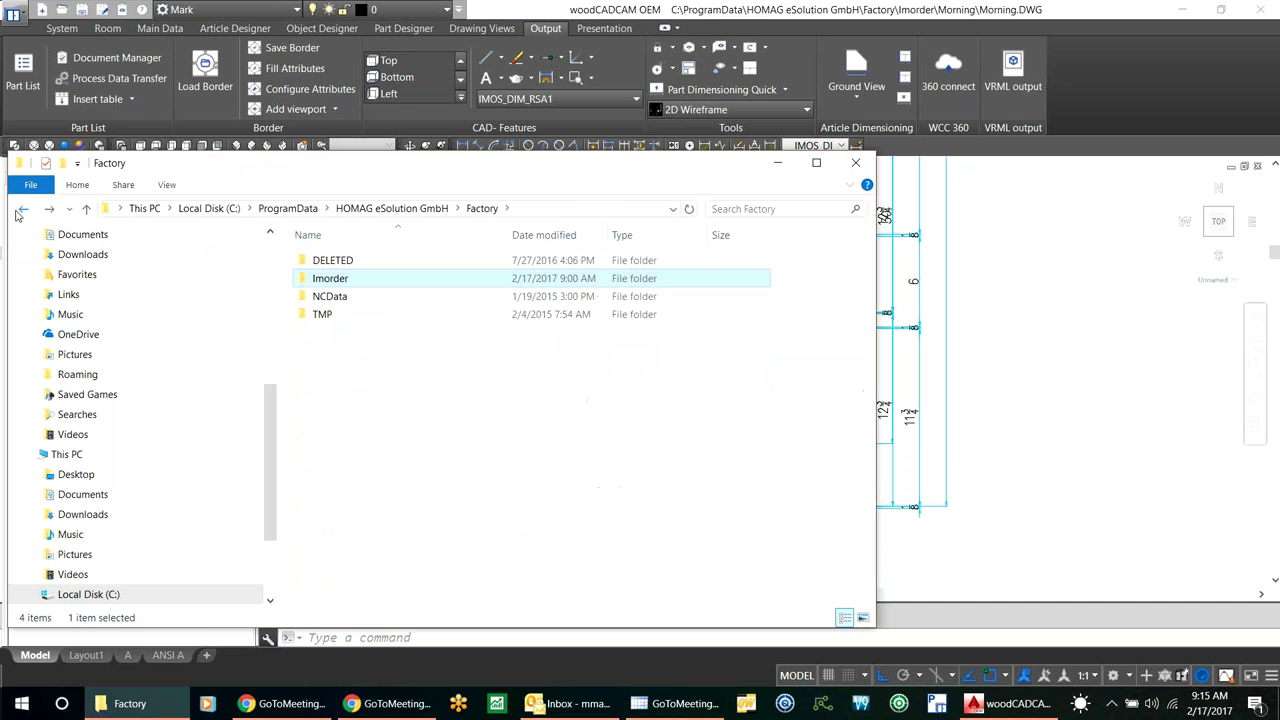
left_click(330, 296)
double_click(330, 296)
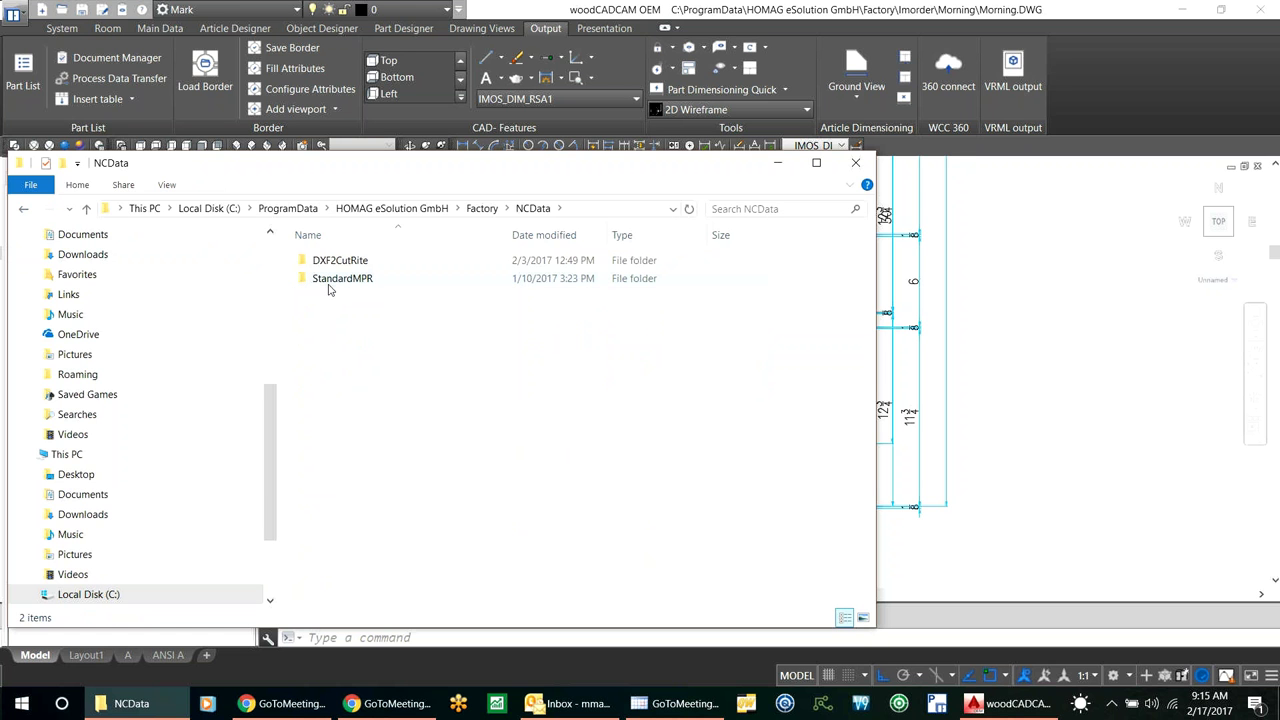
mouse_move(329, 287)
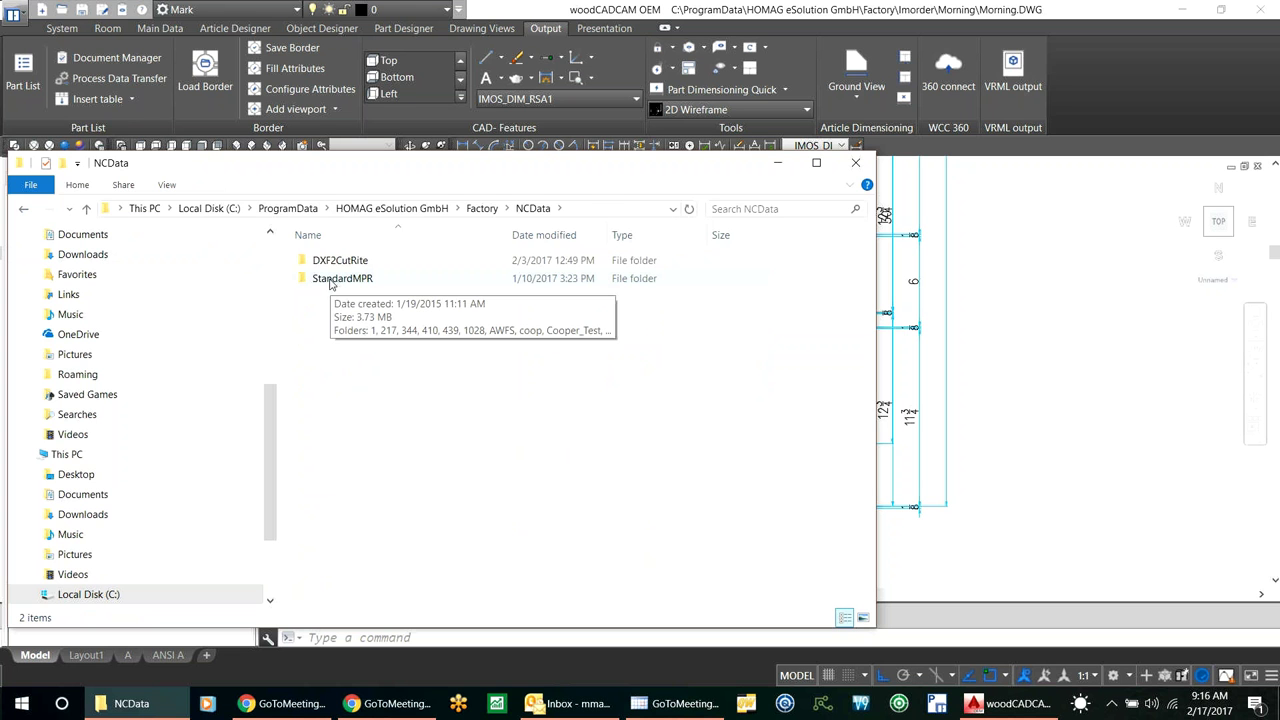
double_click(329, 281)
scroll(376, 356, "down", 3)
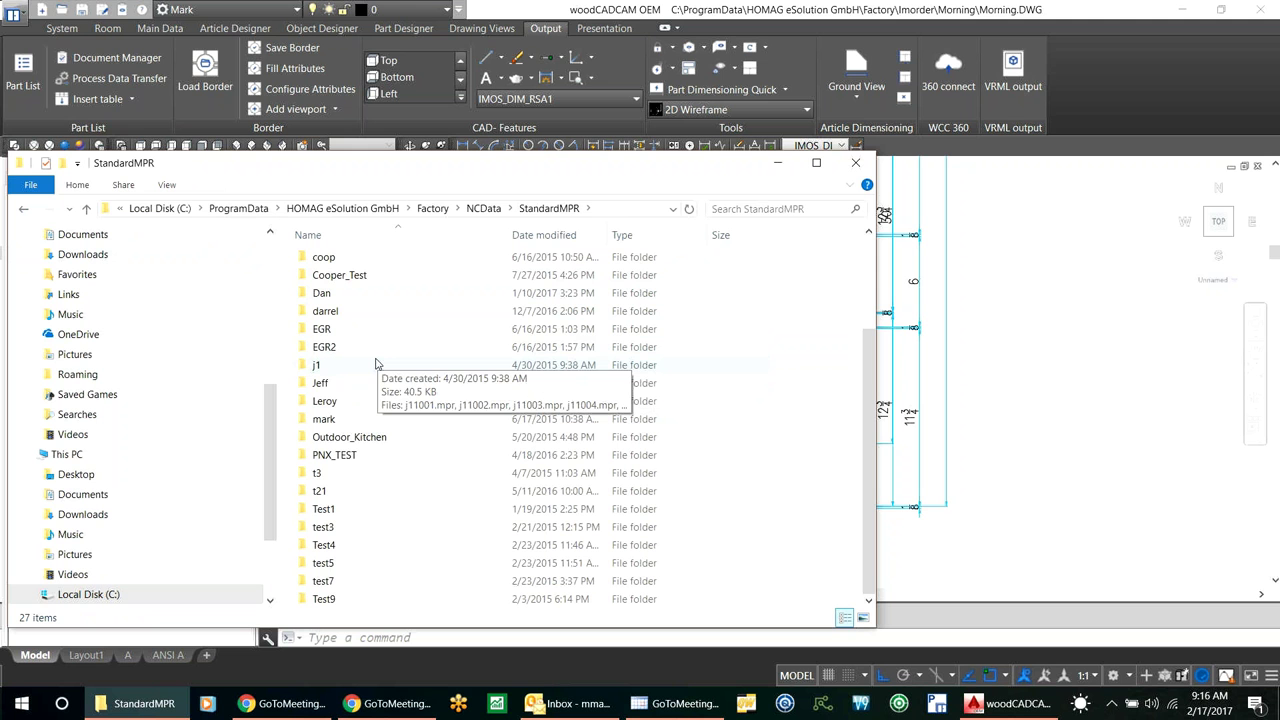
scroll(357, 460, "up", 3)
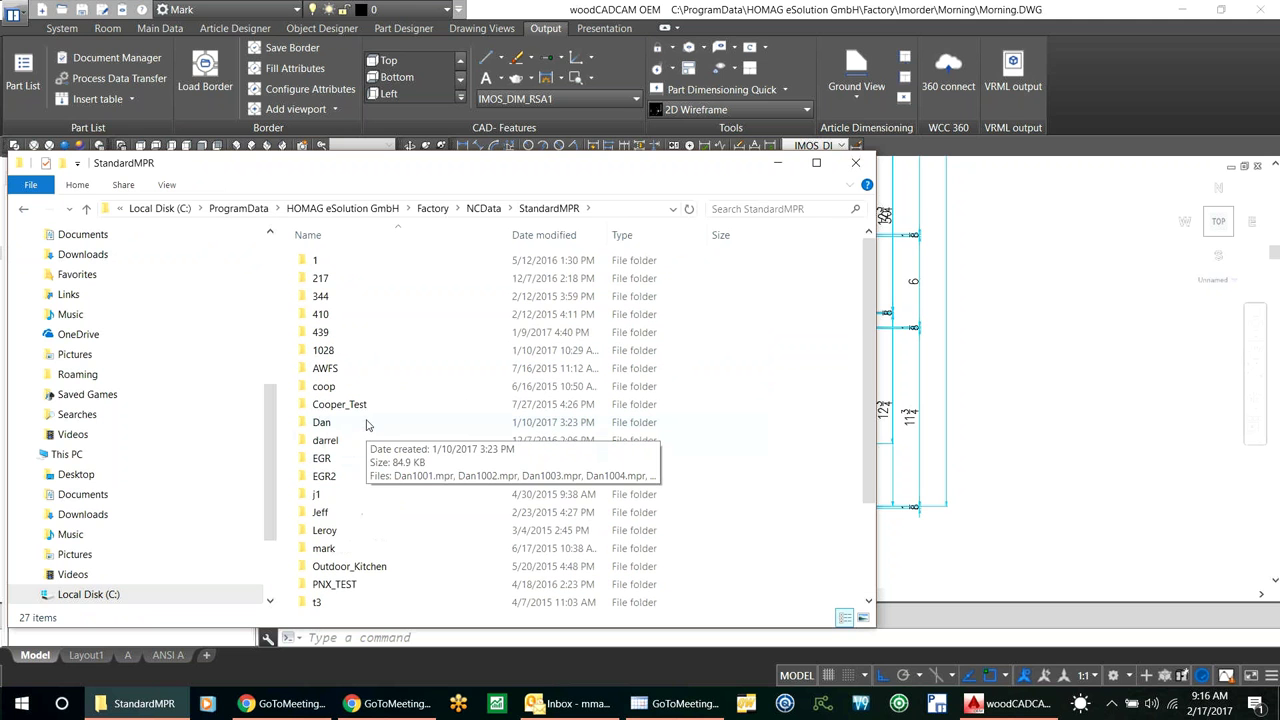
scroll(360, 418, "down", 3)
scroll(352, 412, "up", 3)
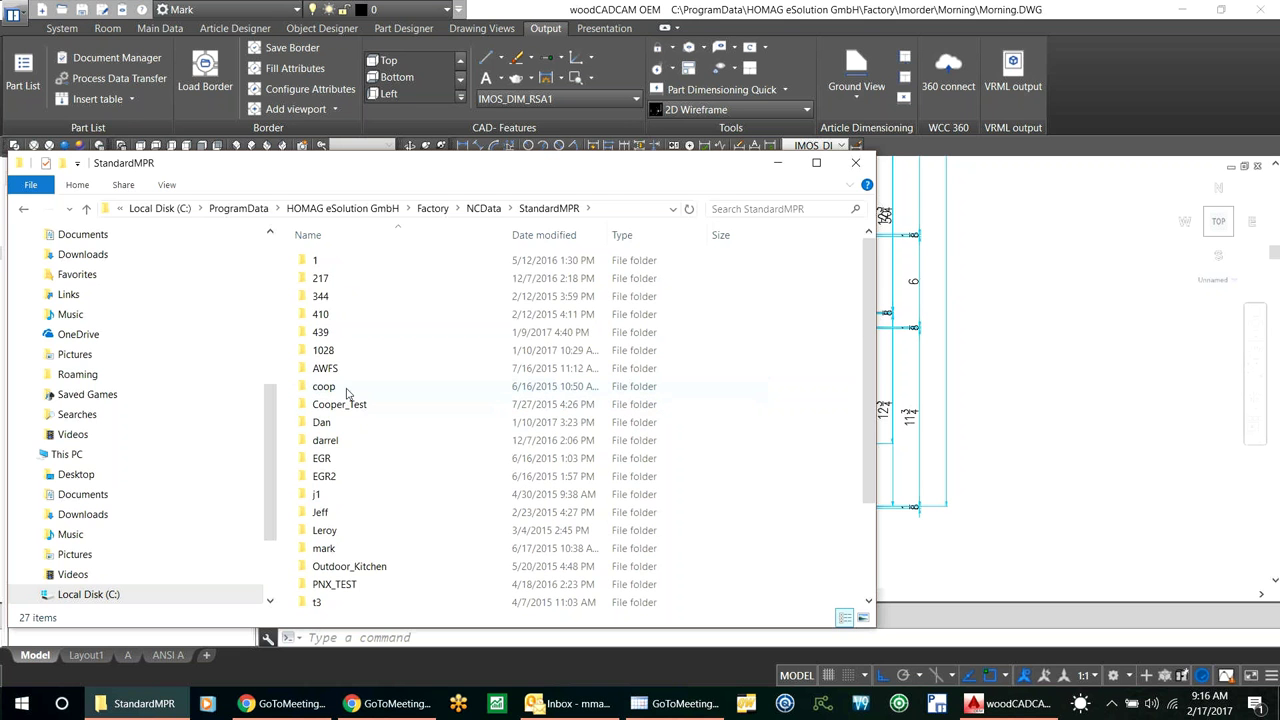
double_click(318, 278)
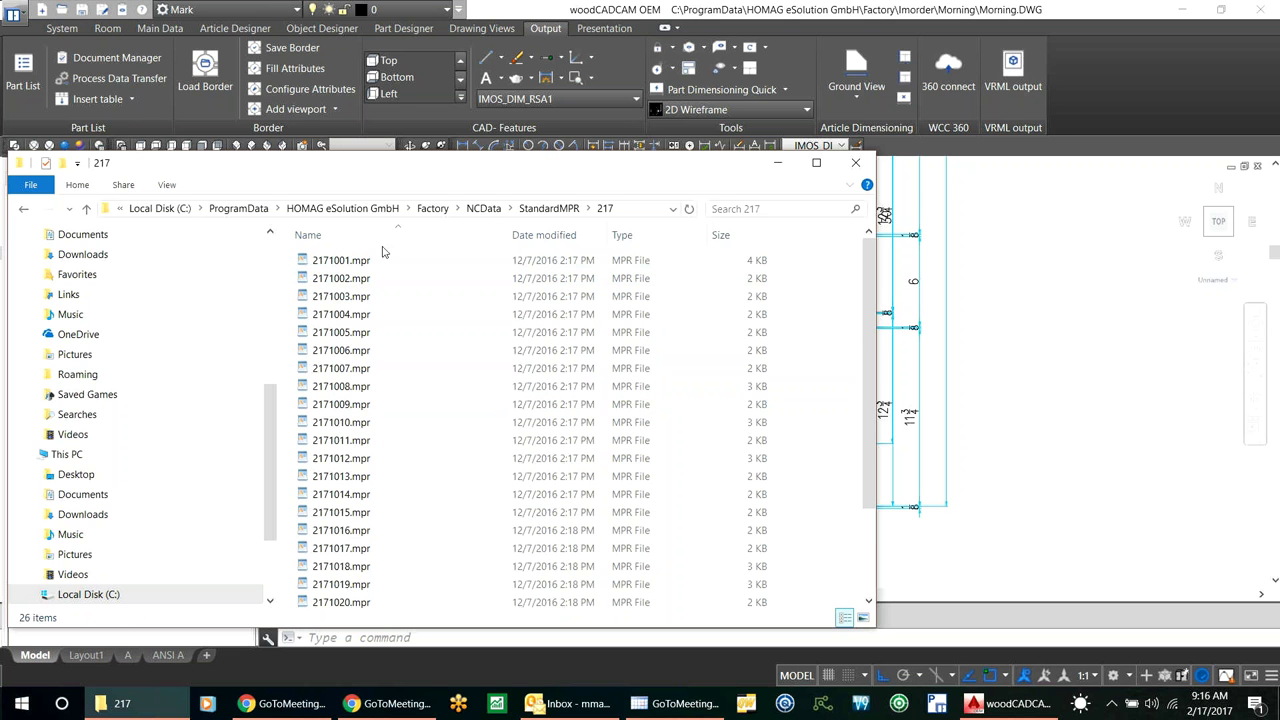
scroll(380, 357, "down", 2)
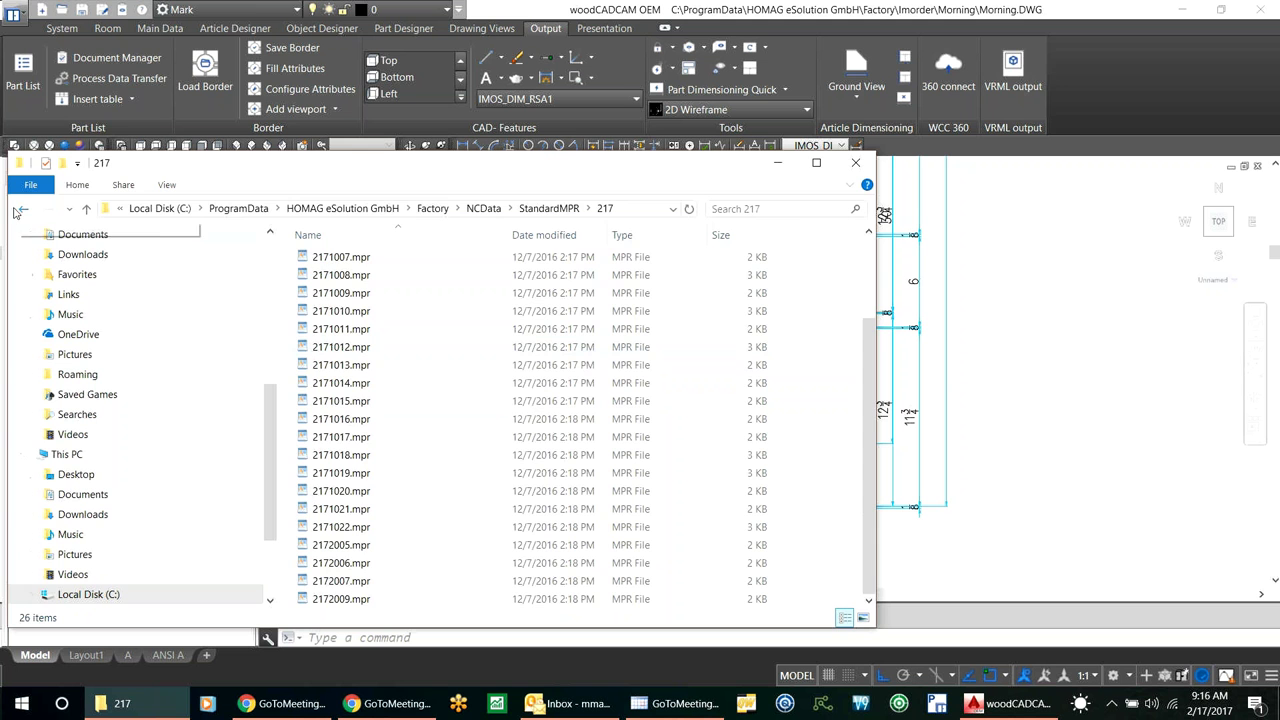
Step: Review the DXF part files in the Morning folder under NCData's DXF2CutRite, and close File Explorer
left_click(20, 210)
left_click(20, 210)
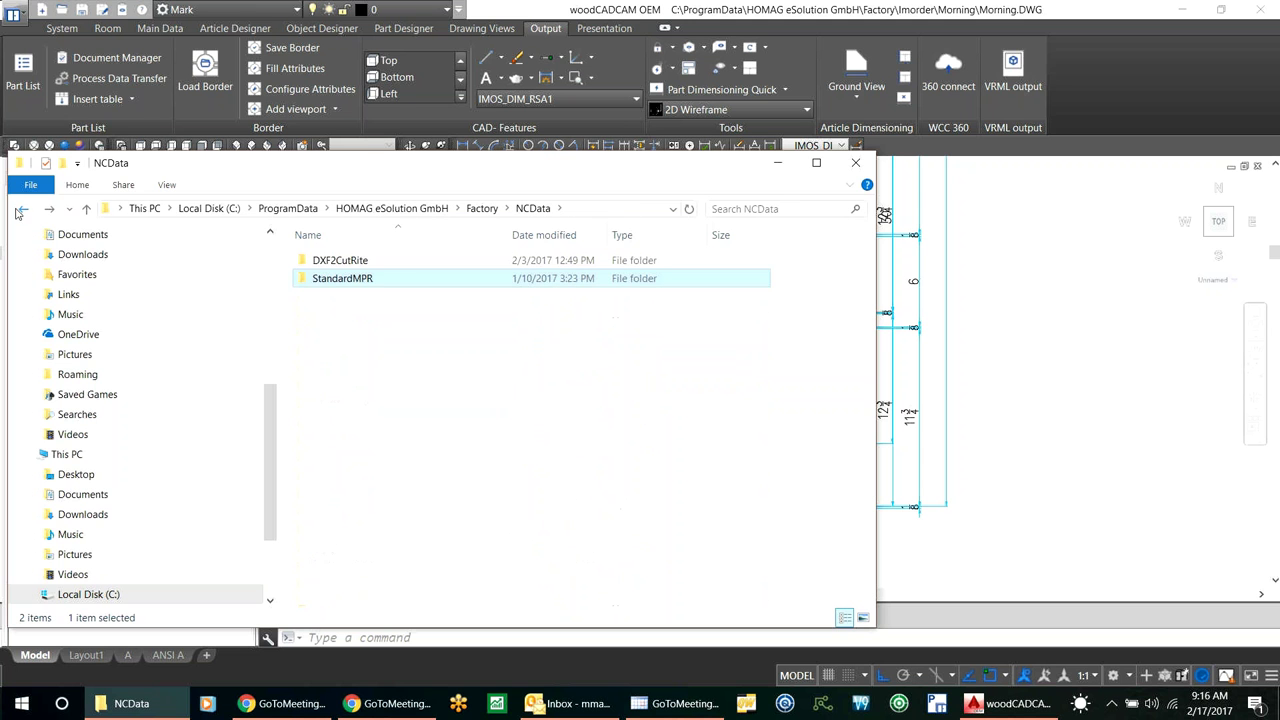
double_click(330, 261)
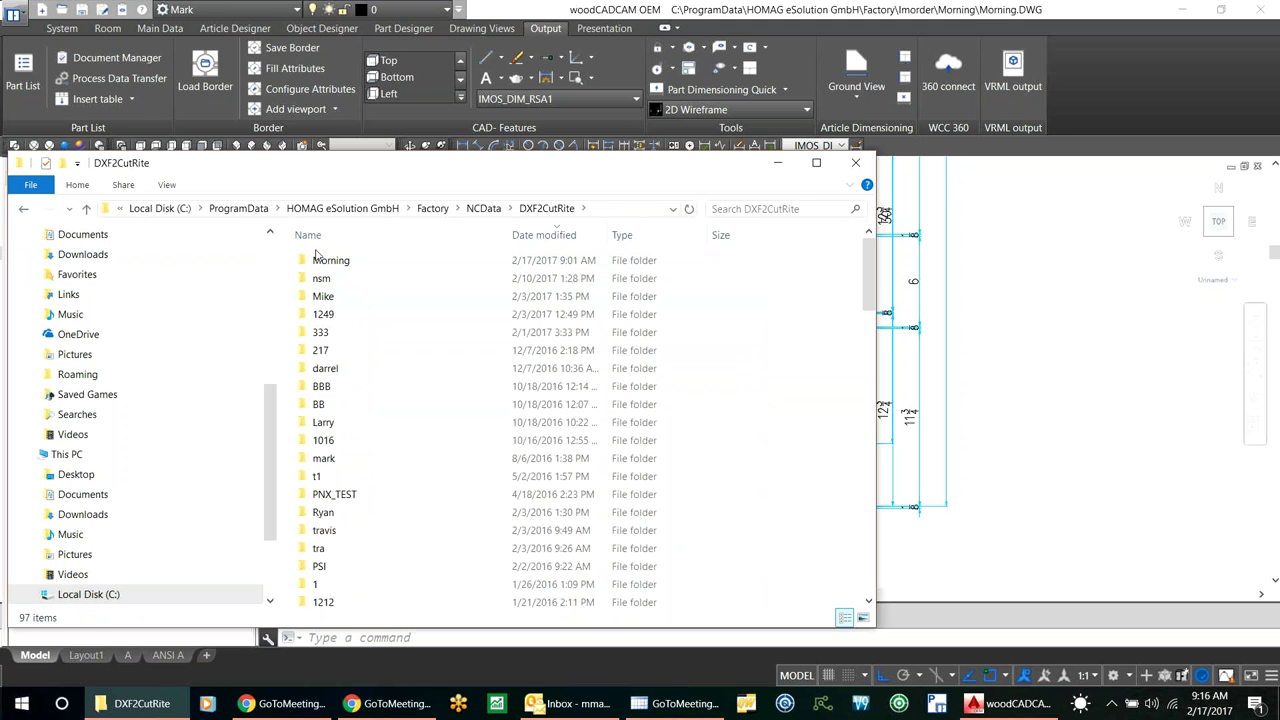
left_click(326, 266)
double_click(325, 268)
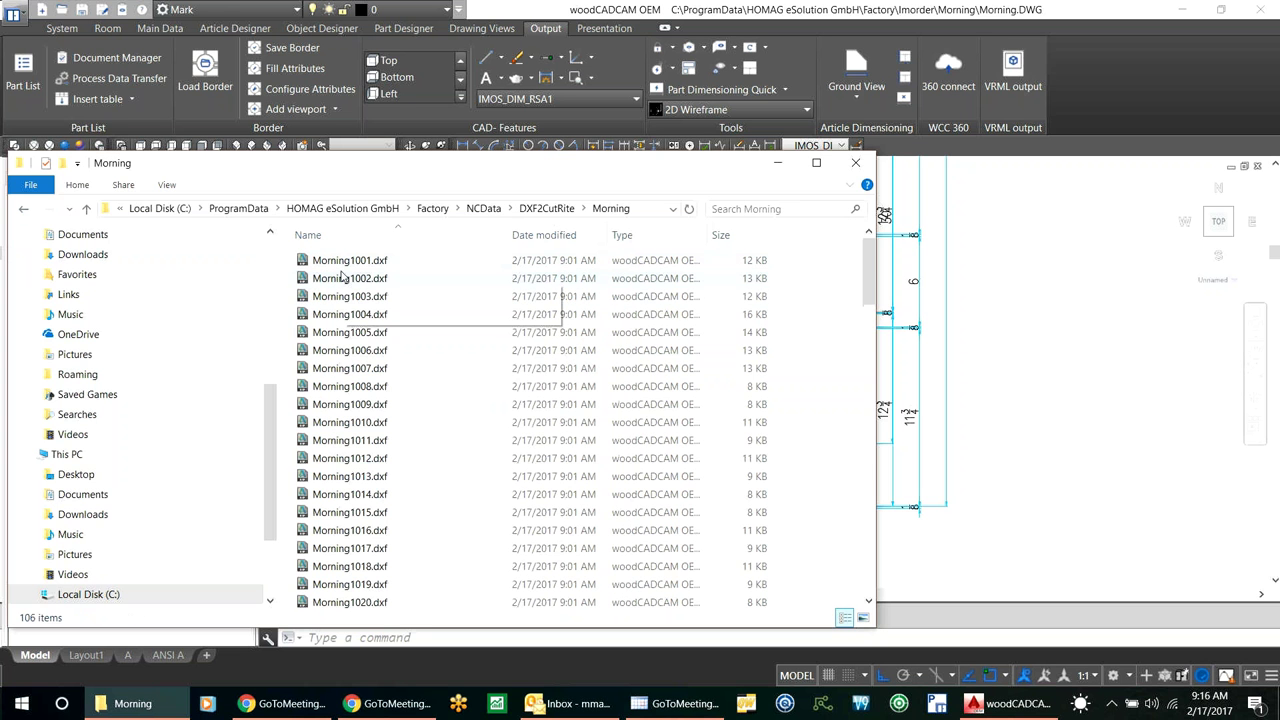
scroll(417, 335, "down", 8)
scroll(417, 340, "down", 20)
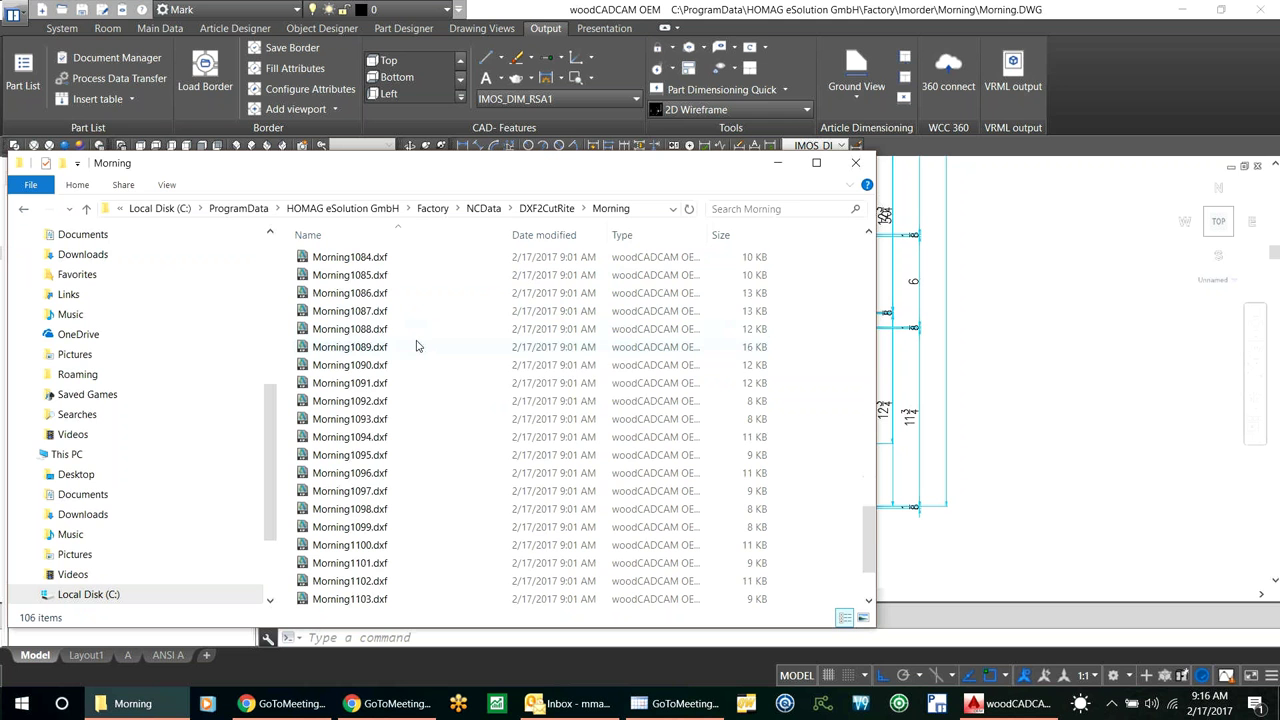
scroll(417, 346, "up", 20)
scroll(377, 320, "up", 5)
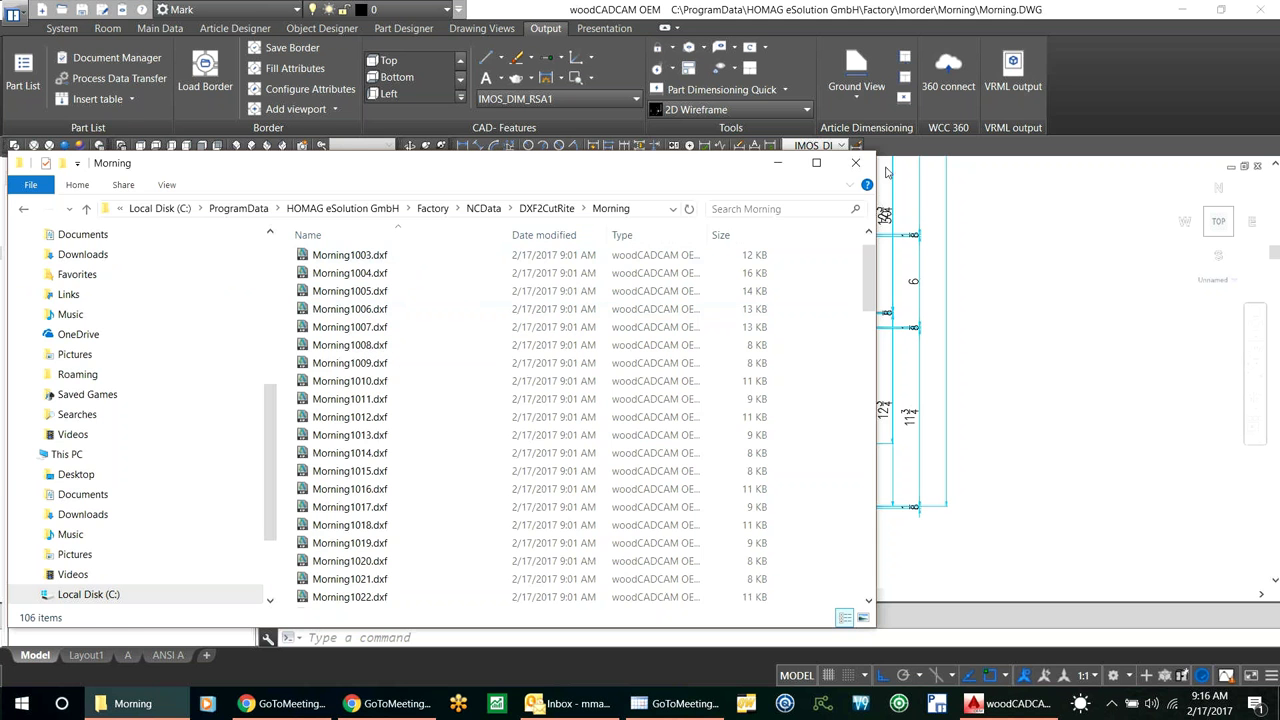
left_click(855, 164)
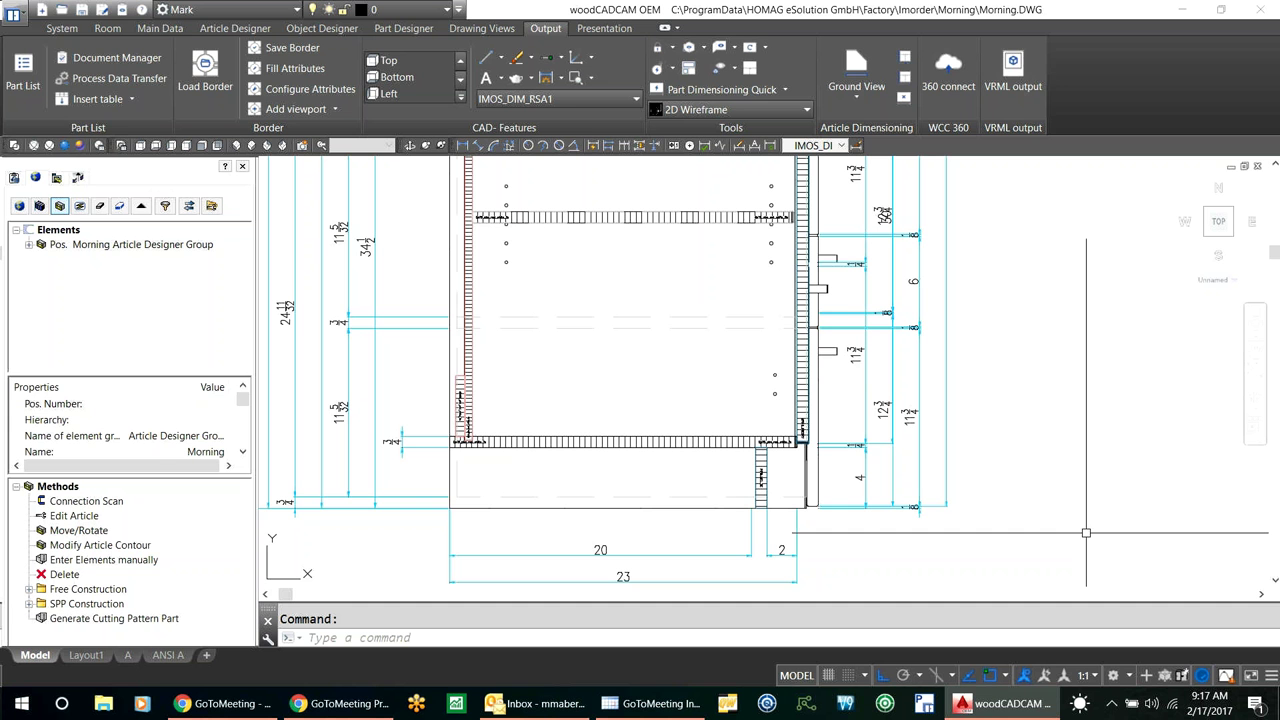
Step: Show the drawing in southwest isometric view with the cabinet run enlarged
scroll(637, 361, "down", 10)
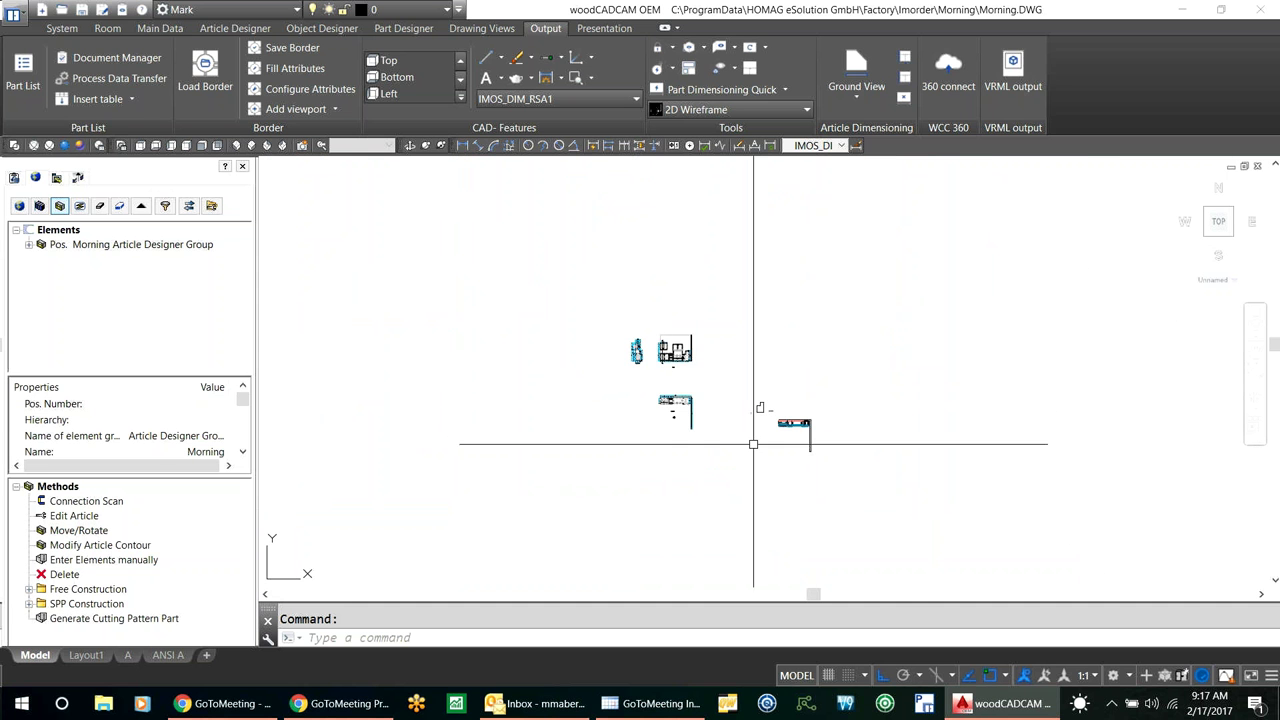
scroll(797, 431, "up", 8)
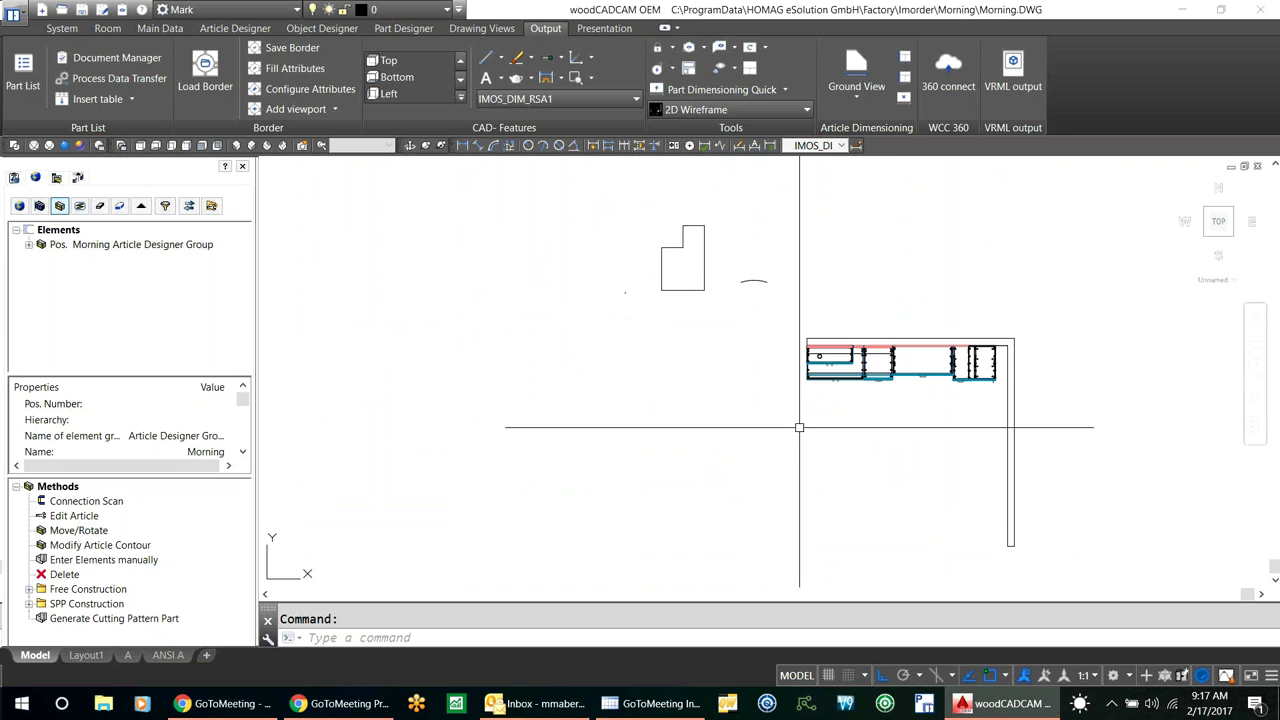
left_click(236, 146)
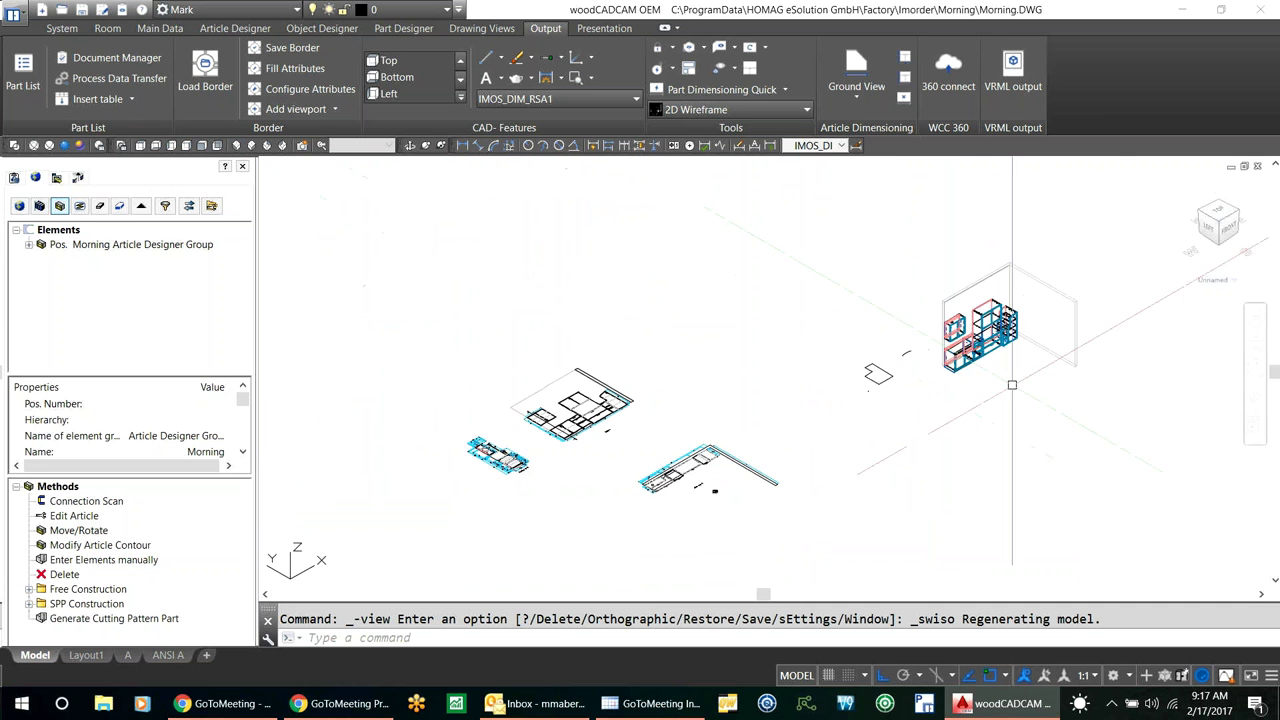
scroll(982, 340, "up", 8)
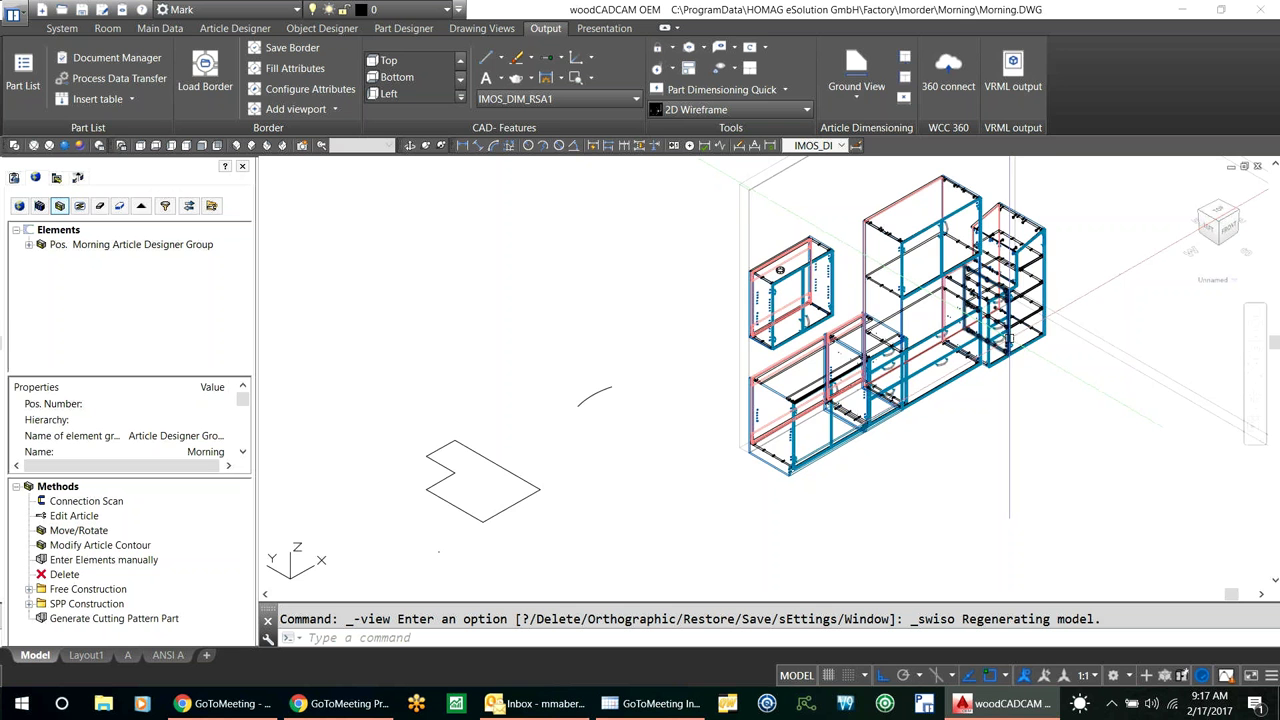
middle_click_drag(982, 340, 639, 470)
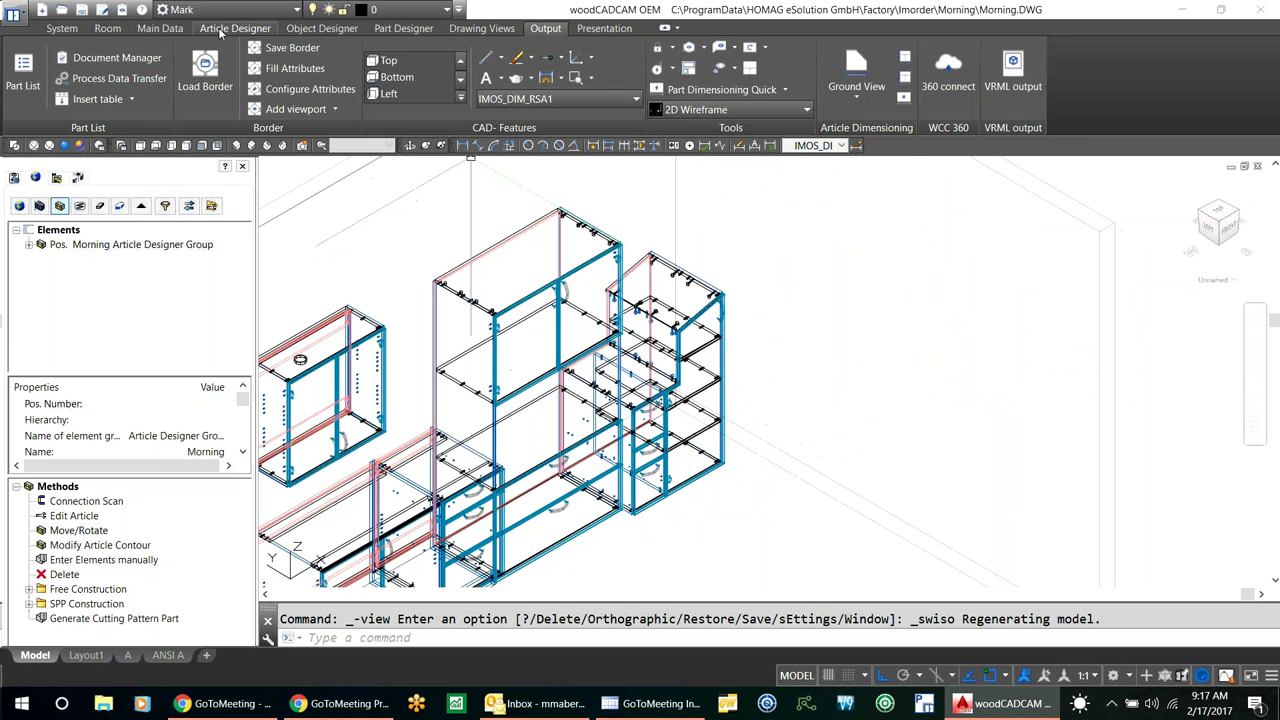
Step: Open the stepped end cabinet with Modify Article in the Article Designer
left_click(222, 30)
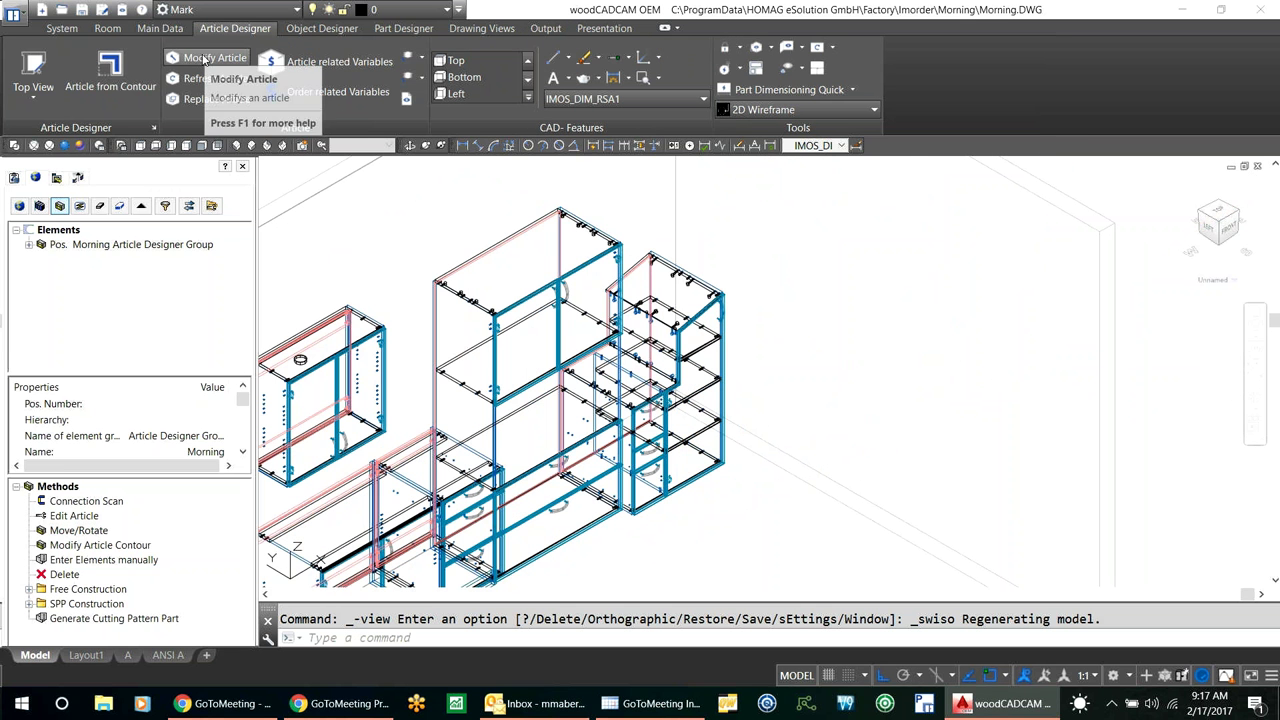
left_click(204, 62)
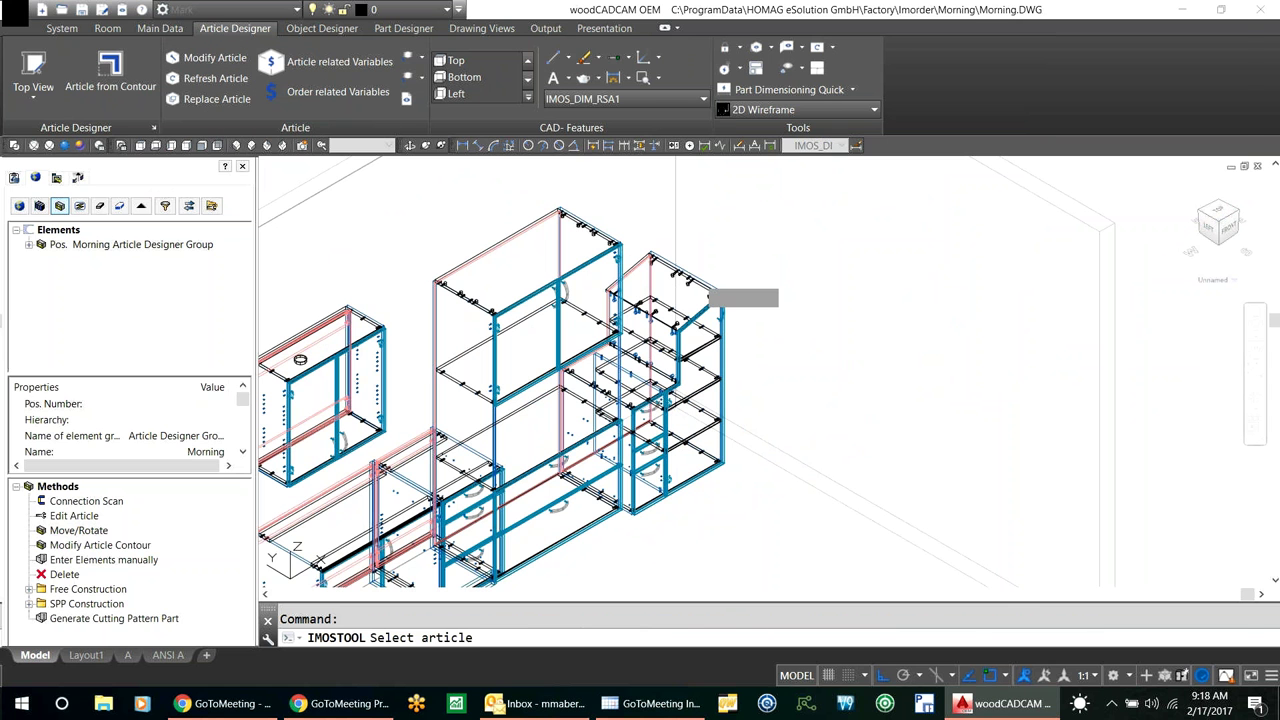
left_click(697, 287)
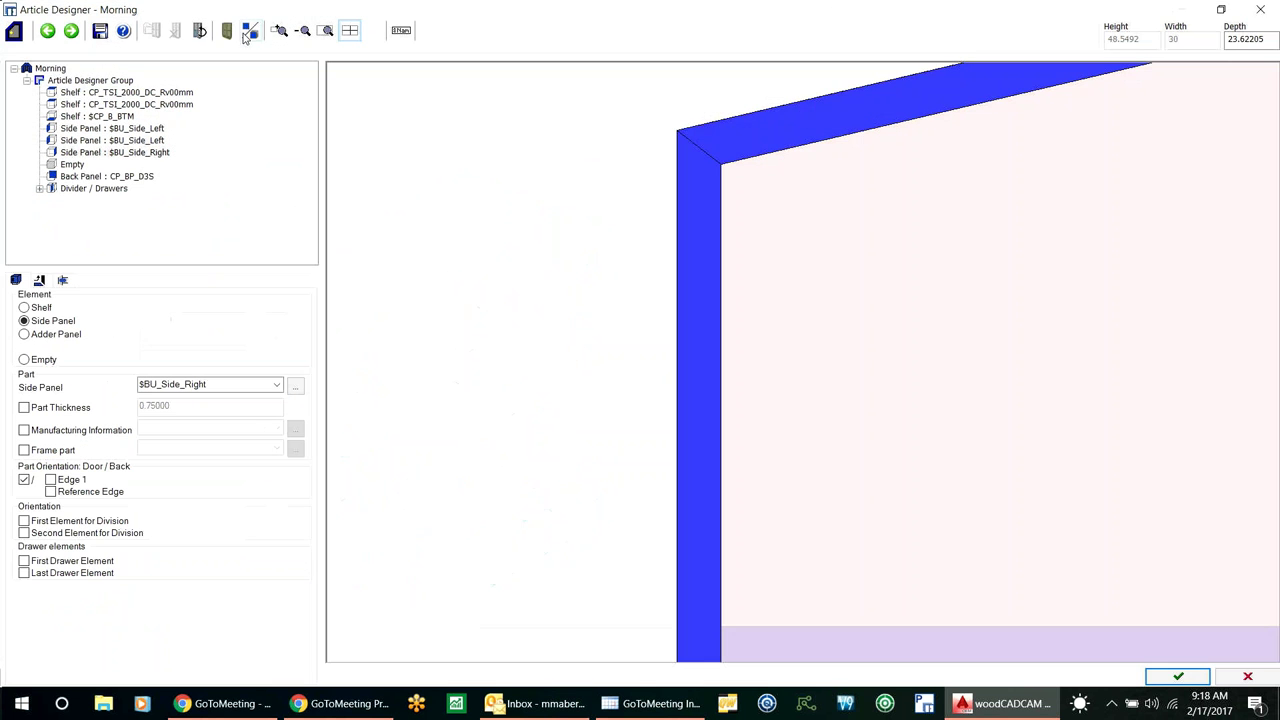
Step: Show the stepped cabinet as a transparent 3D model and examine its top shelf and the partition dividing its interior
left_click(249, 33)
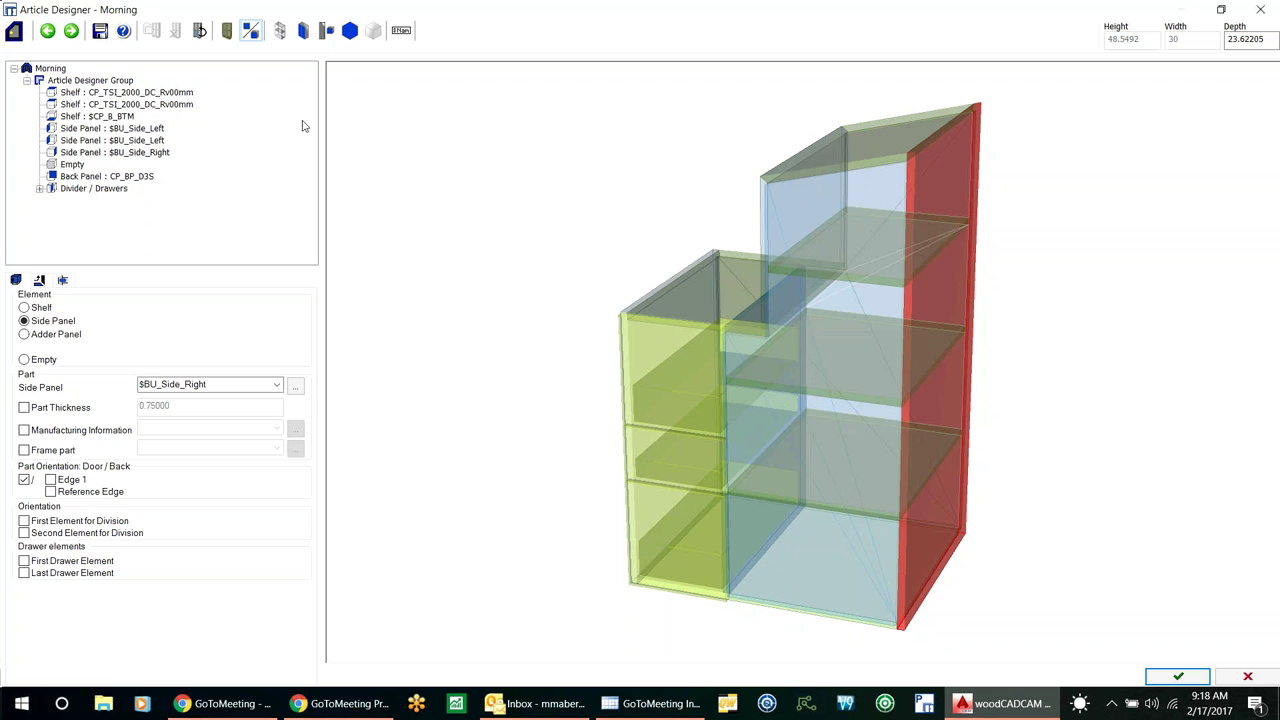
left_click(74, 94)
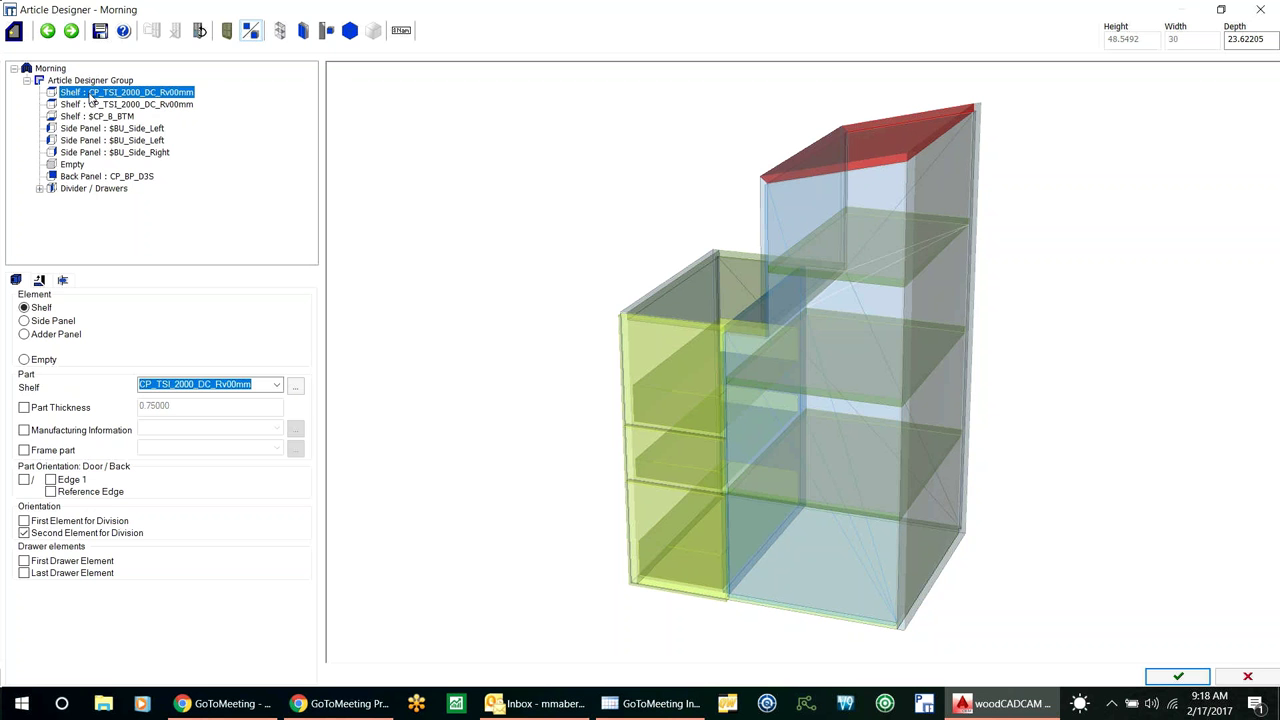
left_click(59, 190)
left_click(39, 190)
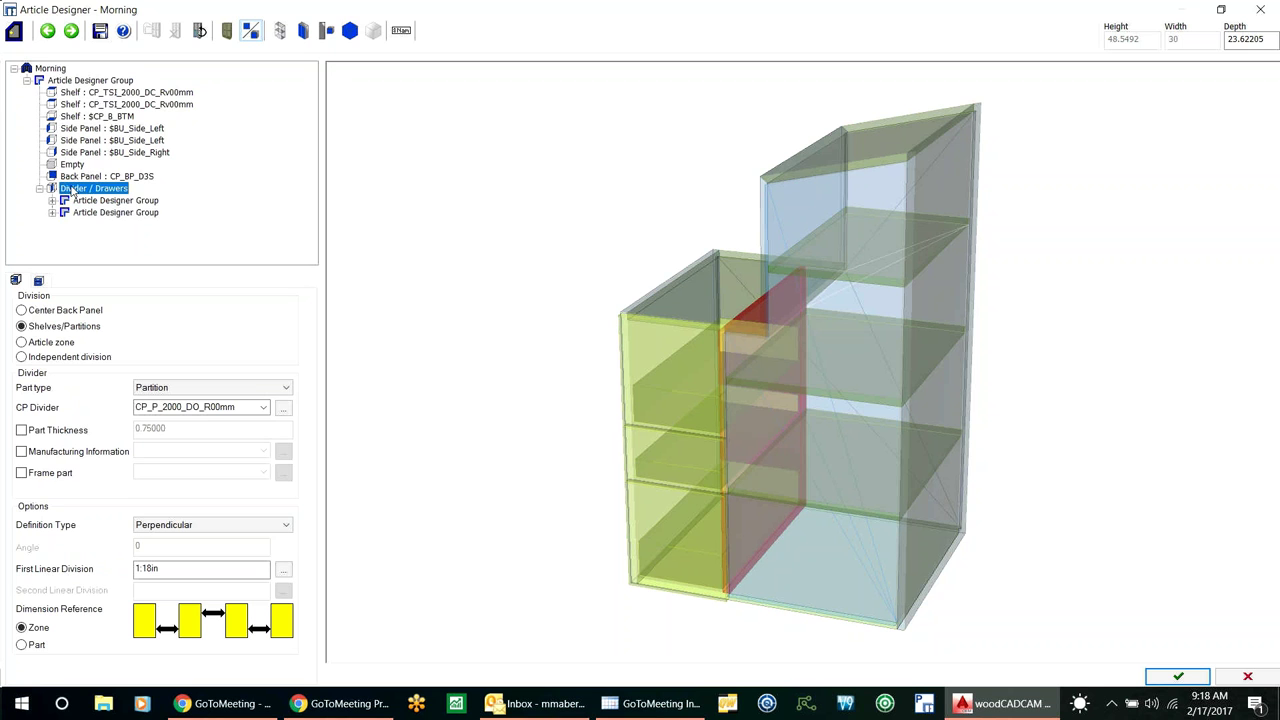
left_click(52, 200)
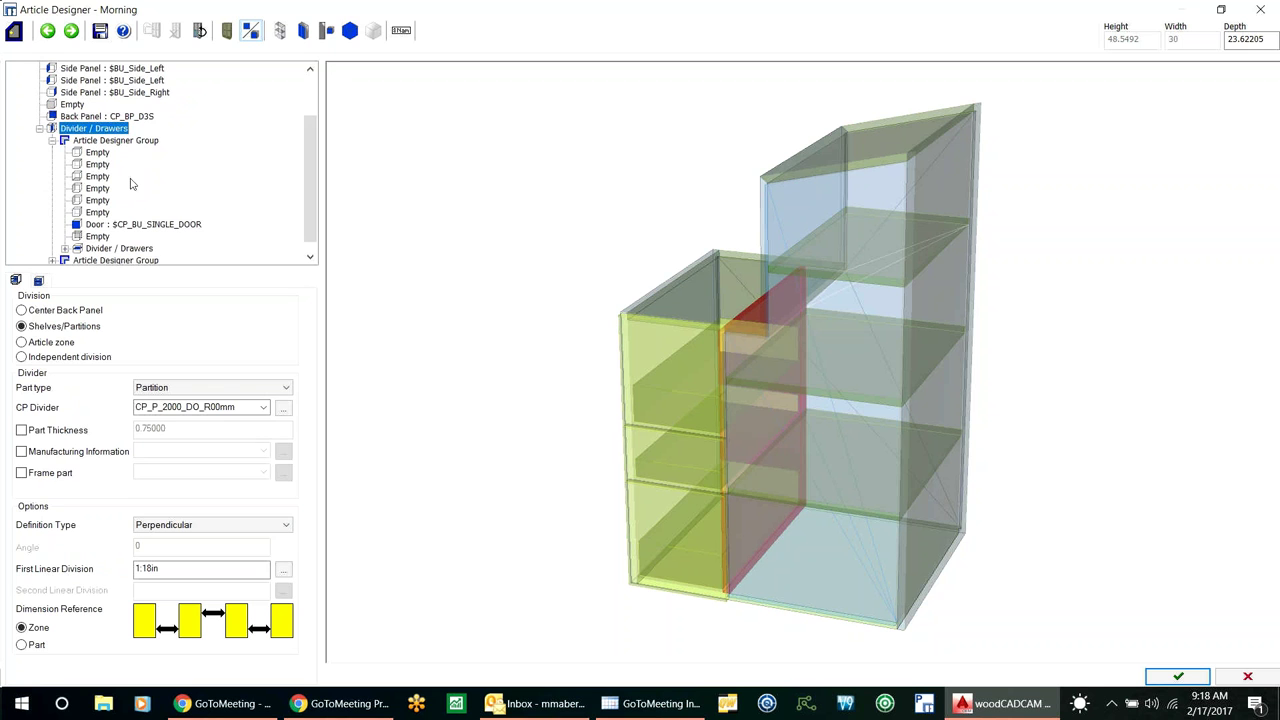
Step: Examine the article structure of the divided cabinet down to its drawer section, and close the Article Designer
scroll(130, 183, "down", 1)
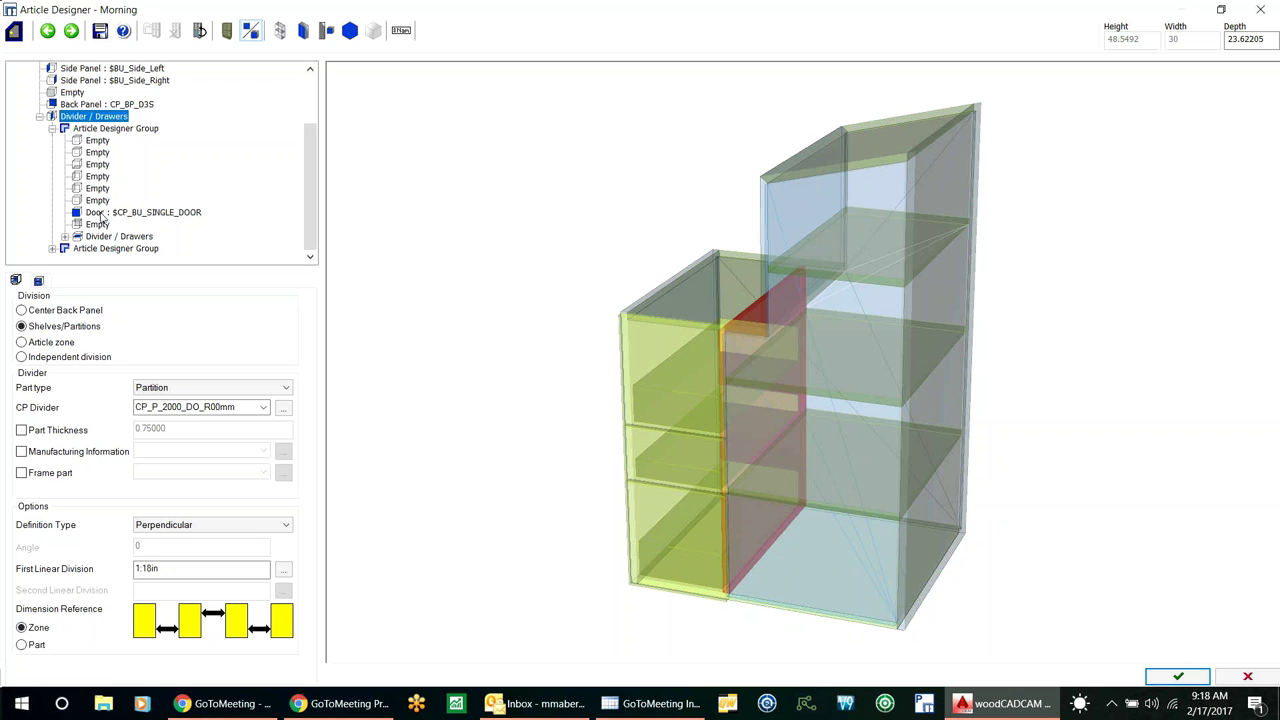
left_click(52, 249)
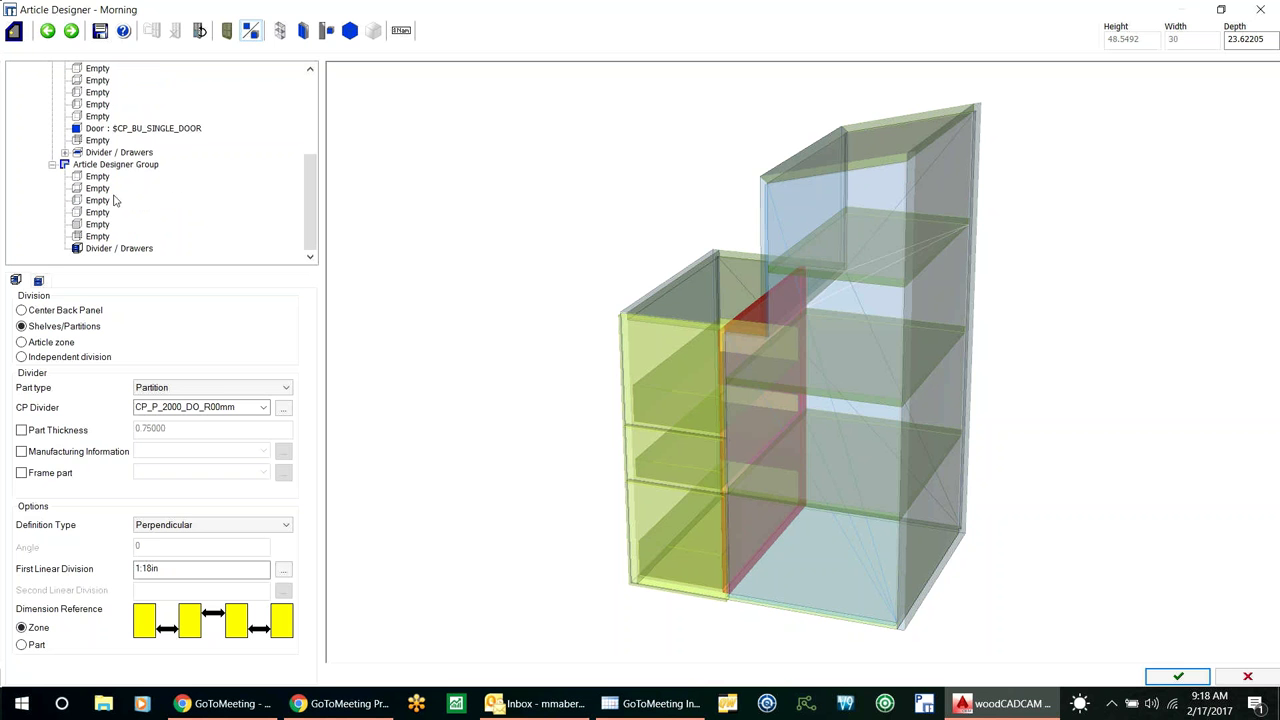
left_click(106, 250)
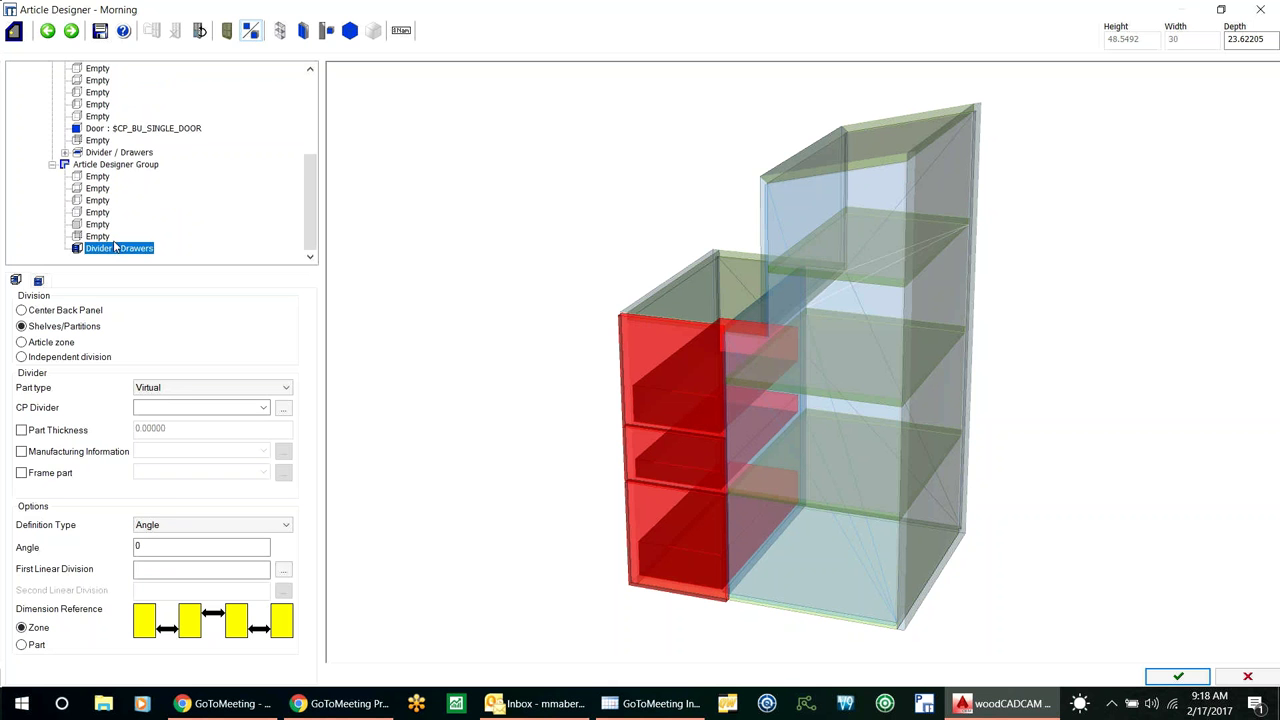
scroll(172, 213, "up", 5)
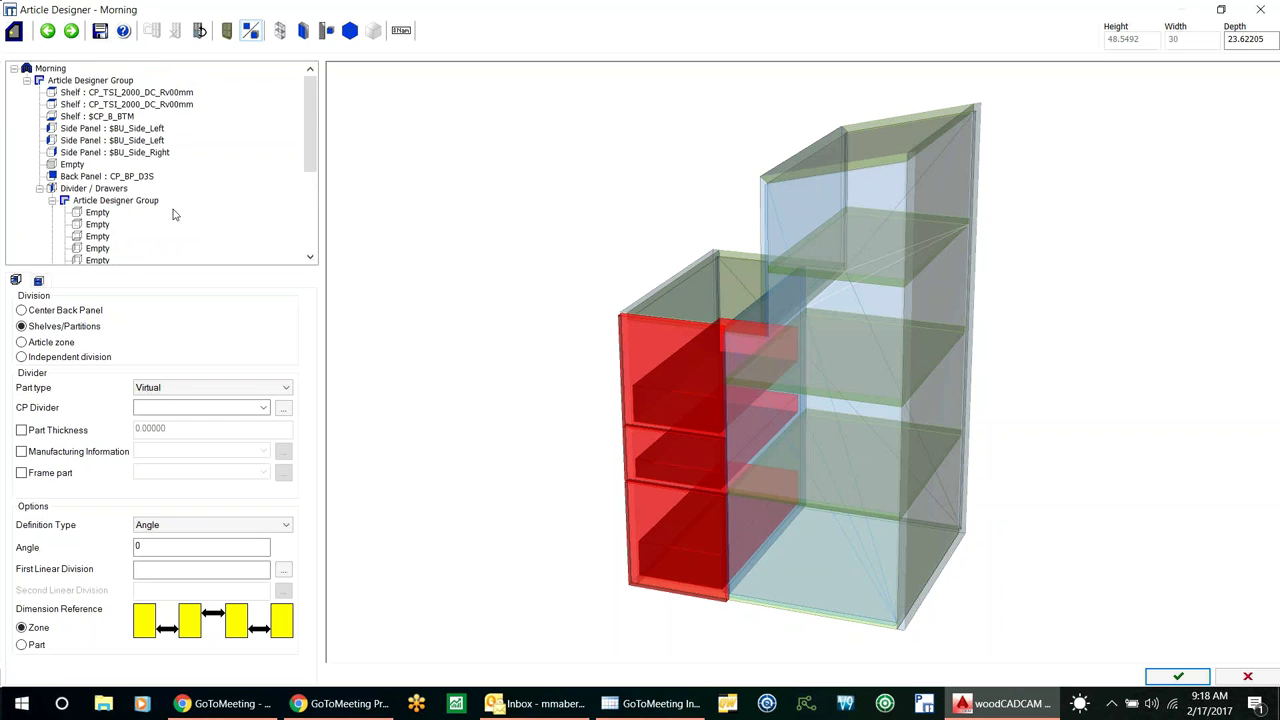
scroll(172, 213, "down", 5)
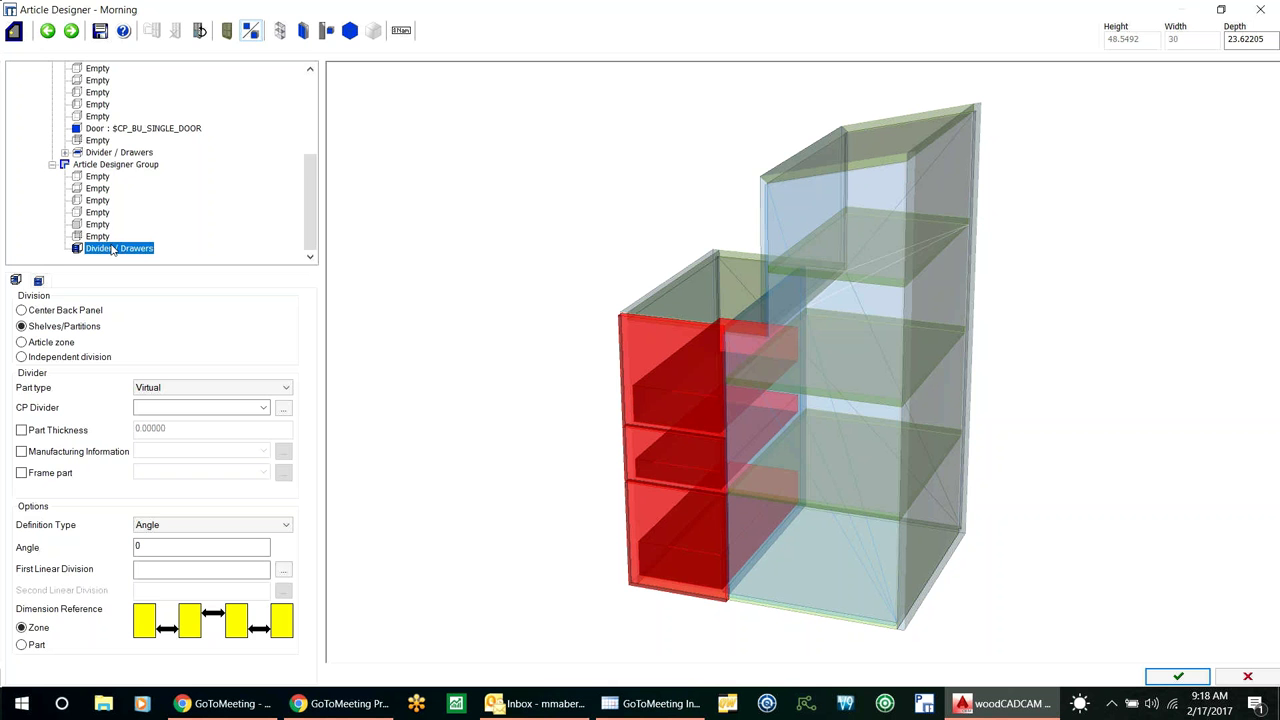
scroll(190, 187, "up", 5)
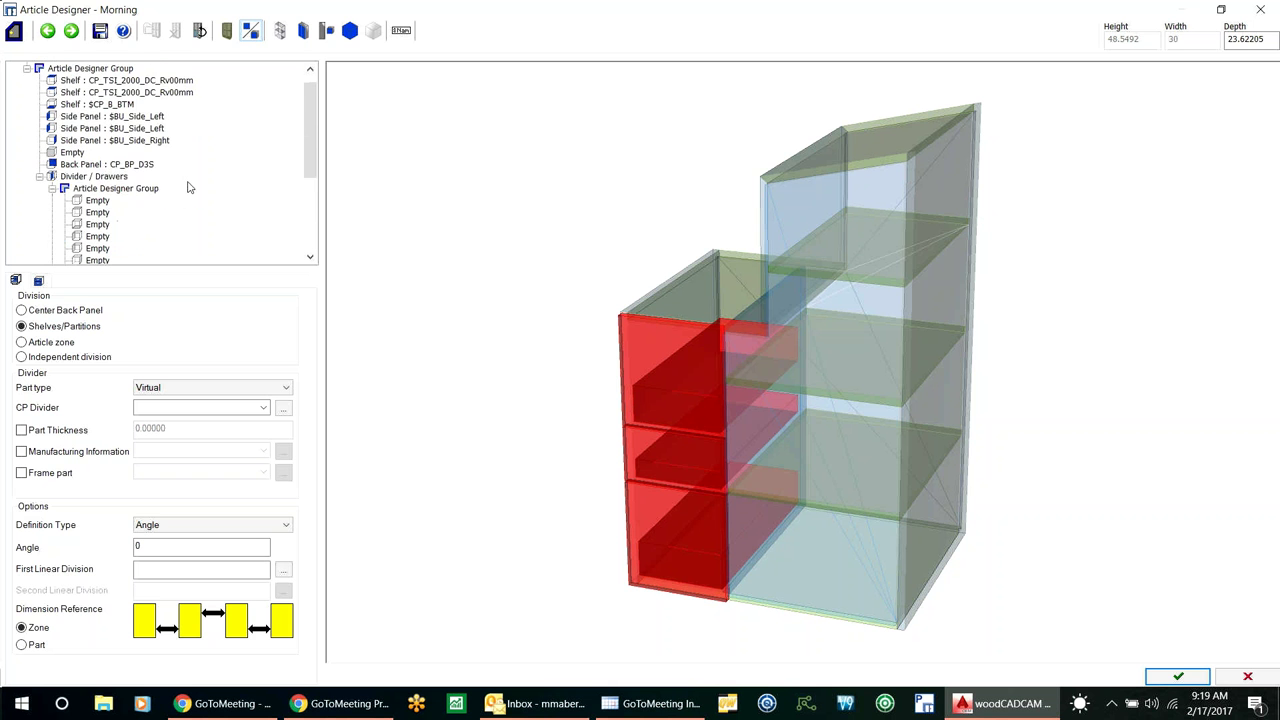
scroll(192, 189, "down", 2)
scroll(190, 200, "down", 2)
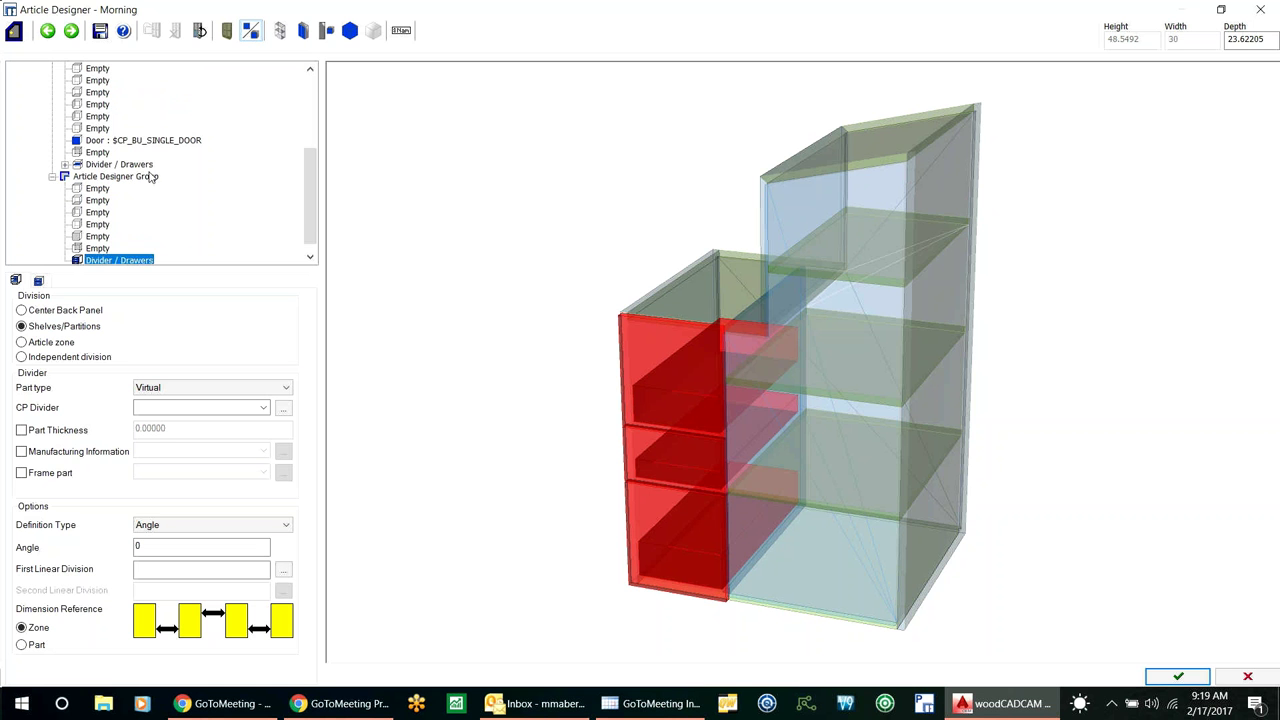
left_click(1260, 10)
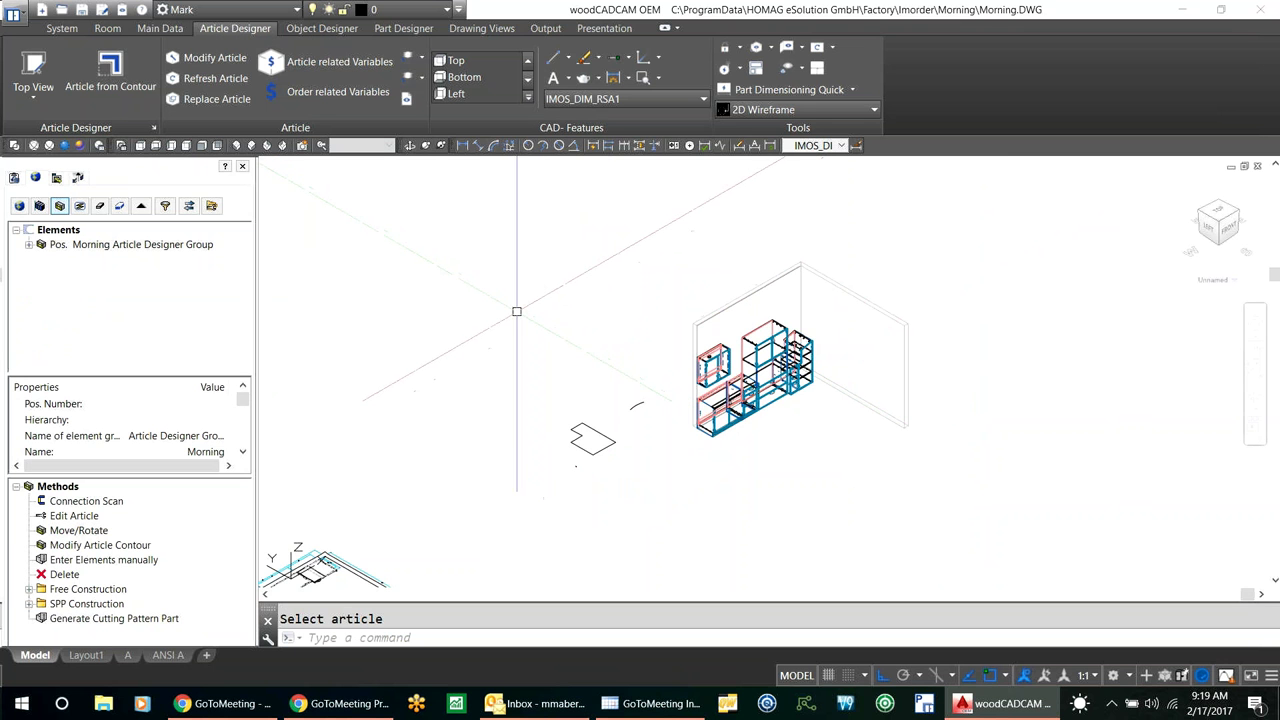
Step: Create a new Article Designer article from the article library and place it in the drawing
left_click(15, 177)
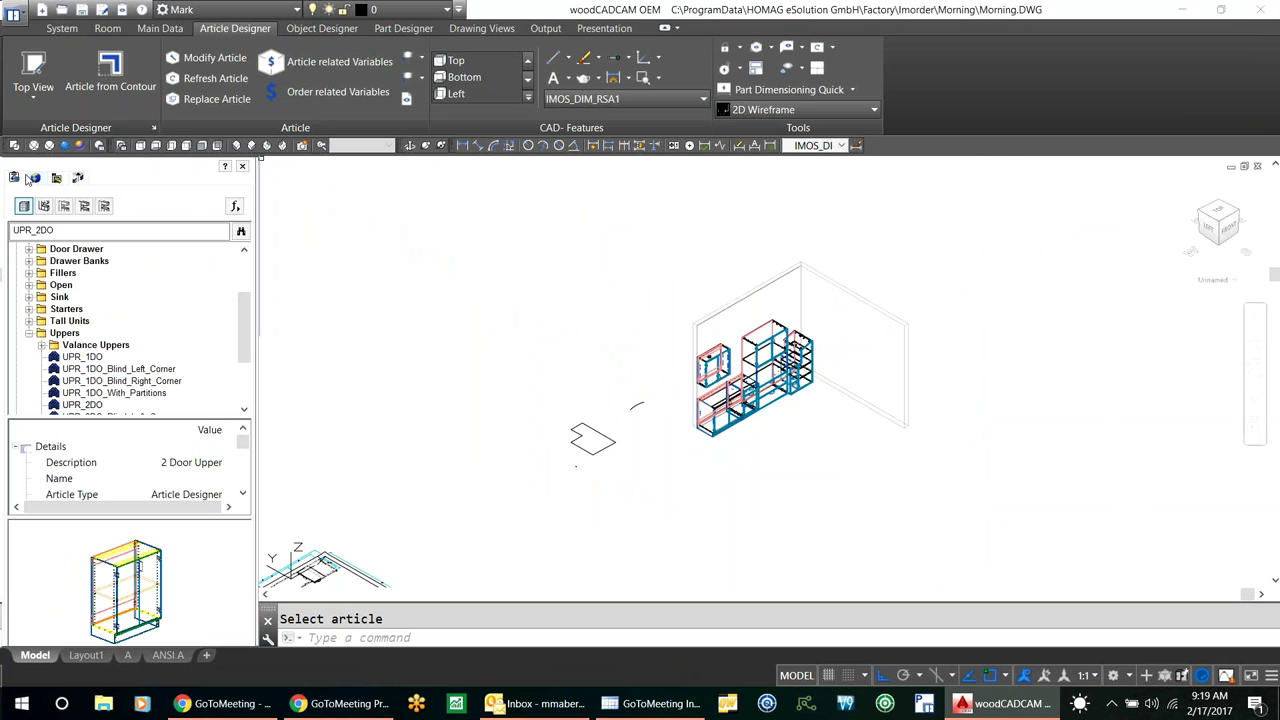
left_click(235, 207)
mouse_move(273, 225)
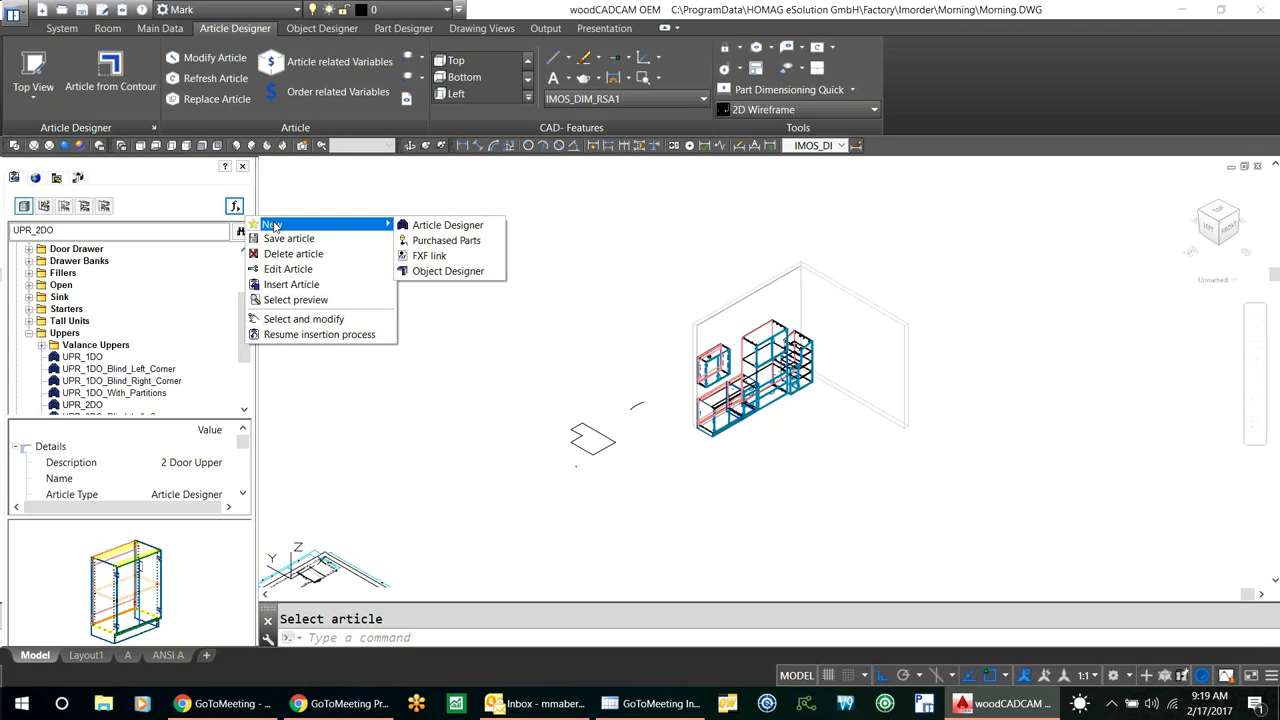
left_click(457, 230)
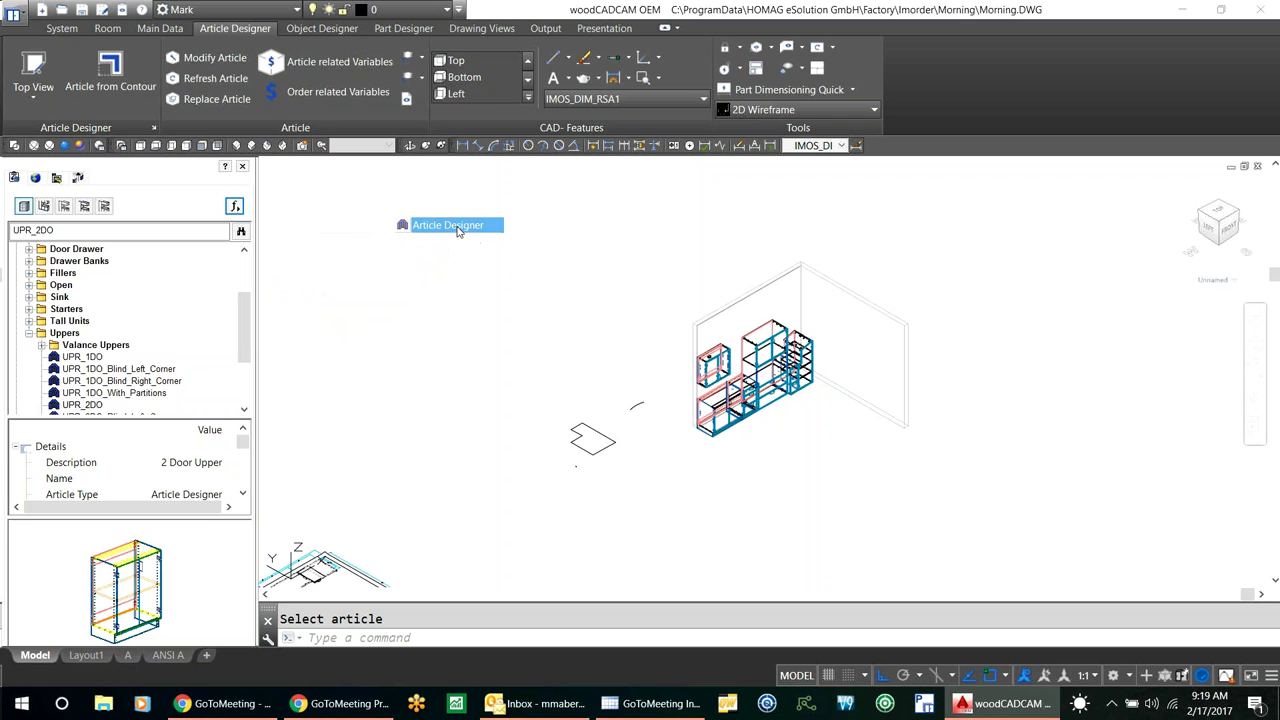
left_click(598, 426)
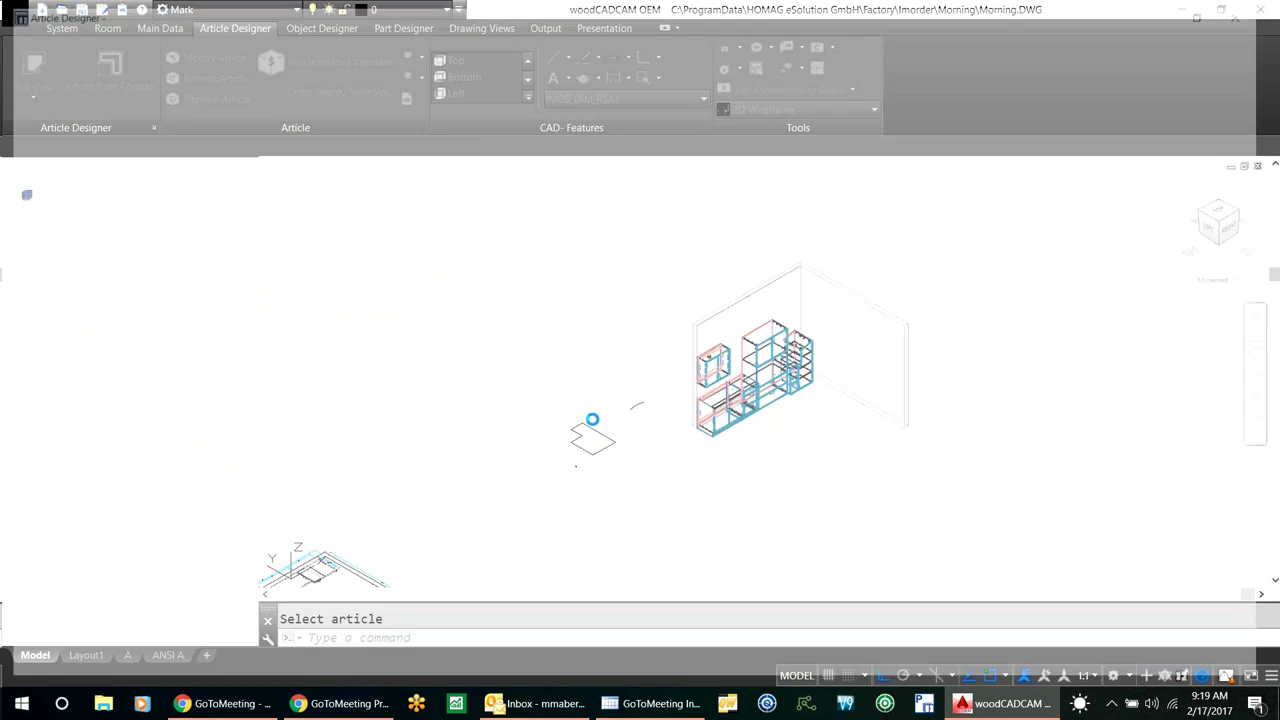
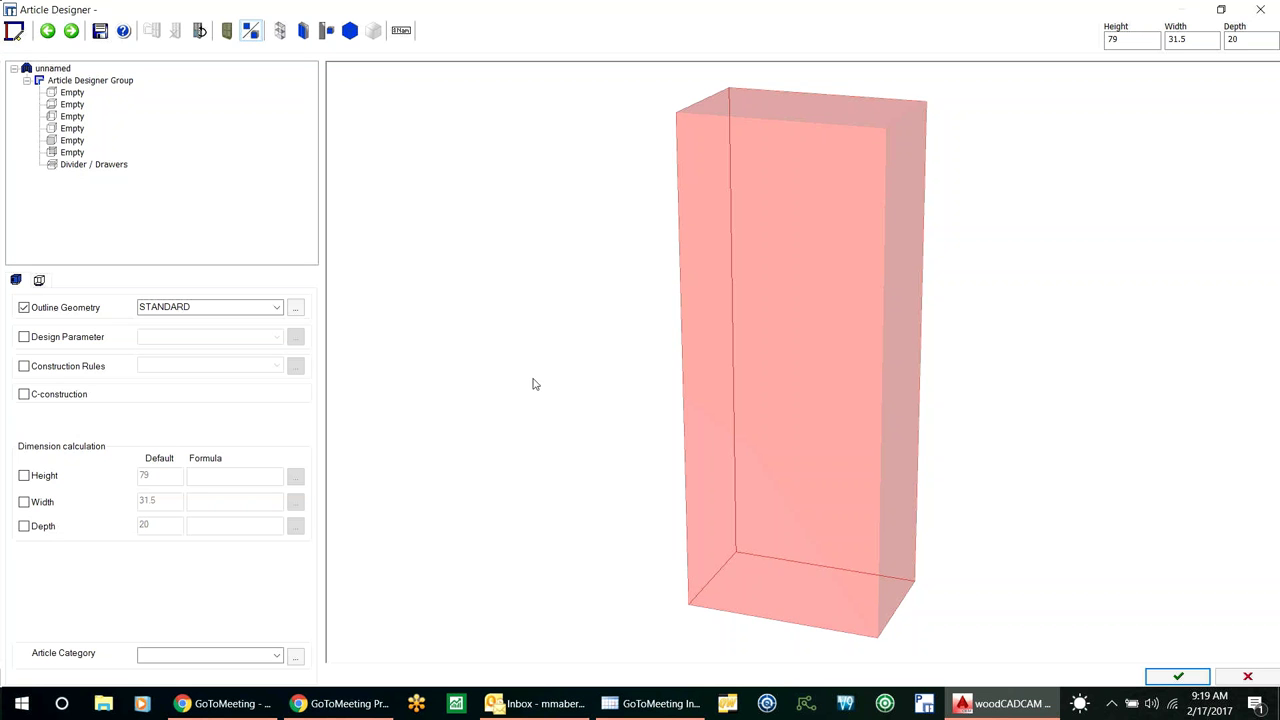
Step: Set the new article's height to 35, width to 120 and depth to 24
left_click(1121, 38)
double_click(1121, 38)
type("35")
left_click(1188, 39)
double_click(1188, 39)
type("120")
key("Return")
double_click(1230, 38)
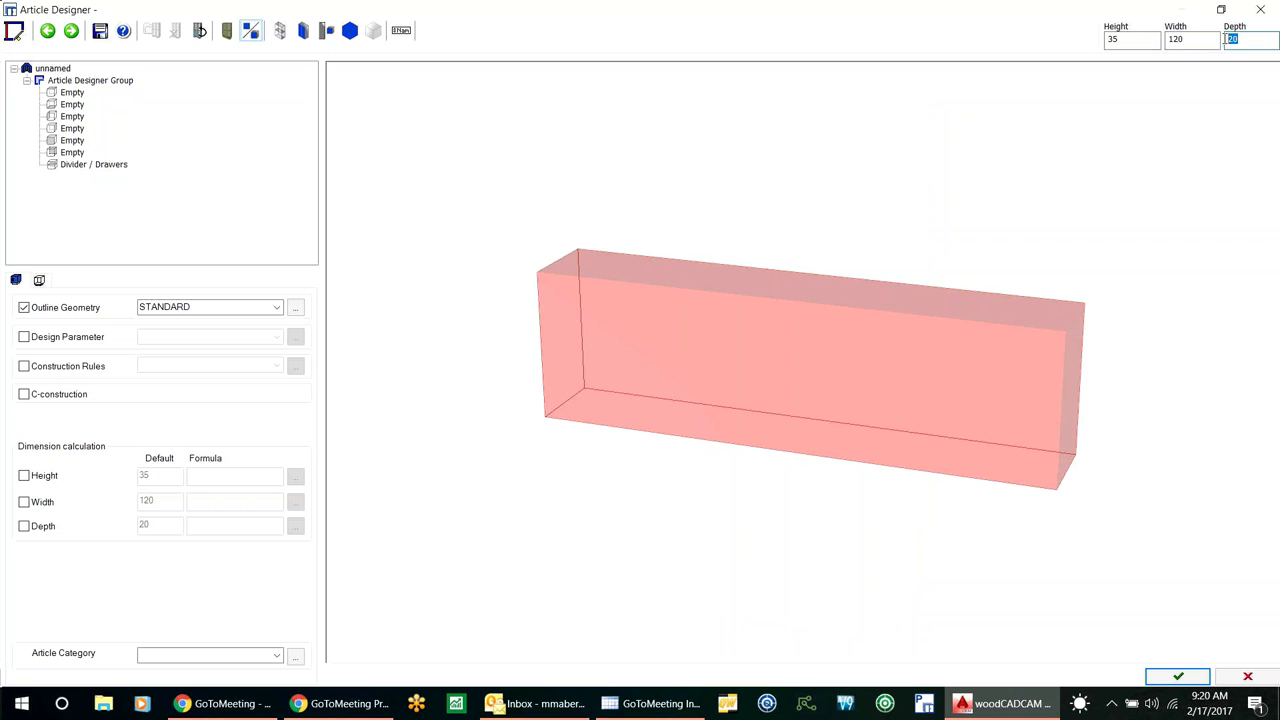
type("24")
key("Return")
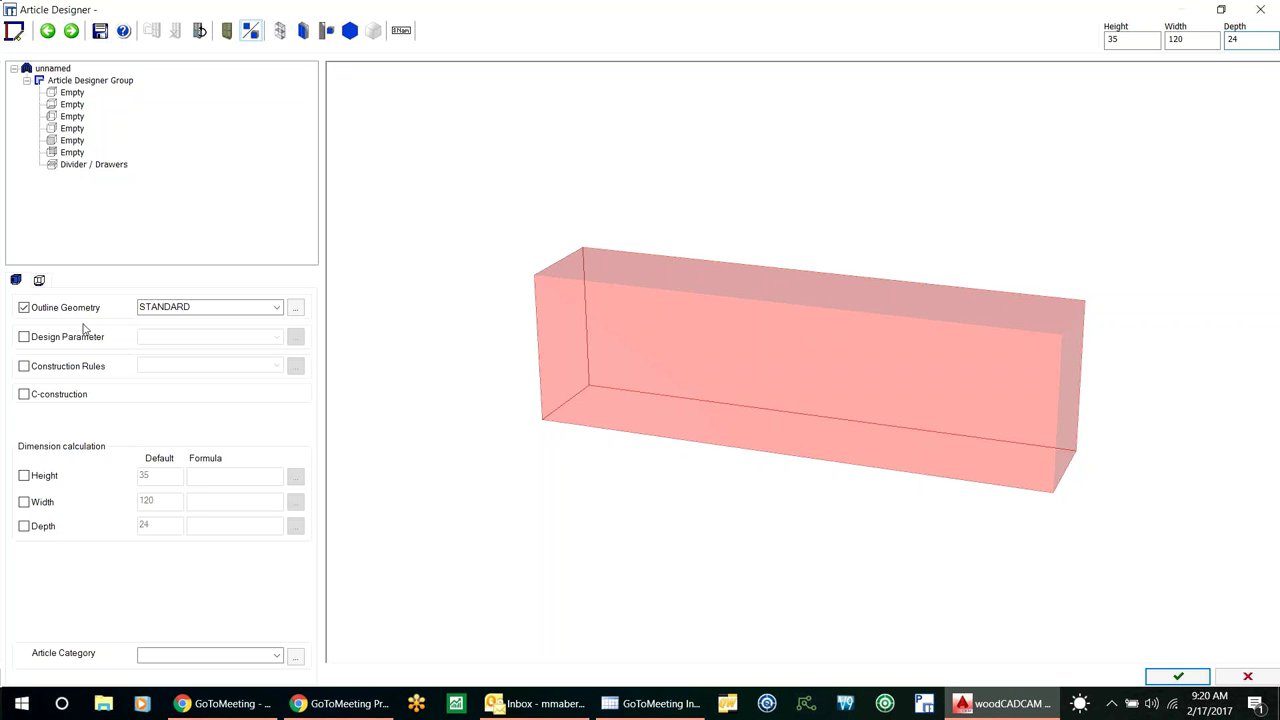
Step: Review the new article's group settings, its empty top shelf and the available outline geometries
left_click(62, 84)
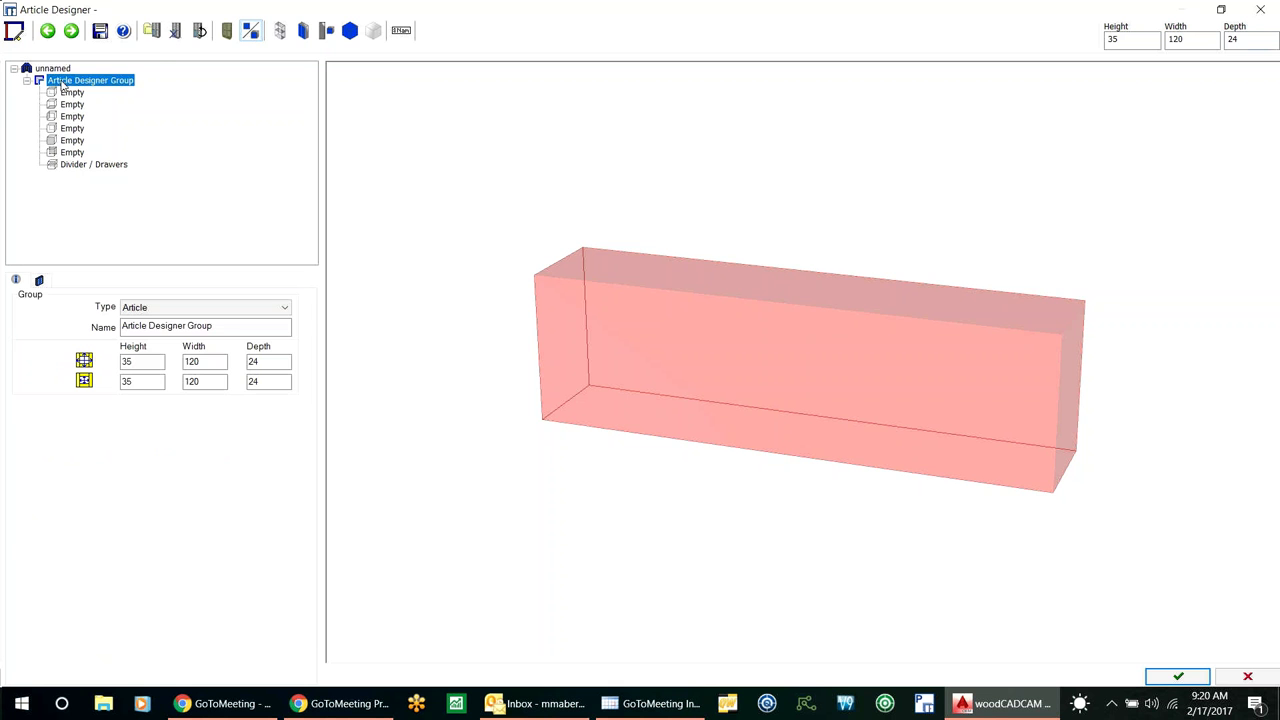
left_click(52, 69)
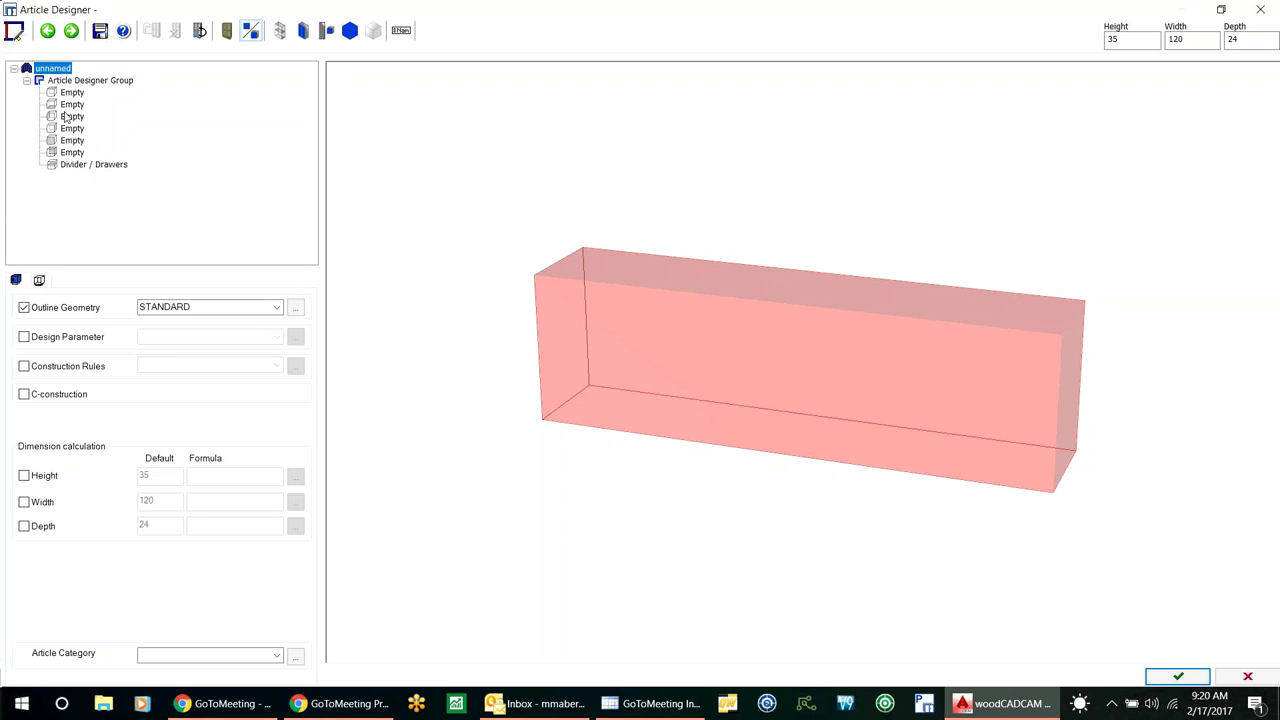
left_click(68, 93)
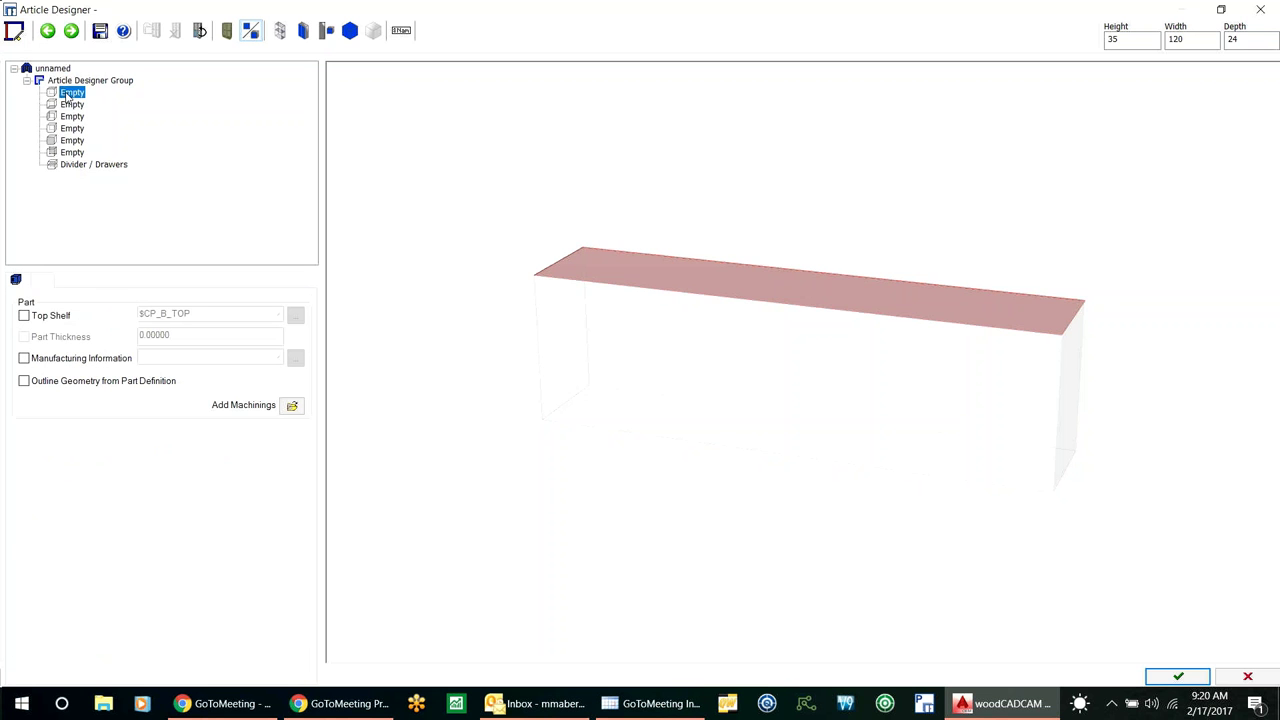
left_click(40, 69)
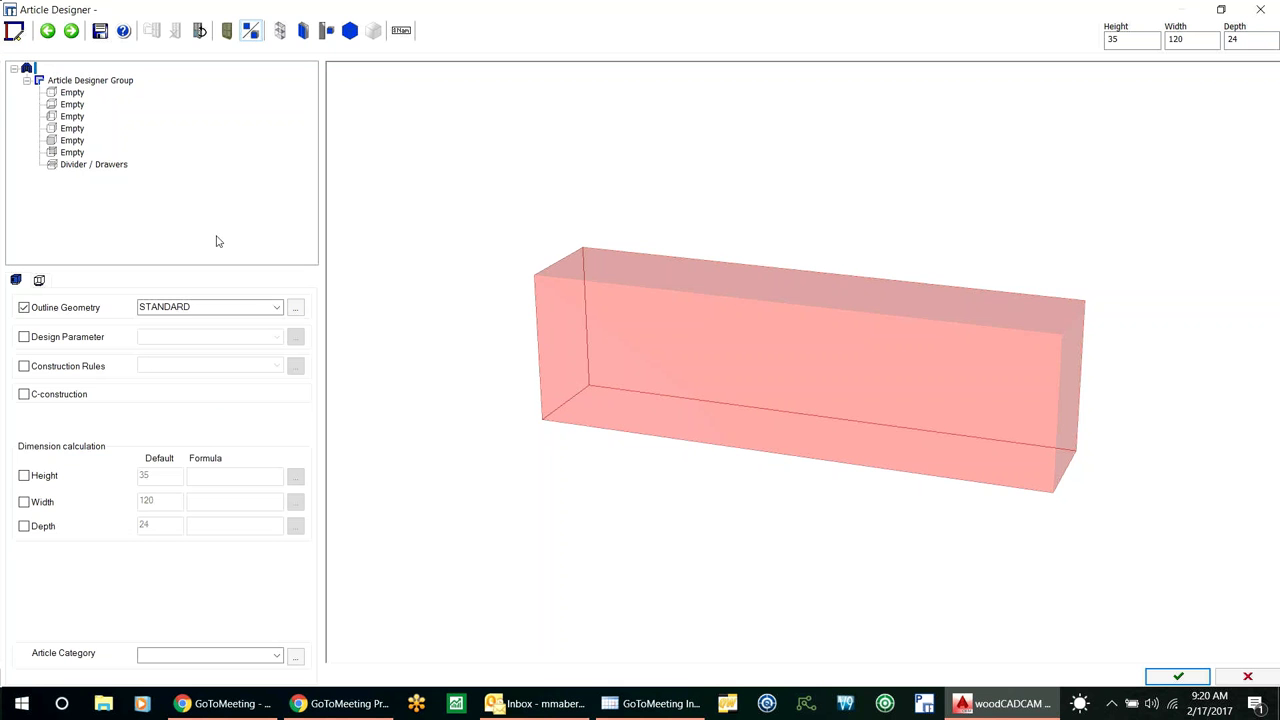
left_click(276, 308)
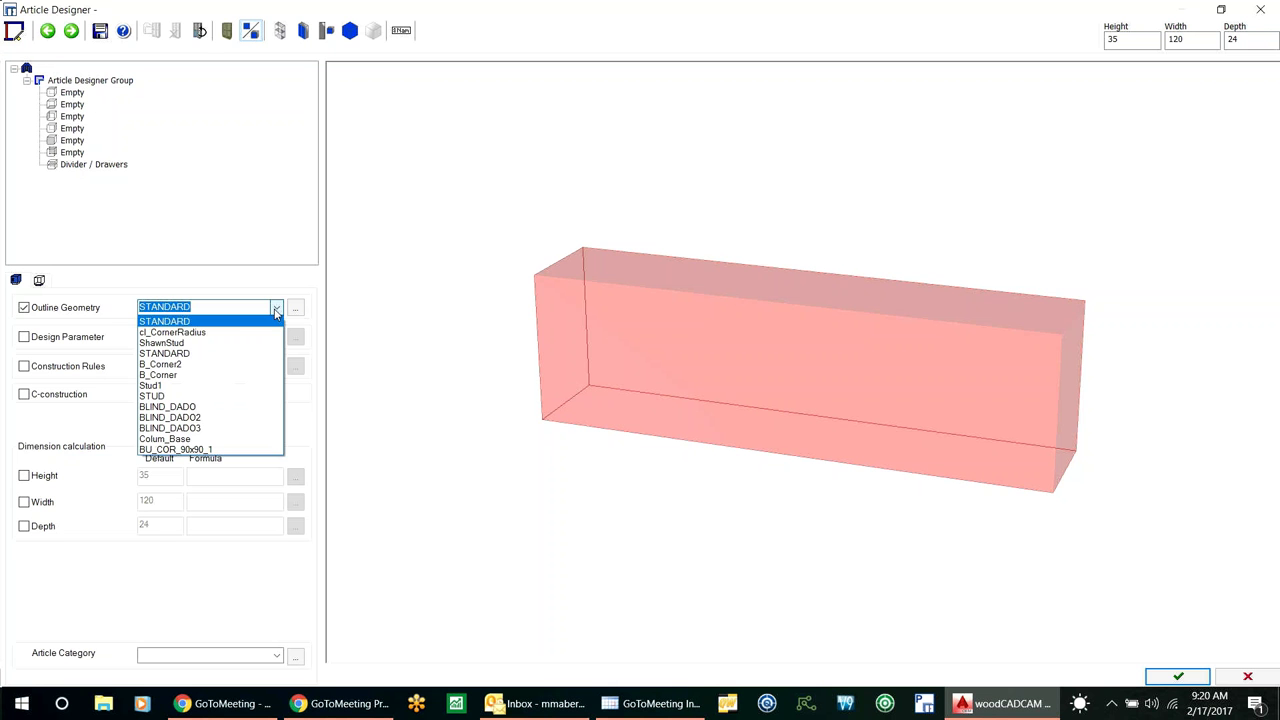
left_click(139, 93)
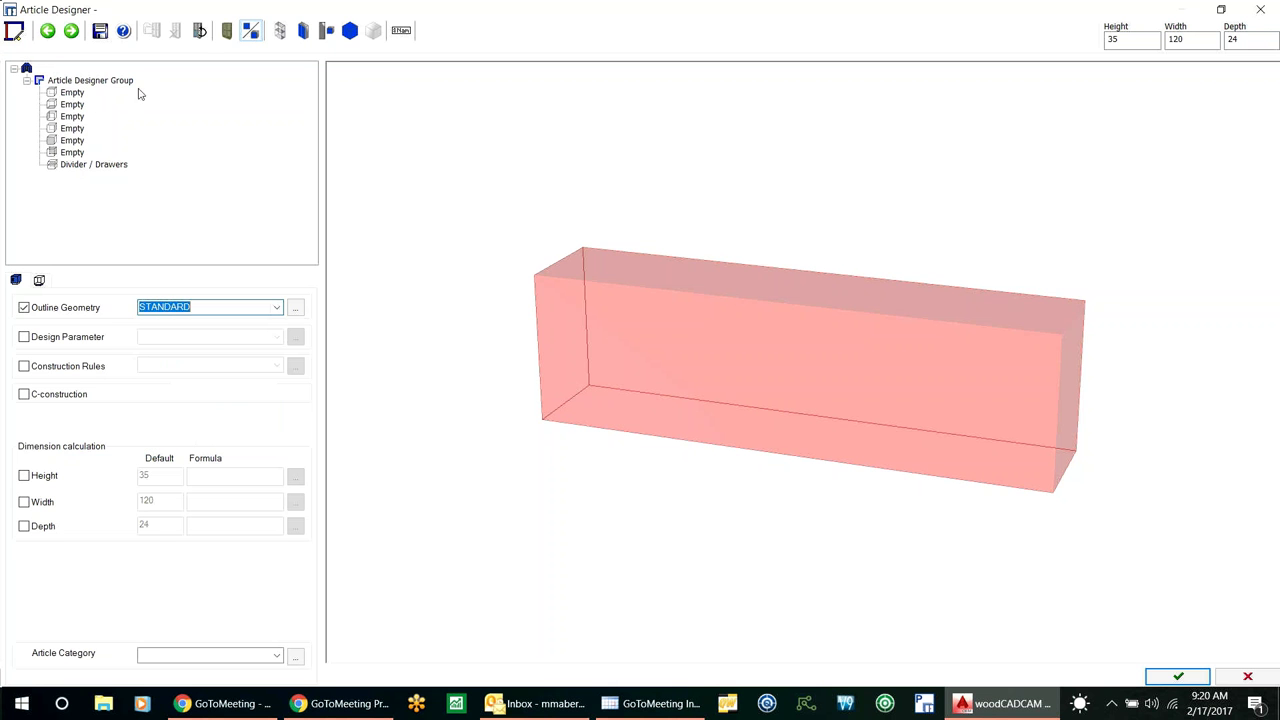
left_click(71, 93)
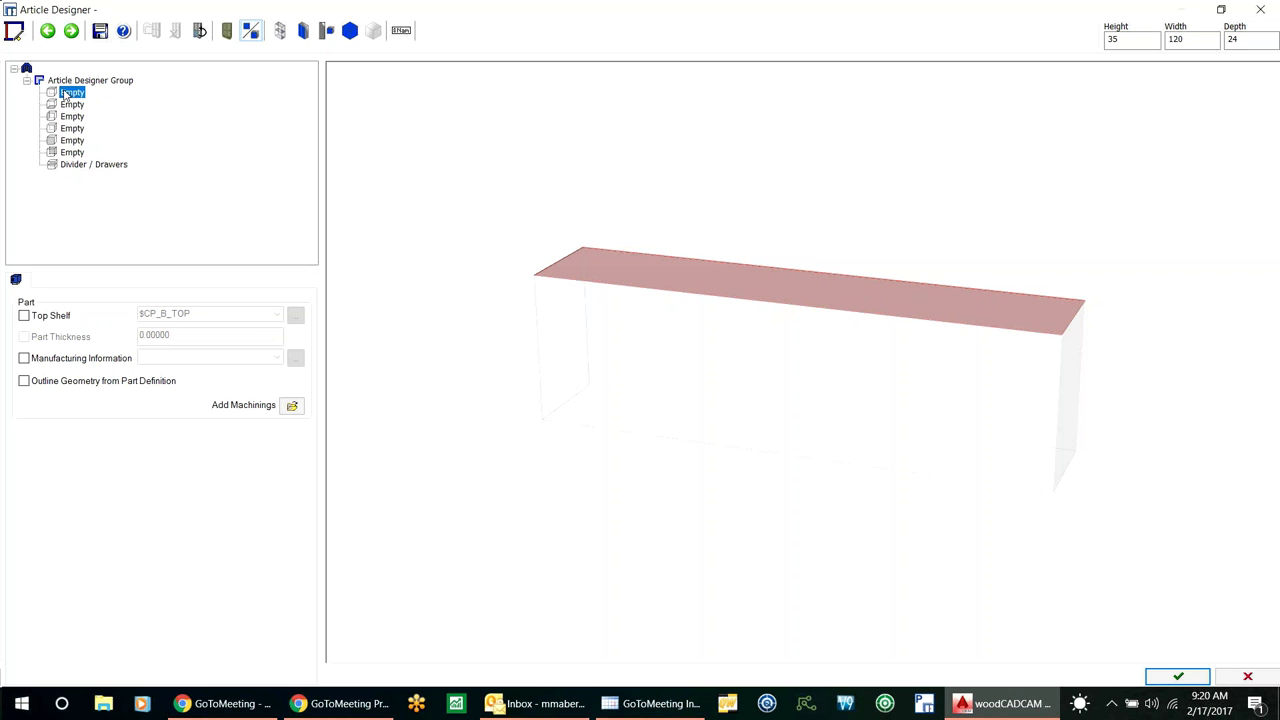
Step: Set the interior's division to Article zone and review the article zones available for it
left_click(84, 166)
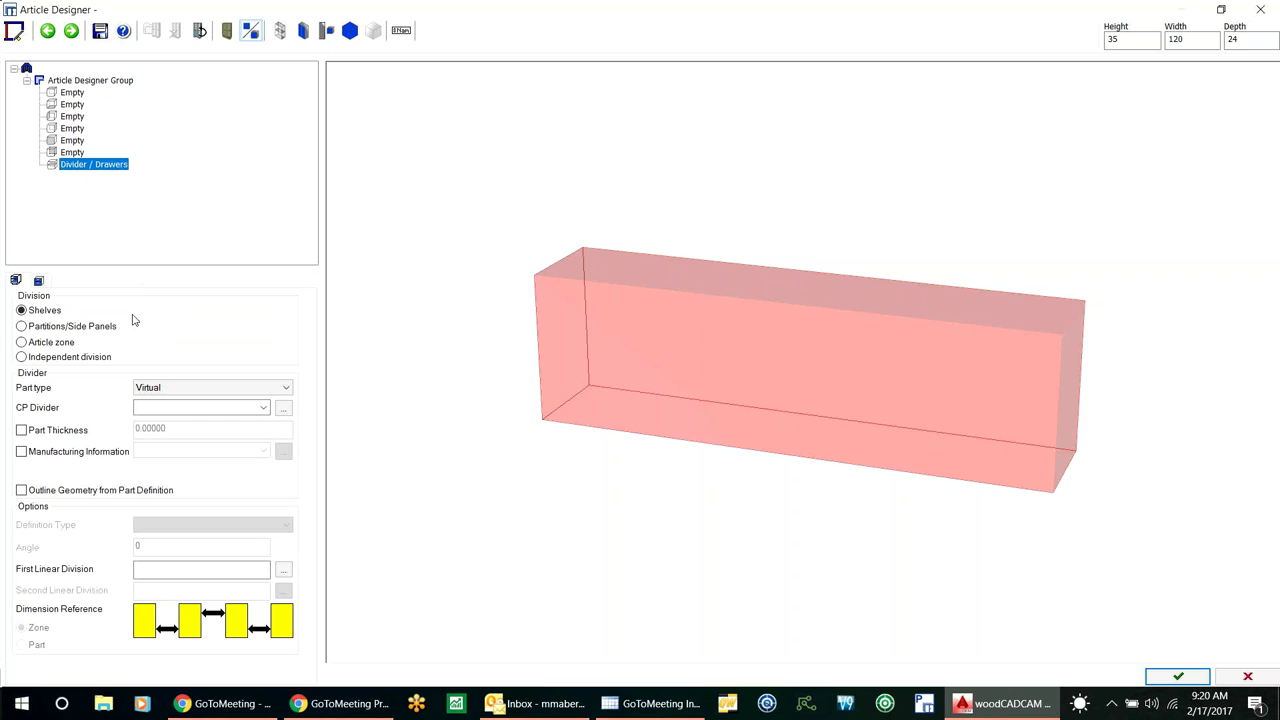
left_click(22, 343)
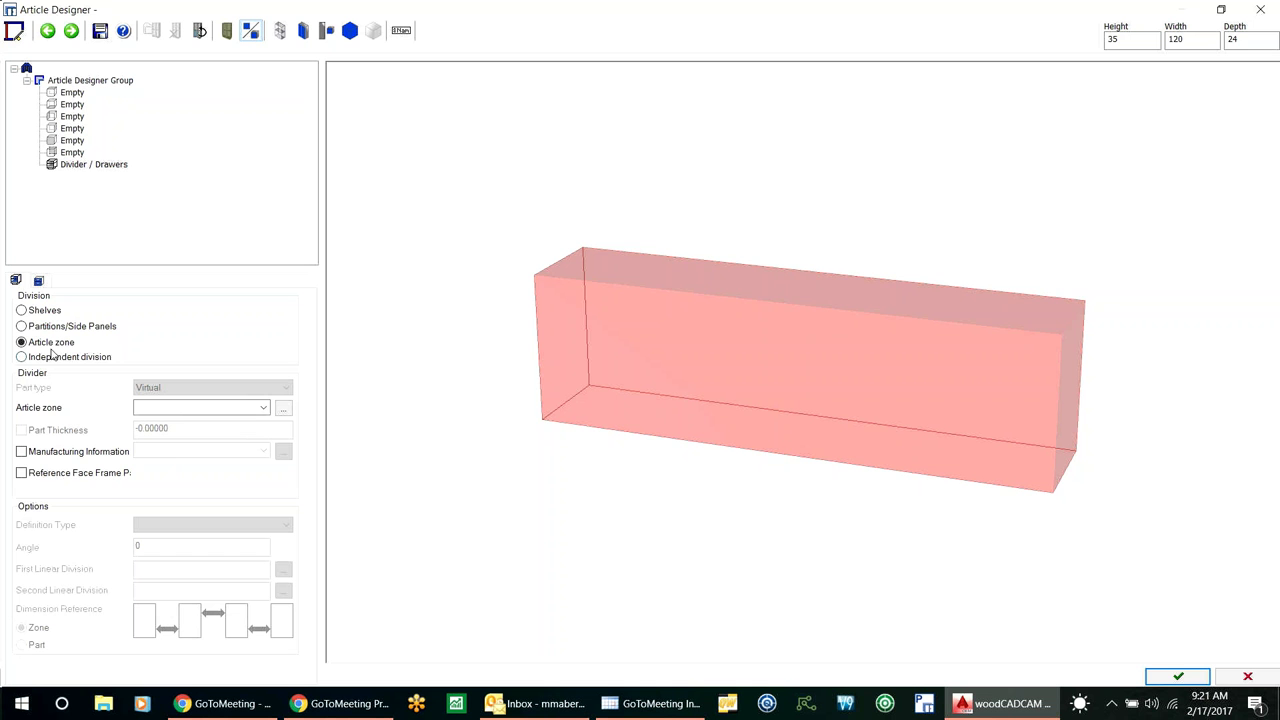
left_click(71, 84)
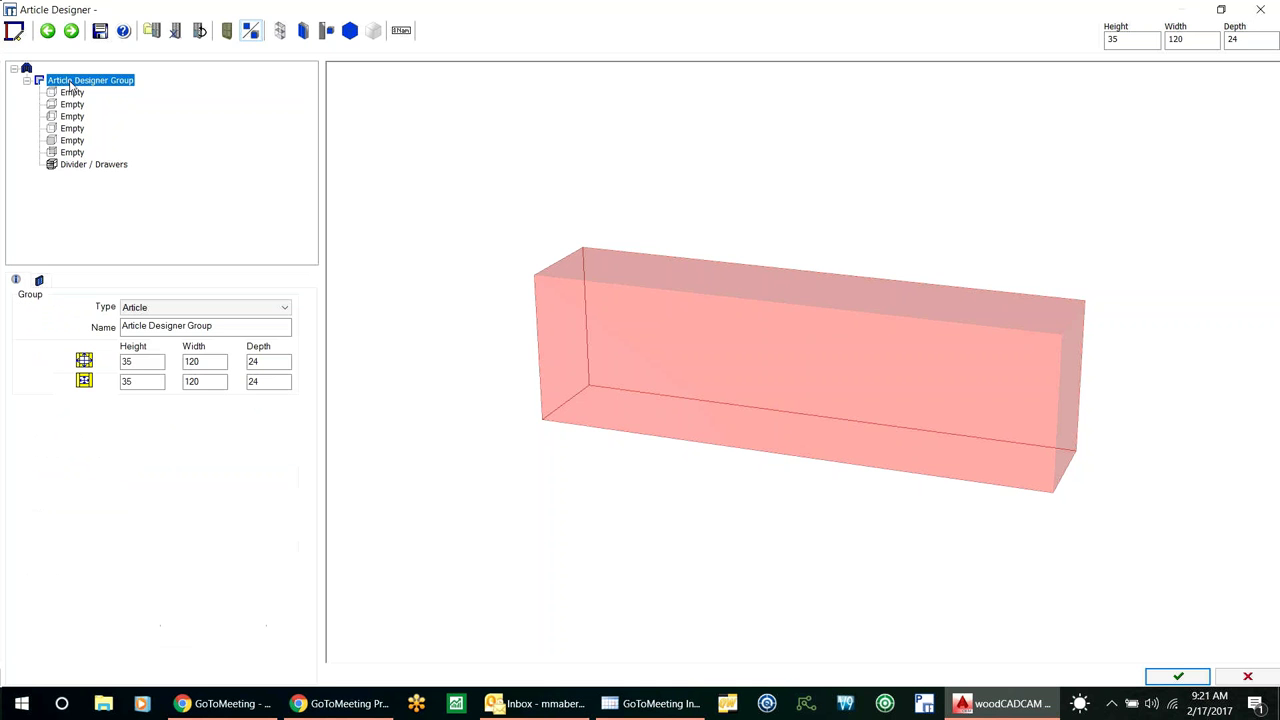
left_click(69, 93)
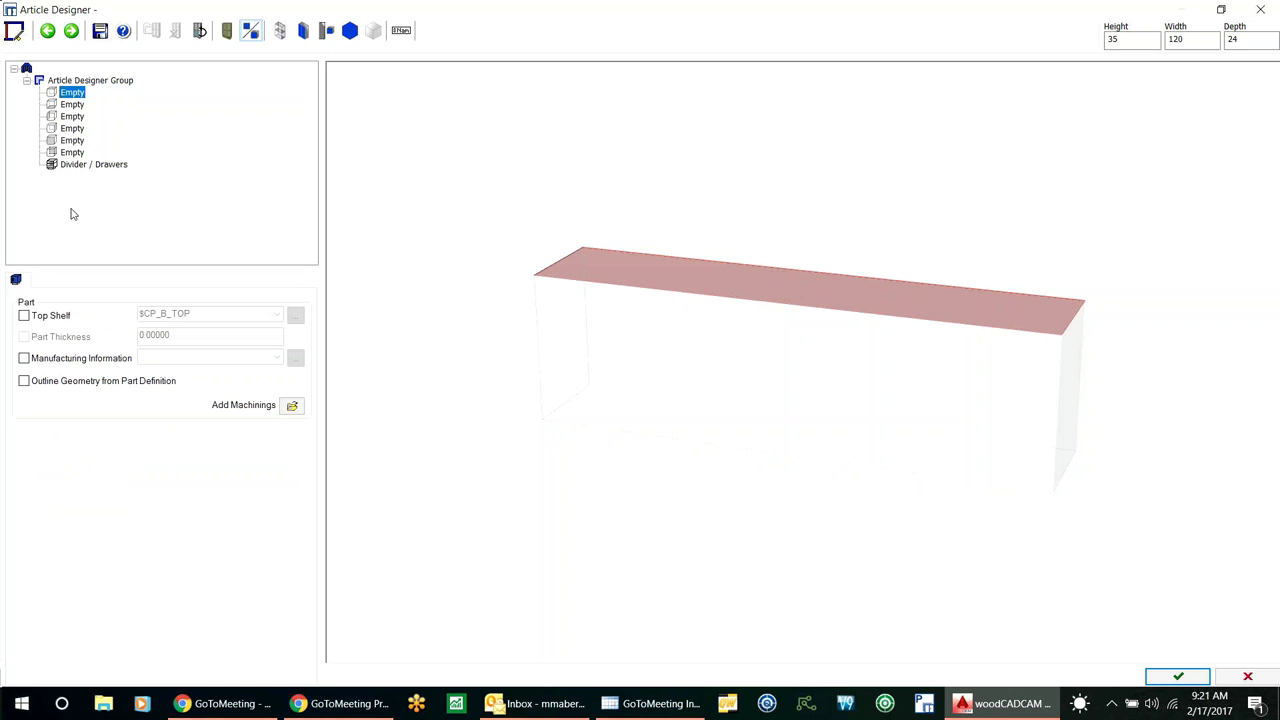
left_click(62, 166)
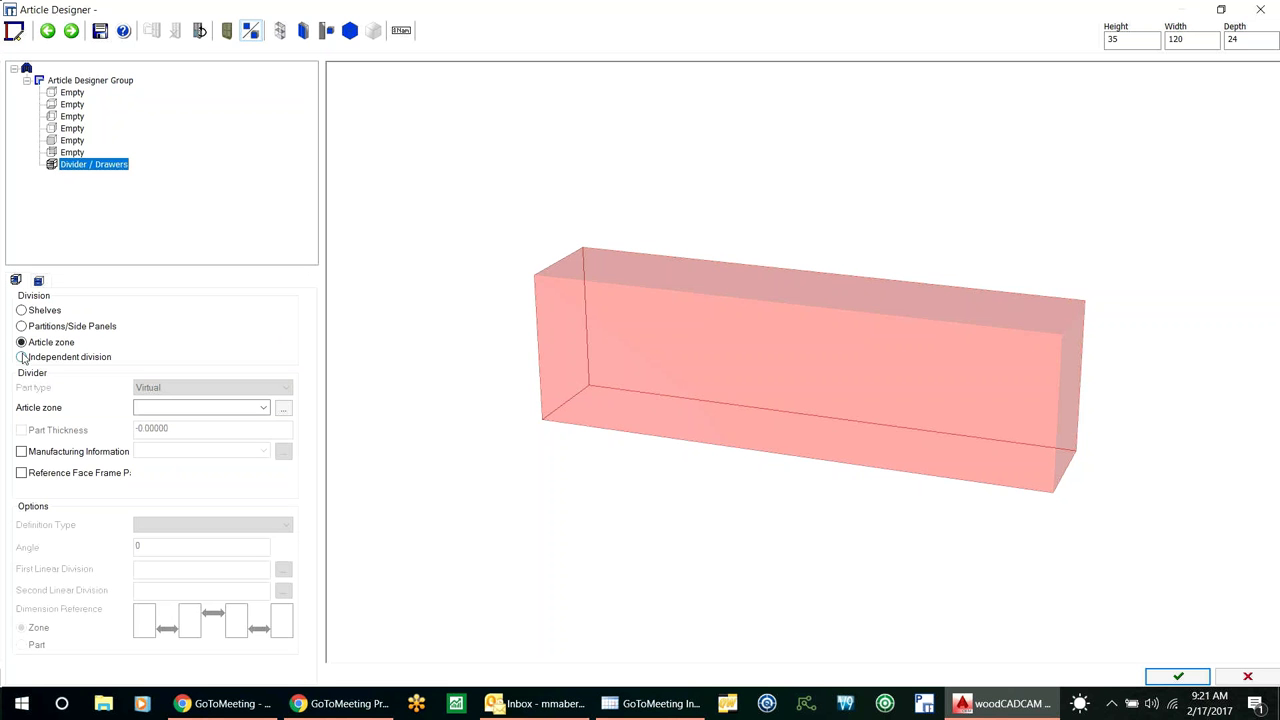
left_click(74, 342)
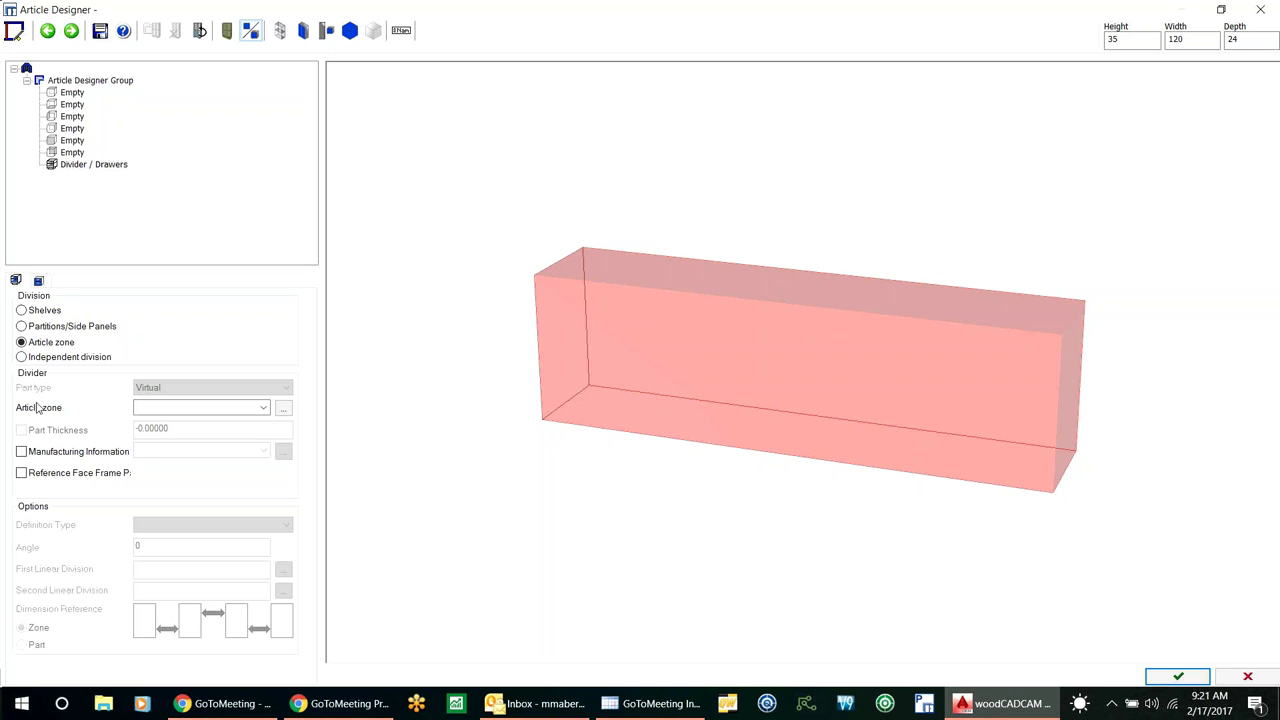
left_click(262, 410)
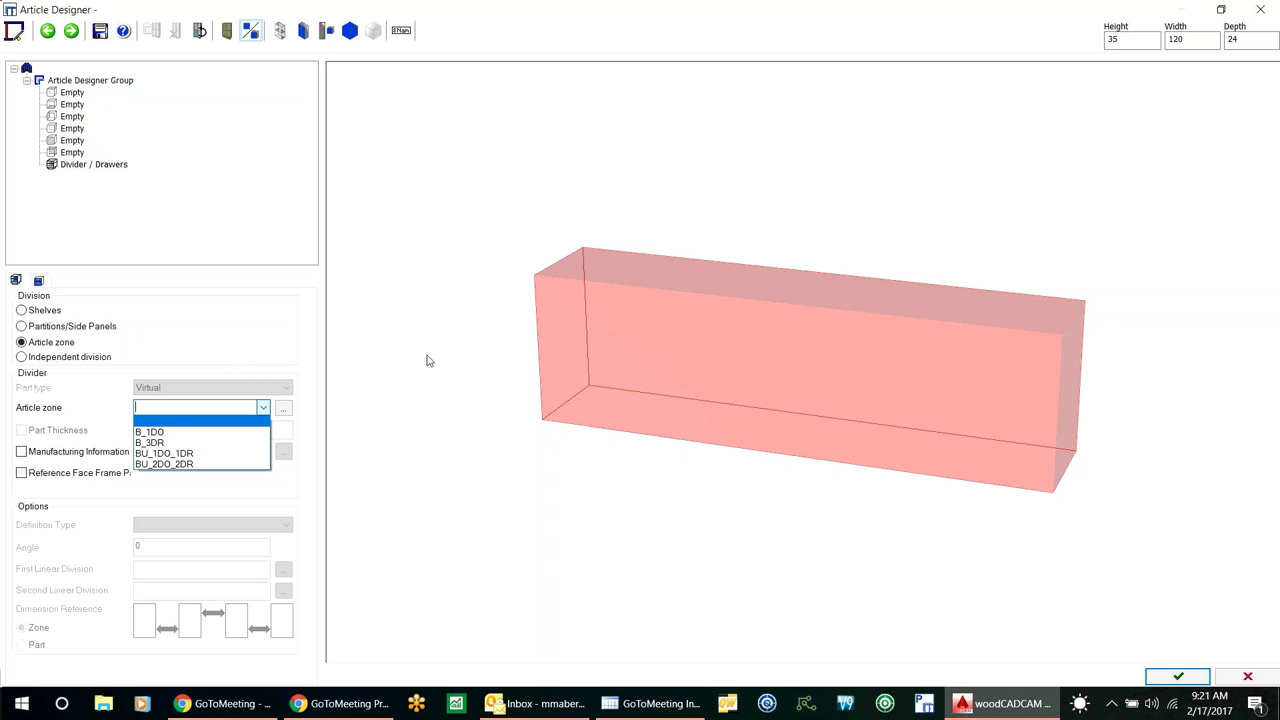
left_click(252, 211)
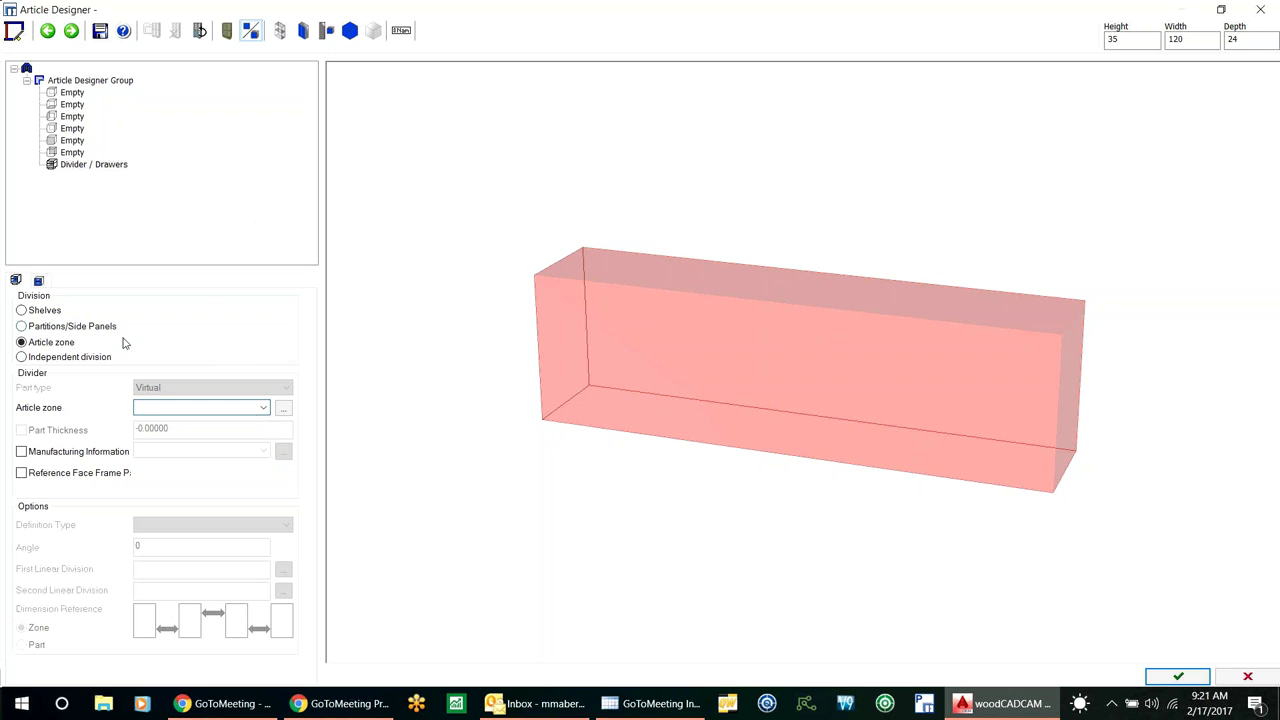
Step: Divide the interior with virtual perpendicular partitions in the ratio 1:1:1:1, and change the linear division to 1:1:18in:1
left_click(21, 327)
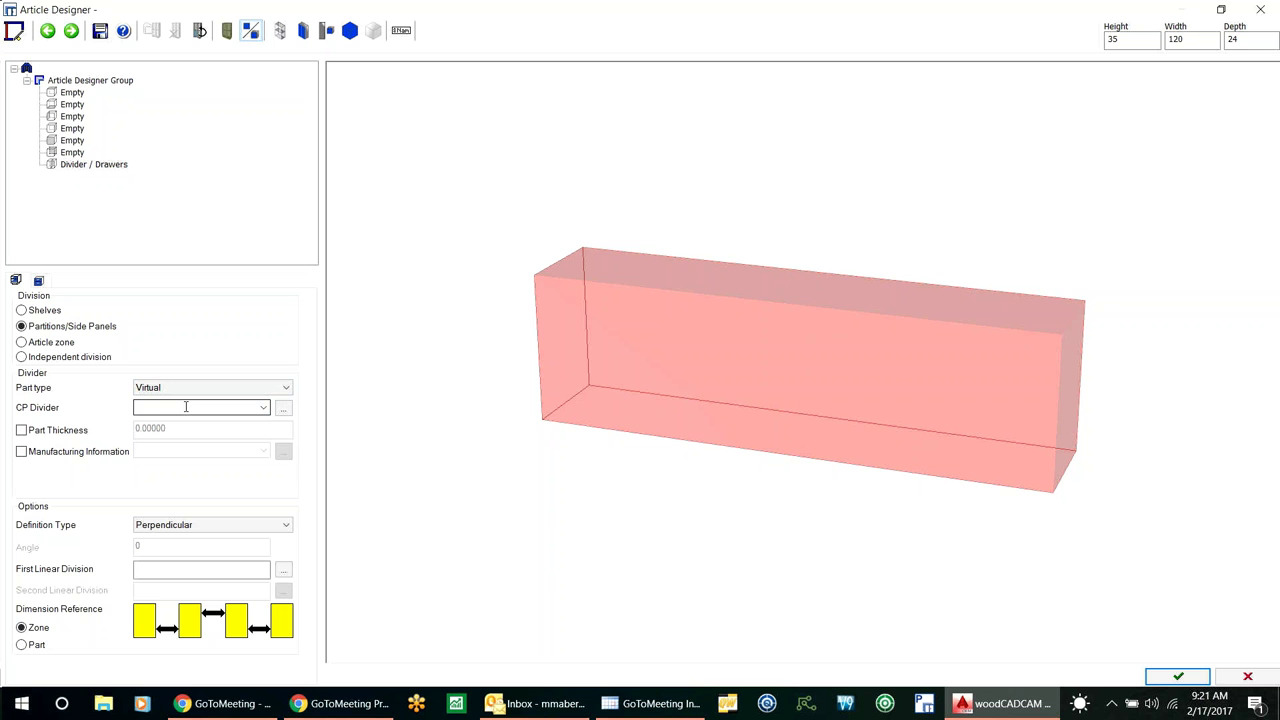
left_click(143, 569)
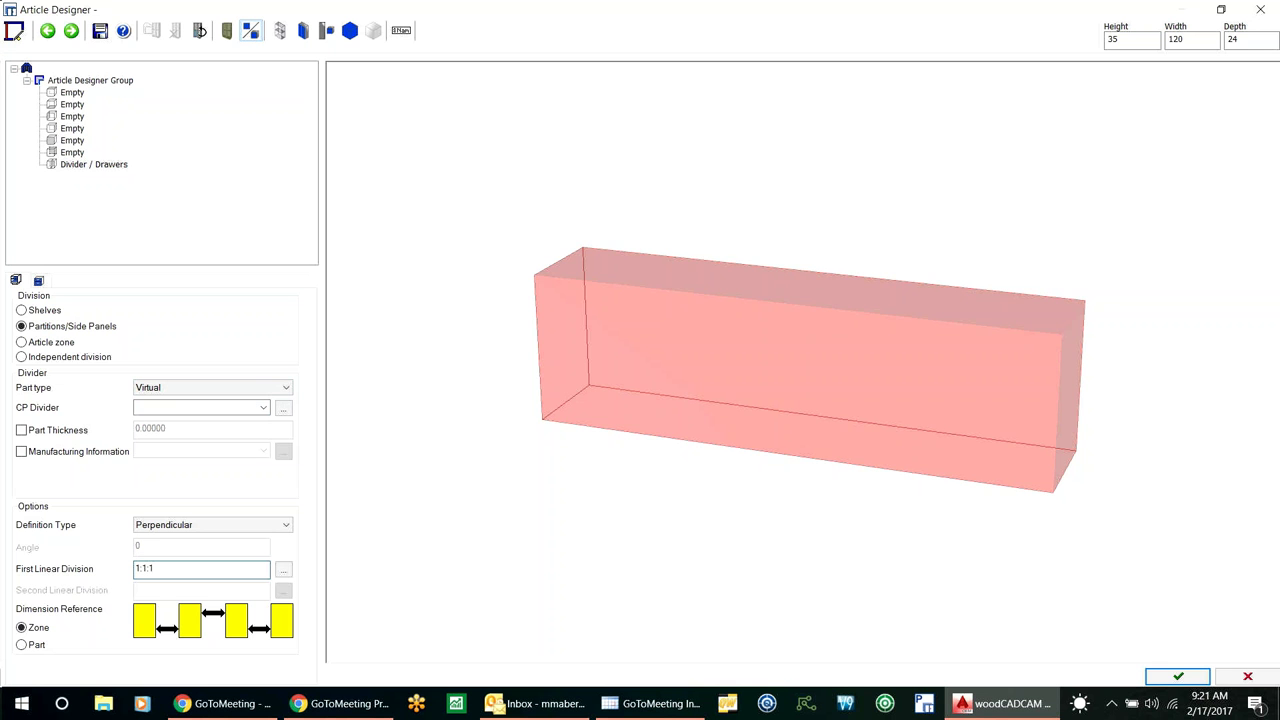
type("1:1:1:1")
key("Return")
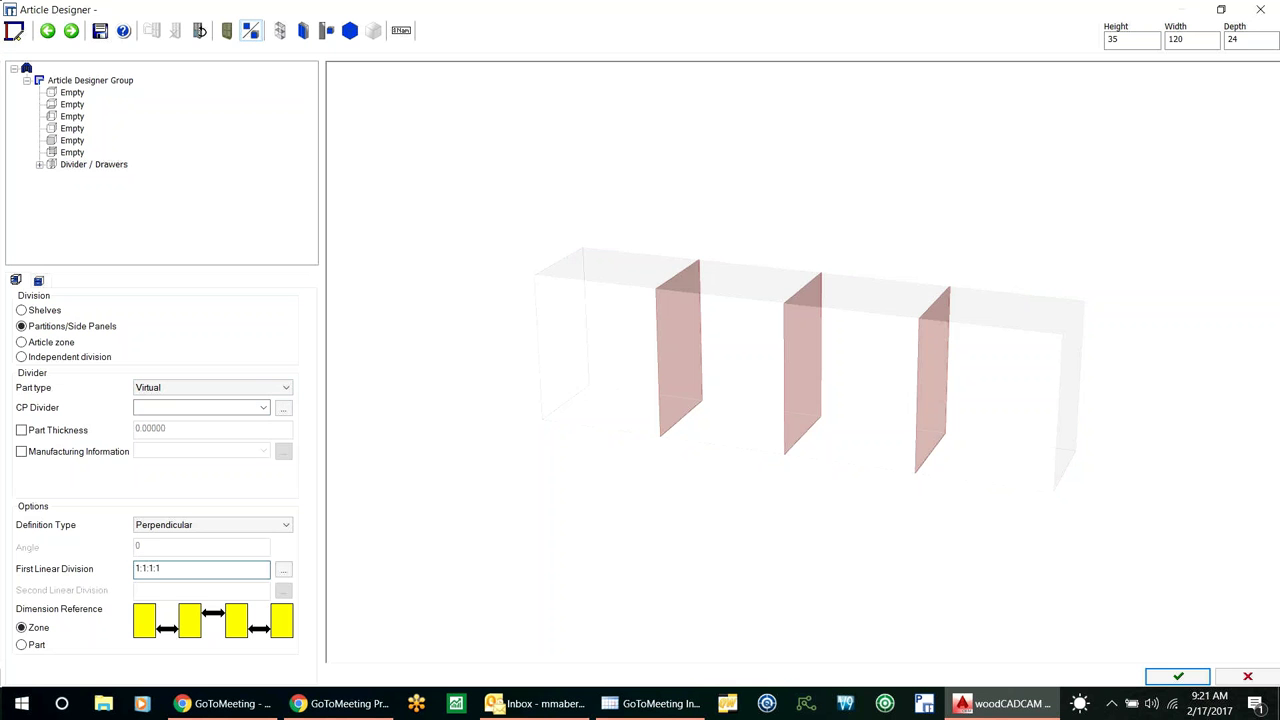
double_click(151, 567)
key("Return")
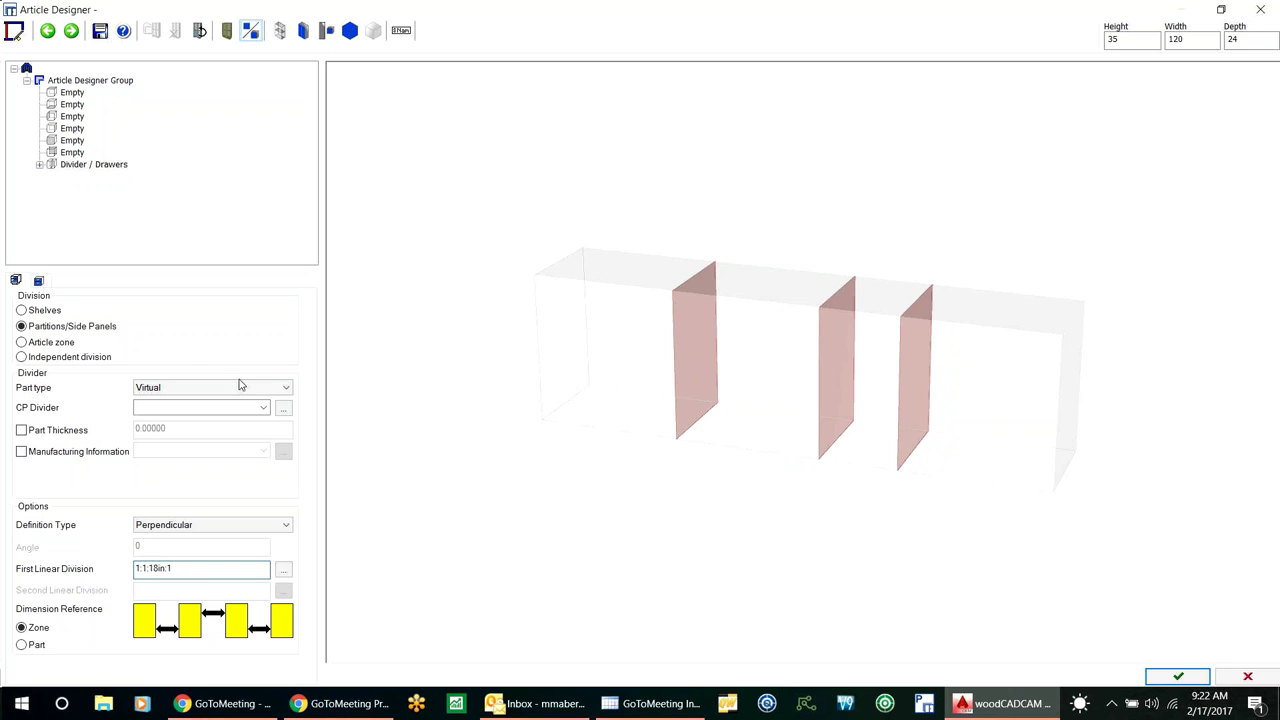
Step: Assign the article zone BU_2DO_2DR to the leftmost zone of the article
left_click(618, 344)
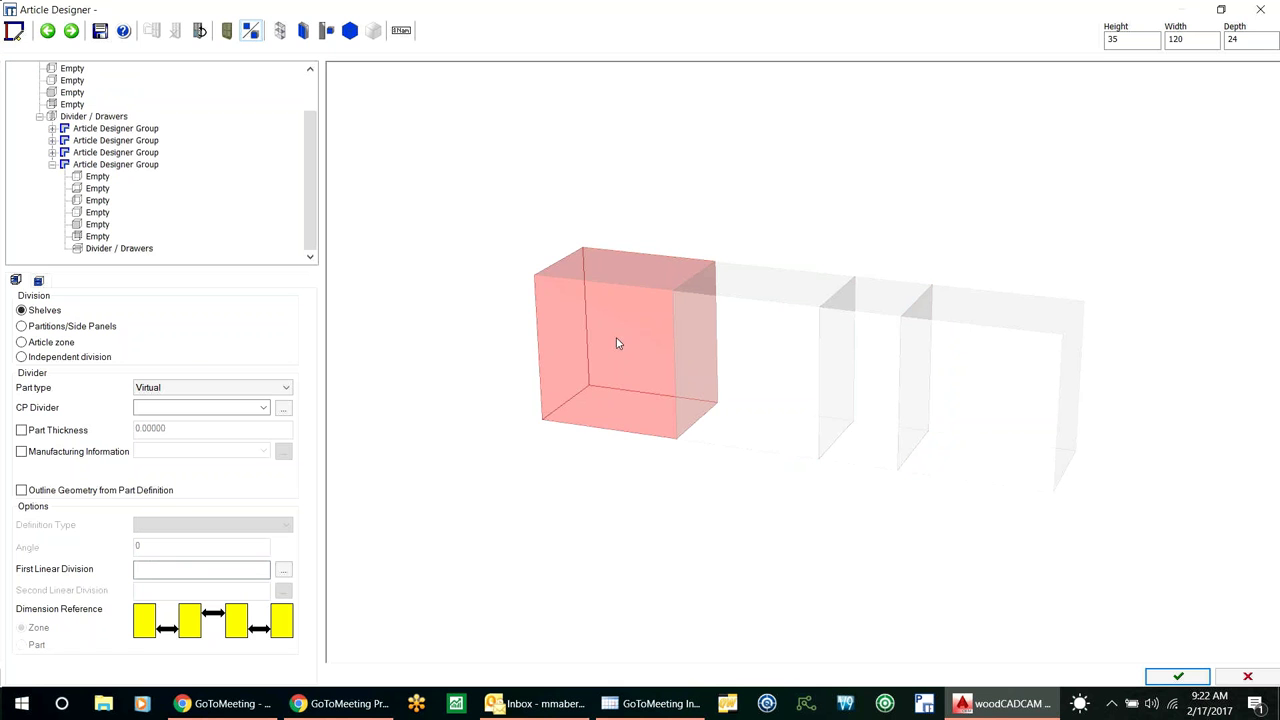
left_click(21, 343)
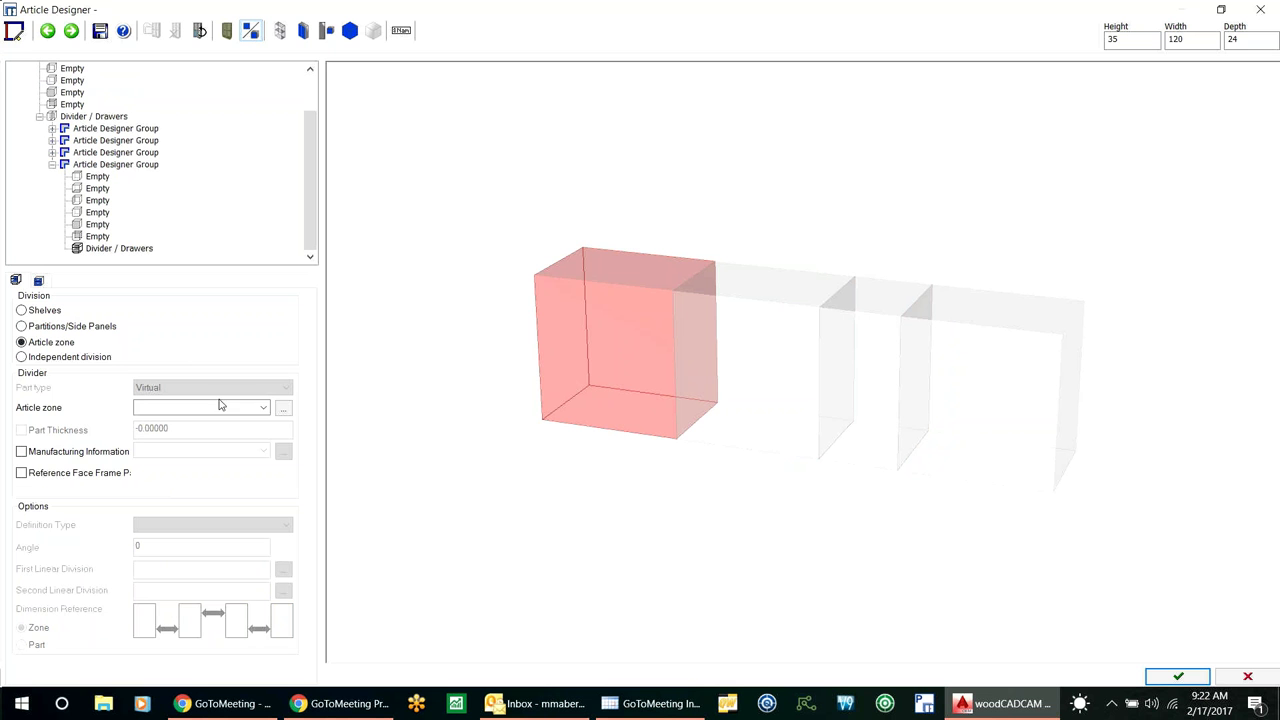
left_click(263, 409)
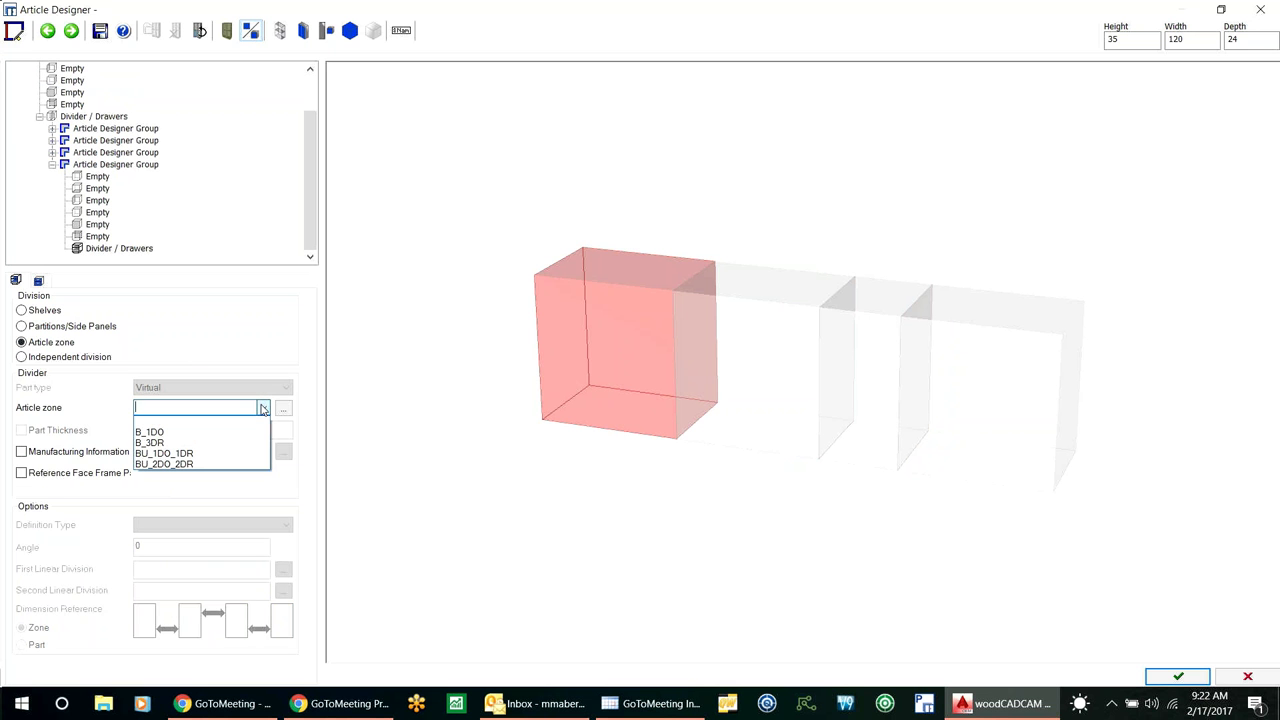
left_click(165, 465)
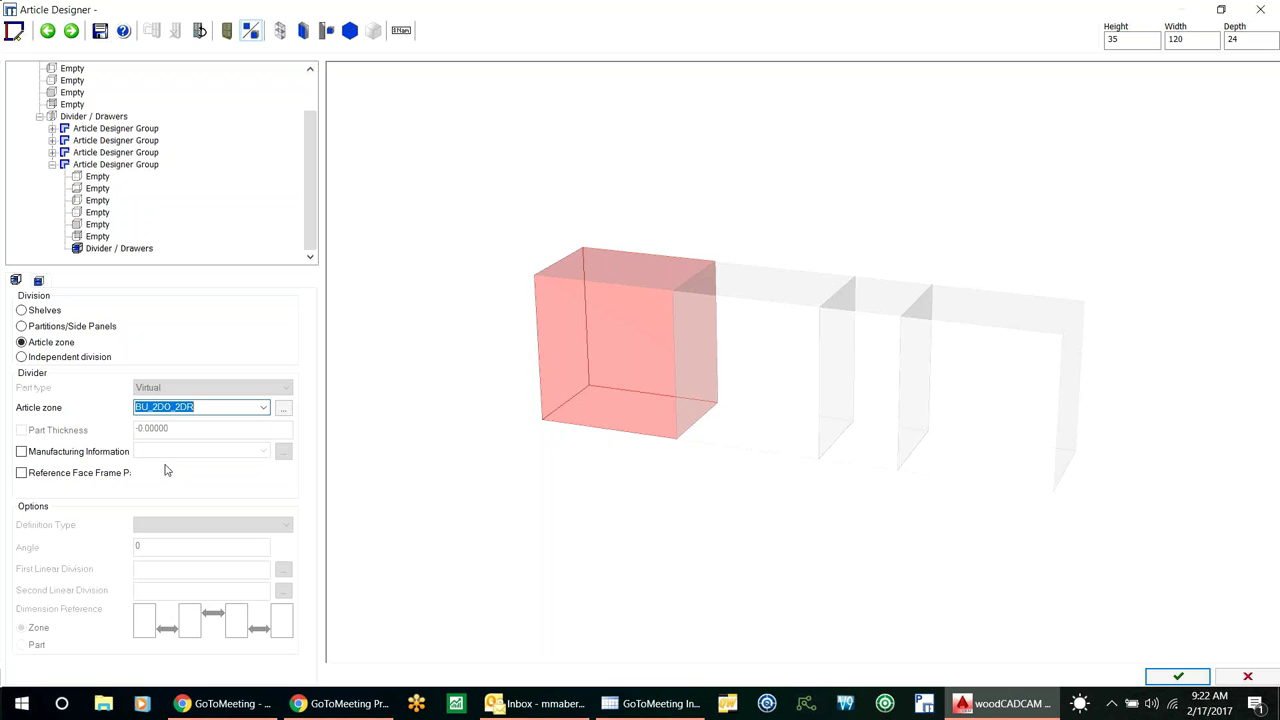
Step: Assign the article zone B_1DO to the second zone from the left
left_click(783, 357)
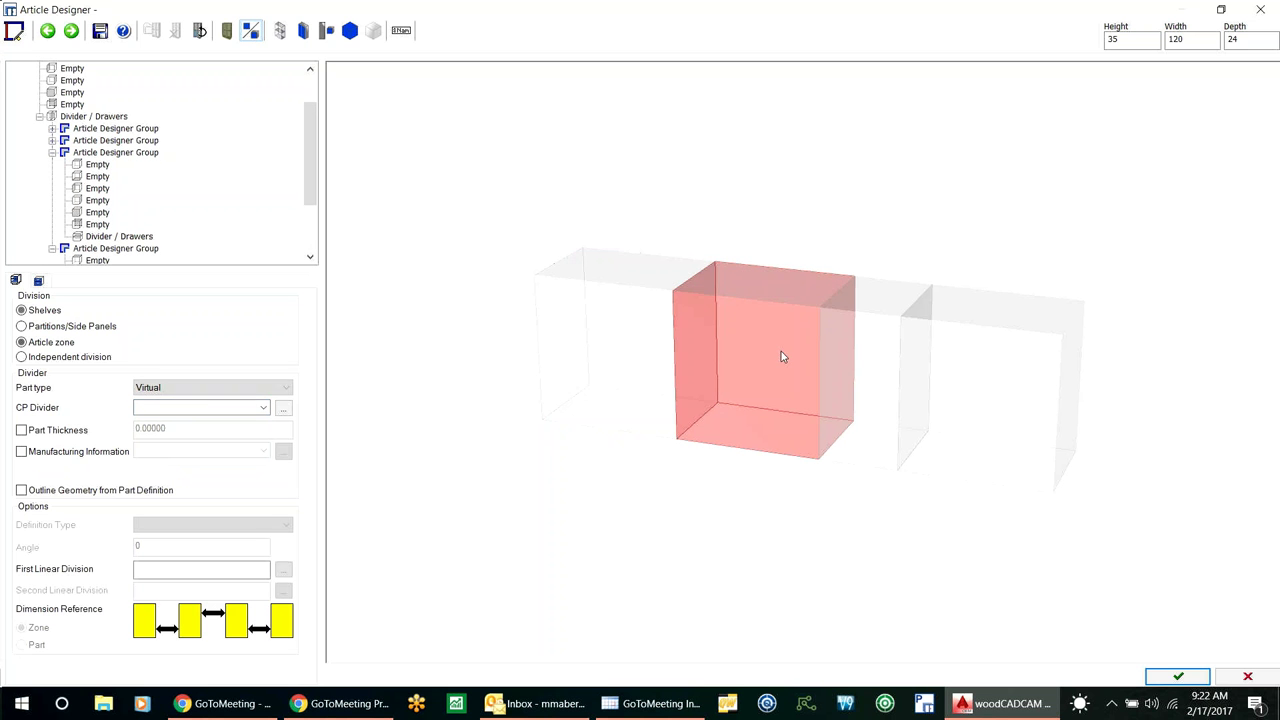
left_click(21, 342)
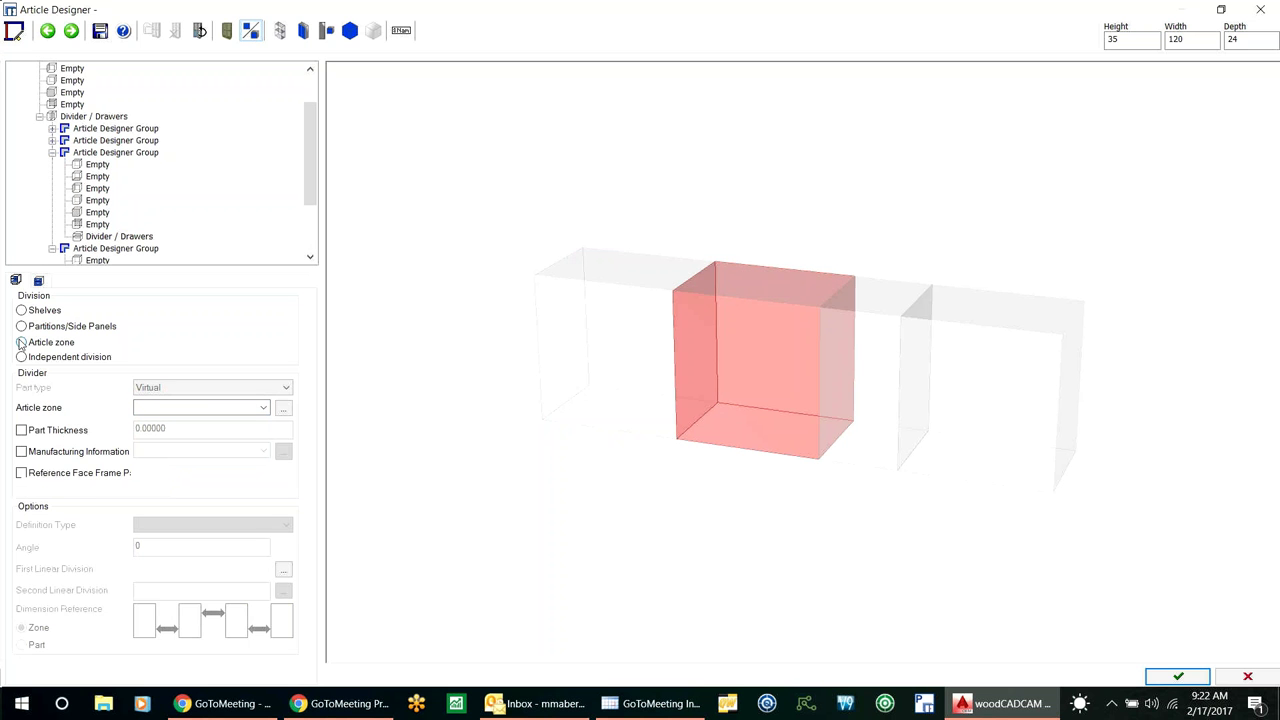
left_click(264, 408)
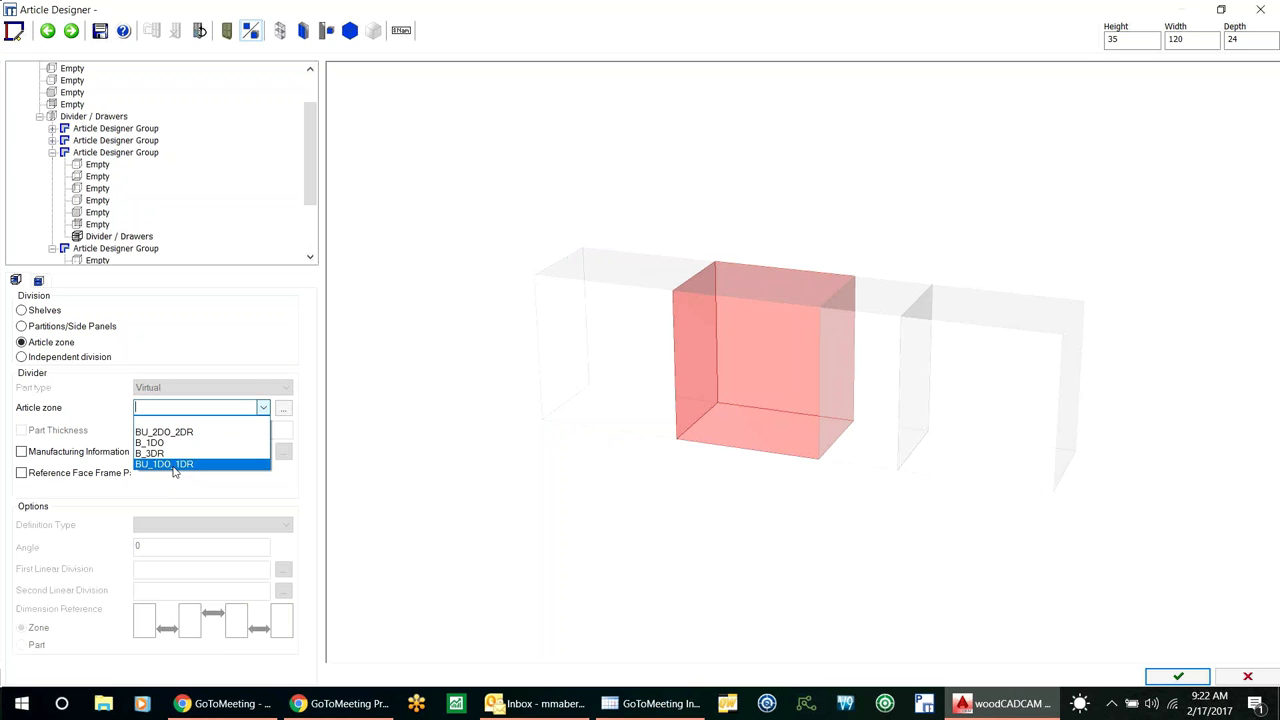
left_click(148, 443)
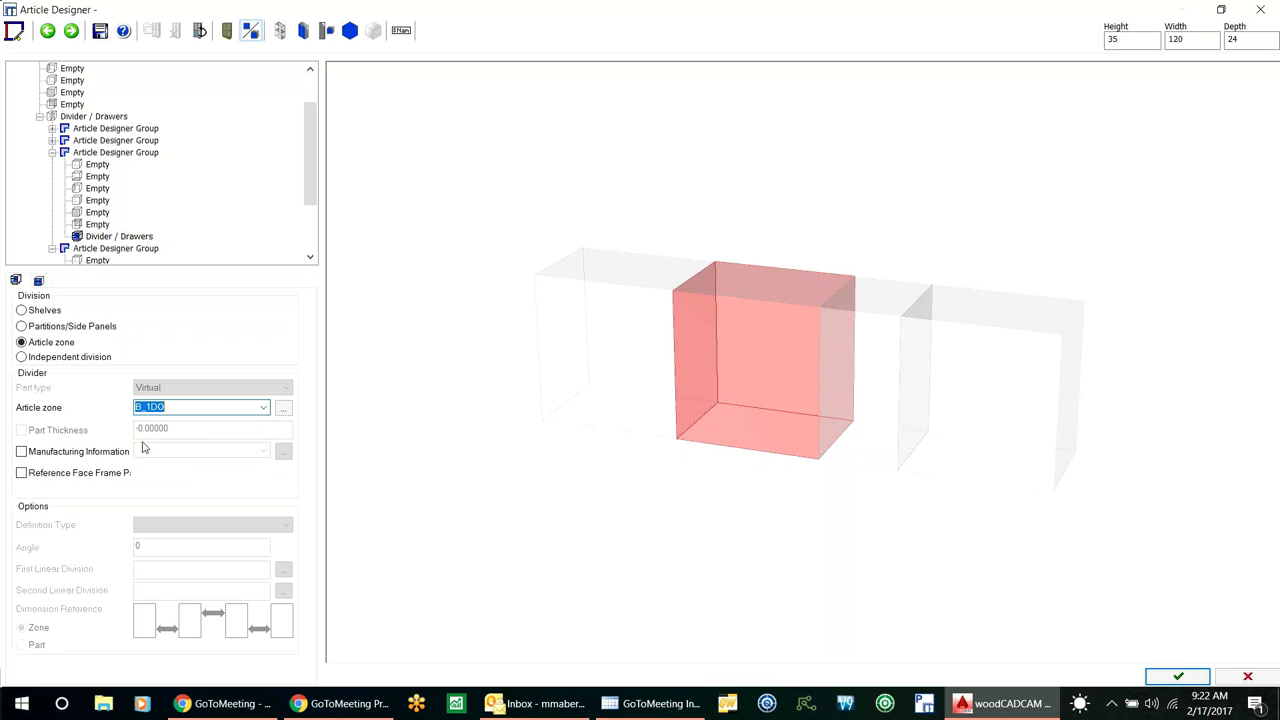
Step: Assign the article zone B_3DR to the narrow 18-inch zone
left_click(848, 379)
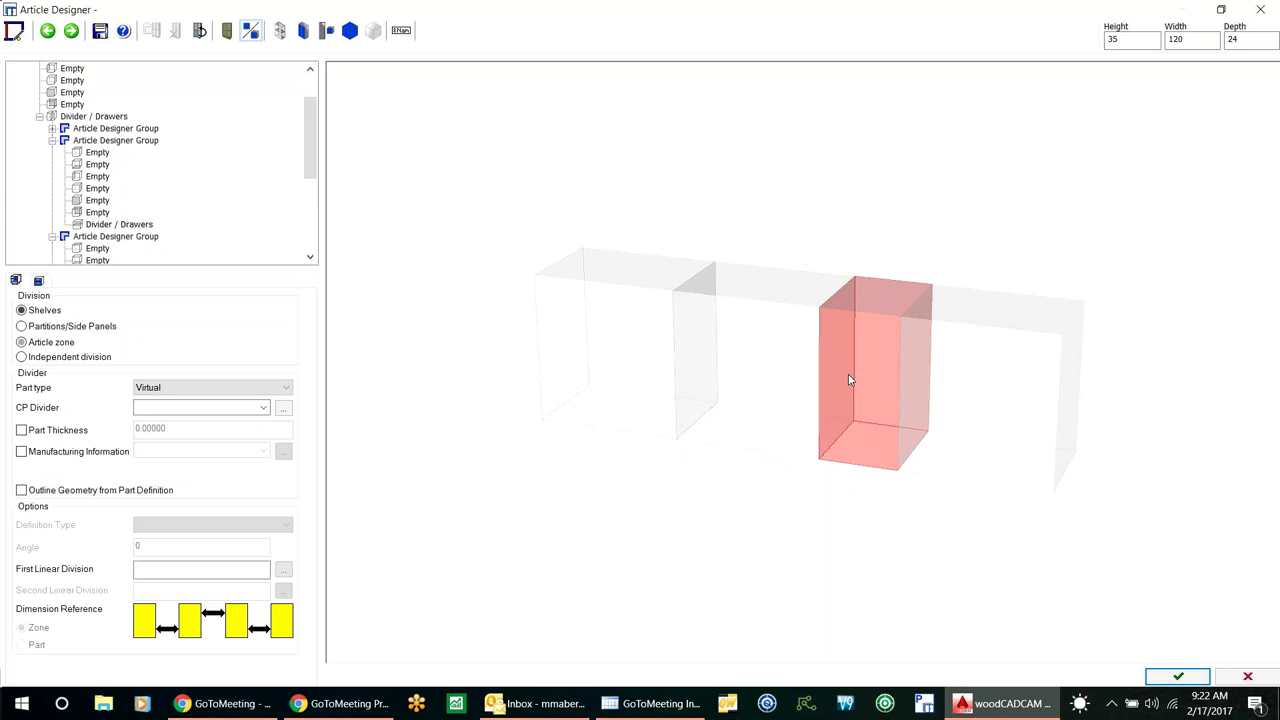
left_click(21, 342)
left_click(261, 408)
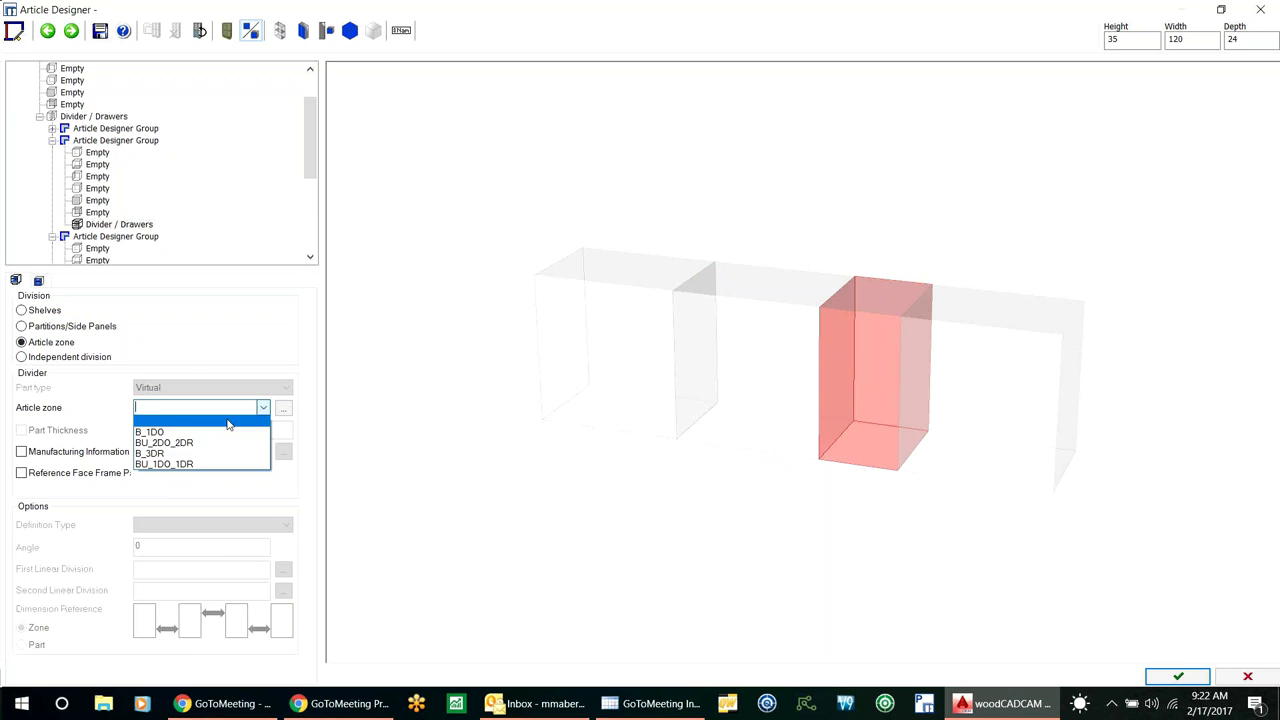
left_click(157, 453)
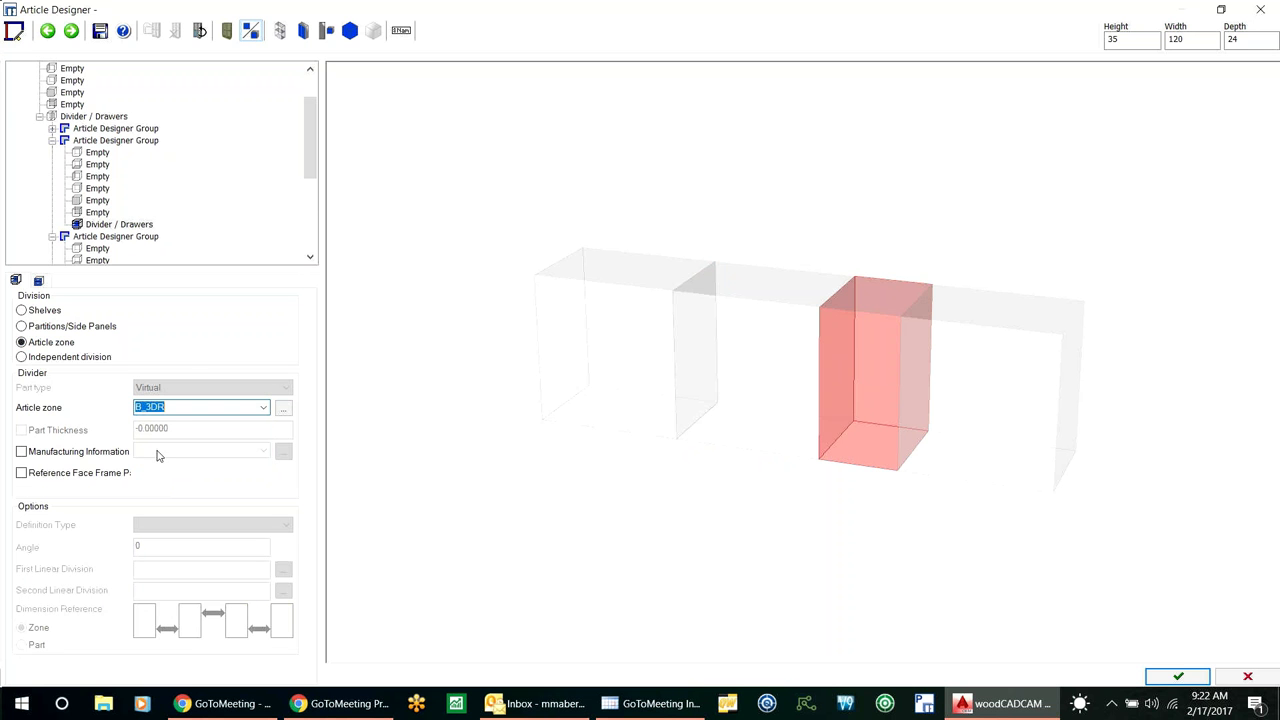
Step: Fill the rightmost zone with the article B_1DO_With_Partitions from the Frameless Library's Base Units
left_click(986, 383)
left_click(21, 342)
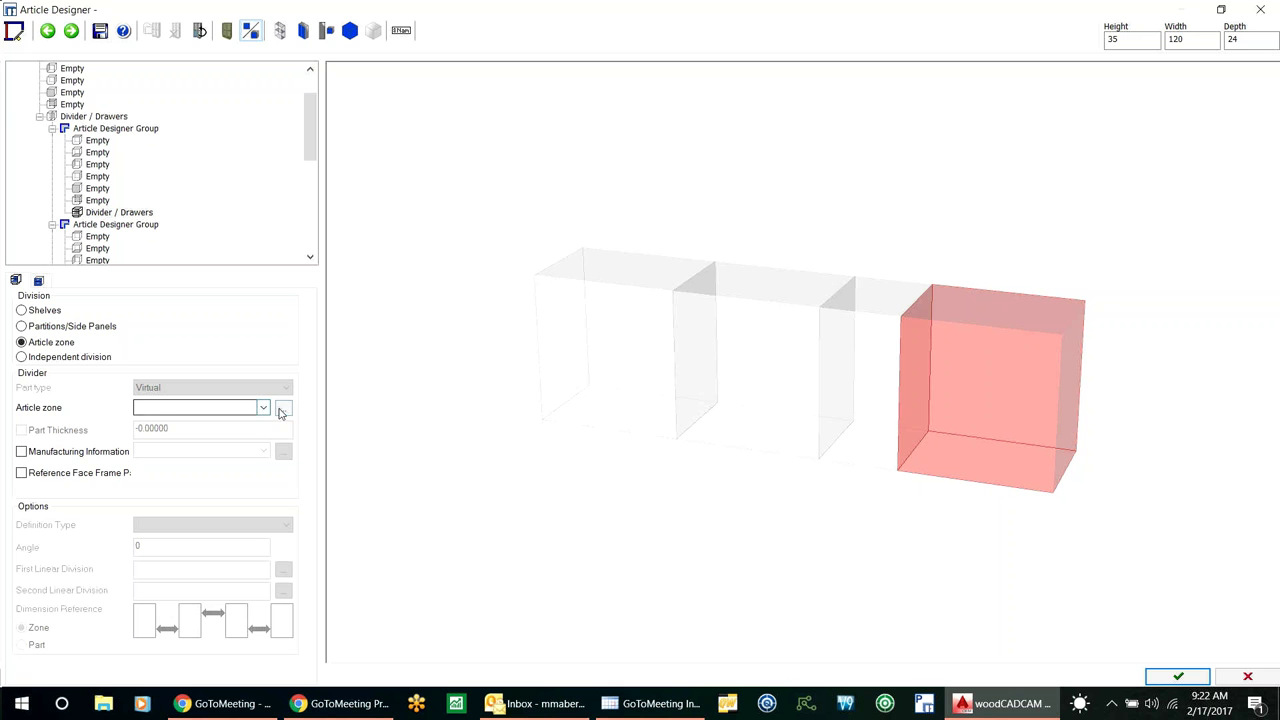
left_click(284, 411)
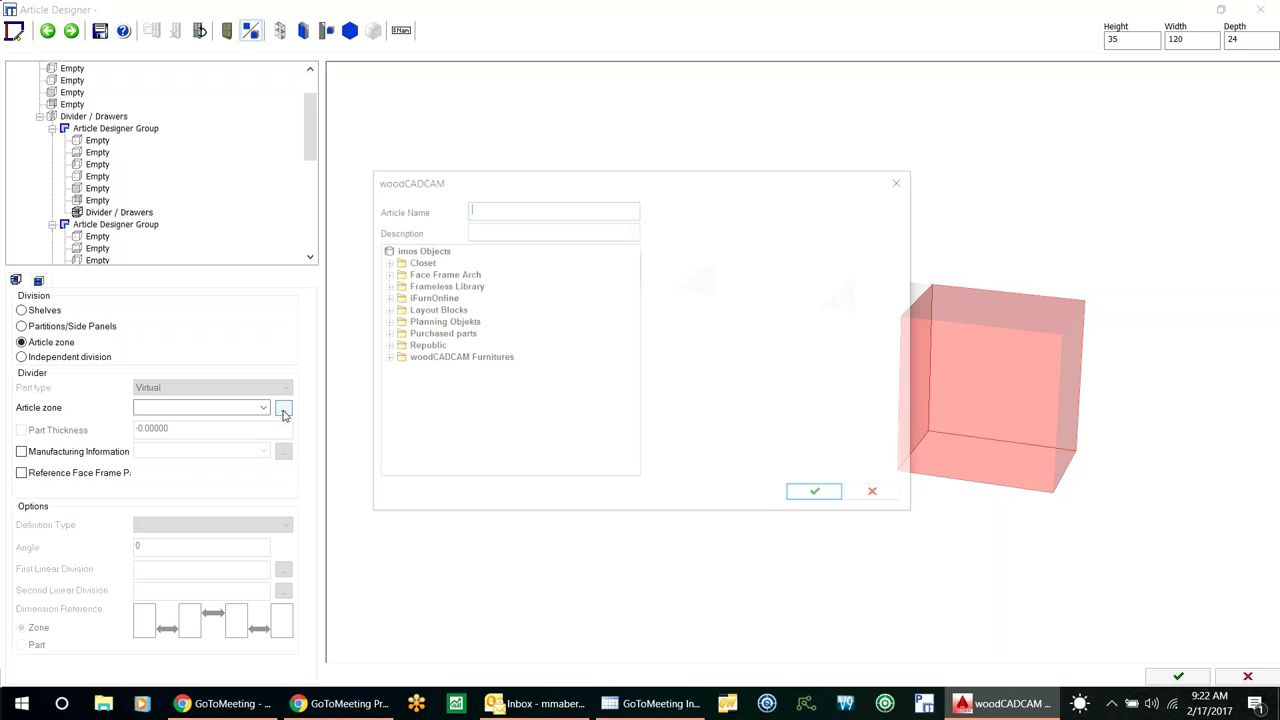
left_click(384, 286)
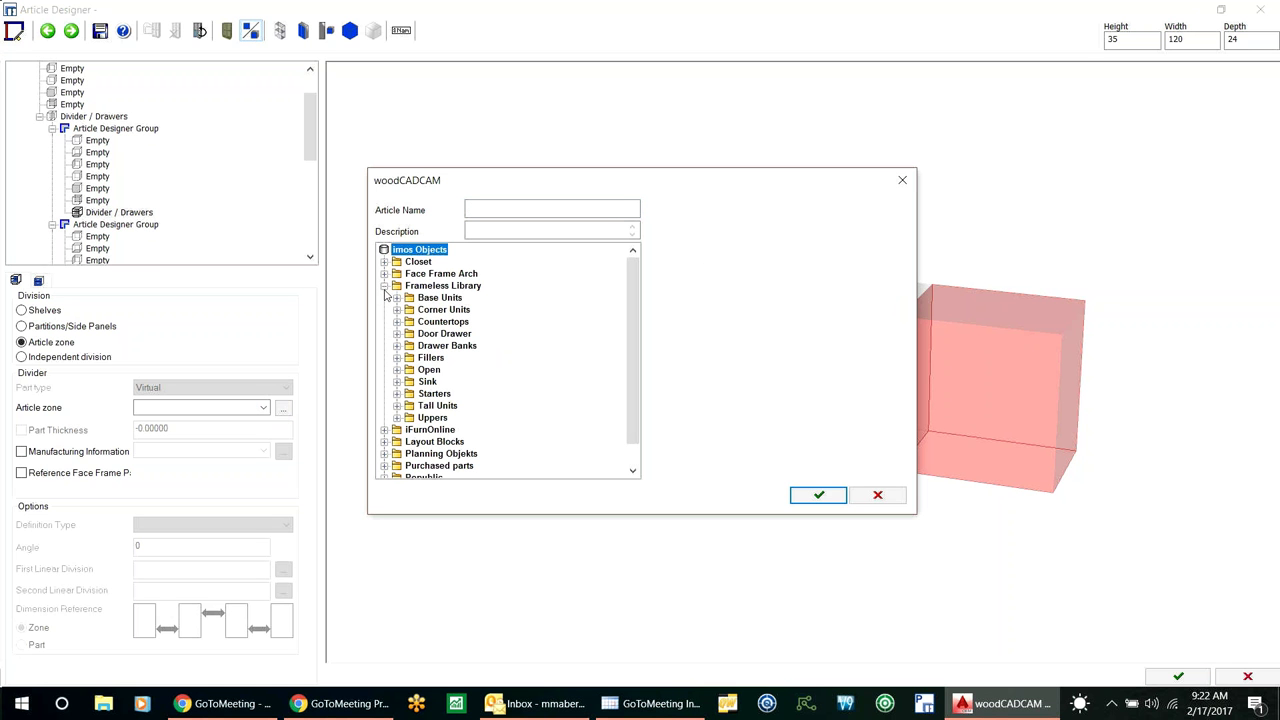
left_click(397, 298)
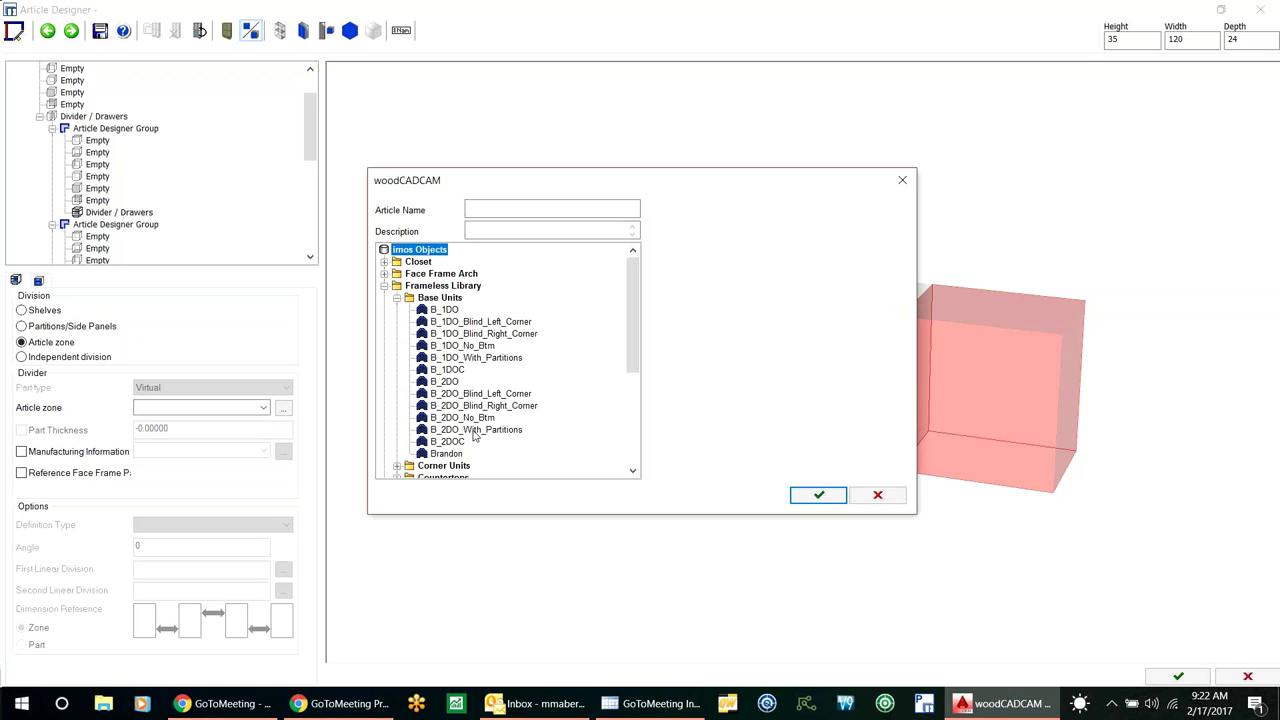
double_click(450, 358)
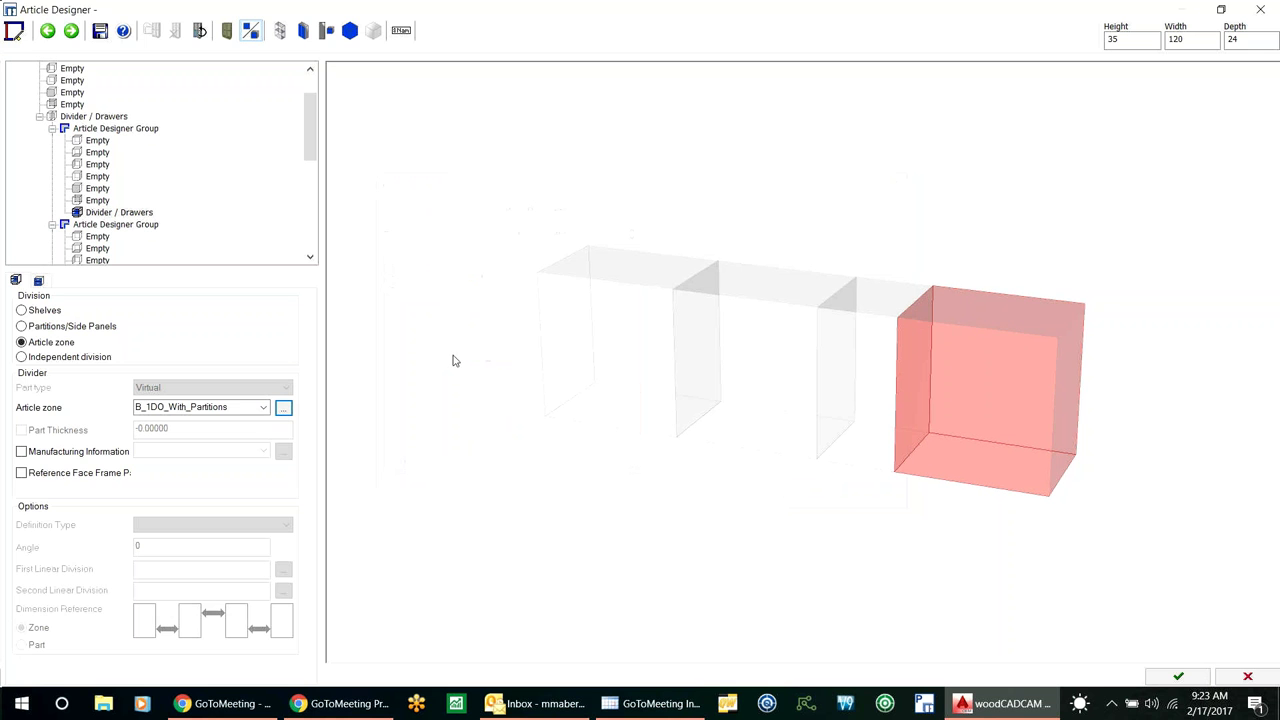
Step: Save the finished article as 120 Run in the Base Units folder of the Frameless Library
left_click(1178, 677)
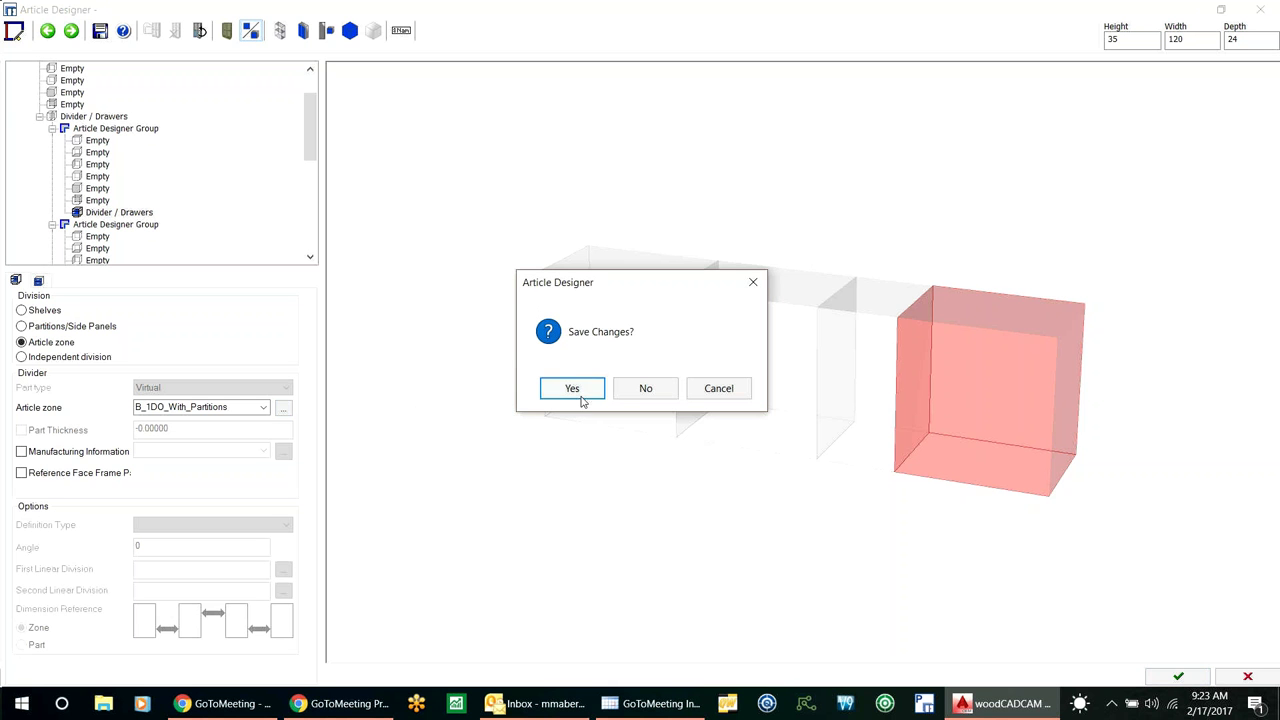
left_click(572, 390)
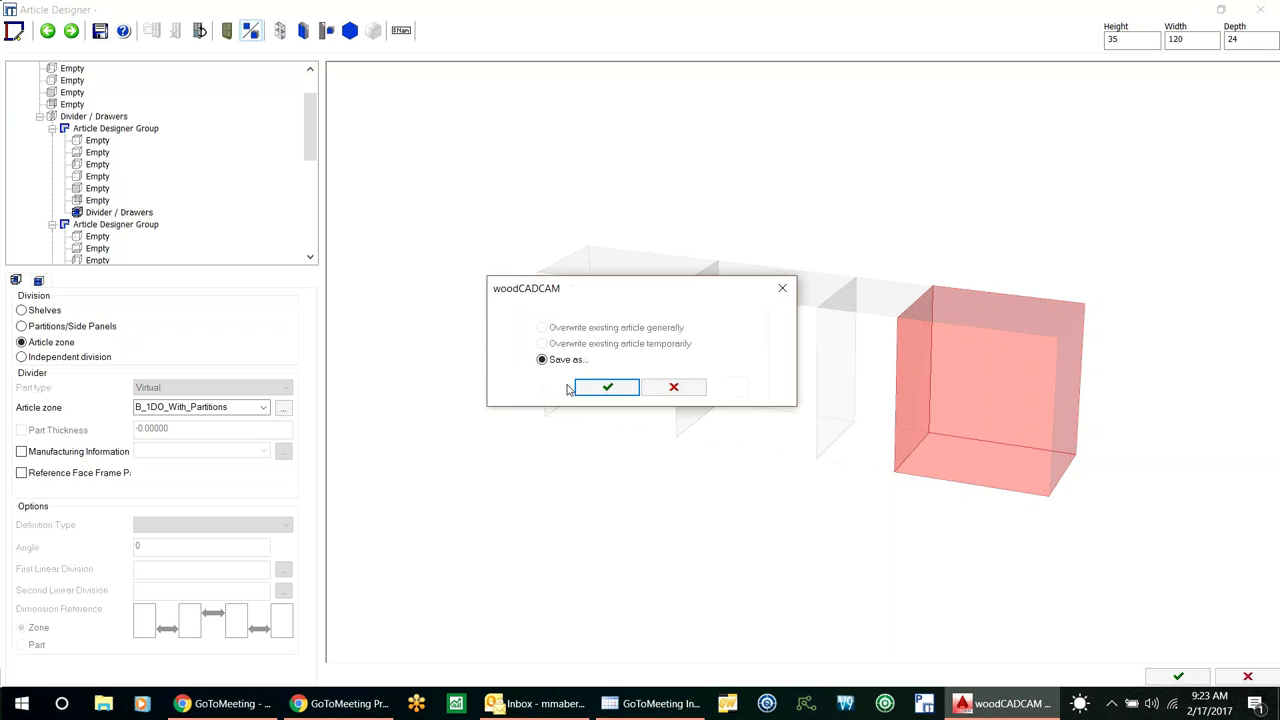
left_click(610, 387)
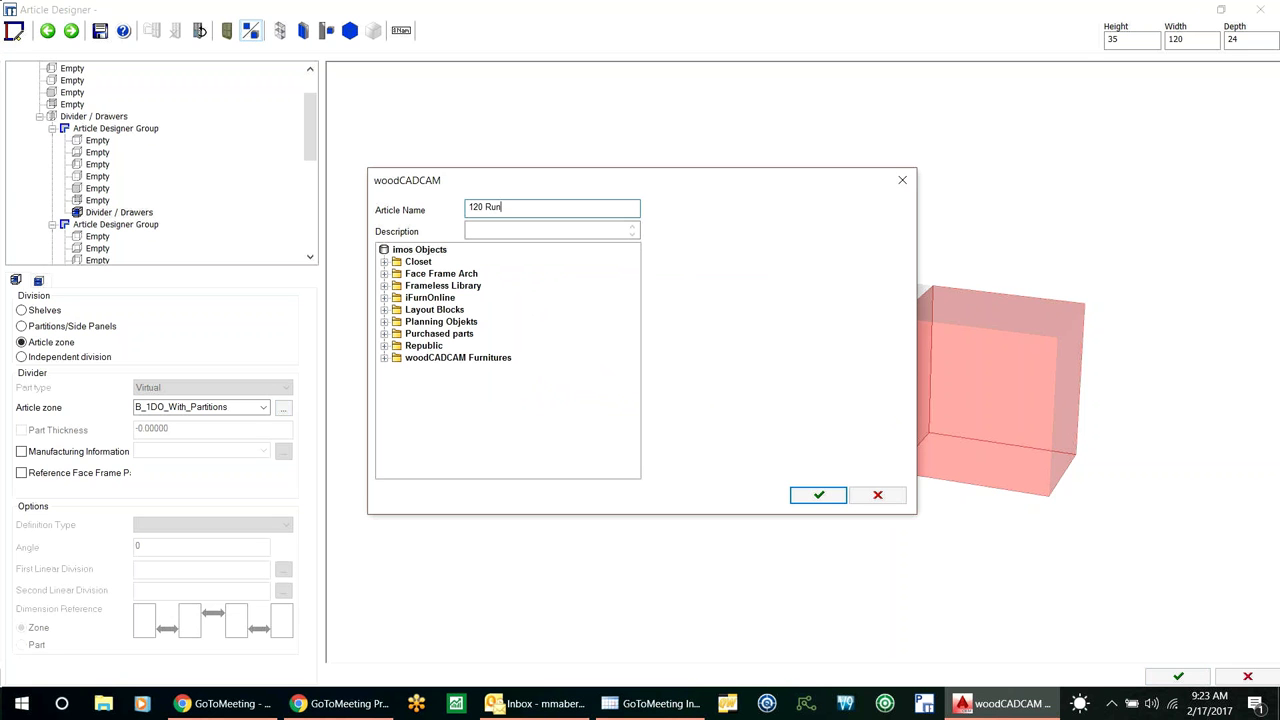
left_click(383, 286)
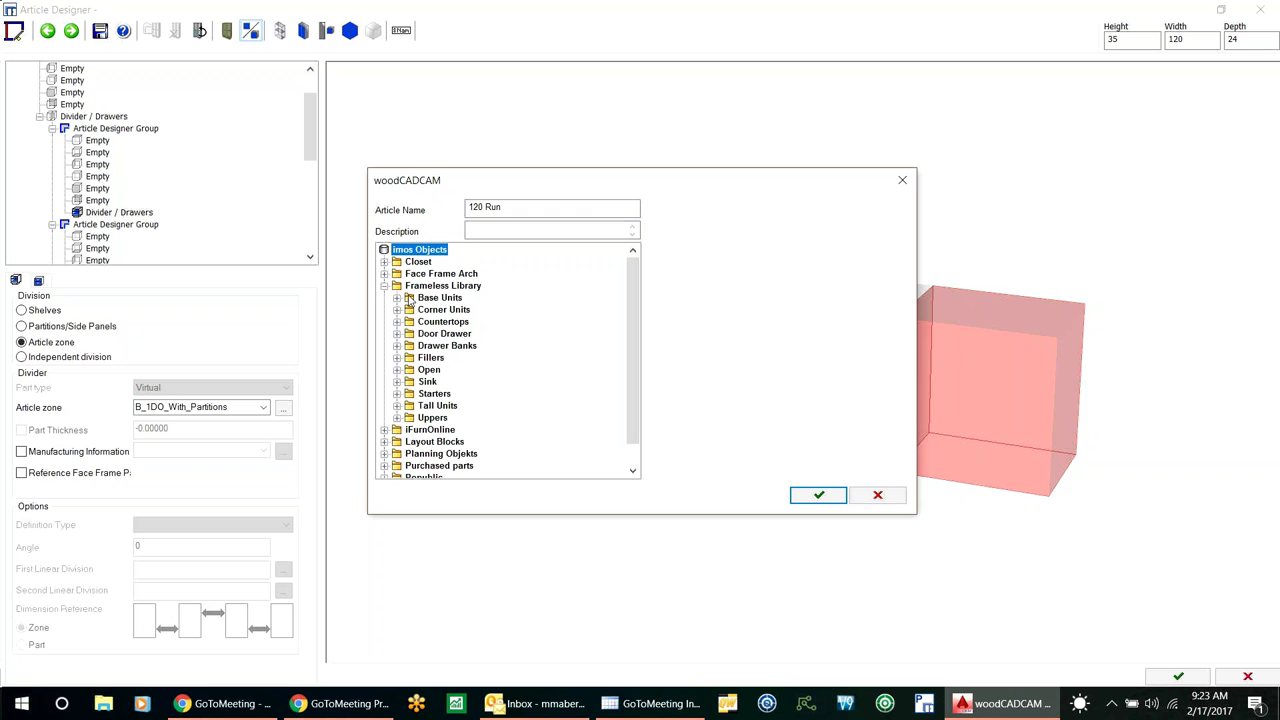
left_click(422, 300)
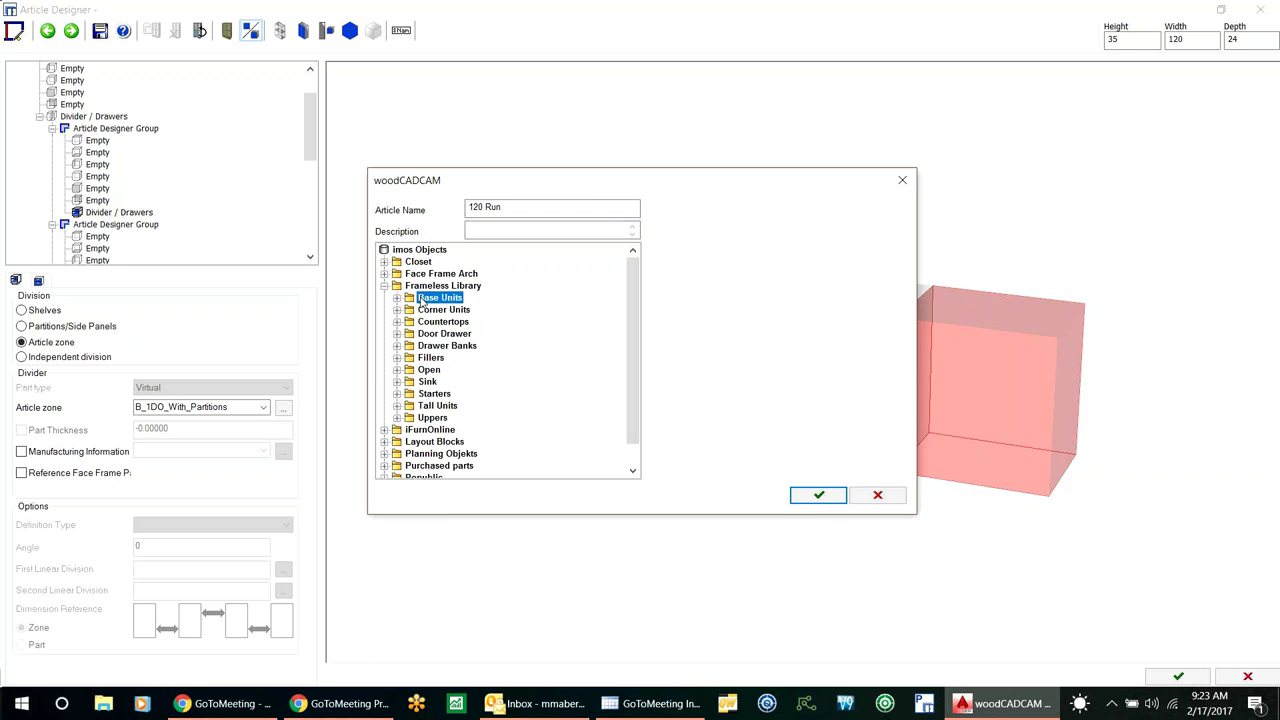
left_click(820, 499)
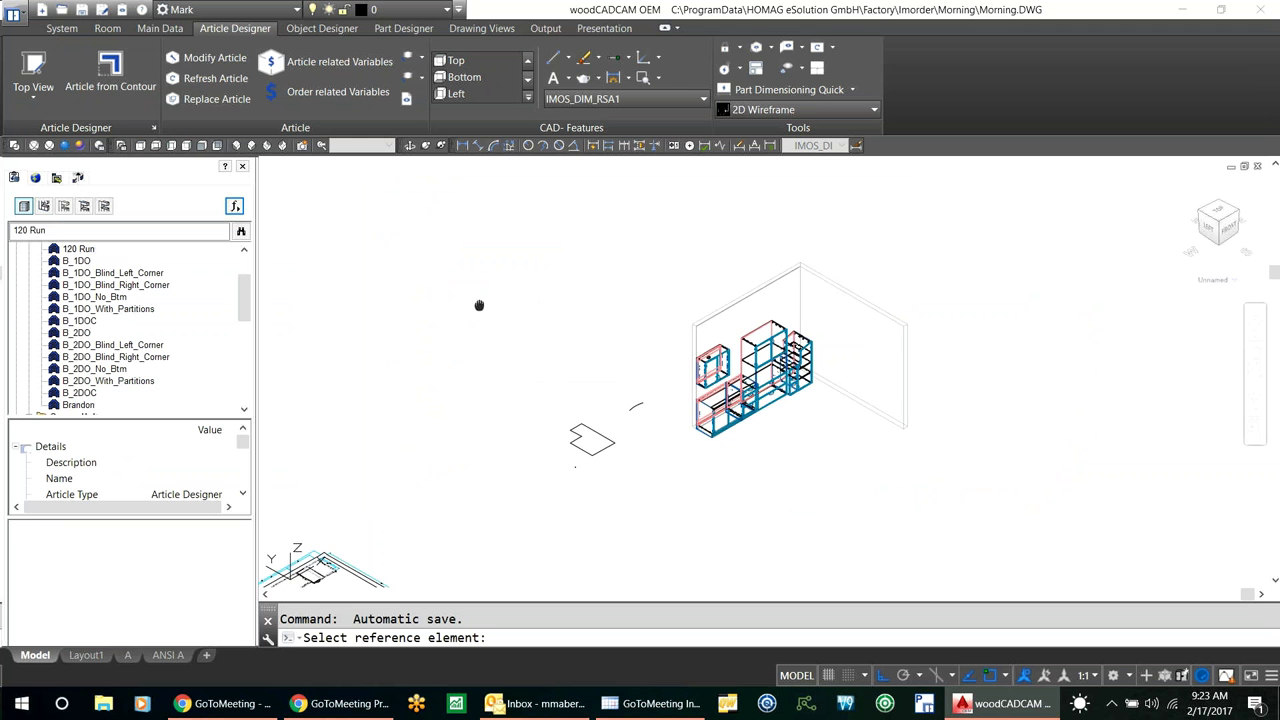
Step: Start a new order with an empty drawing
middle_click_drag(480, 306, 336, 382)
left_click(62, 28)
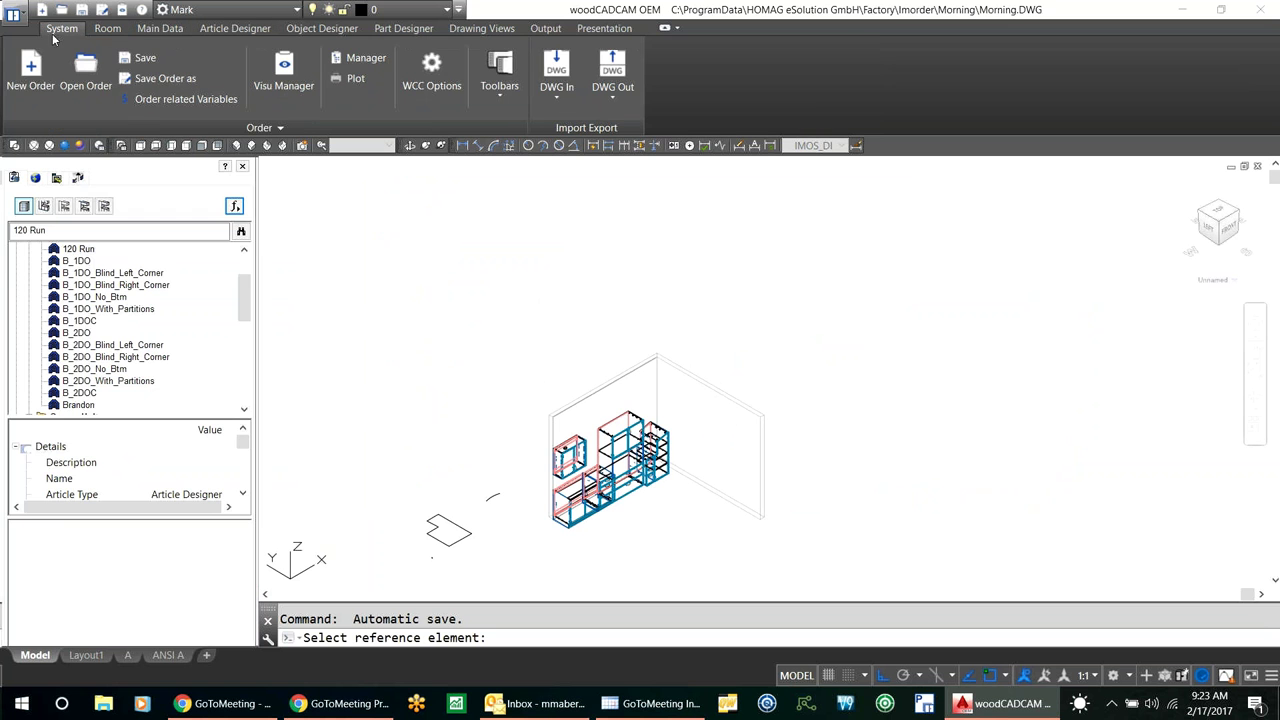
left_click(31, 66)
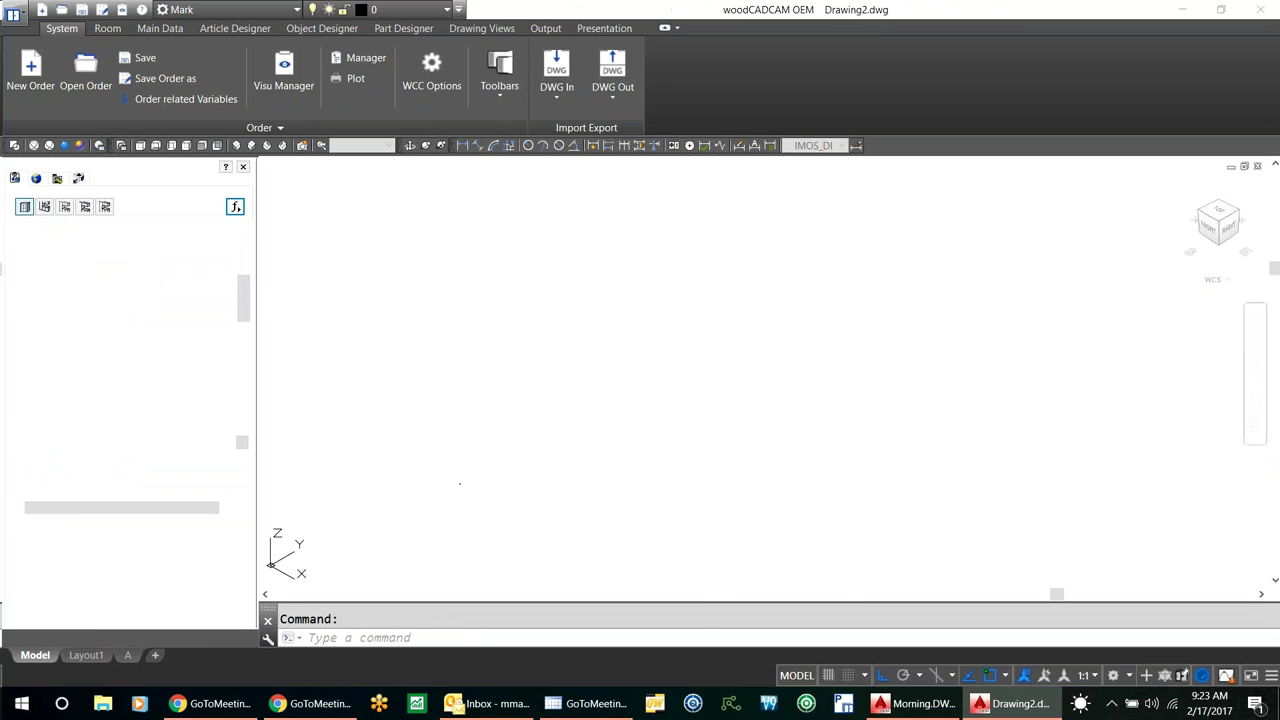
left_click(594, 434)
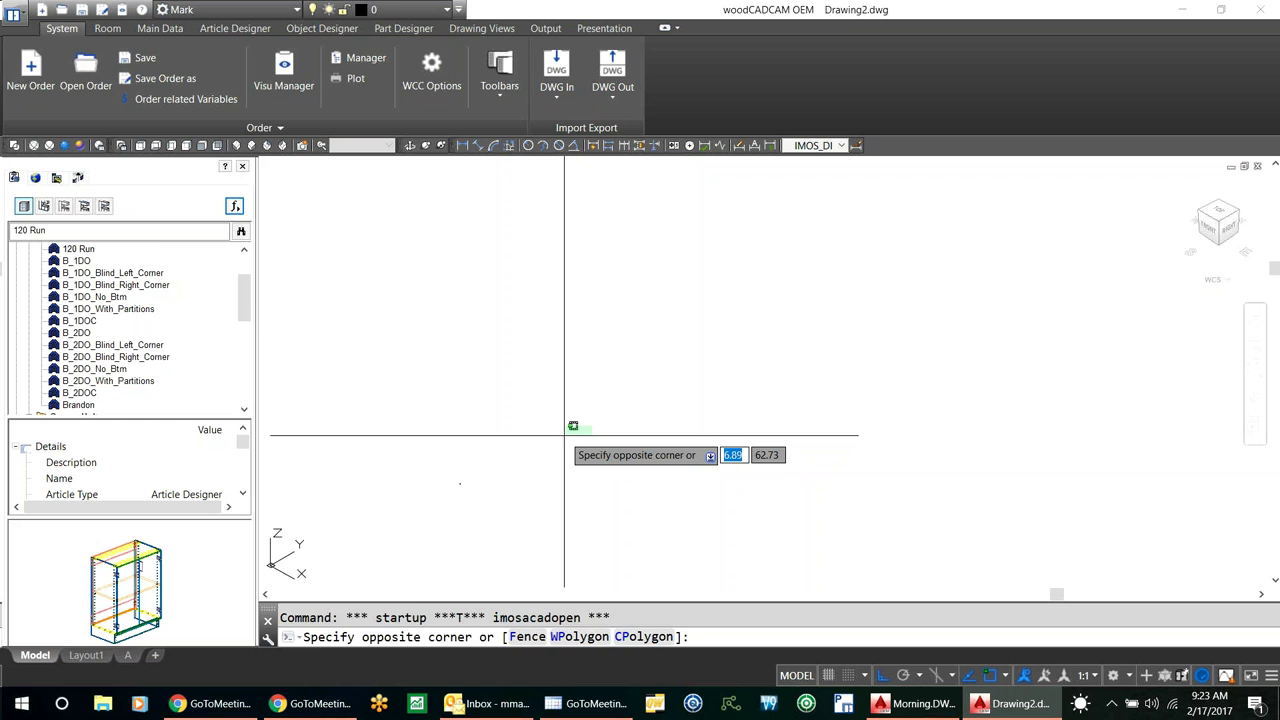
key("Escape")
Step: Insert the 120 Run article from the Base Units library at a free point in the empty drawing
mouse_move(241, 292)
left_mouse_down()
mouse_move(240, 314)
mouse_move(226, 282)
left_mouse_up()
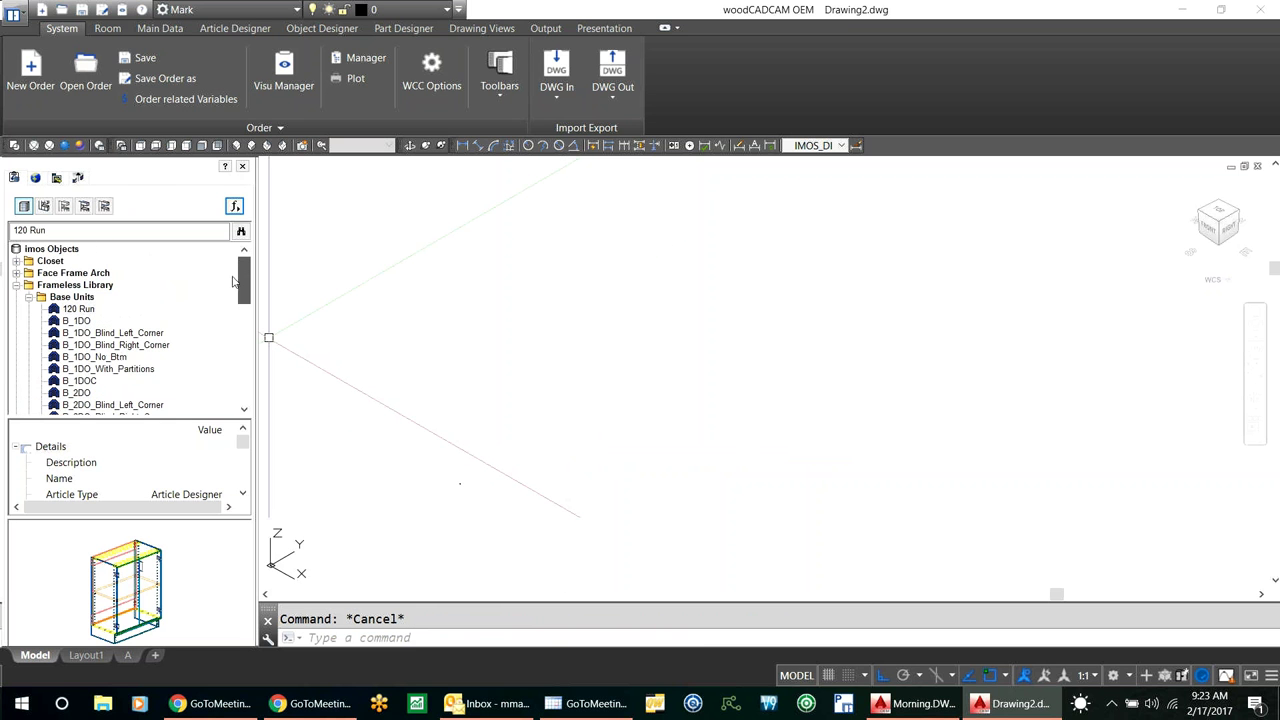
left_click(76, 312)
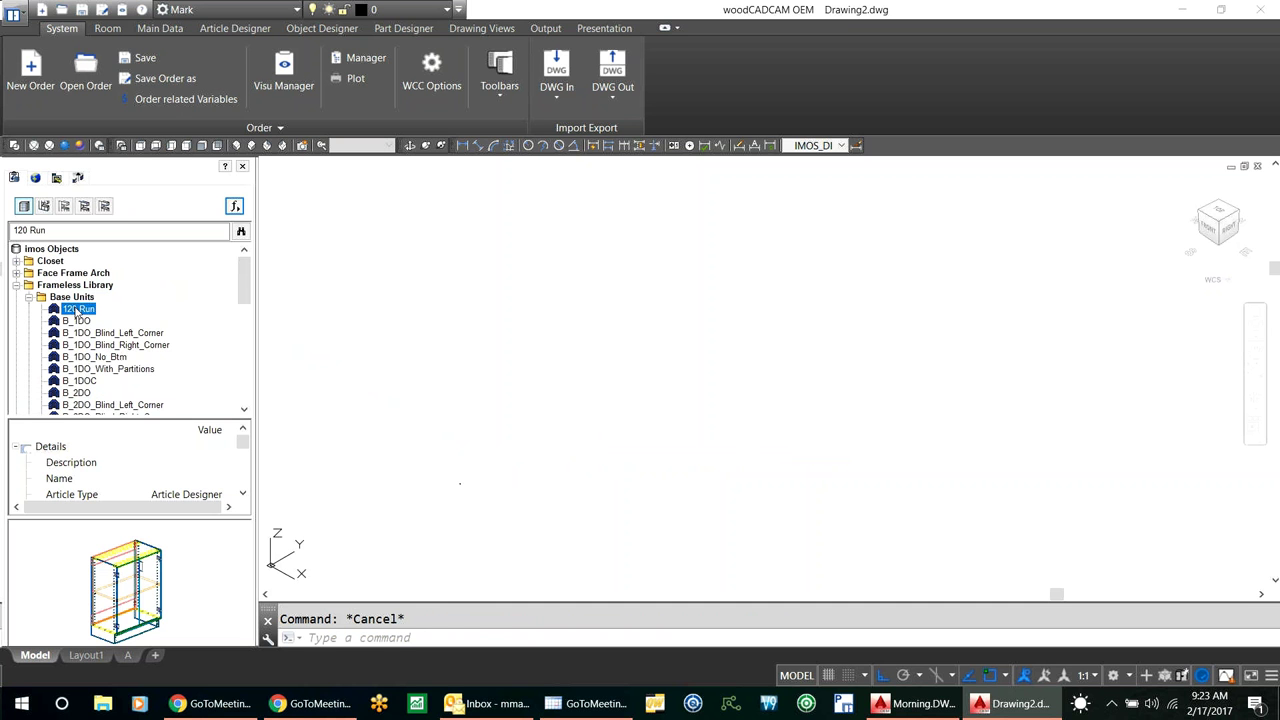
double_click(76, 312)
left_click(537, 368)
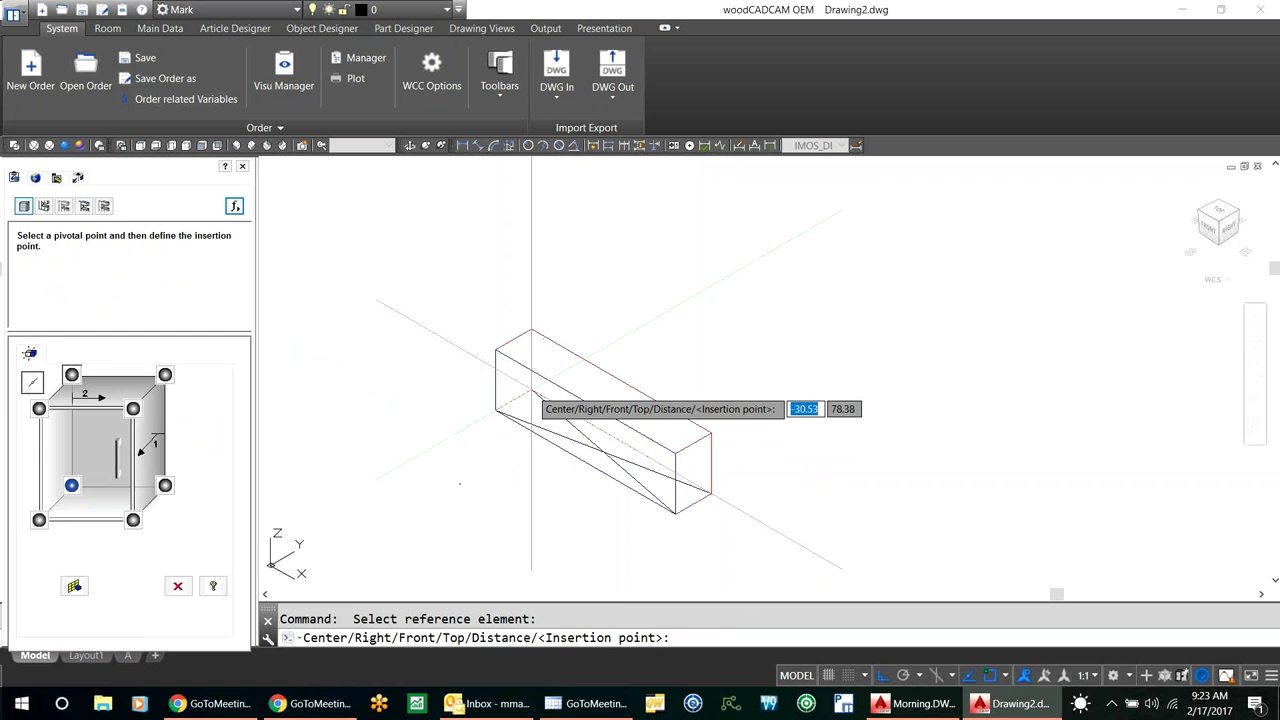
left_click(528, 380)
key("Return")
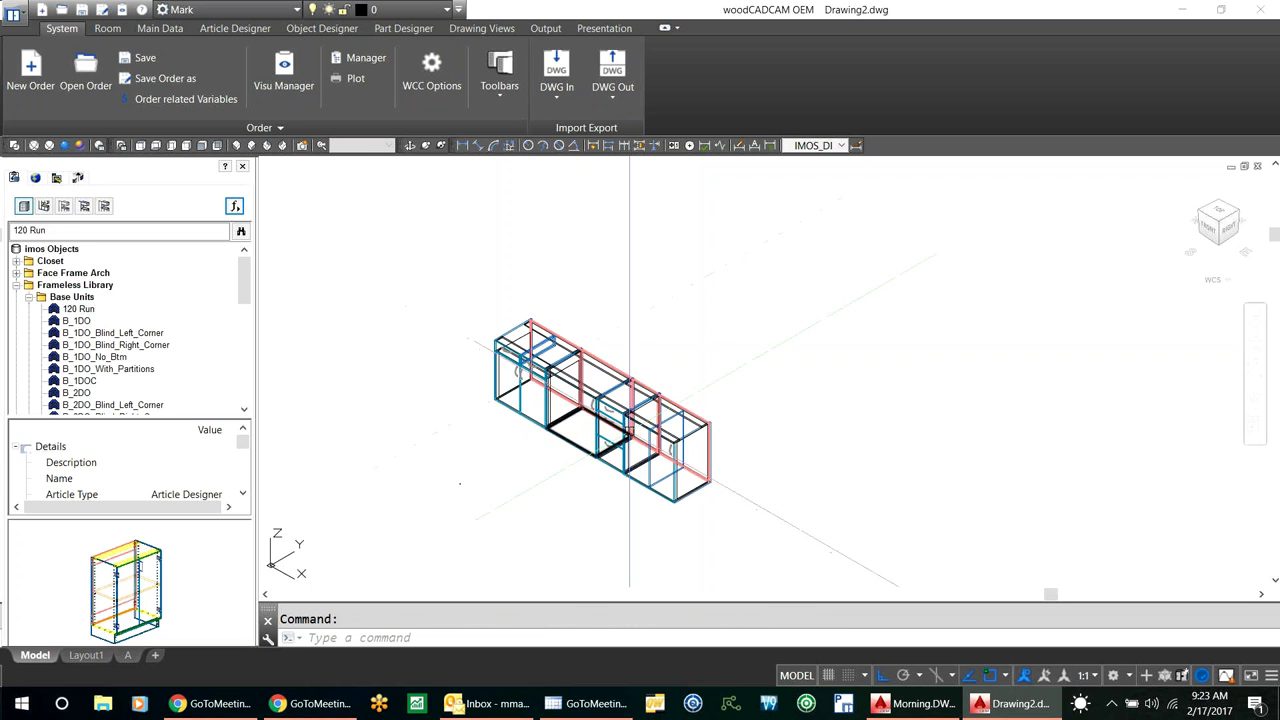
scroll(630, 425, "up", 5)
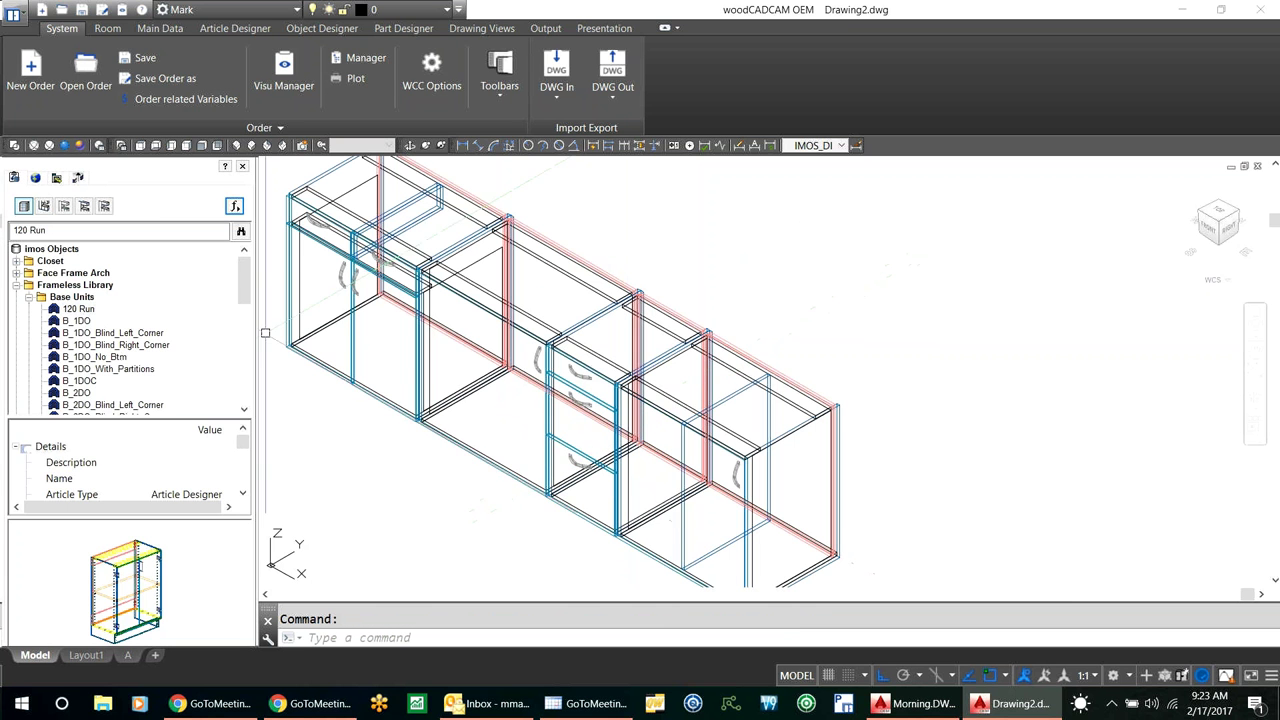
Step: Insert a second 120 Run article at a free point behind the first run, with its width set to 122.25
double_click(80, 311)
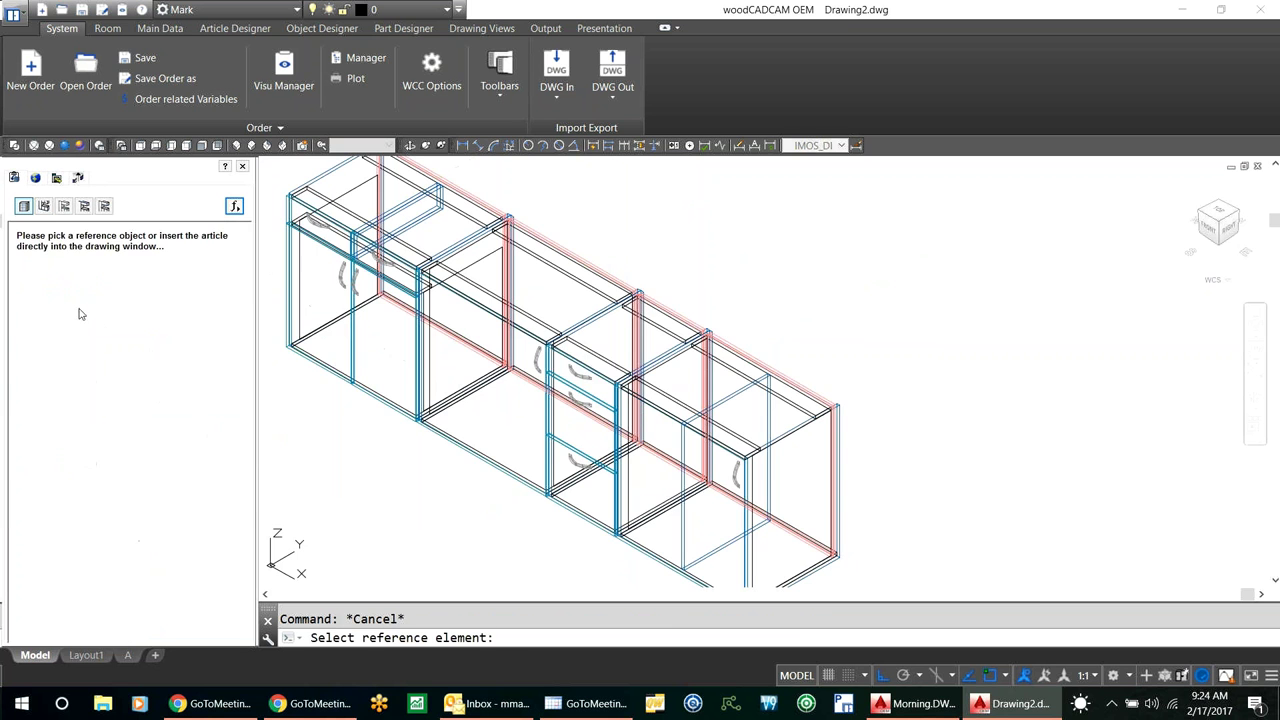
scroll(575, 350, "down", 5)
left_click(618, 312)
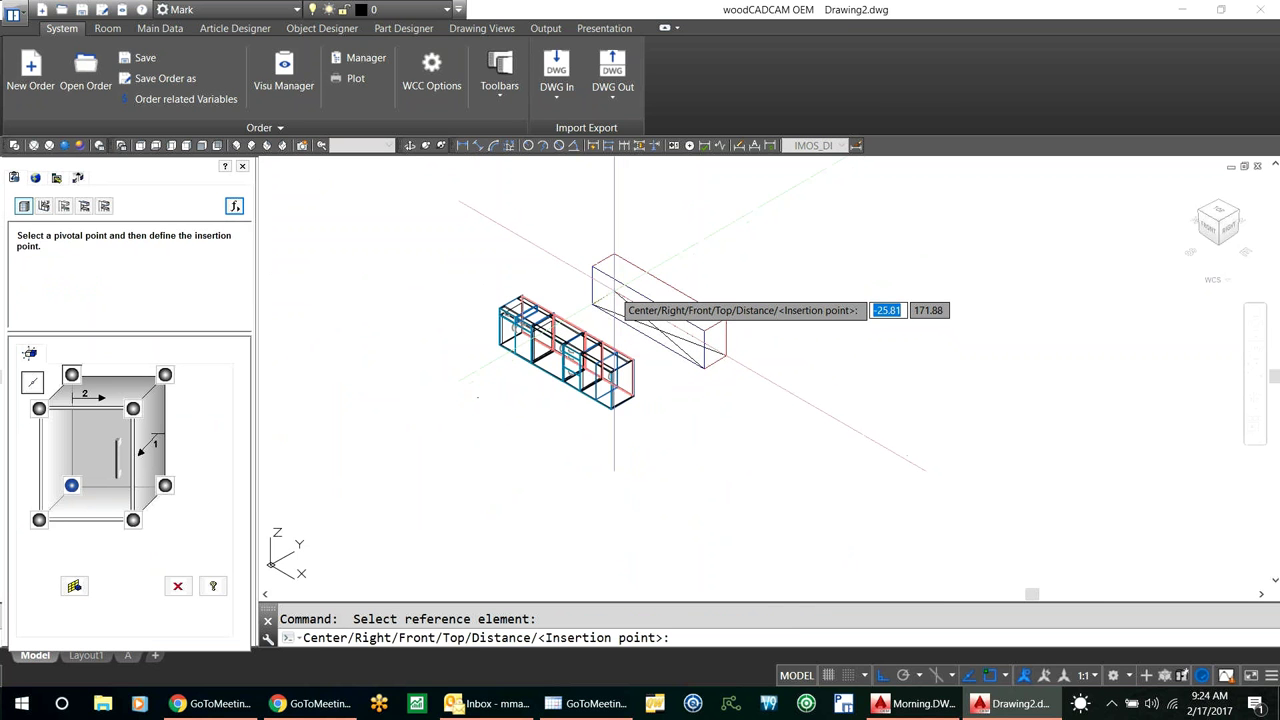
left_click(614, 300)
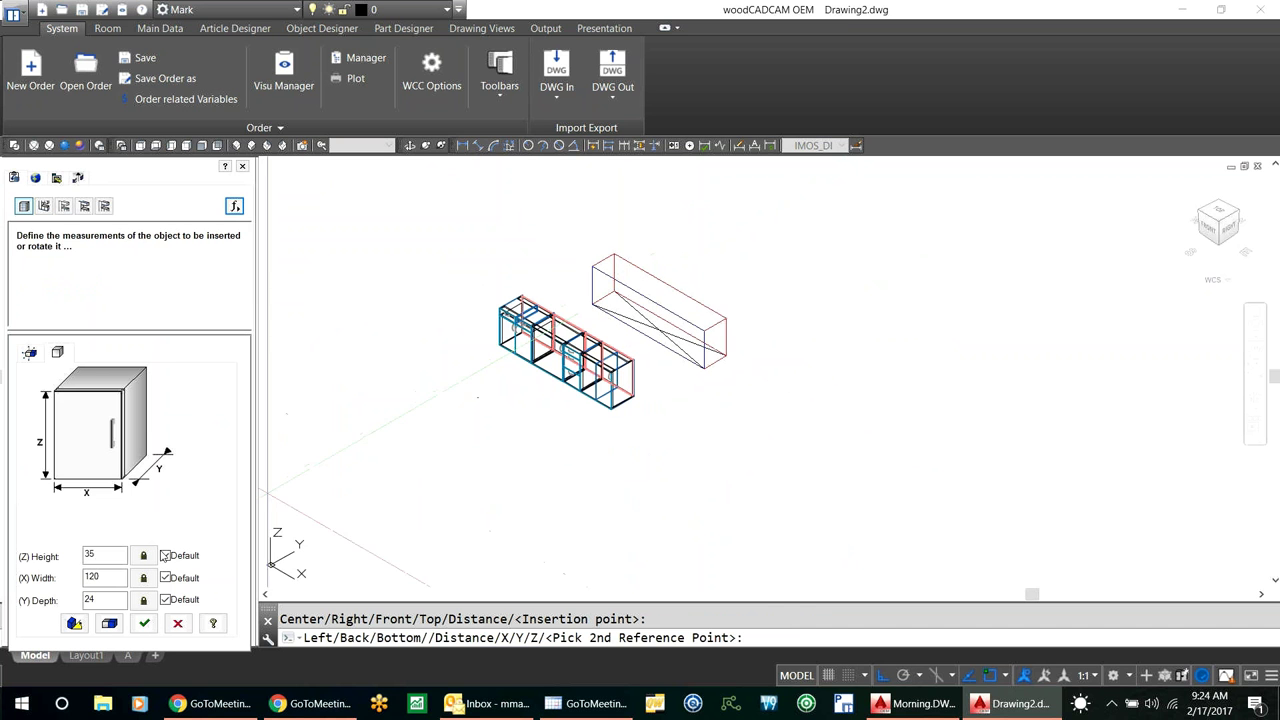
double_click(105, 576)
type("12")
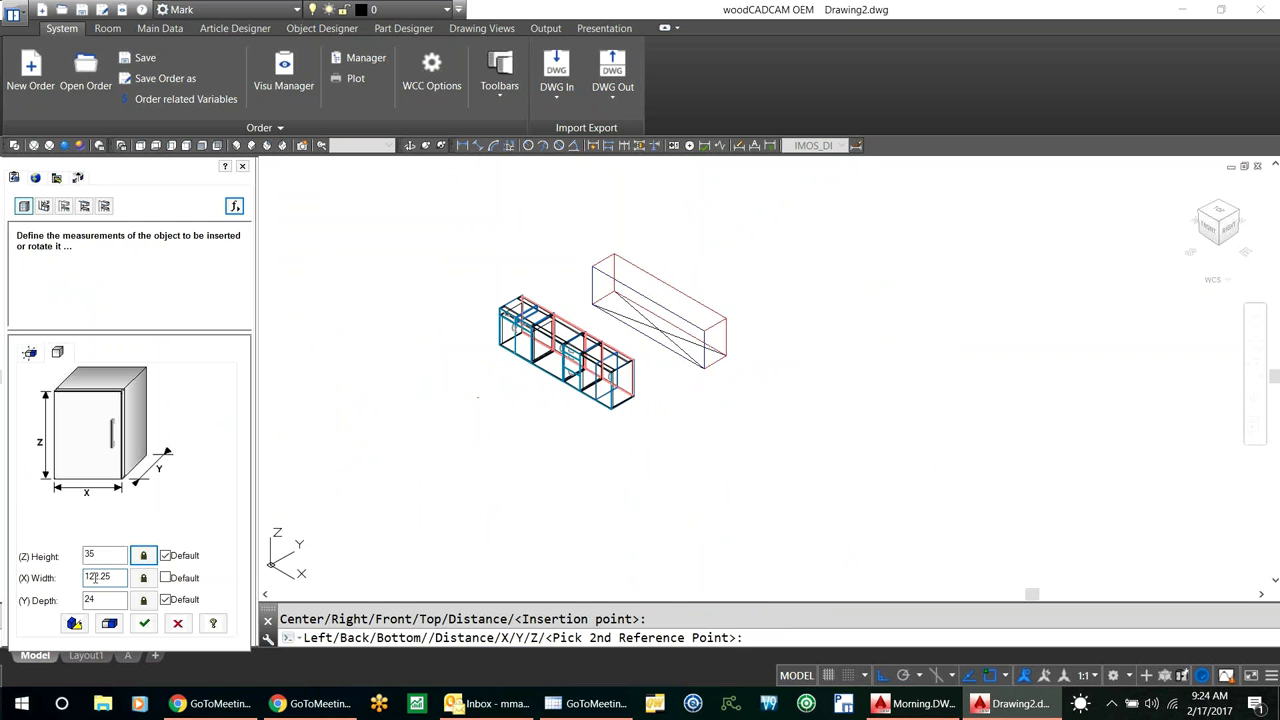
type("2.2")
left_click(144, 623)
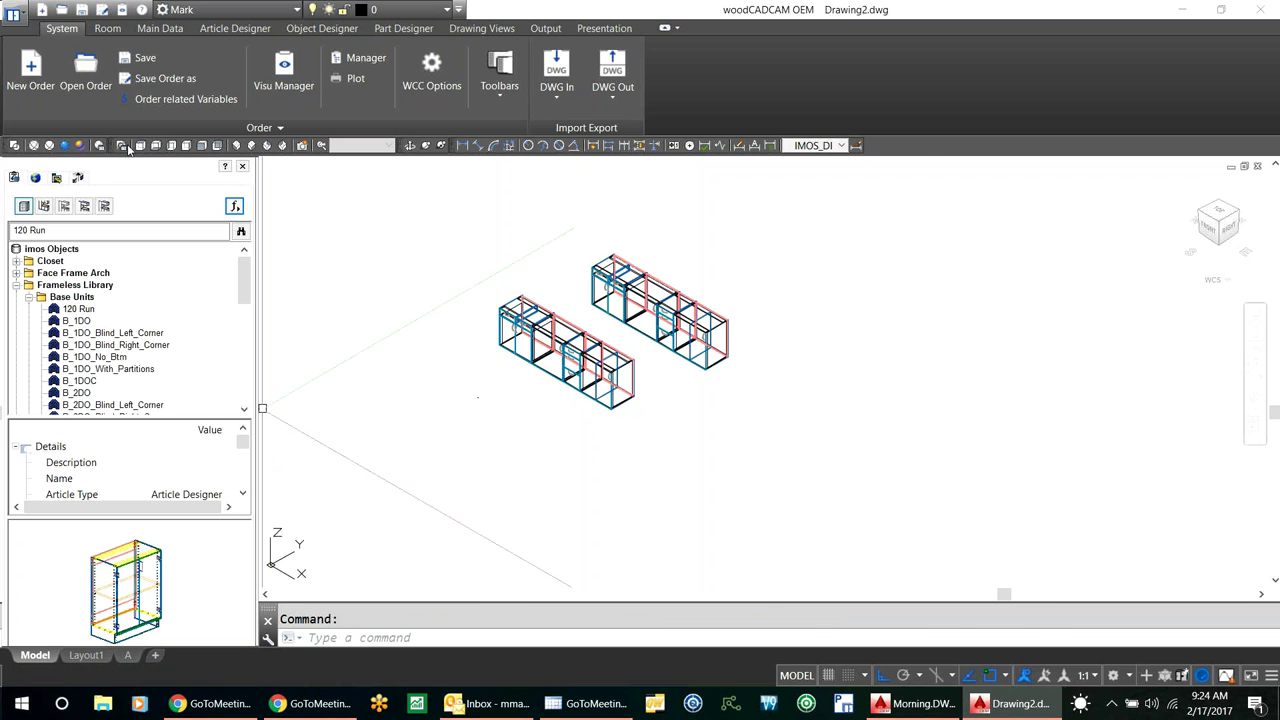
Step: Dimension the overall width of the rear cabinet run in the top view, placing the dimension line behind its back edge
left_click(140, 147)
middle_click_drag(666, 243, 590, 347)
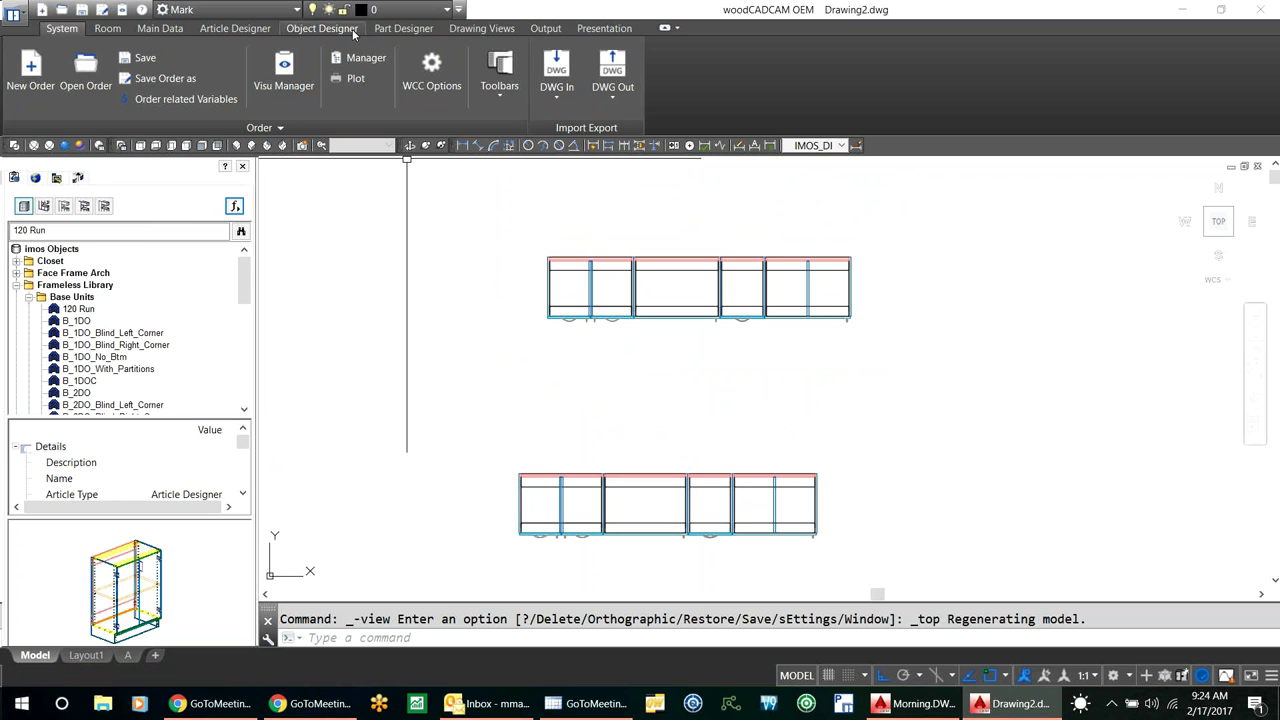
left_click(484, 29)
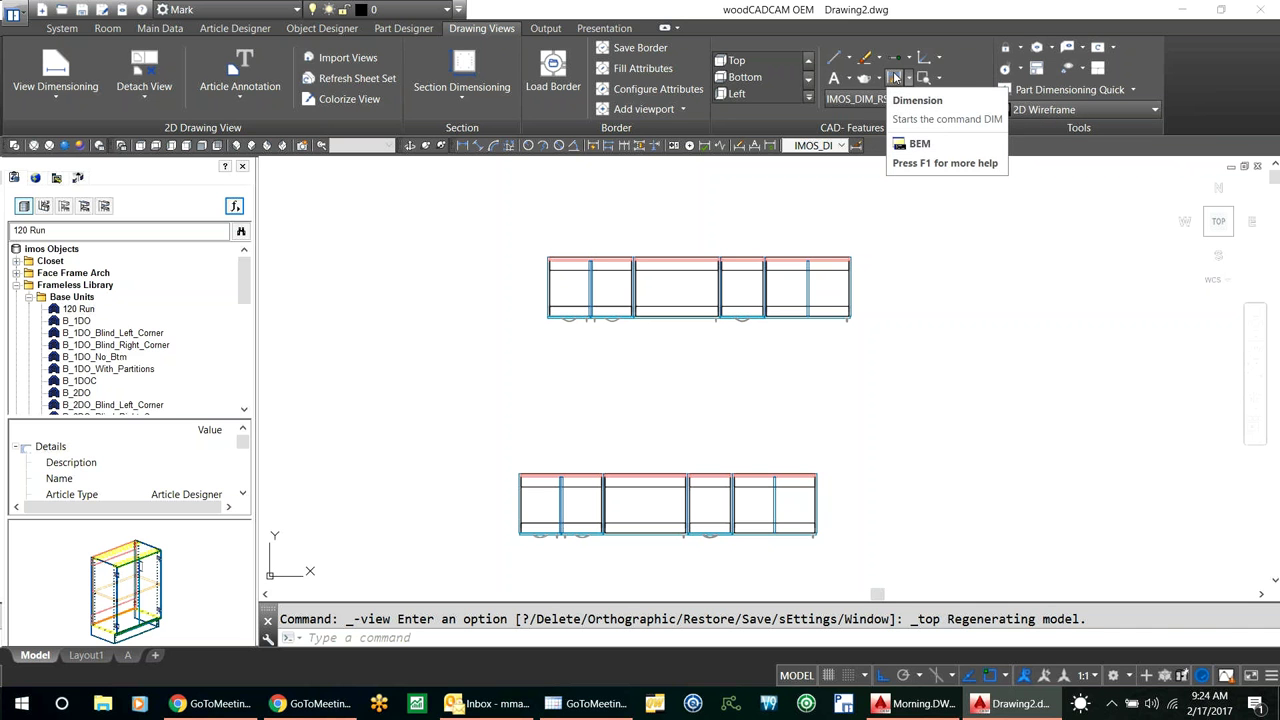
left_click(895, 77)
scroll(537, 249, "up", 2)
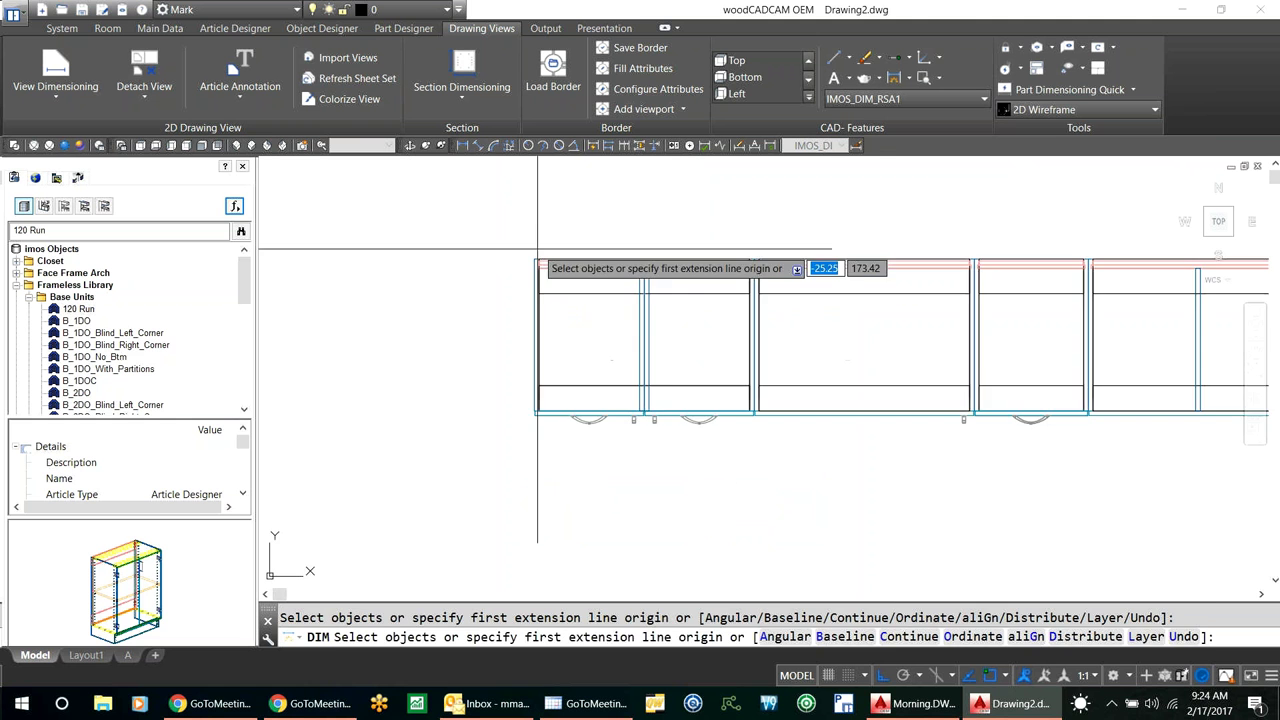
scroll(537, 249, "up", 2)
left_click(538, 256)
scroll(540, 256, "up", 2)
scroll(692, 255, "down", 4)
scroll(735, 322, "up", 4)
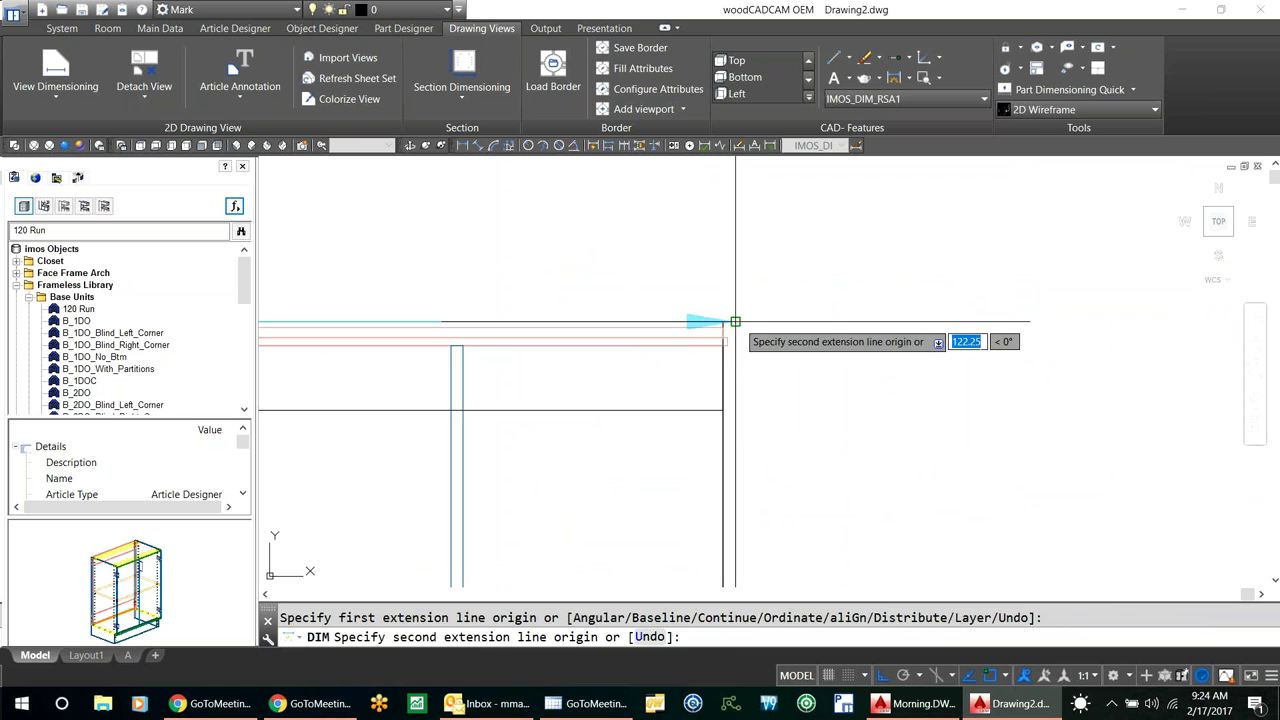
left_click(735, 322)
left_click(737, 252)
scroll(456, 290, "down", 4)
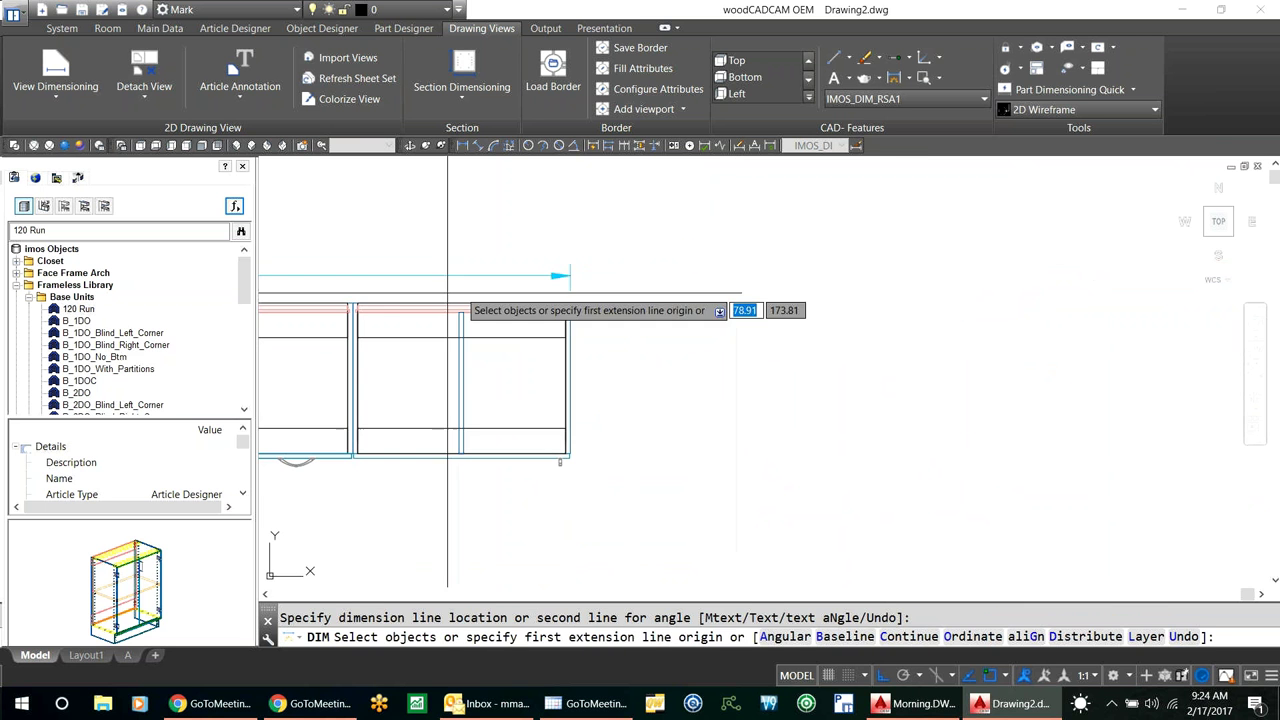
scroll(402, 301, "down", 2)
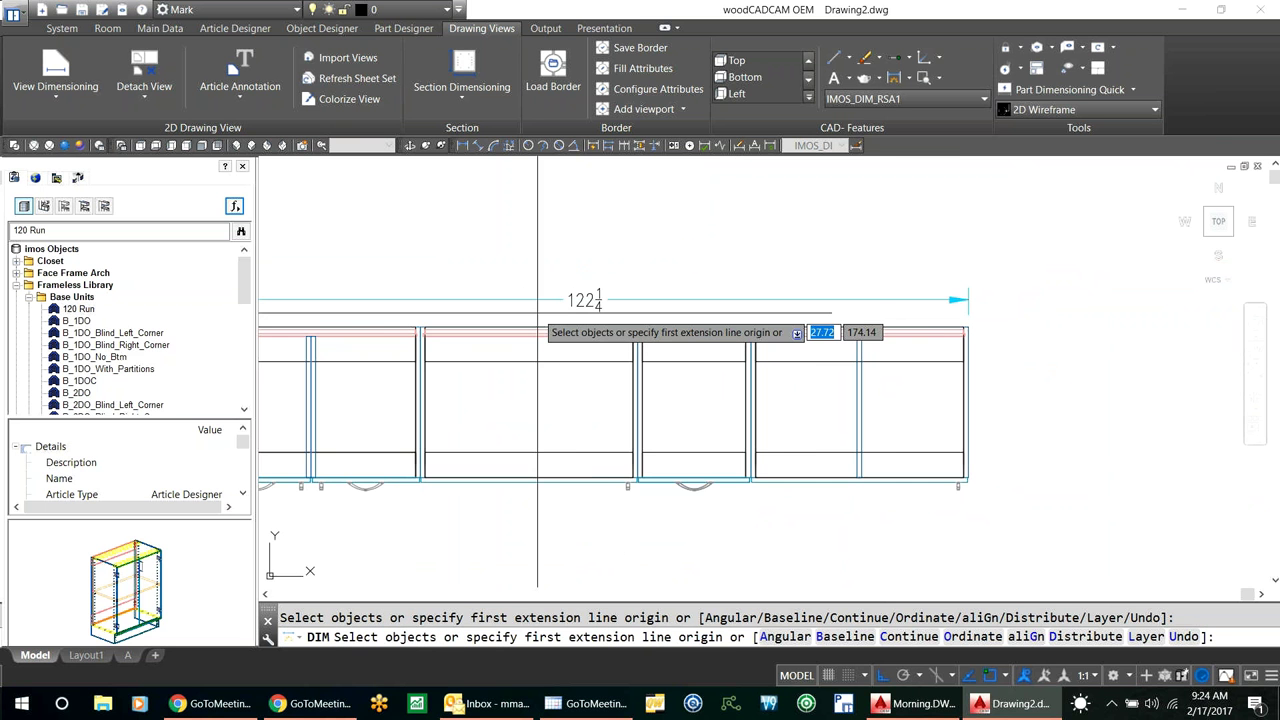
scroll(537, 313, "down", 4)
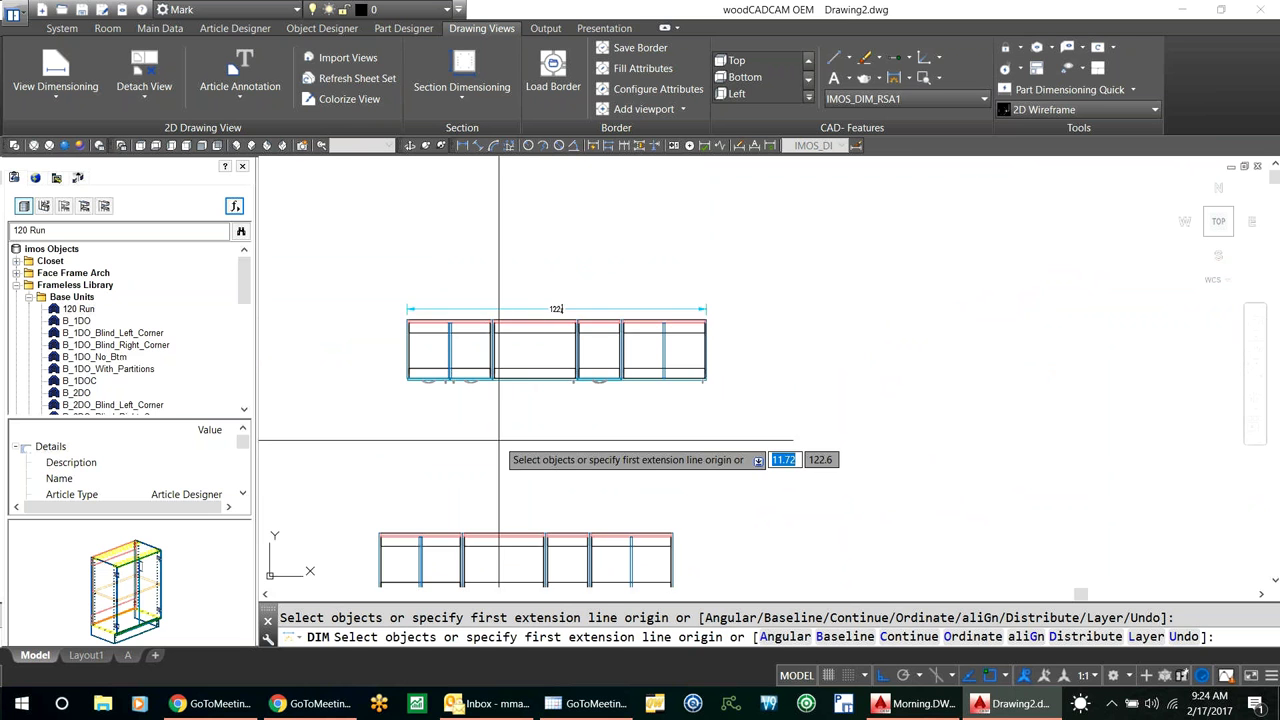
middle_click_drag(493, 509, 529, 366)
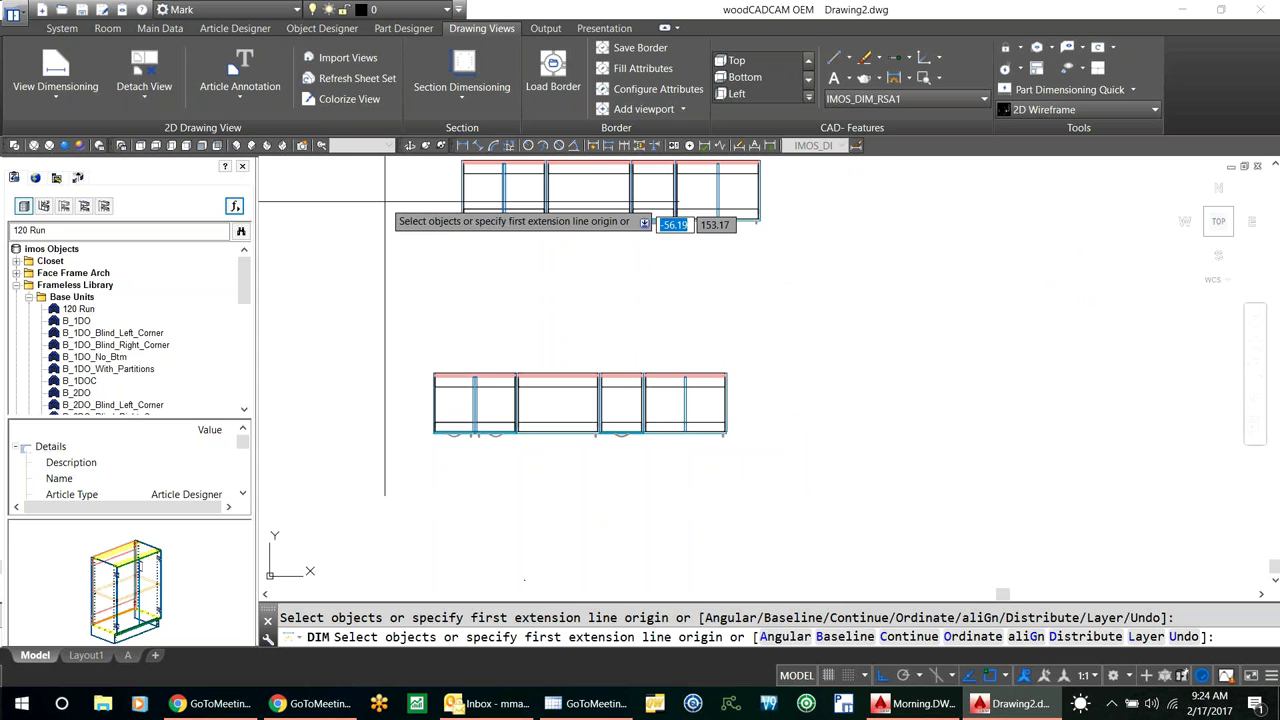
Step: Show both cabinet runs in the southwest isometric view and regenerate them with a more detailed visualization including hardware and connectors
left_click(237, 145)
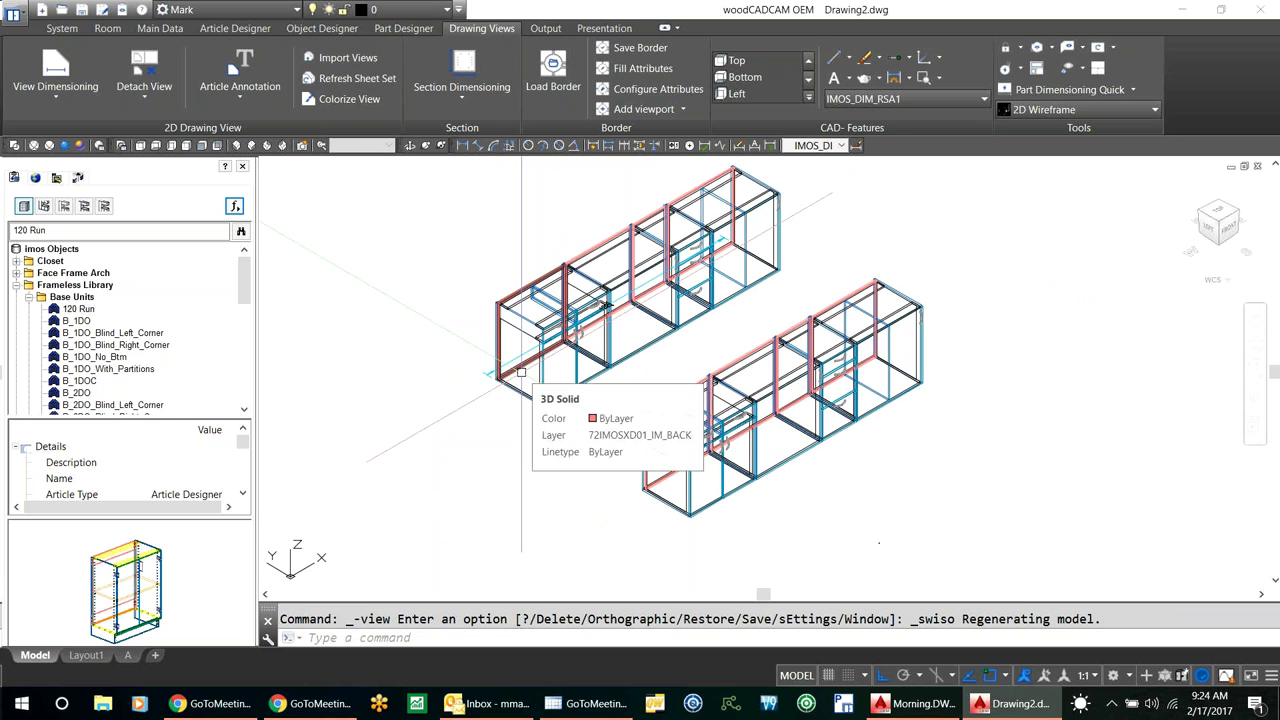
left_click(238, 208)
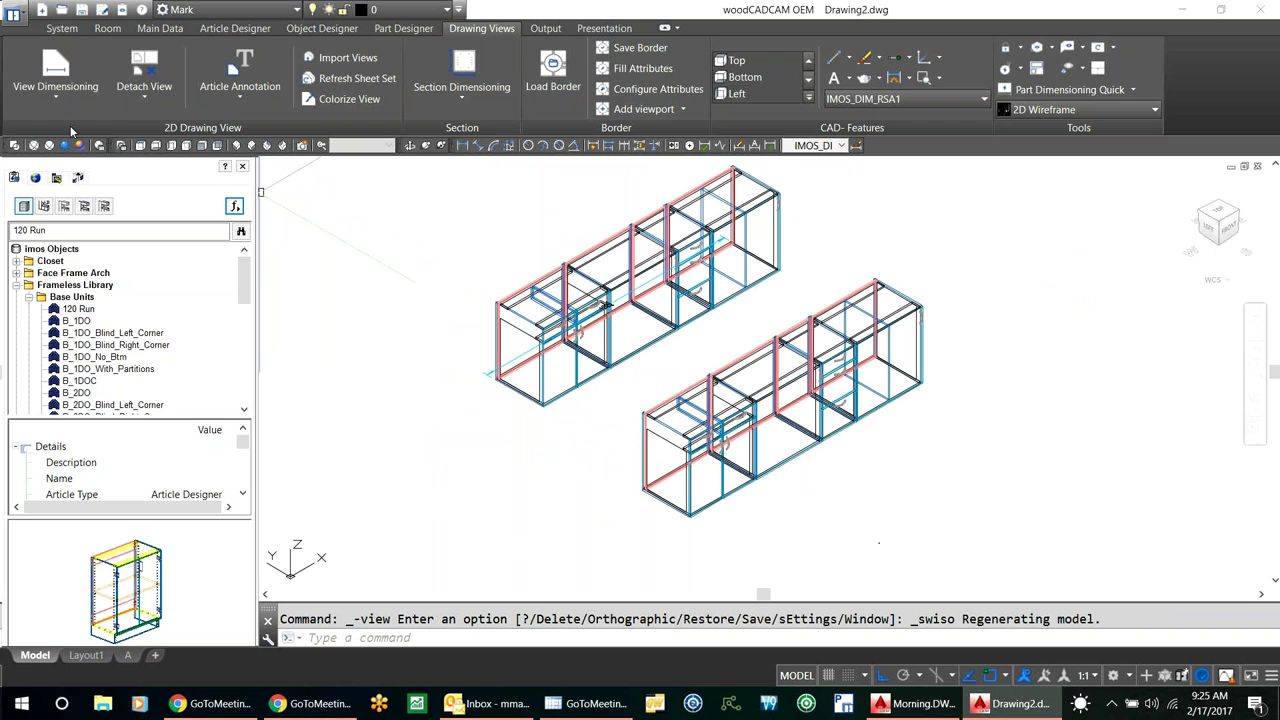
left_click(62, 30)
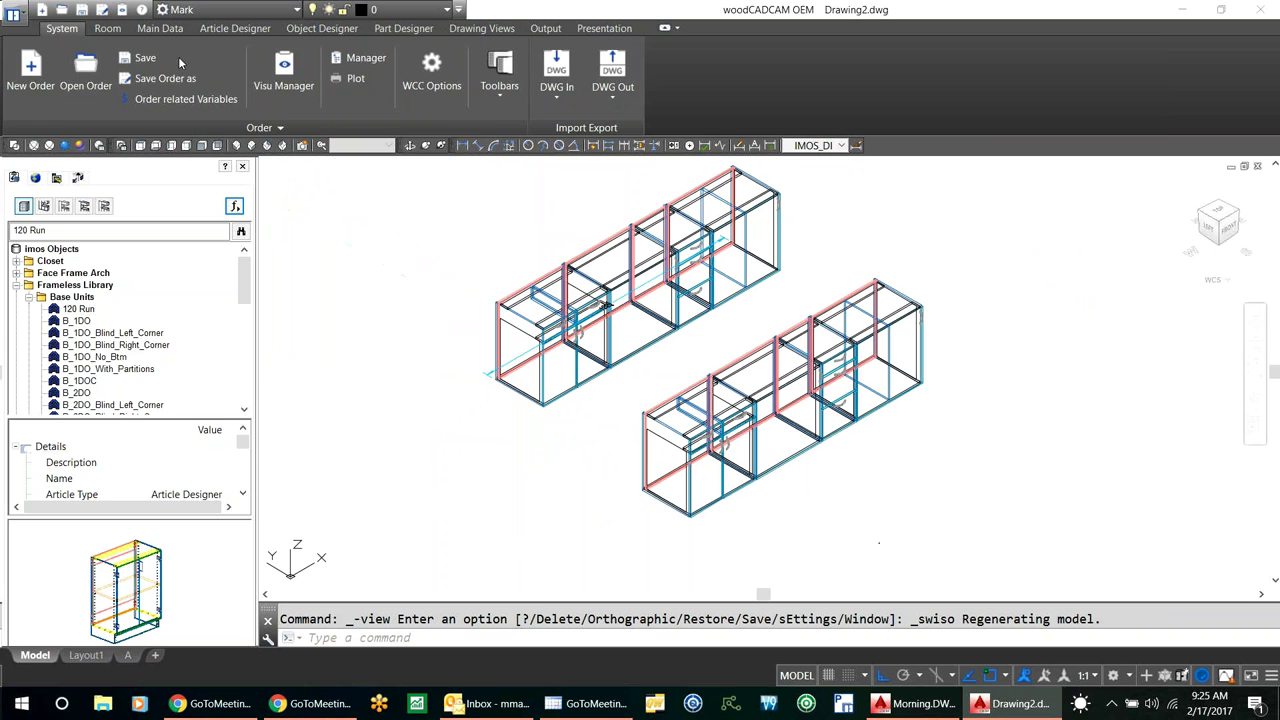
left_click(280, 84)
left_click_drag(378, 331, 378, 251)
left_click(734, 463)
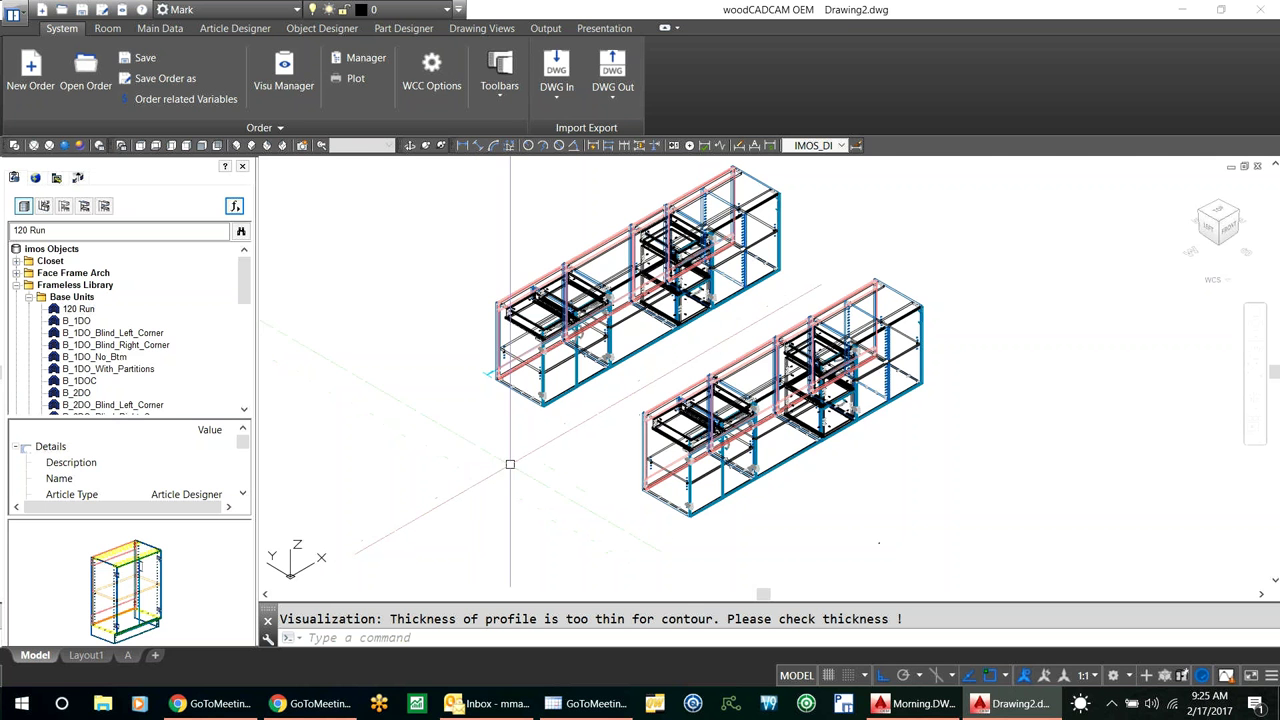
Step: Examine the drawer runners, connectors and fittings inside the cabinet runs up close
scroll(831, 463, "up", 5)
scroll(815, 450, "up", 5)
scroll(750, 308, "down", 5)
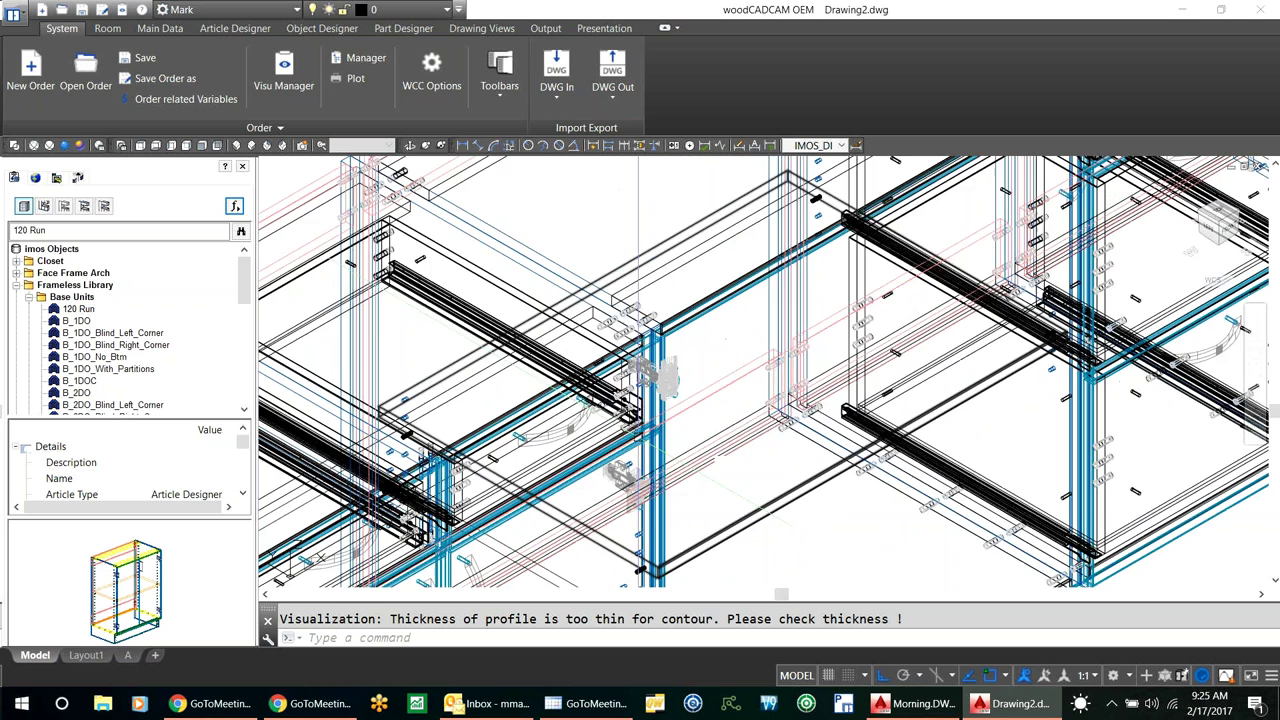
scroll(750, 308, "up", 4)
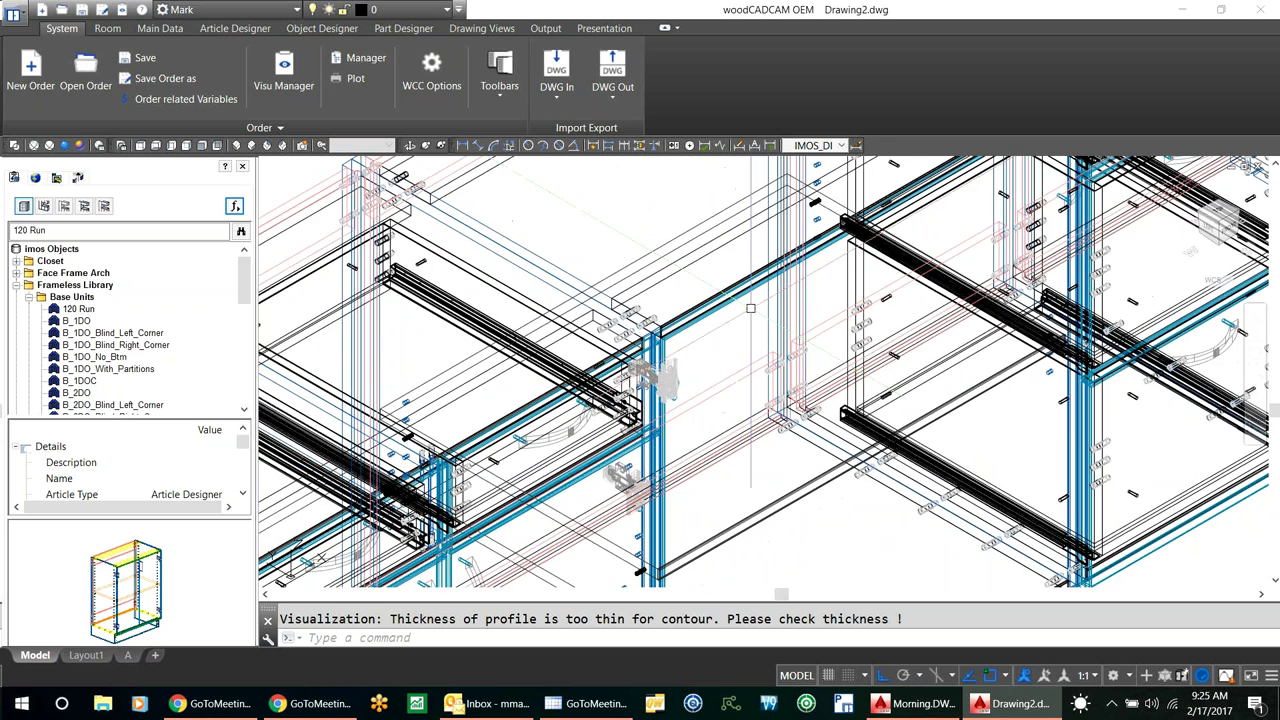
middle_click_drag(750, 308, 482, 528)
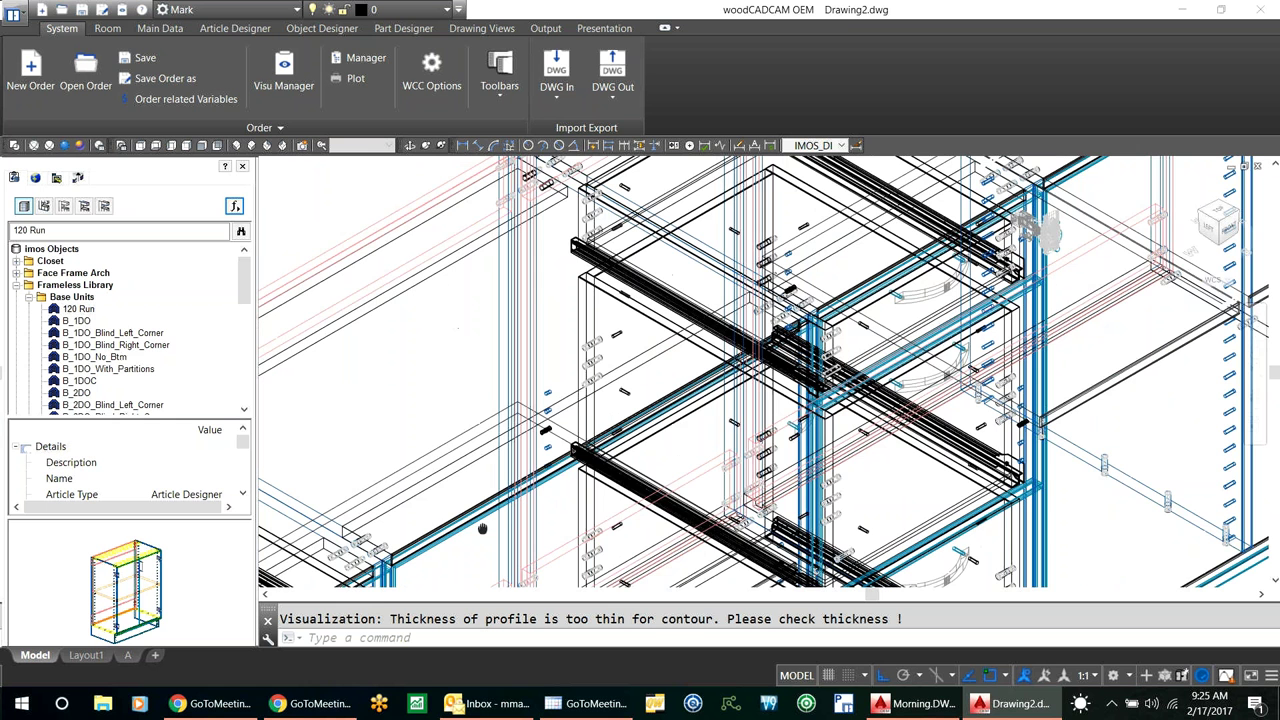
scroll(723, 375, "down", 6)
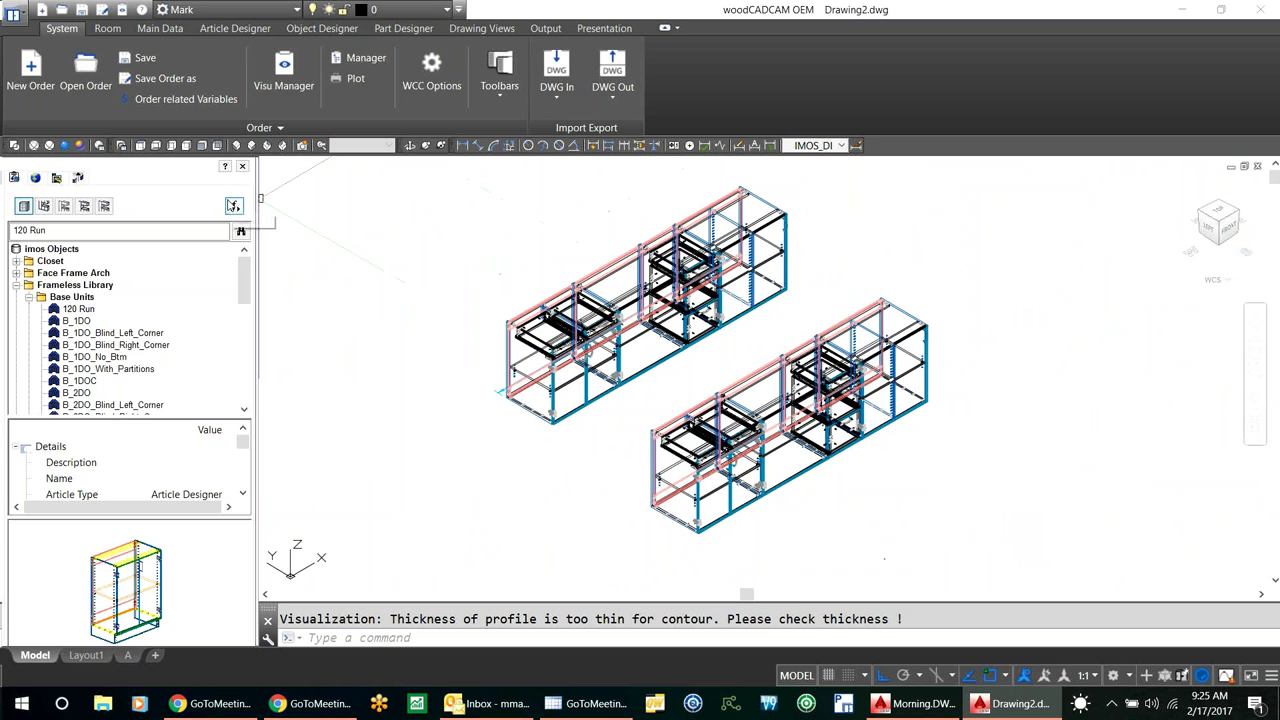
Step: Select the rear 120 Run as a whole article to view its elements and properties
left_click(236, 207)
left_click(35, 178)
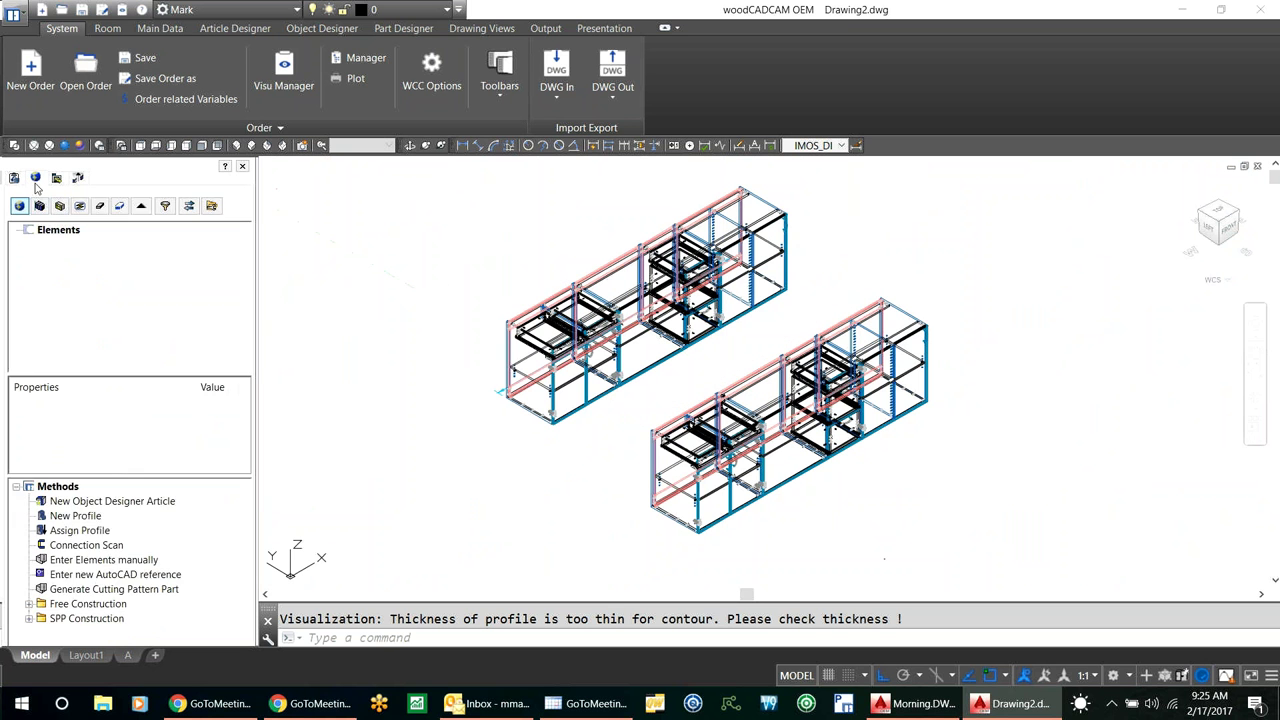
left_click(59, 206)
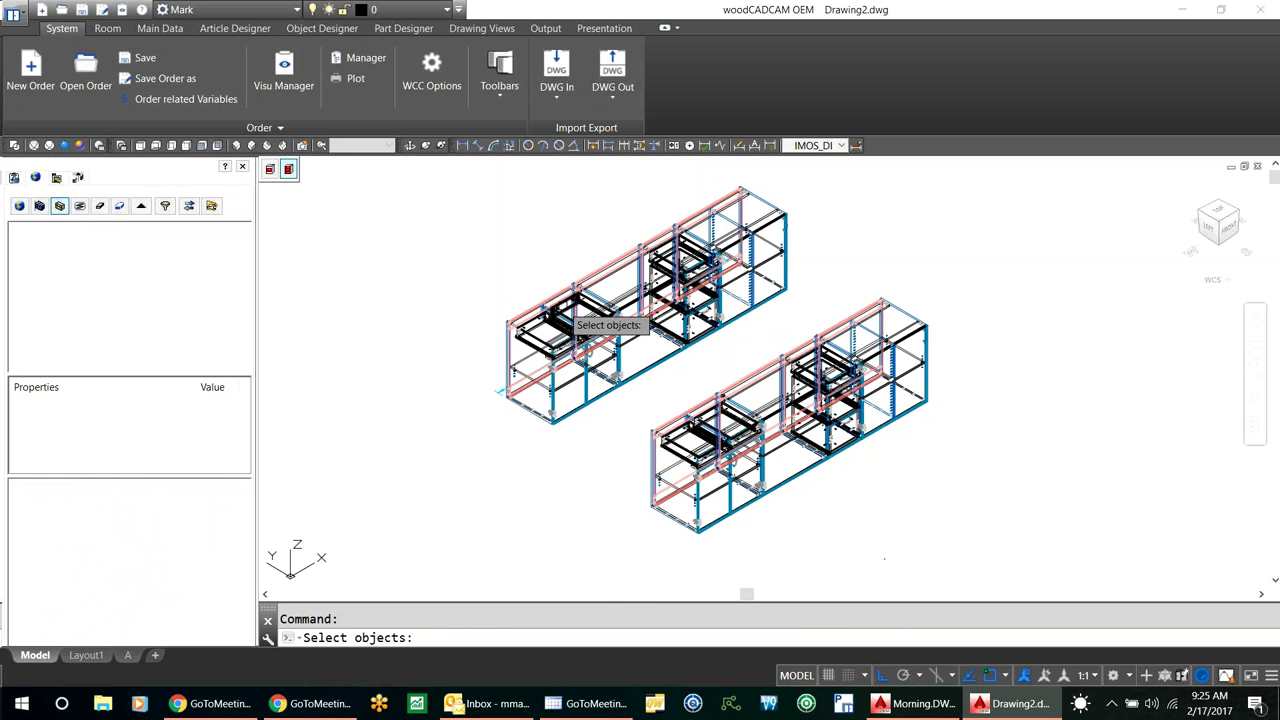
left_click(565, 292)
key("Return")
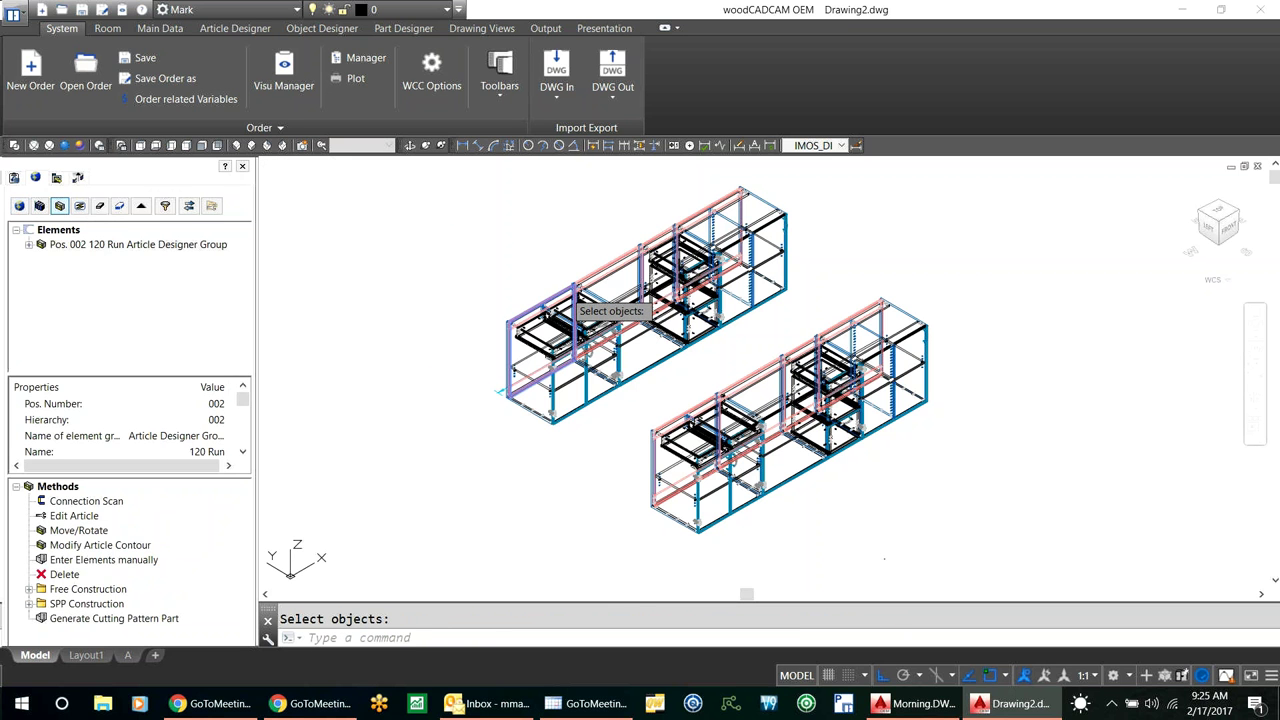
left_click(39, 206)
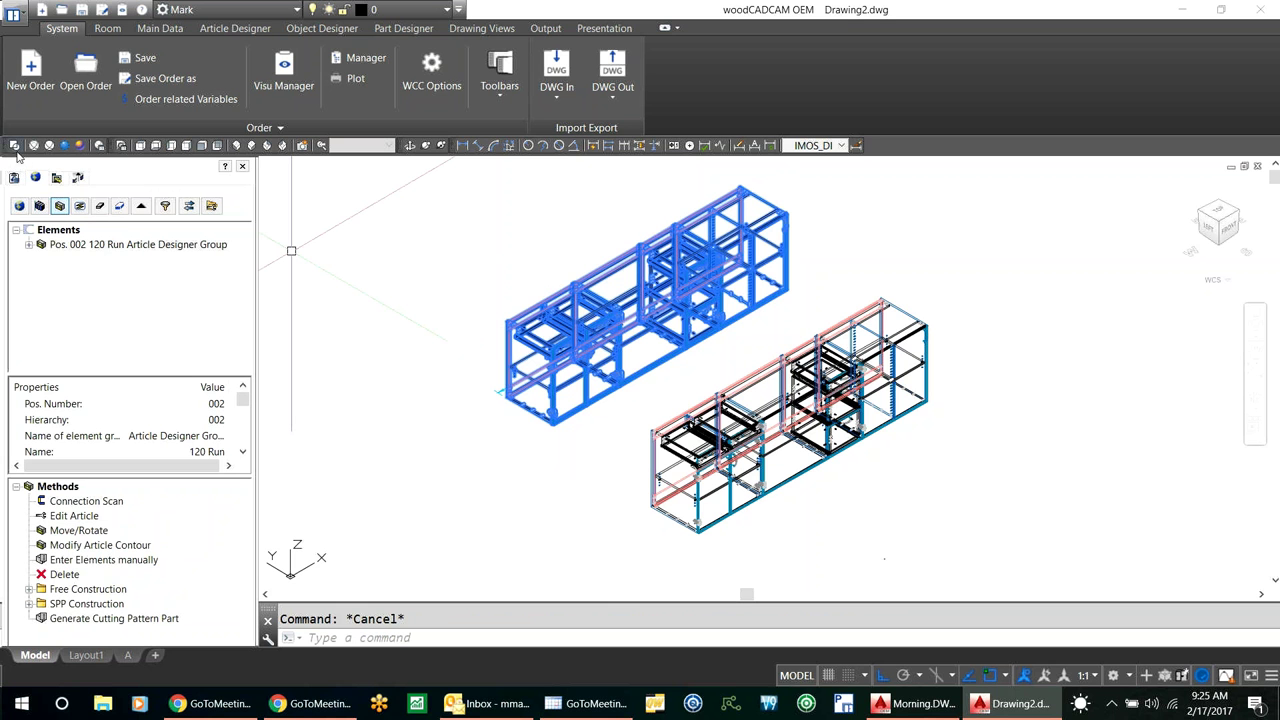
left_click(59, 206)
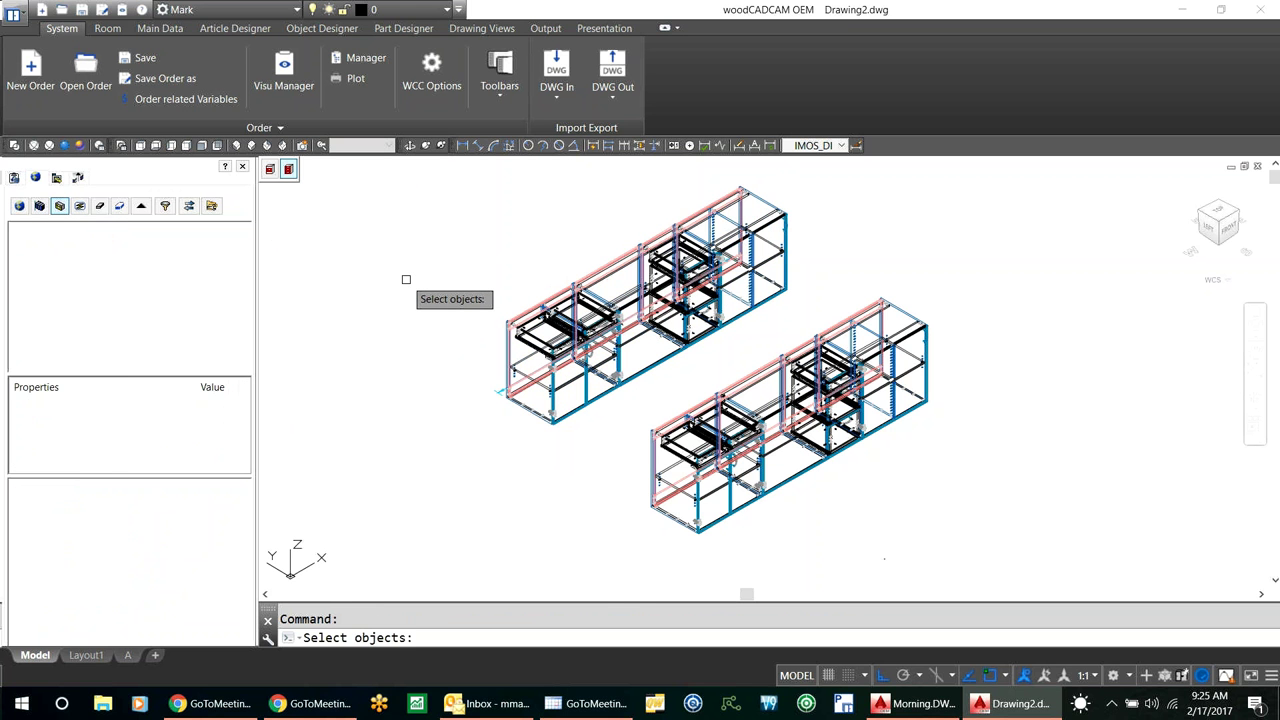
key("Escape")
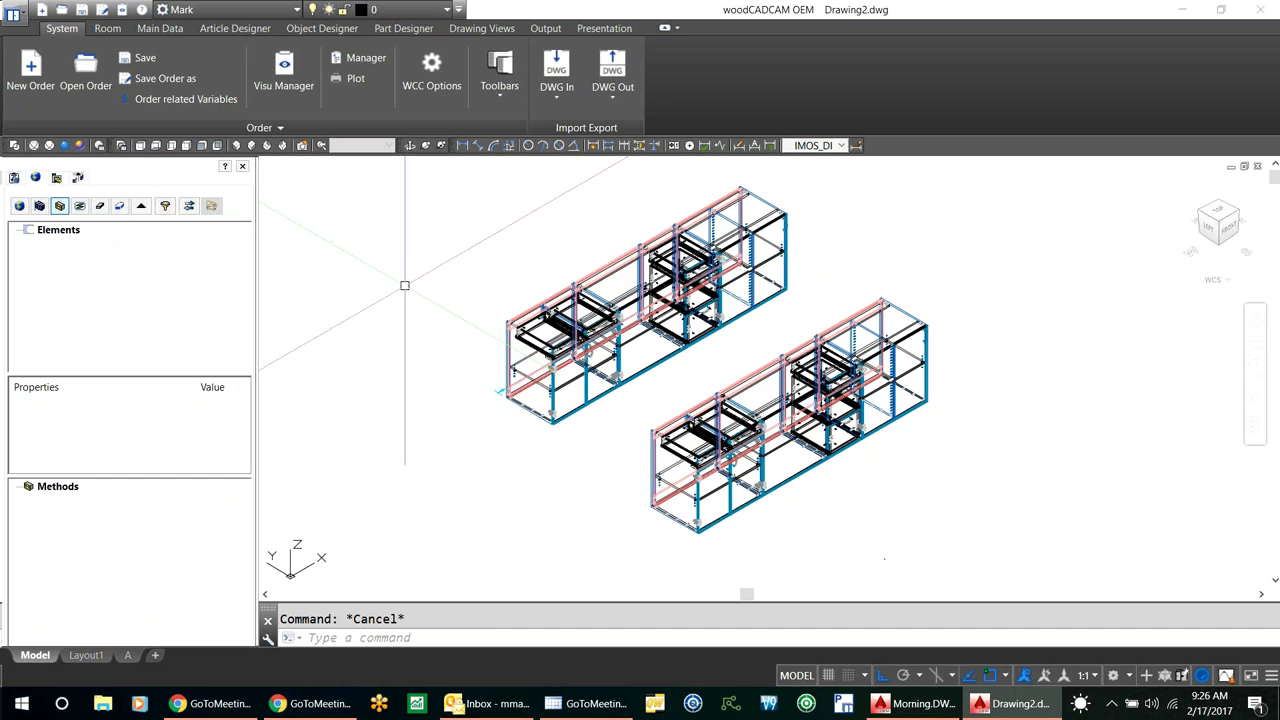
left_click(60, 207)
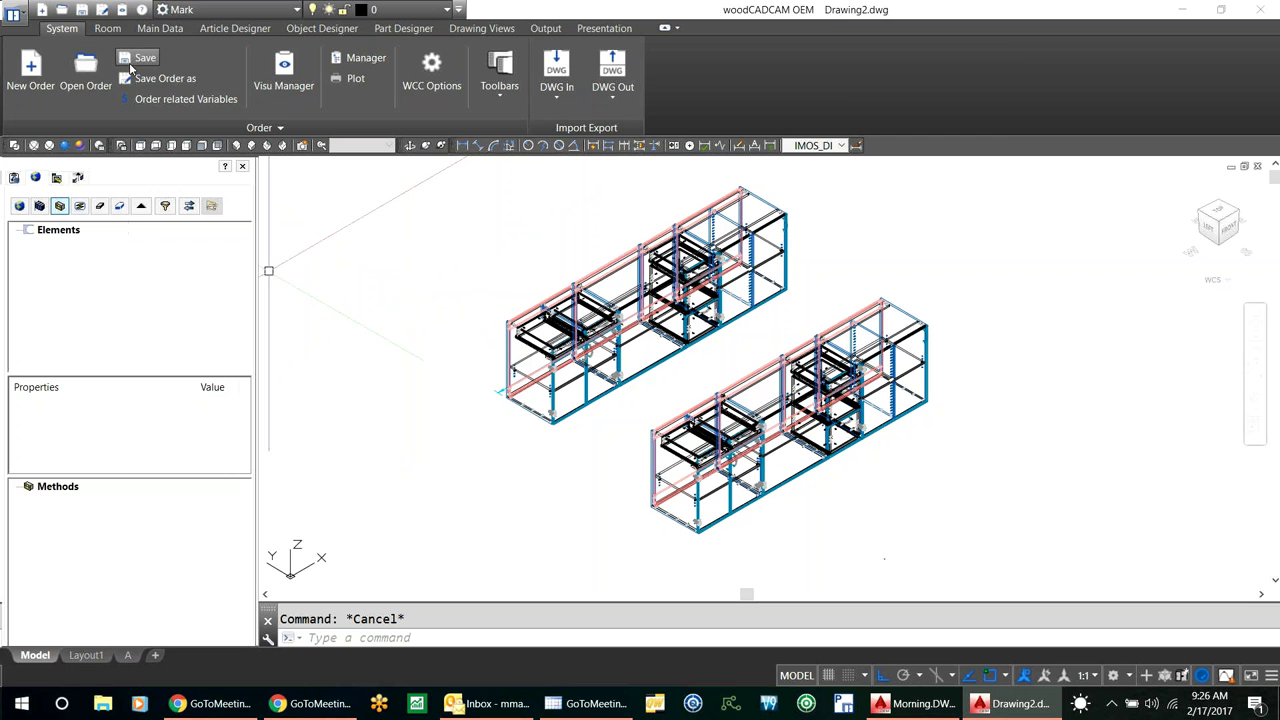
Step: Select the rear 120 Run article and open it for modification in the Article Designer
left_click(157, 28)
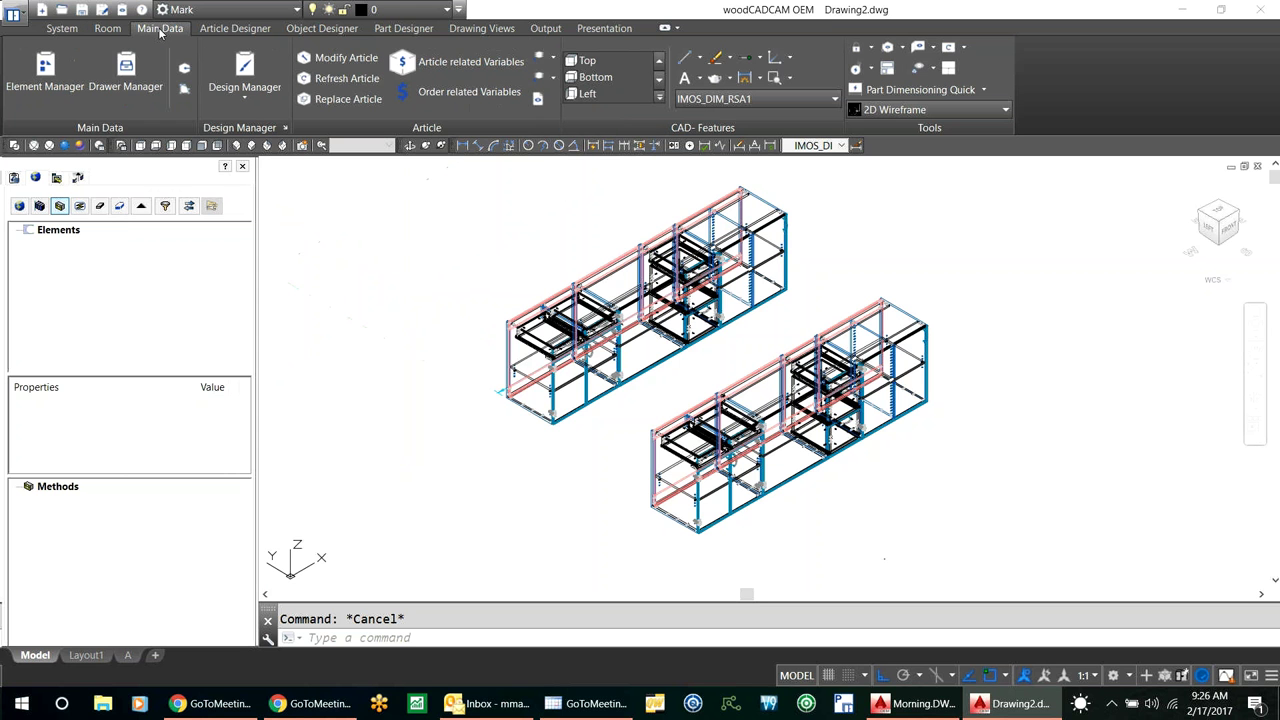
left_click(59, 206)
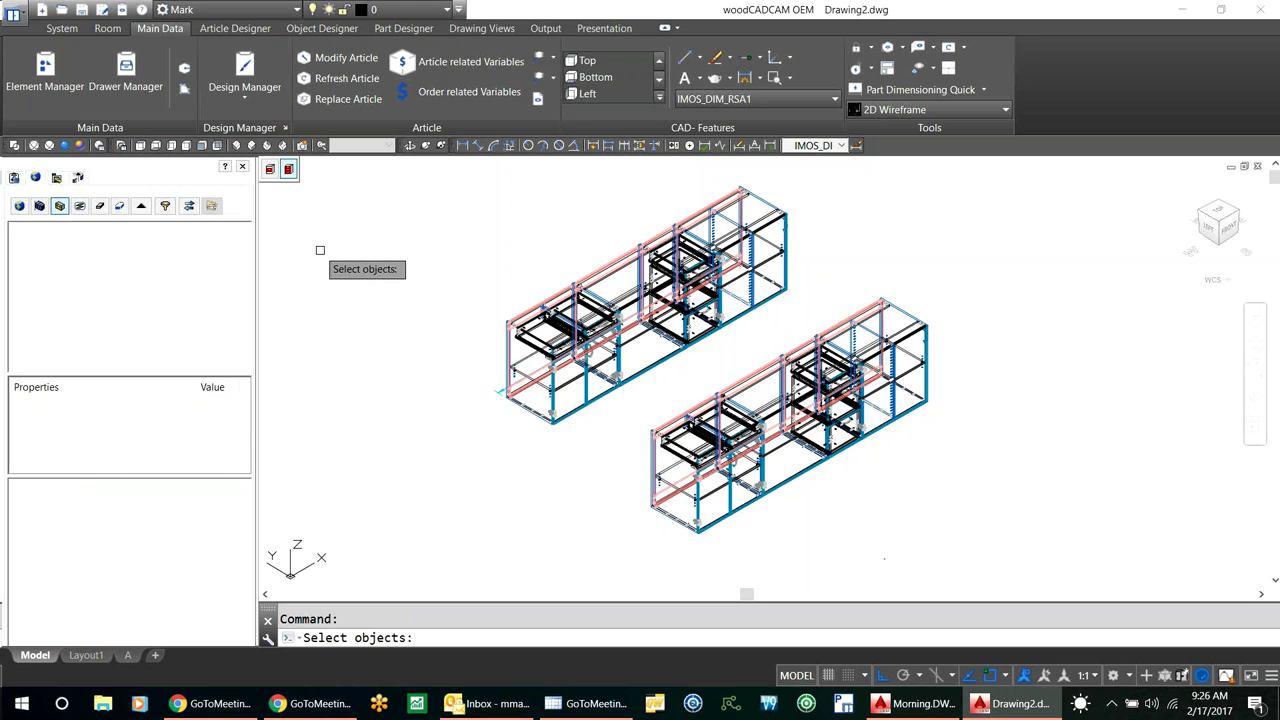
left_click(289, 170)
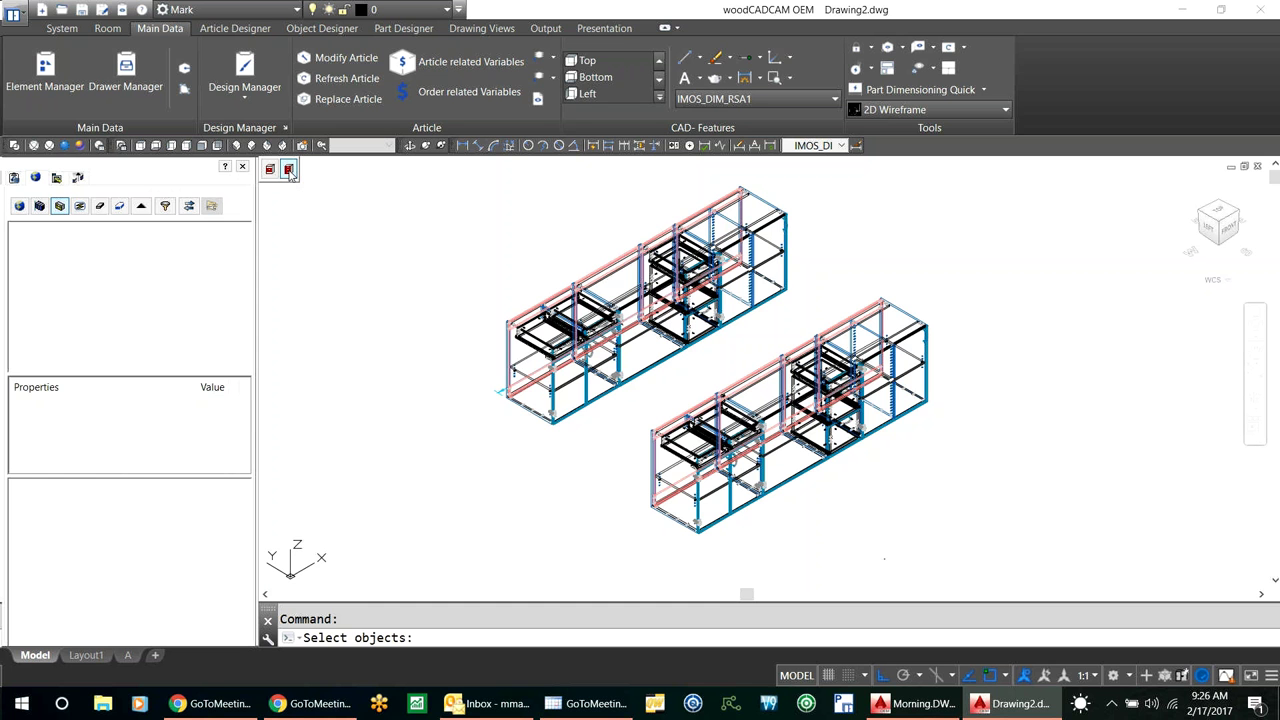
left_click(557, 297)
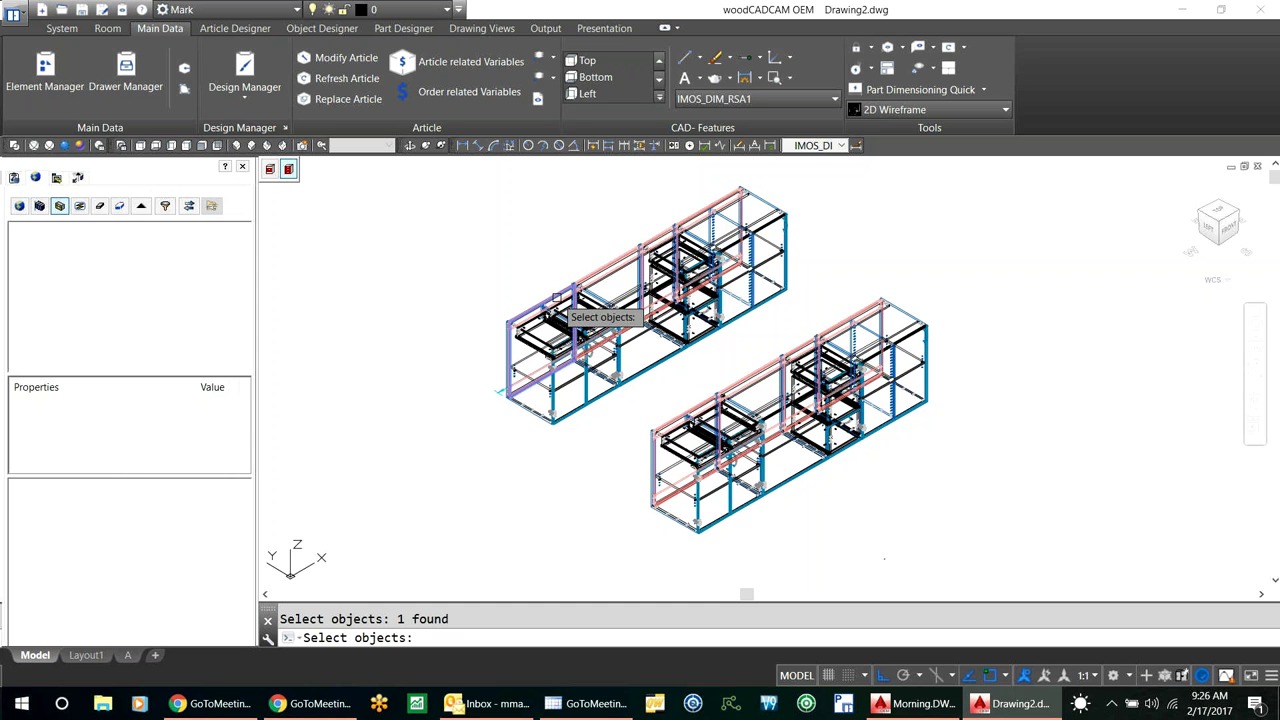
key("Return")
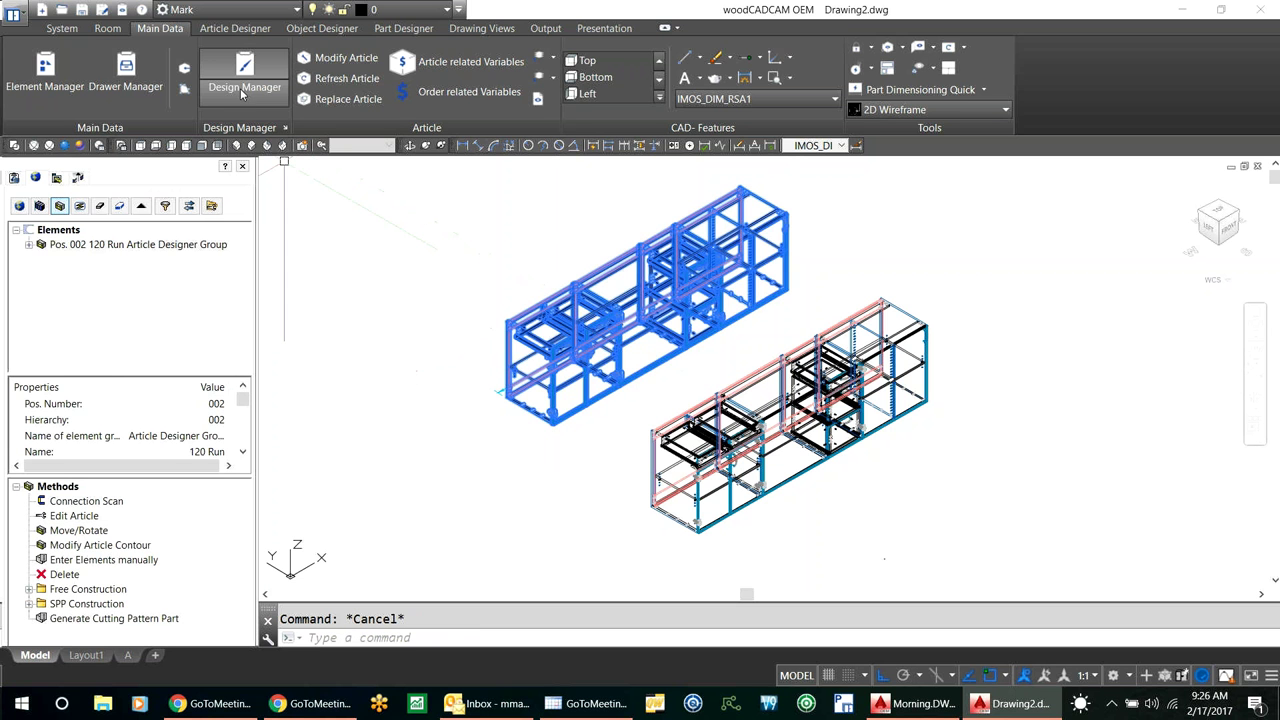
left_click(337, 59)
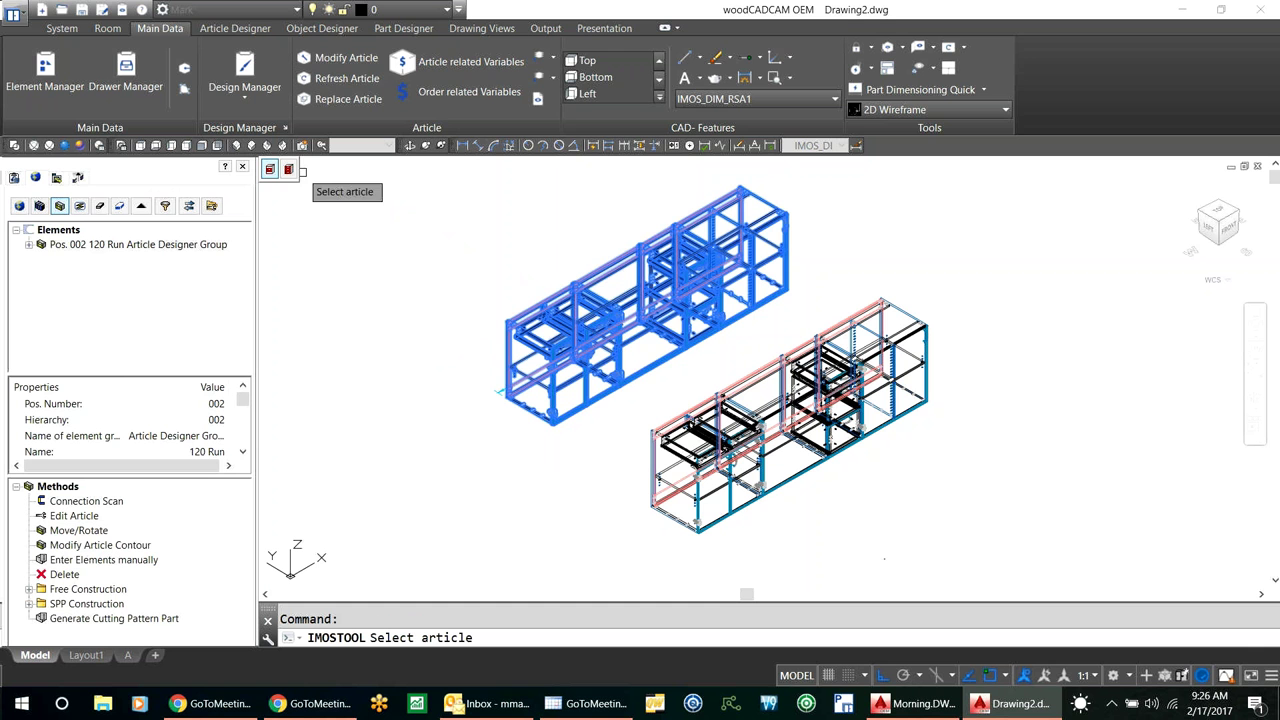
left_click(585, 295)
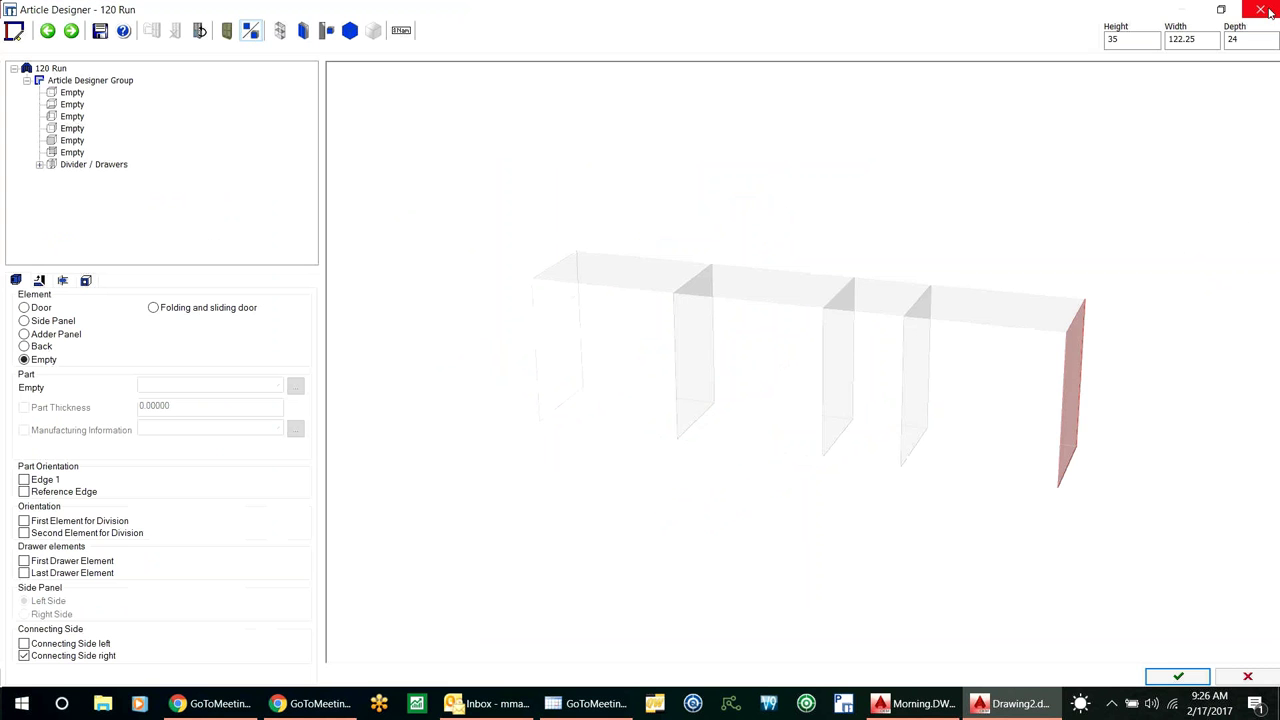
Step: Close the 120 Run's designer without saving changes and view the rear run's BU_2DO_2DR cabinet in the Article Designer
left_click(1269, 12)
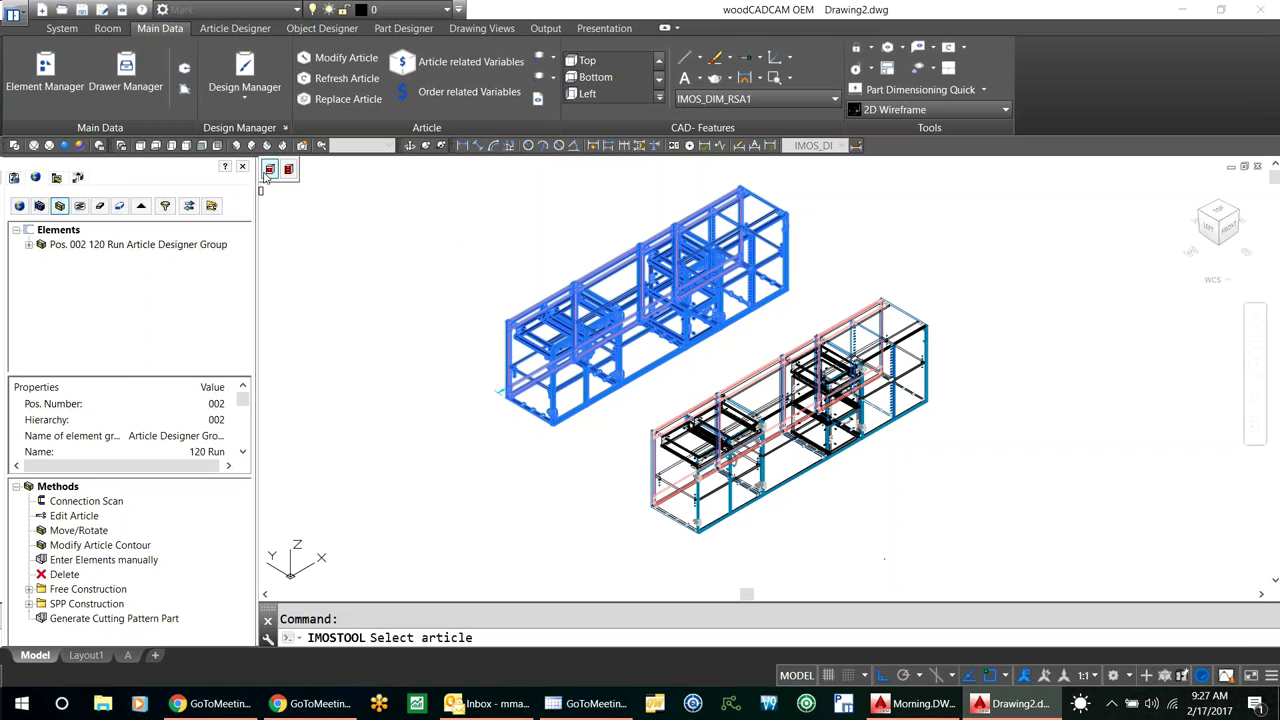
left_click(517, 318)
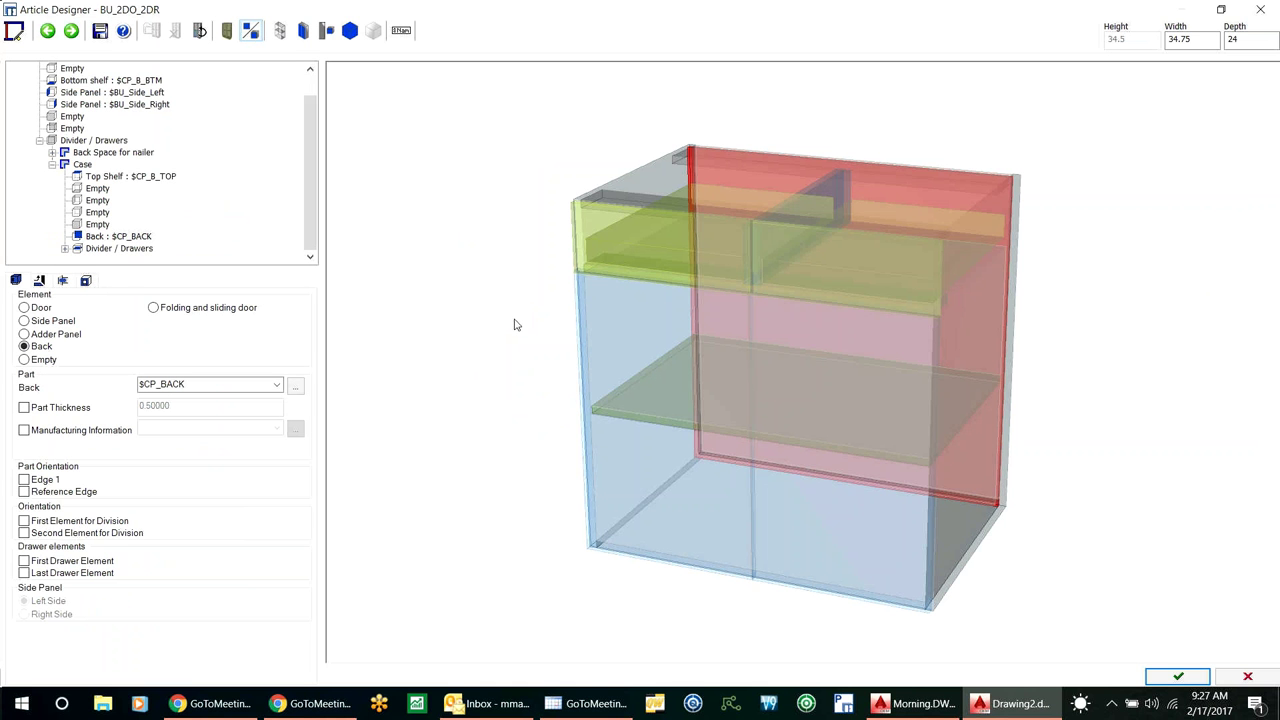
left_click(1261, 12)
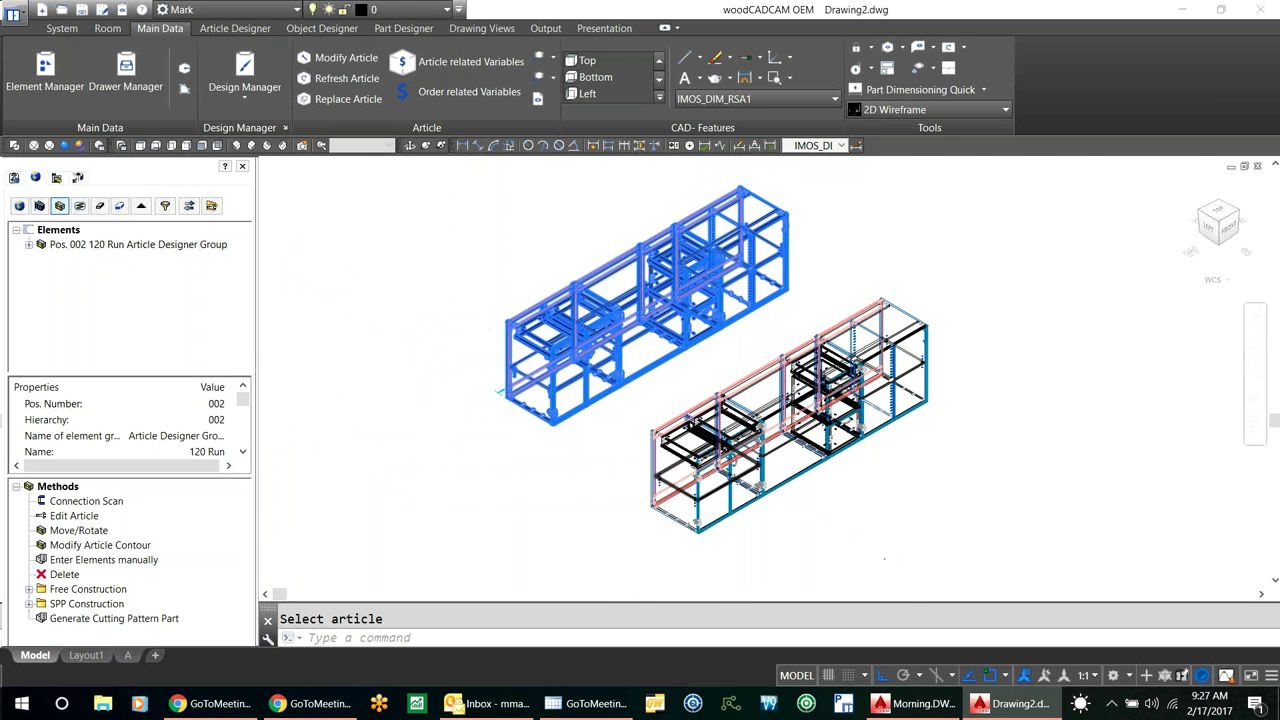
Step: Select the arched door handle Handle_Retro_115350 in the cabinet run as an individual part
scroll(732, 464, "up", 5)
scroll(732, 464, "up", 3)
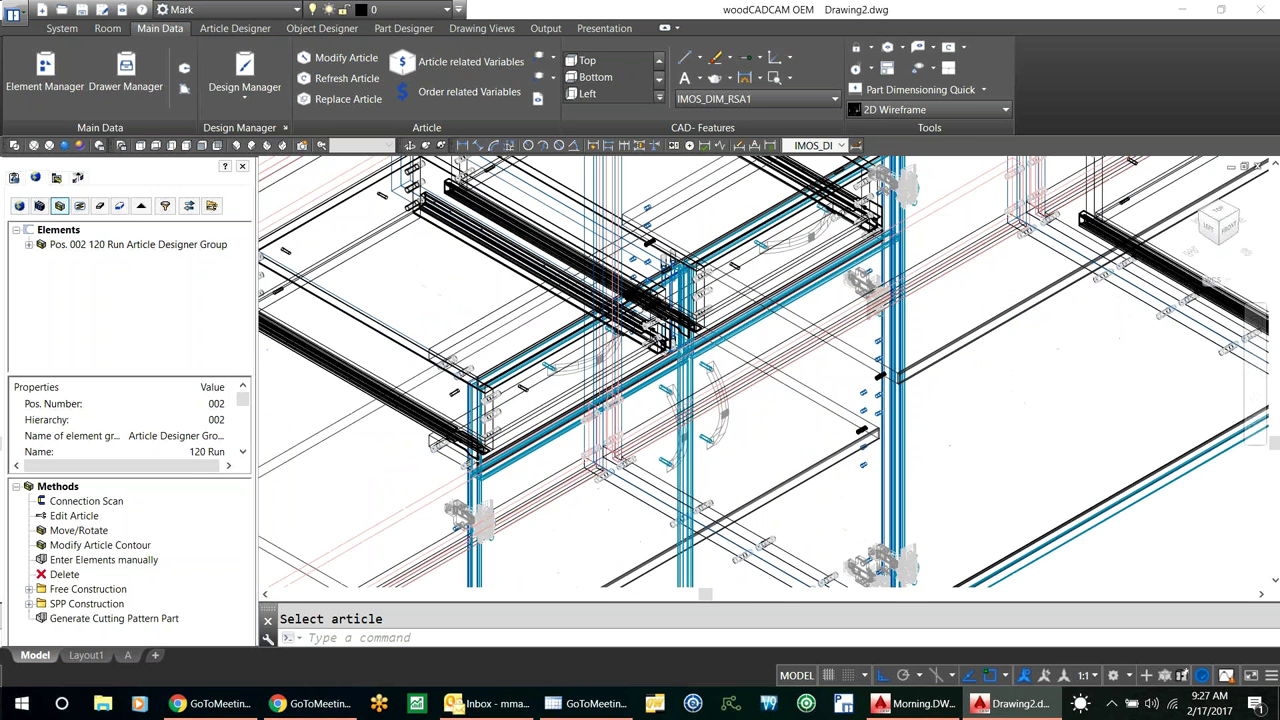
scroll(665, 435, "up", 3)
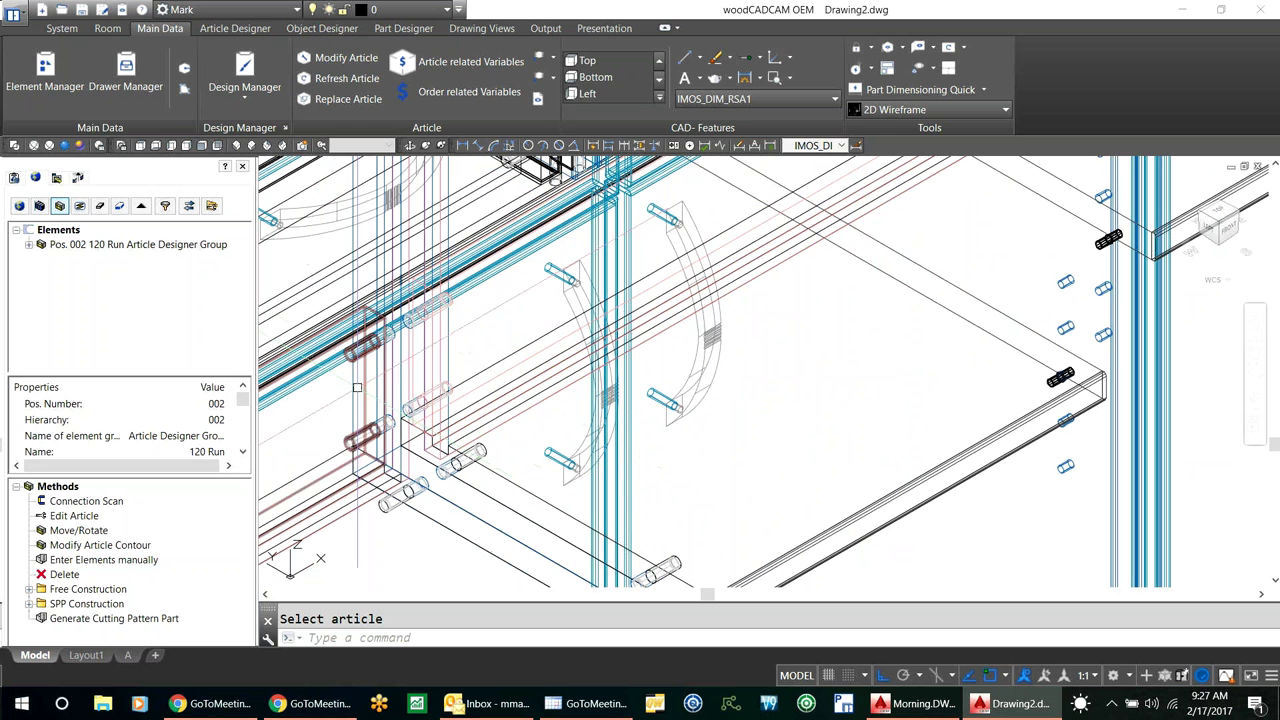
left_click(100, 207)
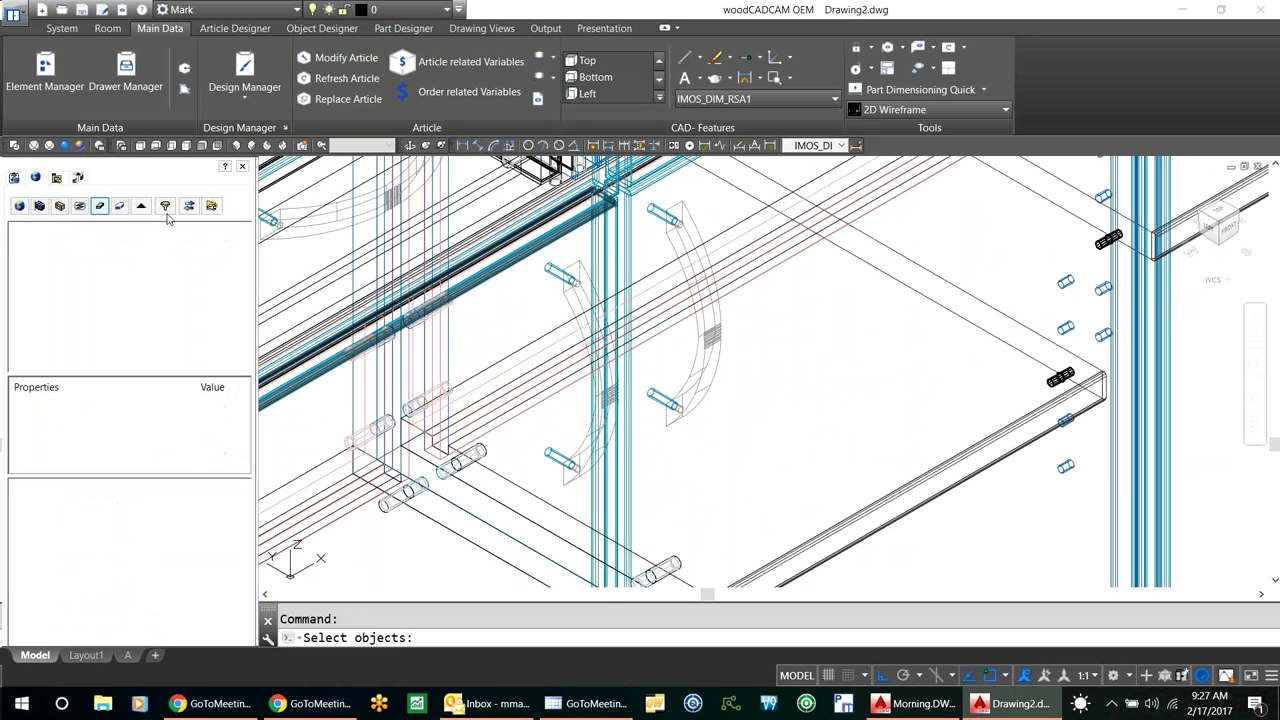
left_click(687, 212)
key("Return")
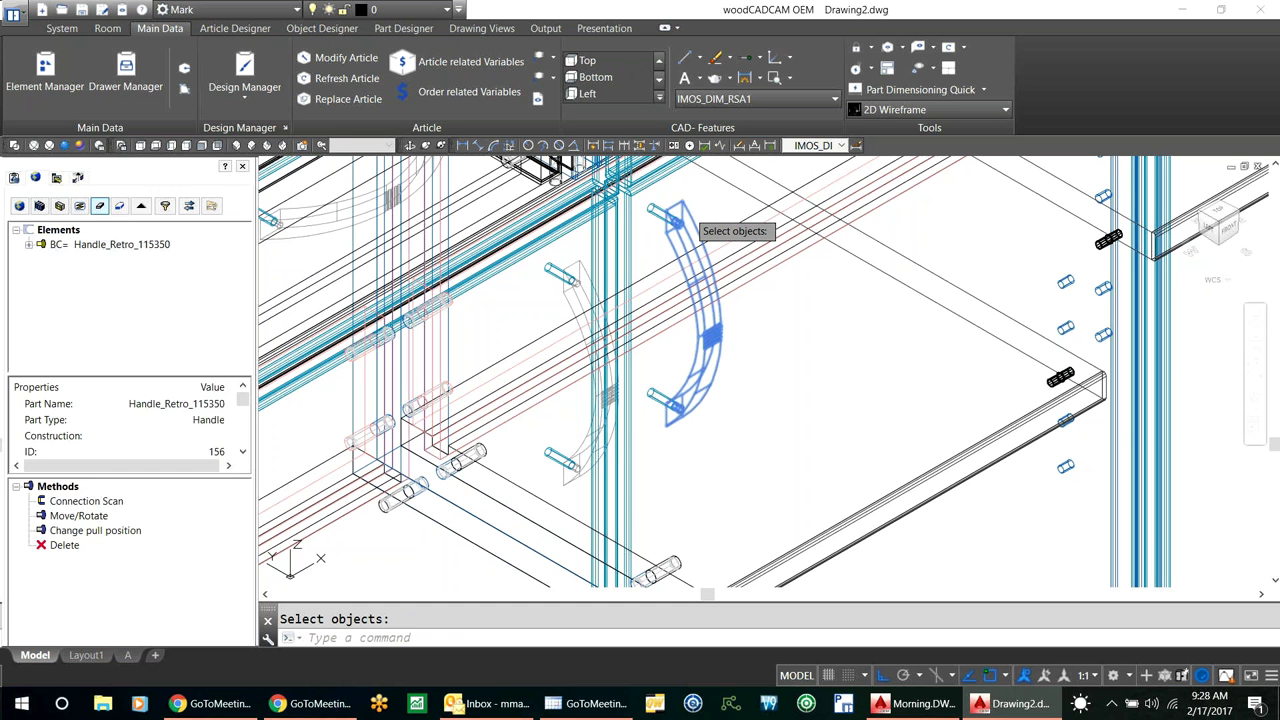
left_click(77, 517)
double_click(77, 517)
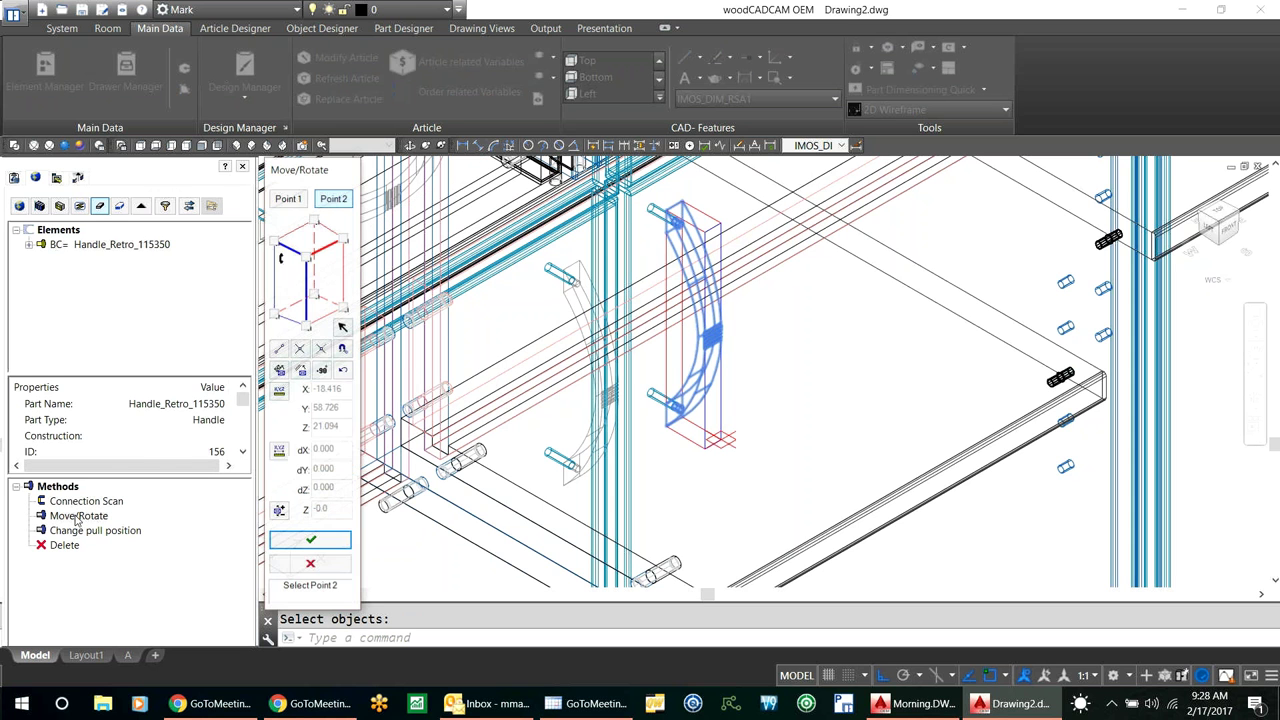
left_click(308, 566)
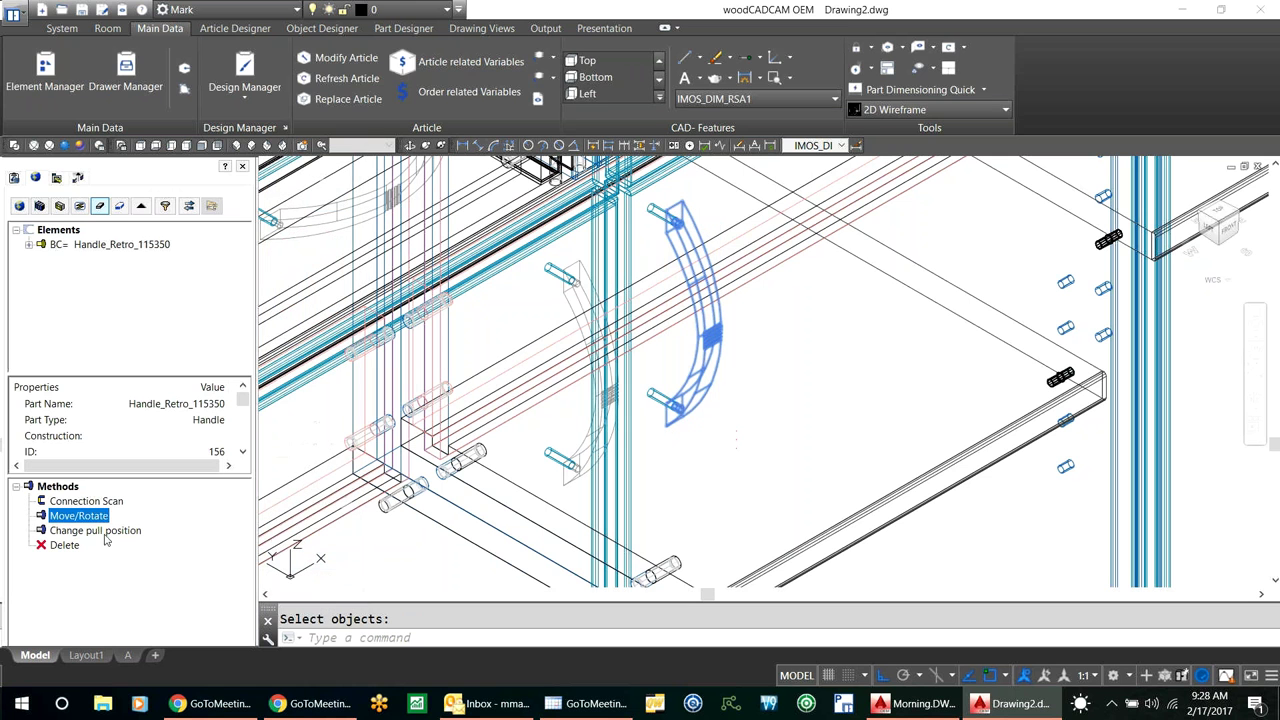
Step: Open the handle's pull position settings and review the distance reference and modification options
double_click(108, 531)
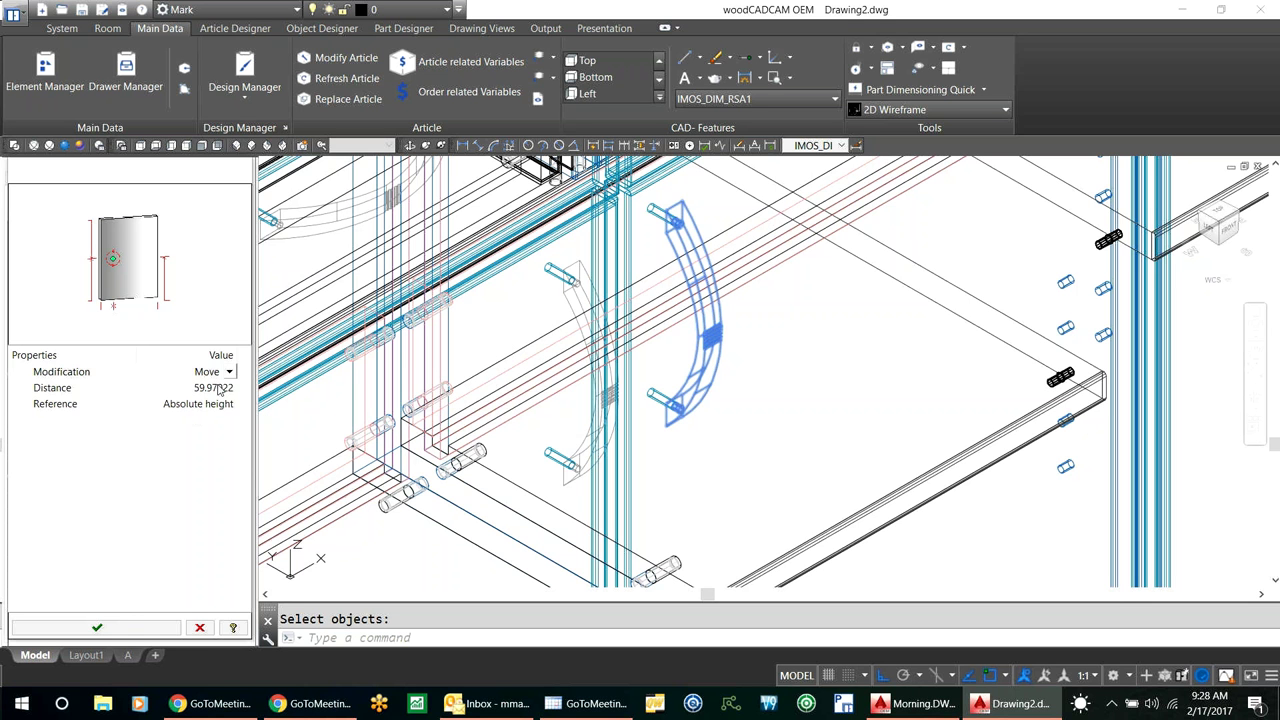
left_click(226, 390)
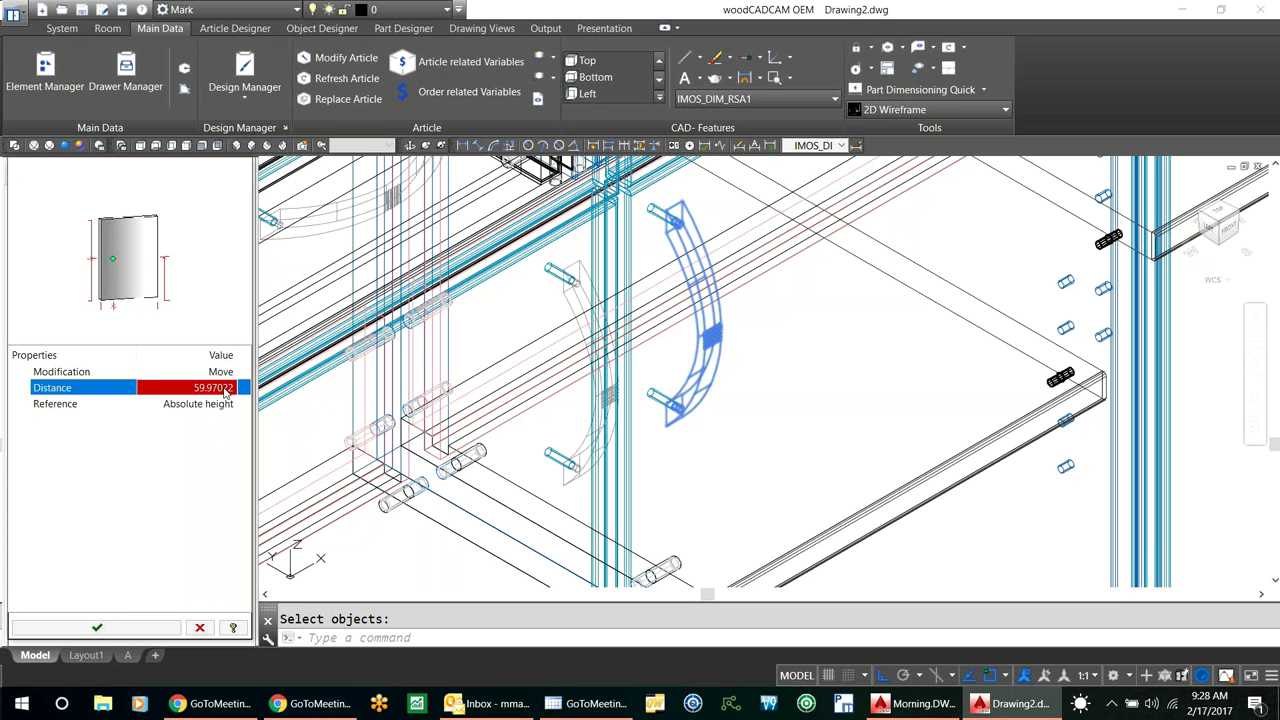
left_click(229, 406)
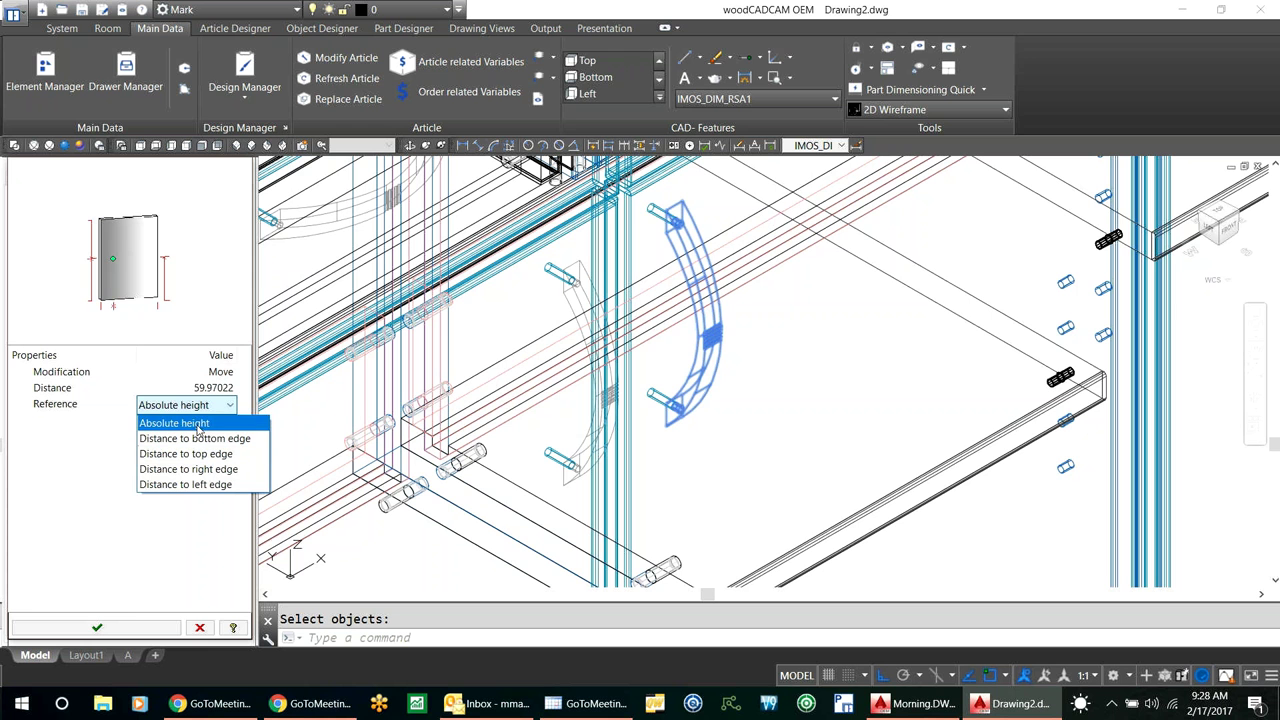
left_click(227, 374)
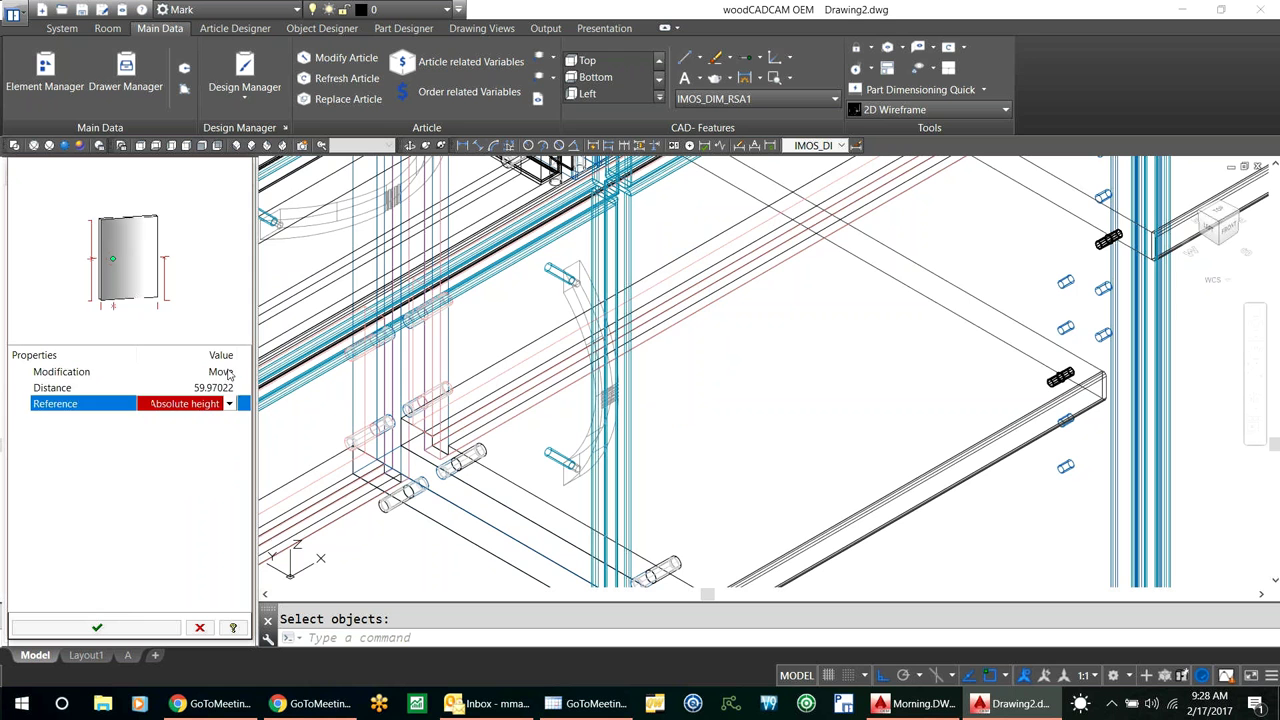
left_click(228, 373)
left_click(229, 373)
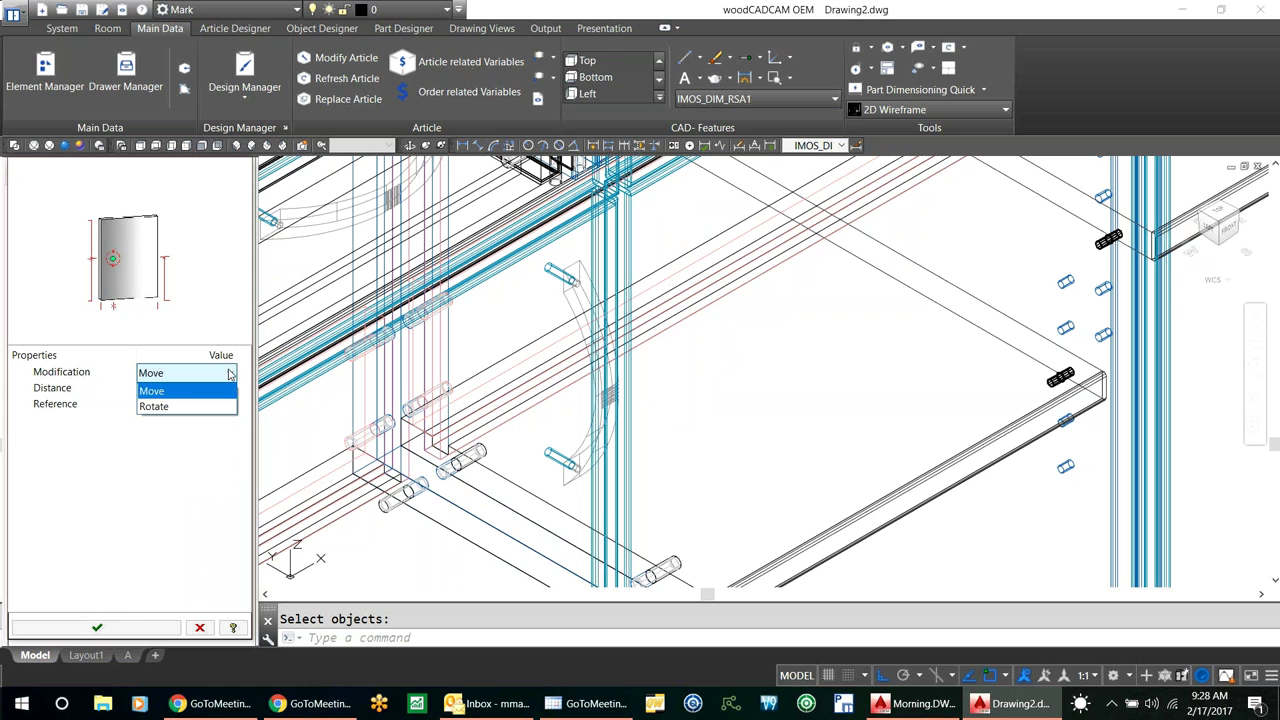
Step: Try rotating the handle by -45 degrees through its pull position settings, and leave the settings without confirming
left_click(159, 408)
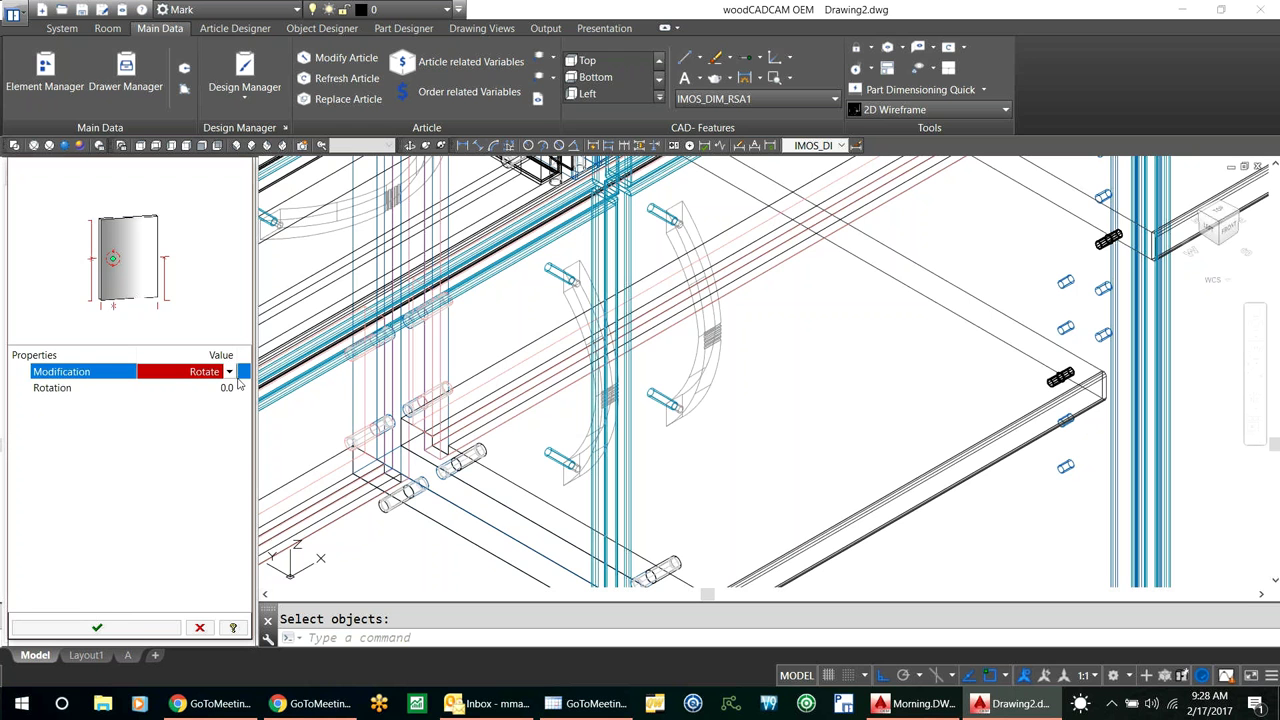
left_click(229, 389)
left_click(215, 388)
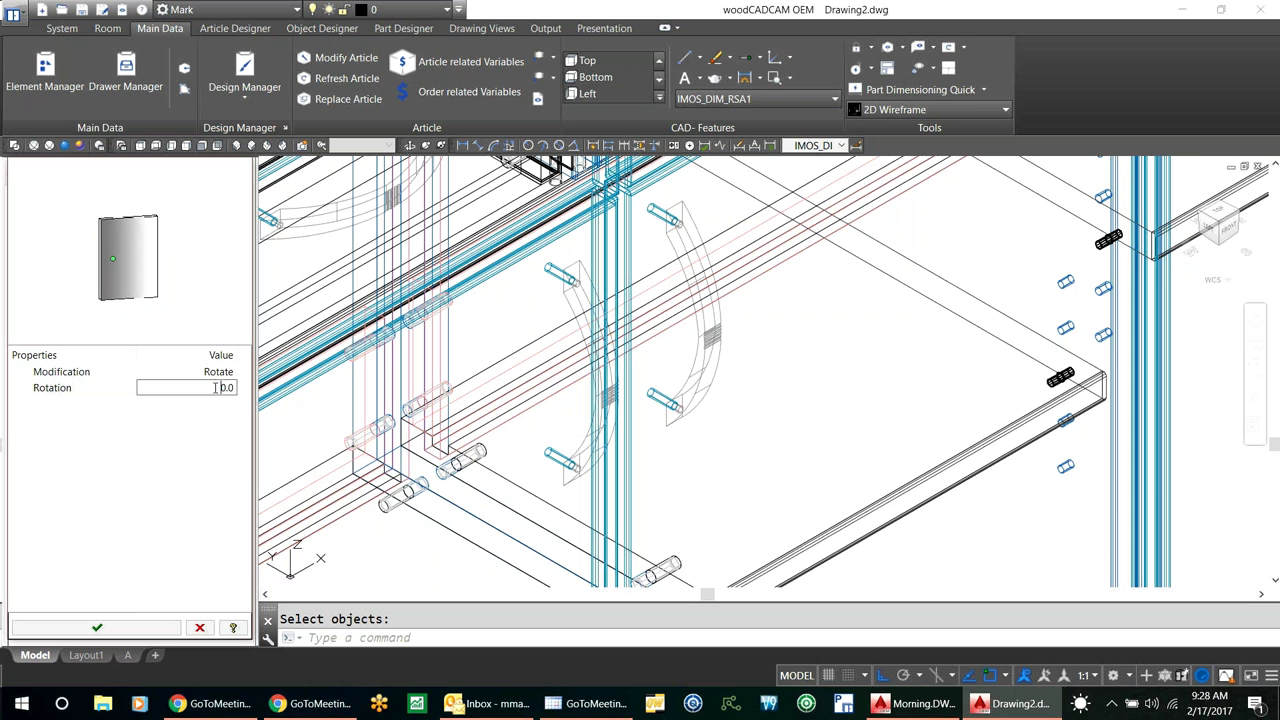
double_click(215, 388)
type("45")
key("Return")
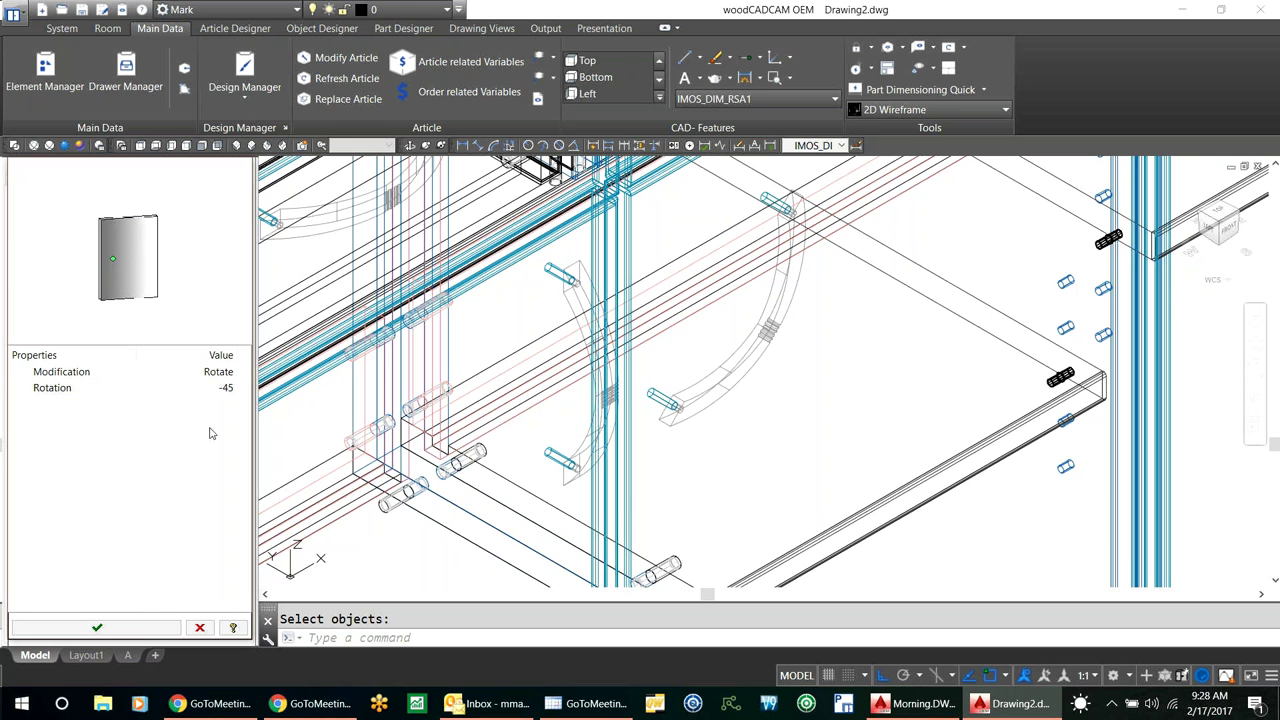
left_click(200, 628)
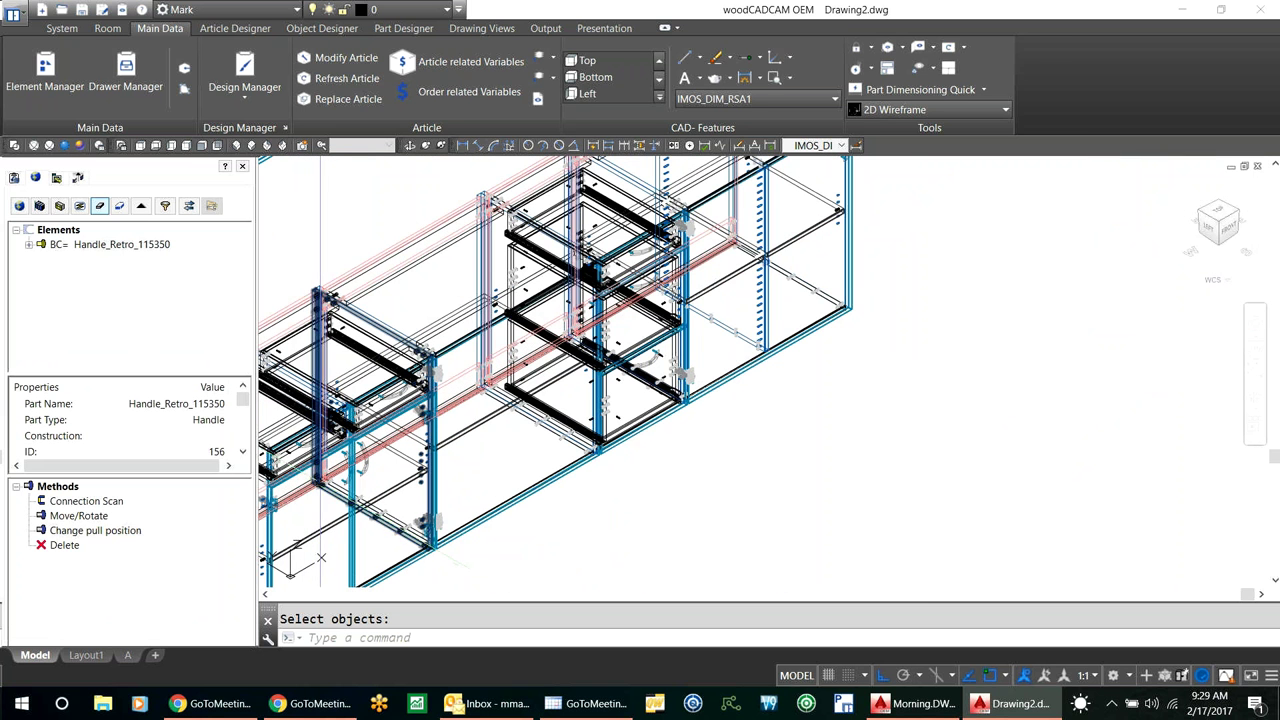
Step: Quit the program and close the open drawings Drawing2.dwg and Morning.DWG
mouse_move(332, 478)
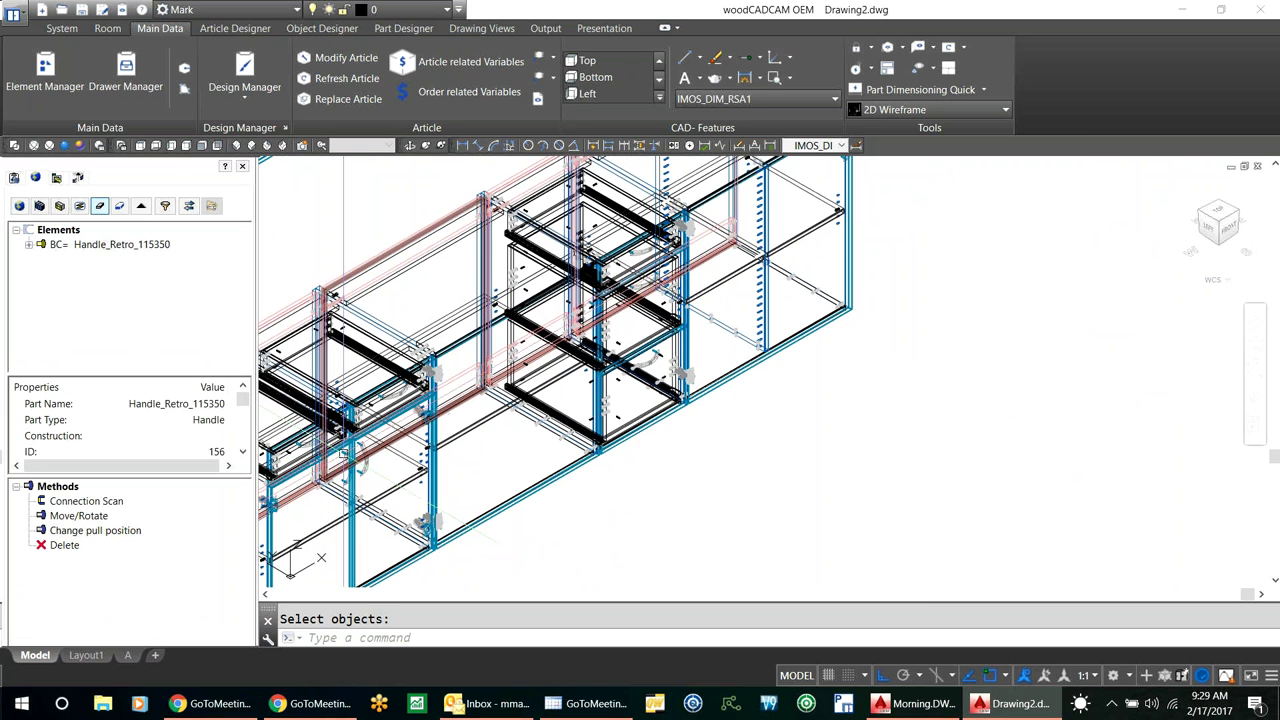
left_click(1260, 10)
left_click(648, 388)
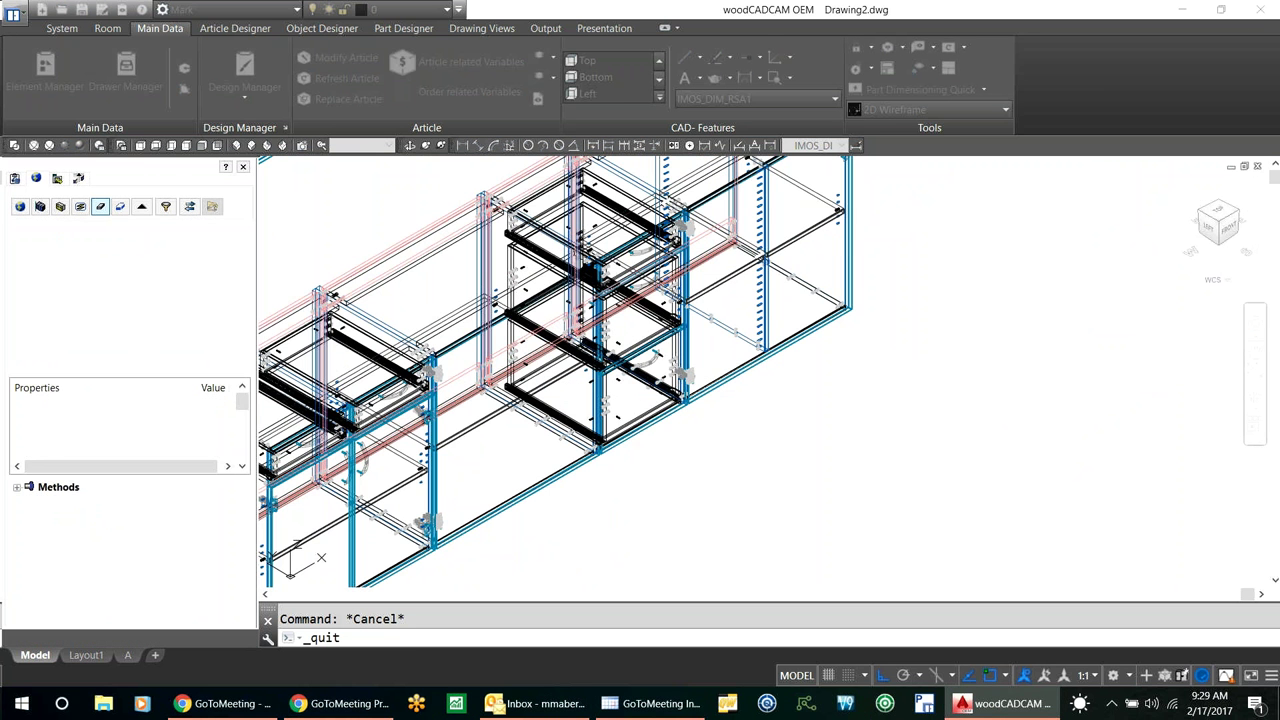
left_click(676, 390)
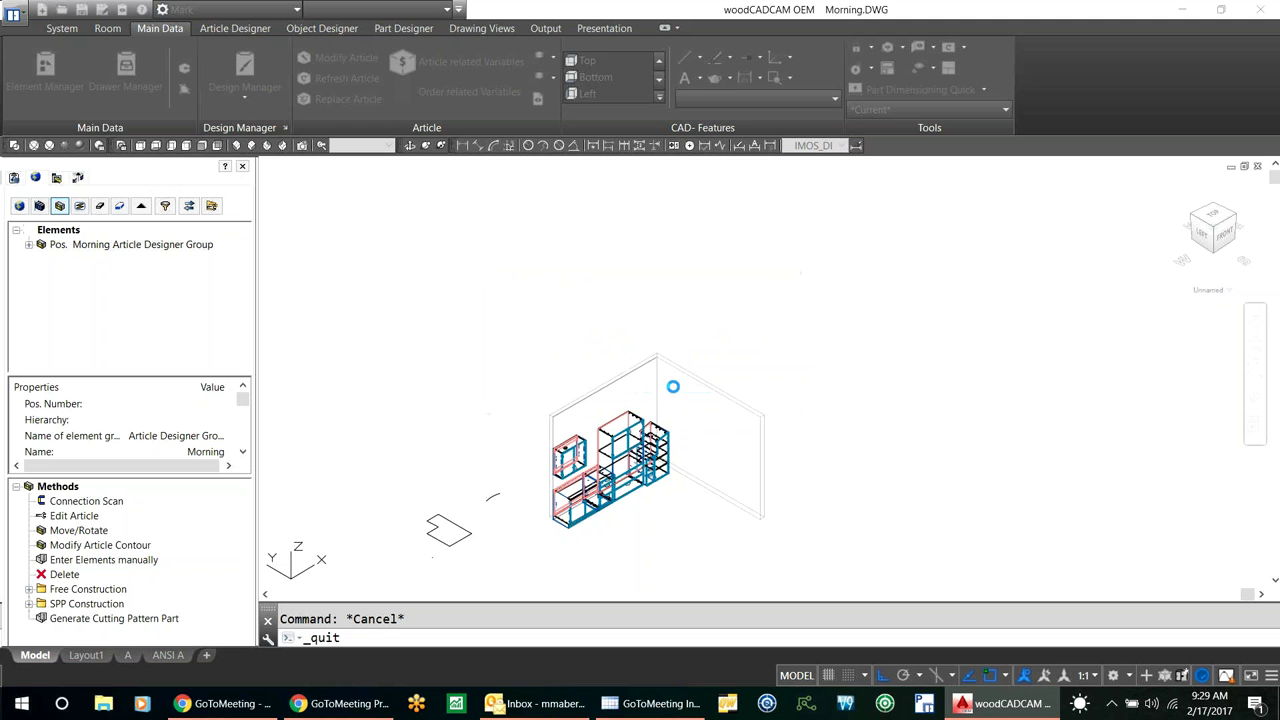